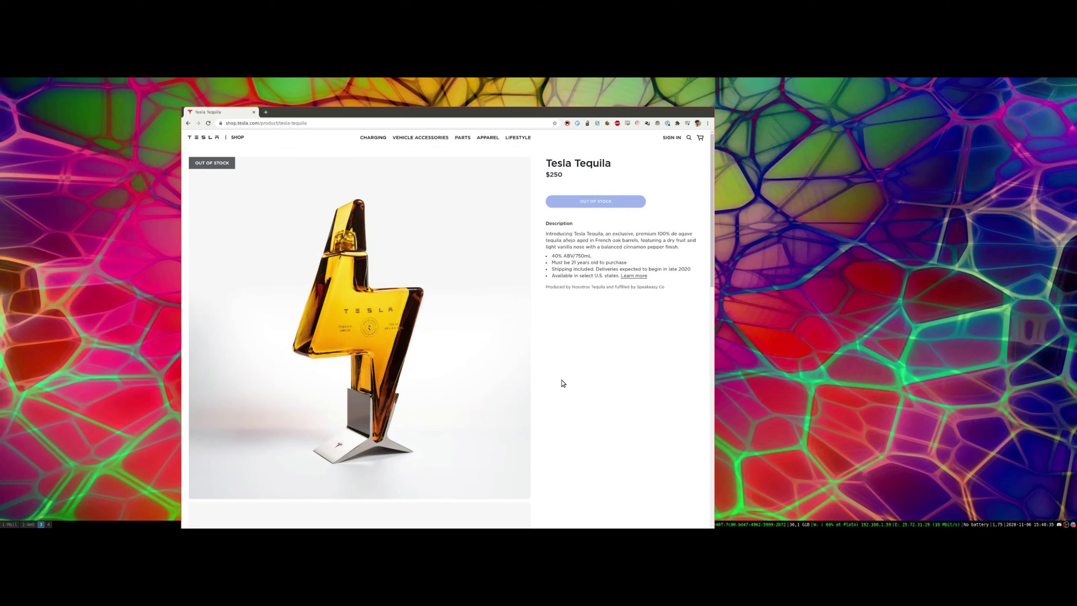
Switch to Blender, open the Shading workspace and display its viewport in Rendered shading
key(super+4)
middle_drag(528, 349, 514, 329)
scroll(546, 332, down, 6)
click(502, 283)
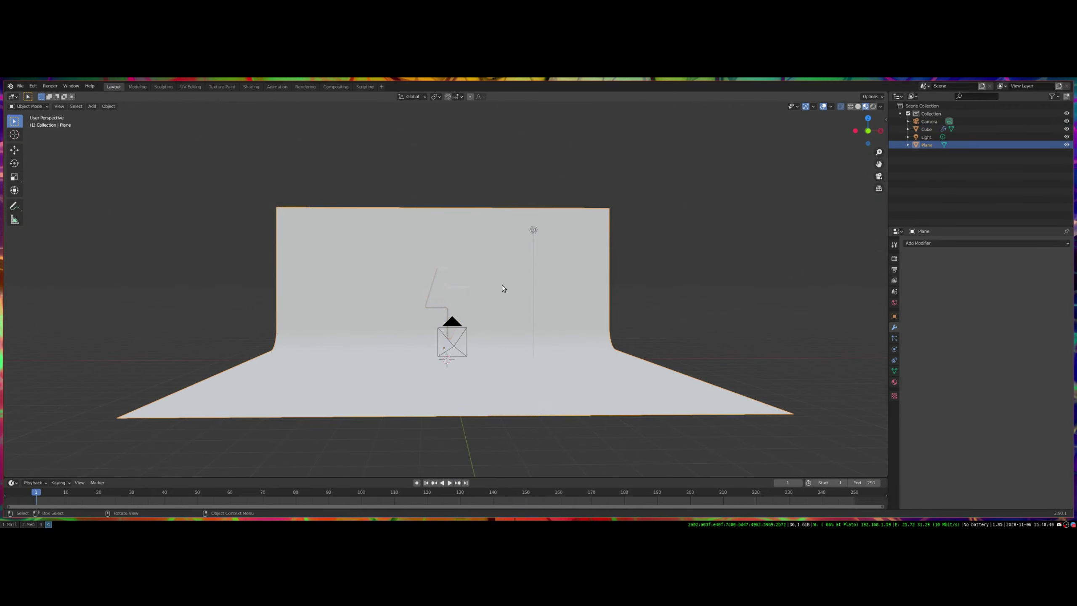
click(333, 86)
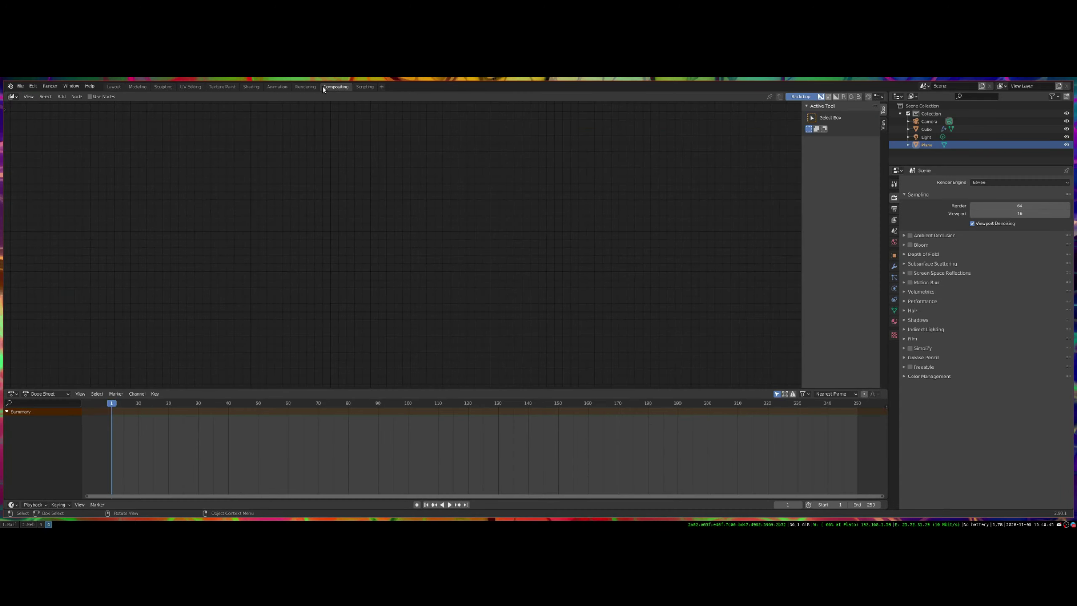
click(306, 87)
click(251, 86)
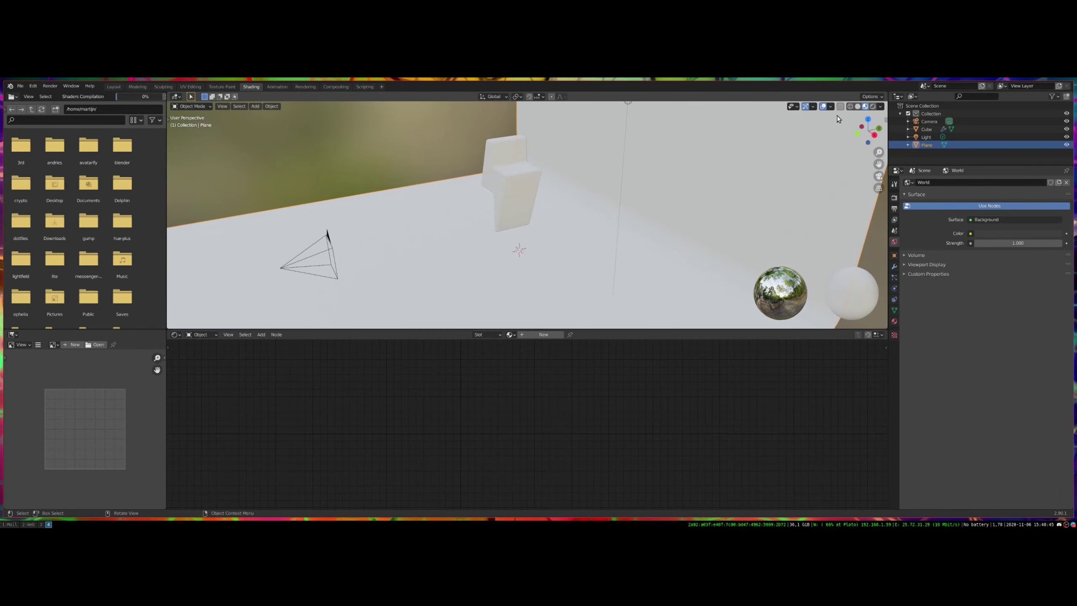
click(872, 107)
Set the scene's render engine to Cycles
click(894, 198)
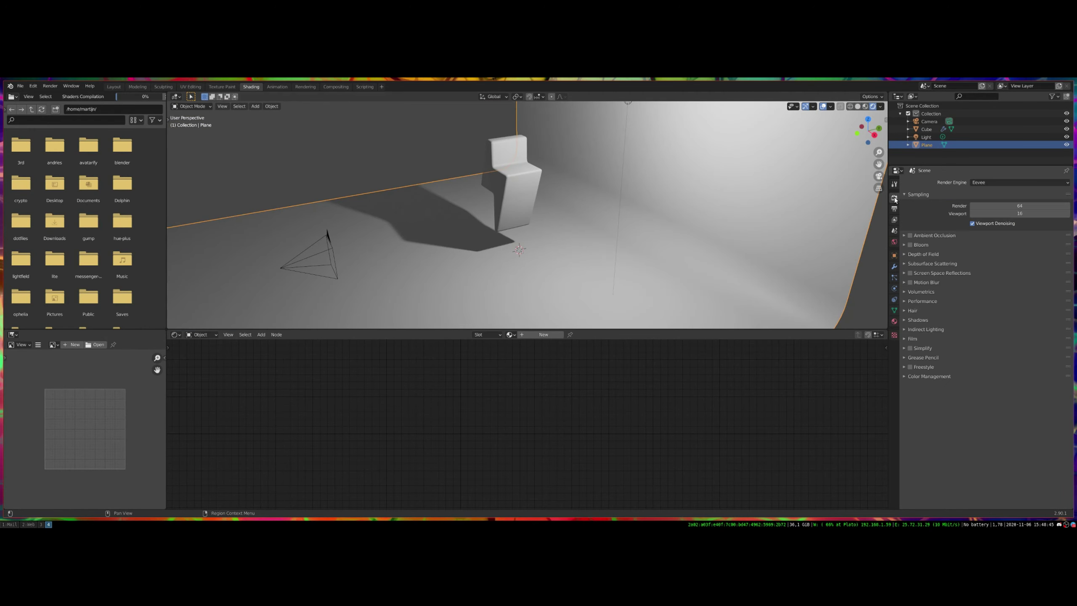
click(895, 186)
click(894, 197)
click(1020, 182)
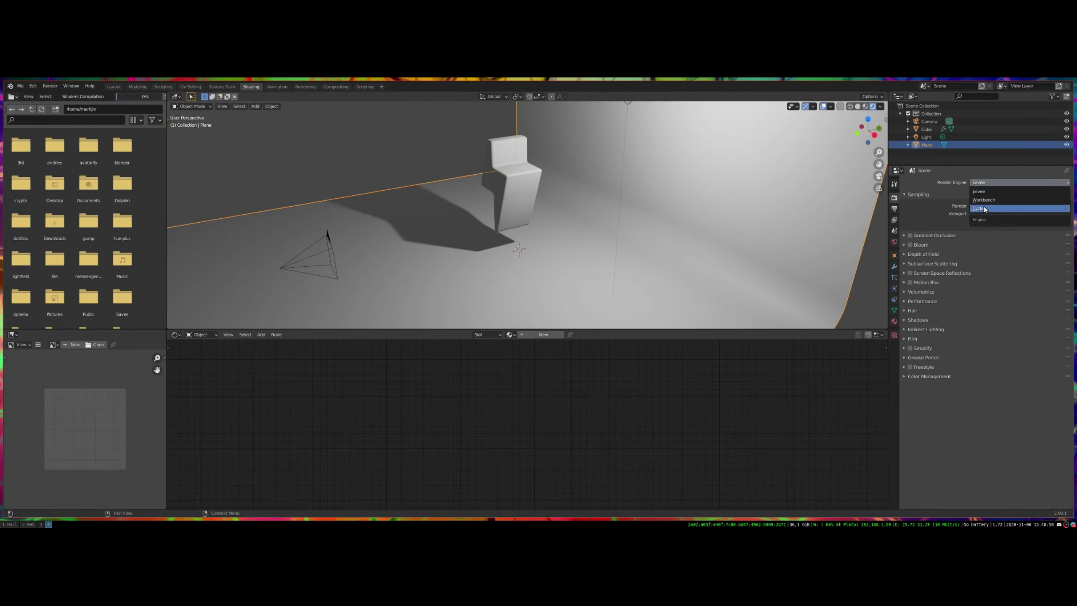
click(1020, 209)
mouse_move(490, 219)
middle_down()
mouse_move(543, 244)
mouse_move(562, 219)
mouse_move(559, 238)
mouse_move(551, 226)
middle_up()
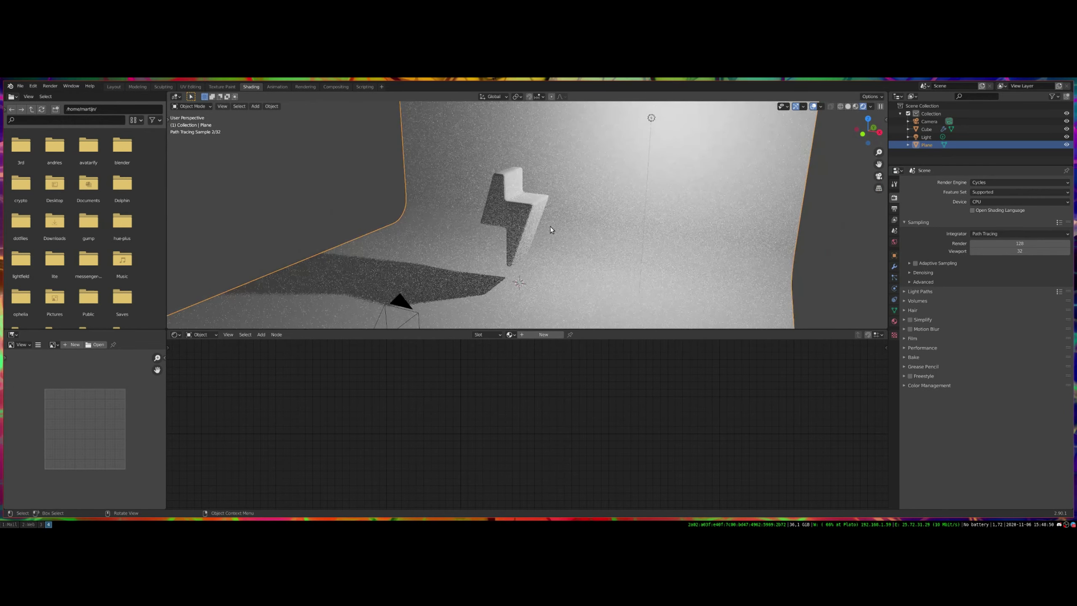
Give the lightning bolt a new material with Transmission set to 1.000
click(523, 217)
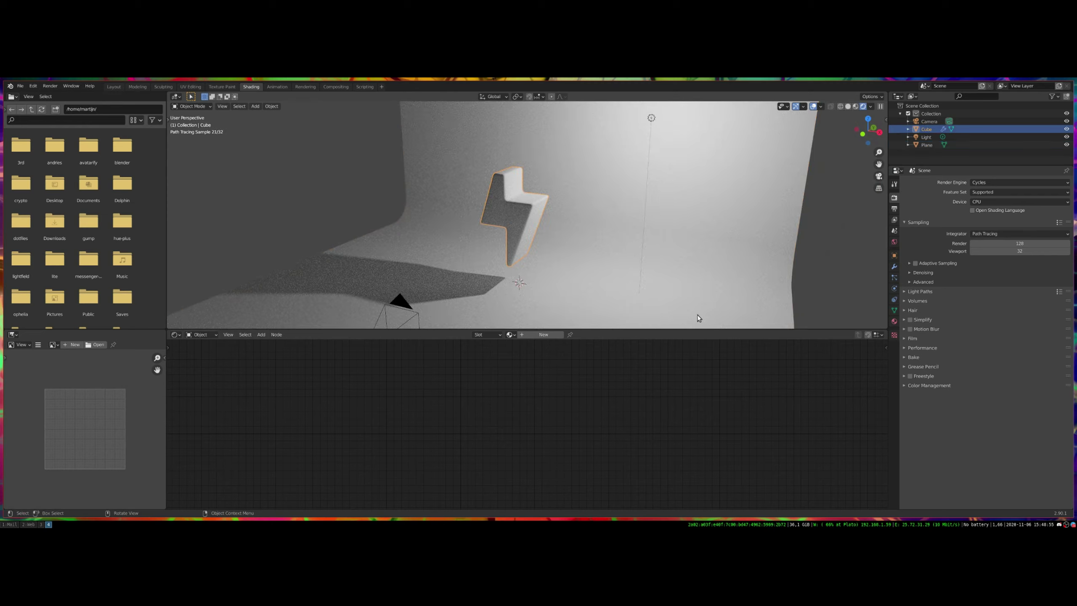
click(533, 336)
middle_drag(439, 401, 429, 377)
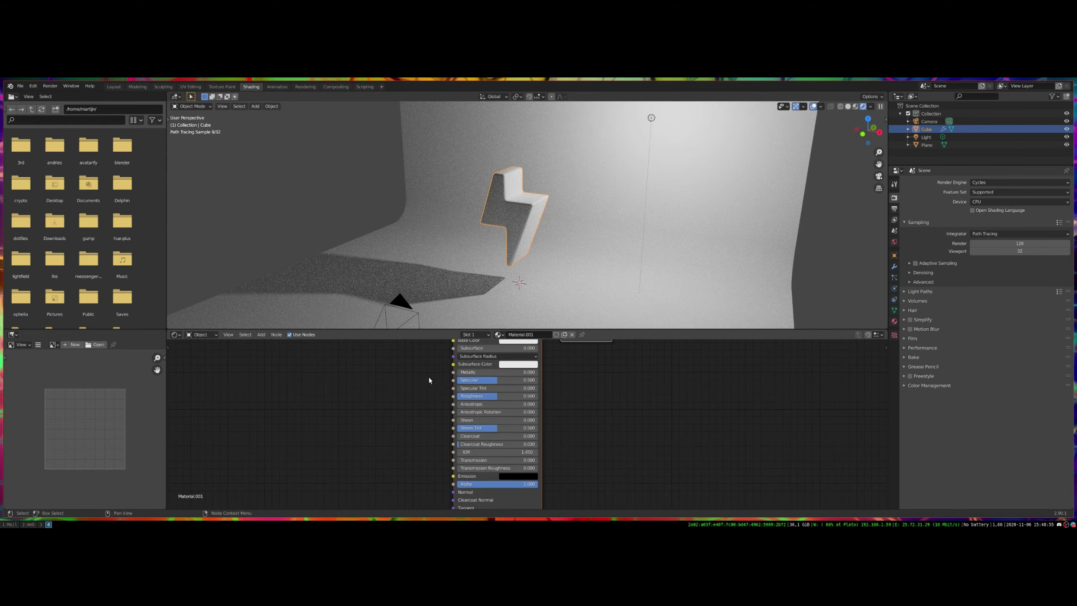
drag(475, 464, 538, 461)
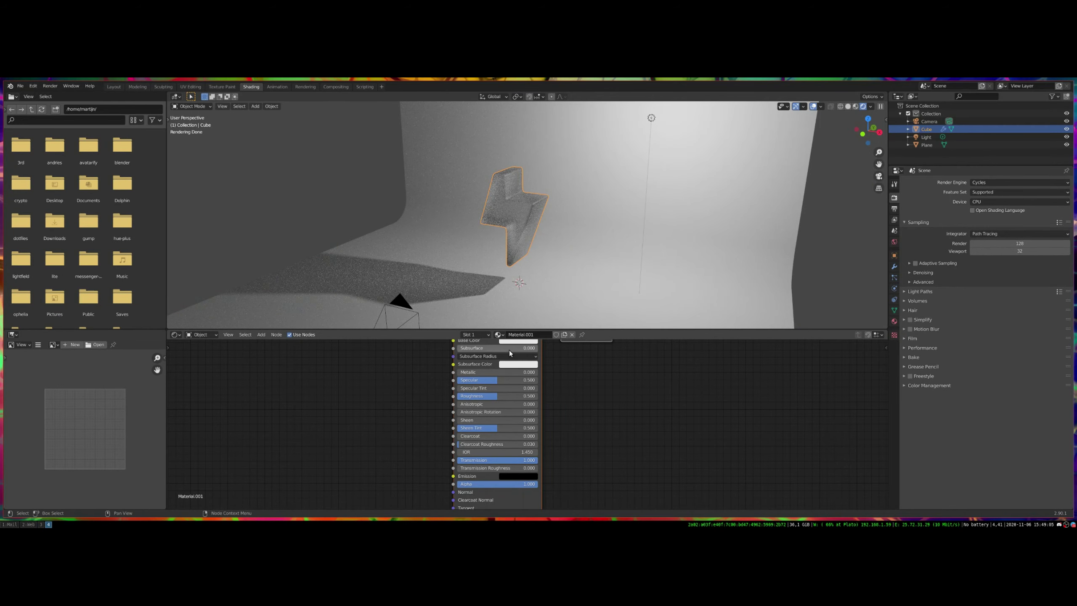
Change the bolt material's Base Color to a saturated golden yellow
click(510, 341)
click(514, 283)
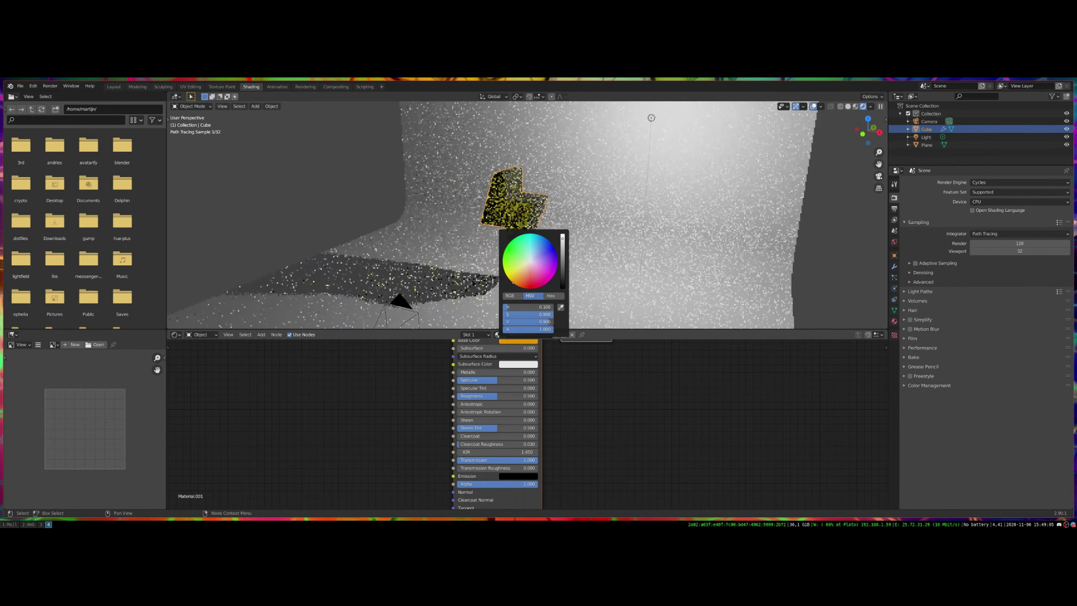
drag(513, 283, 509, 280)
click(613, 373)
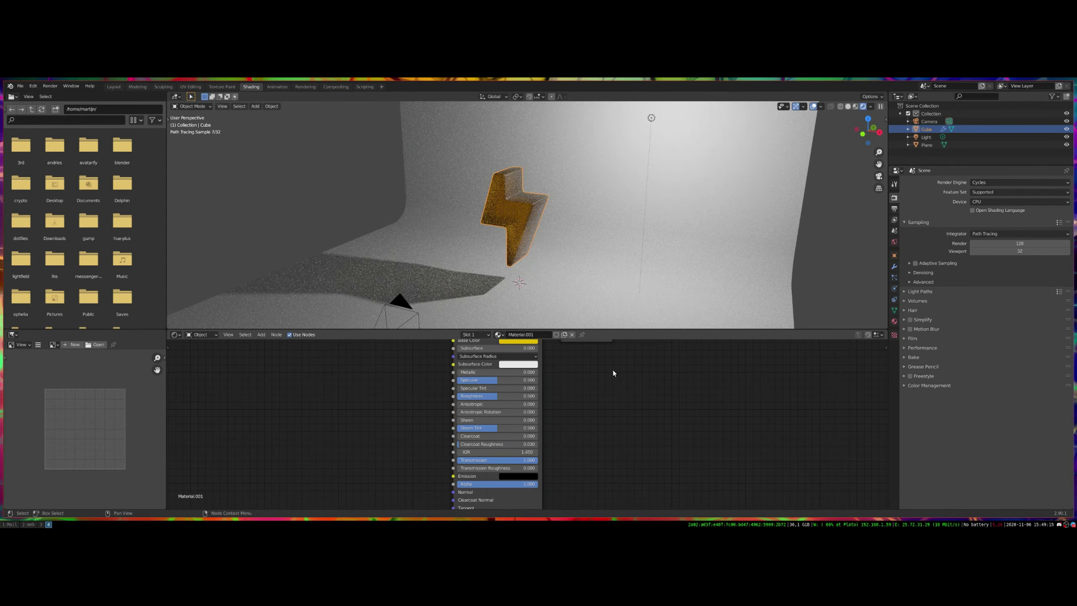
Look through the camera and set its focal length to 120 mm
click(874, 175)
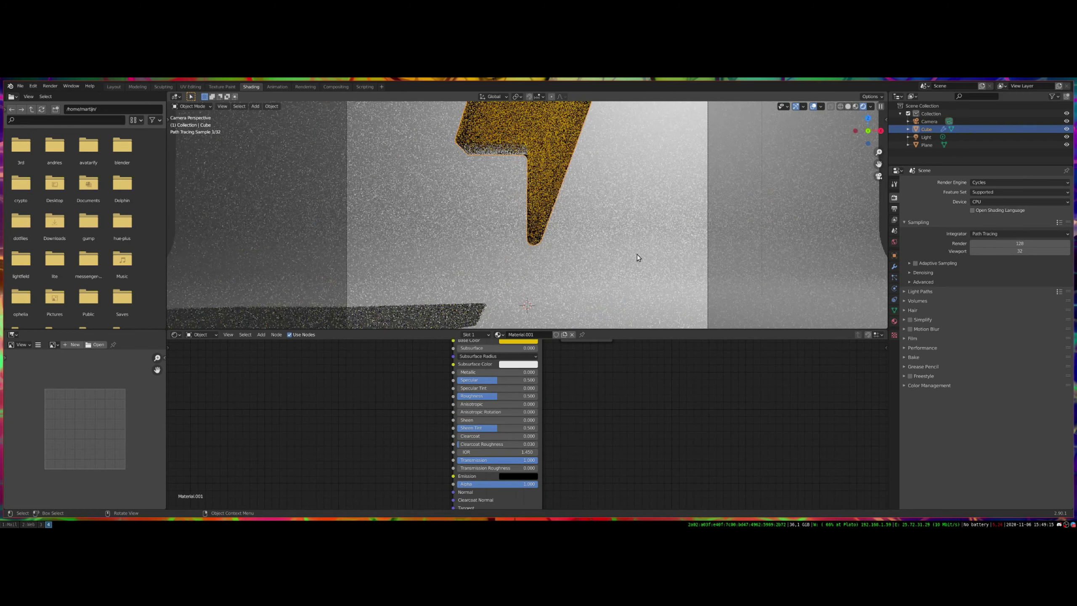
click(614, 220)
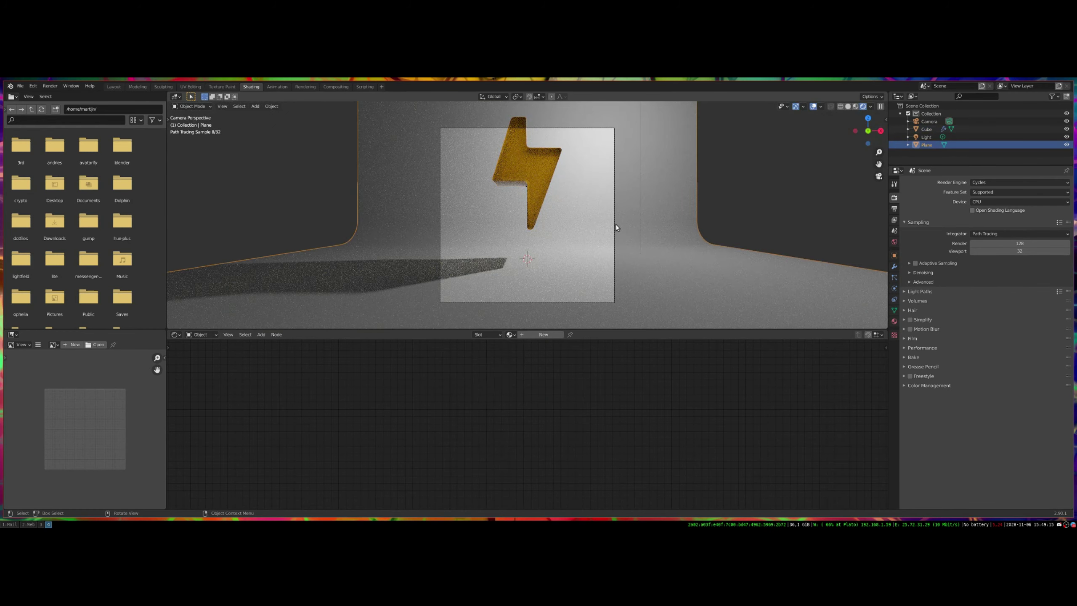
click(614, 230)
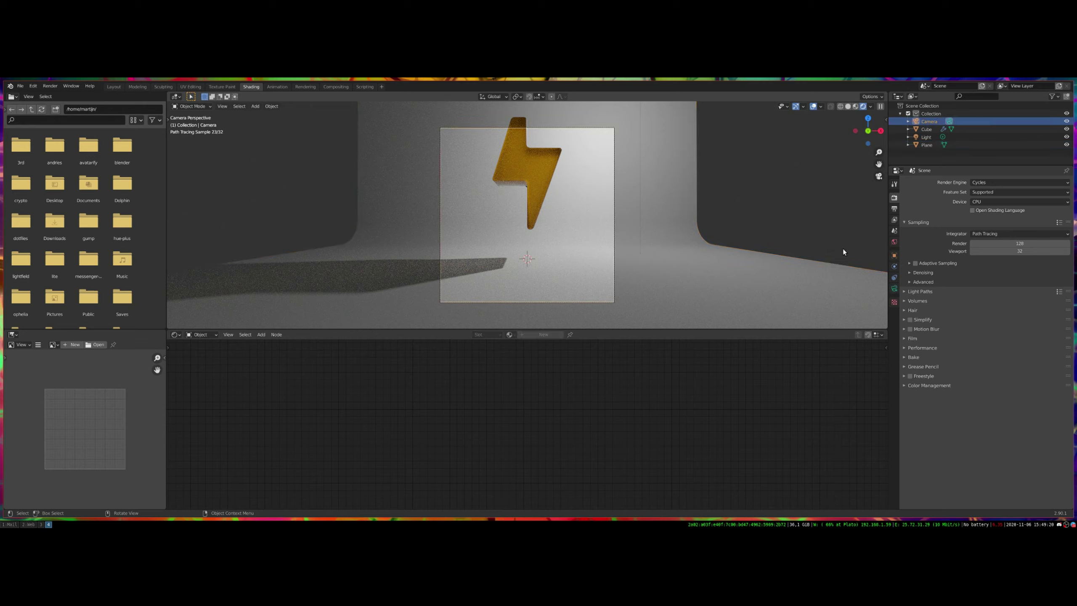
click(894, 289)
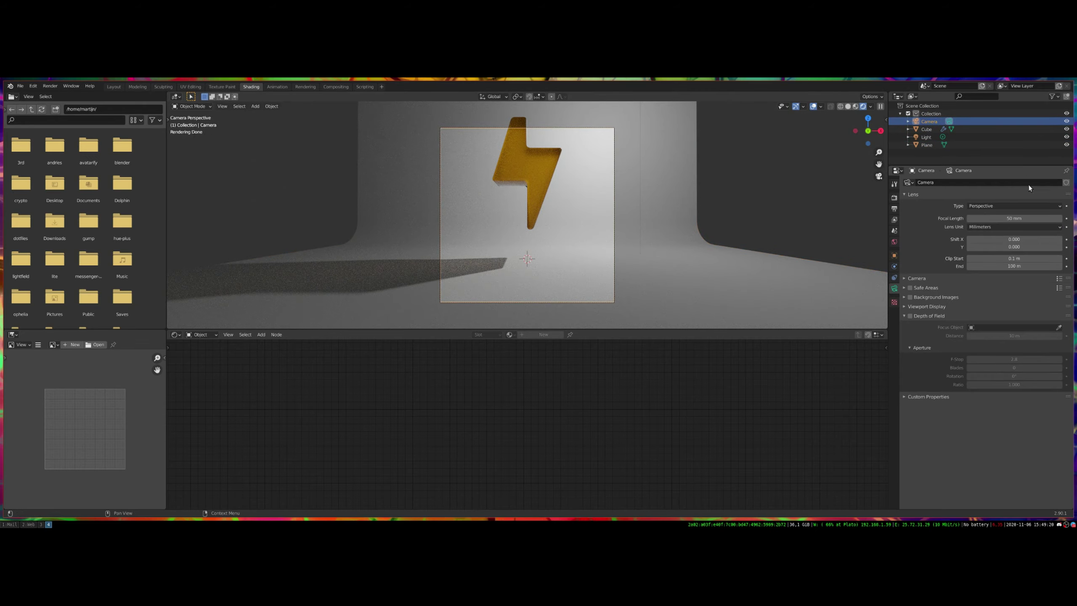
click(1007, 217)
key(Return)
Move the camera back, farther away from the lightning bolt
middle_drag(683, 265, 530, 214)
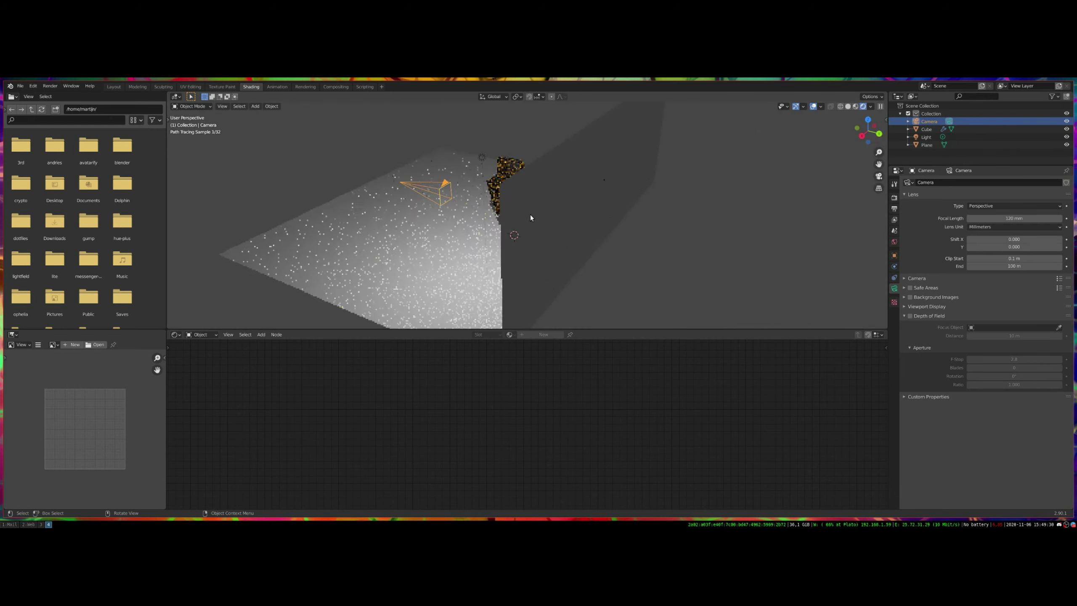
key(g)
key(x)
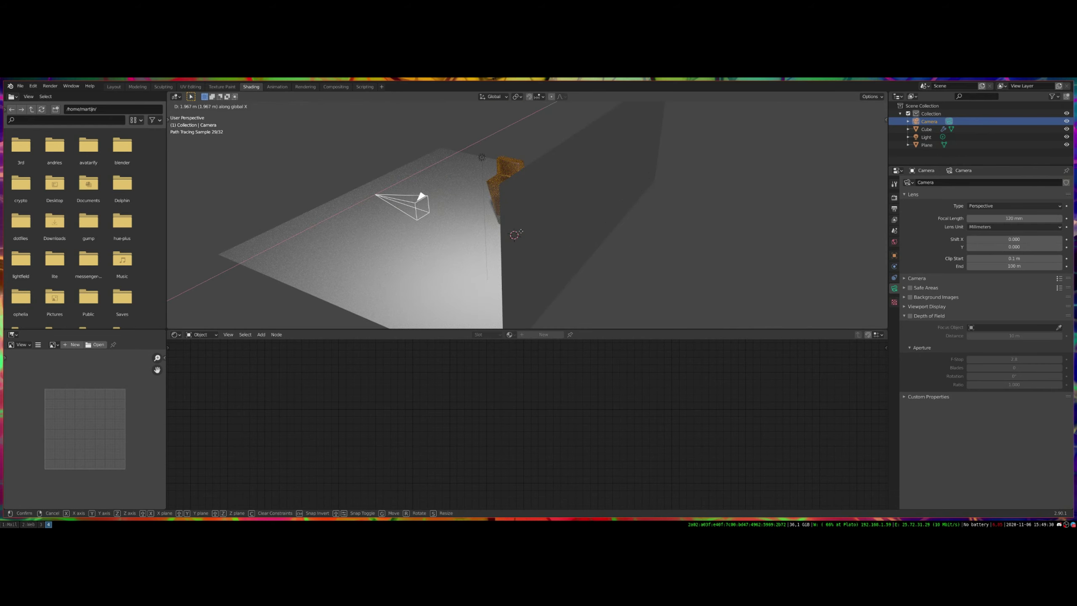
click(292, 149)
Raise the camera about 0.9 m along the global Z axis while looking through it
click(878, 178)
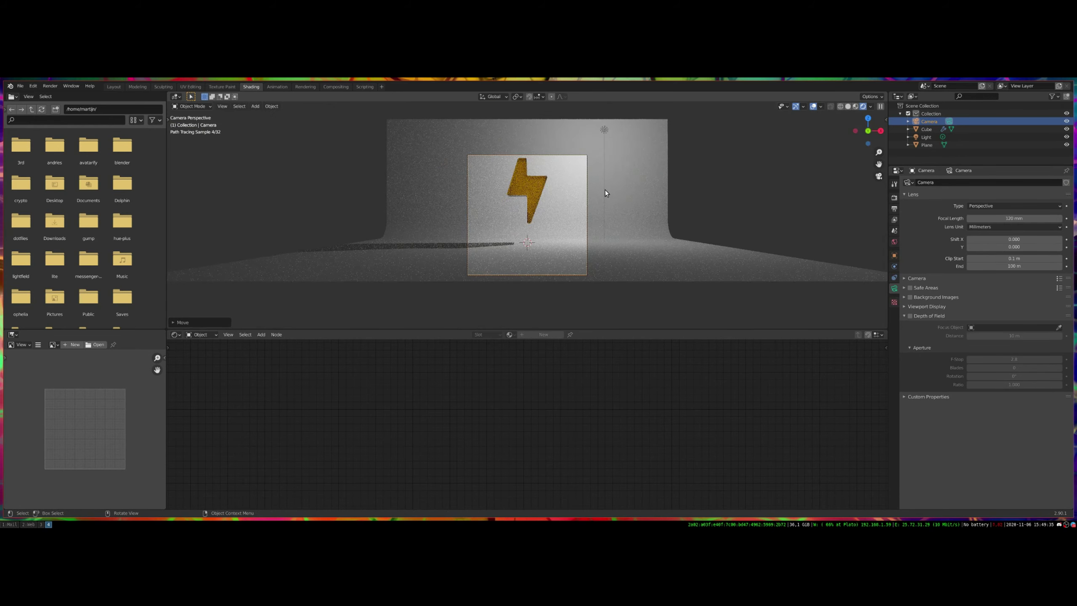
key(g)
key(z)
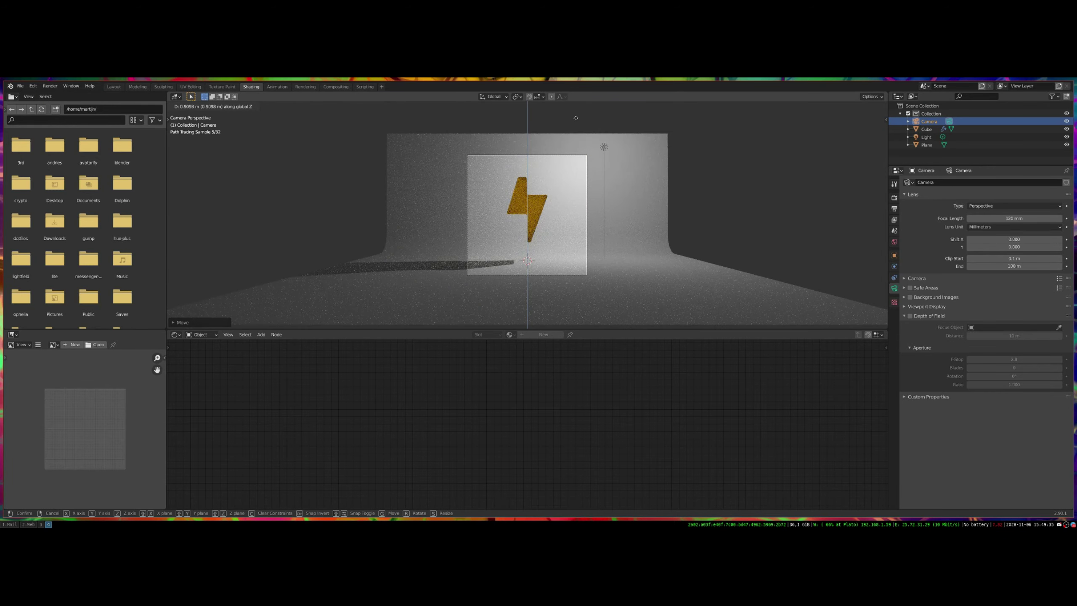
click(567, 160)
Lower the lightning bolt along the Z axis until it sits close to the floor, centred in the camera frame
click(537, 204)
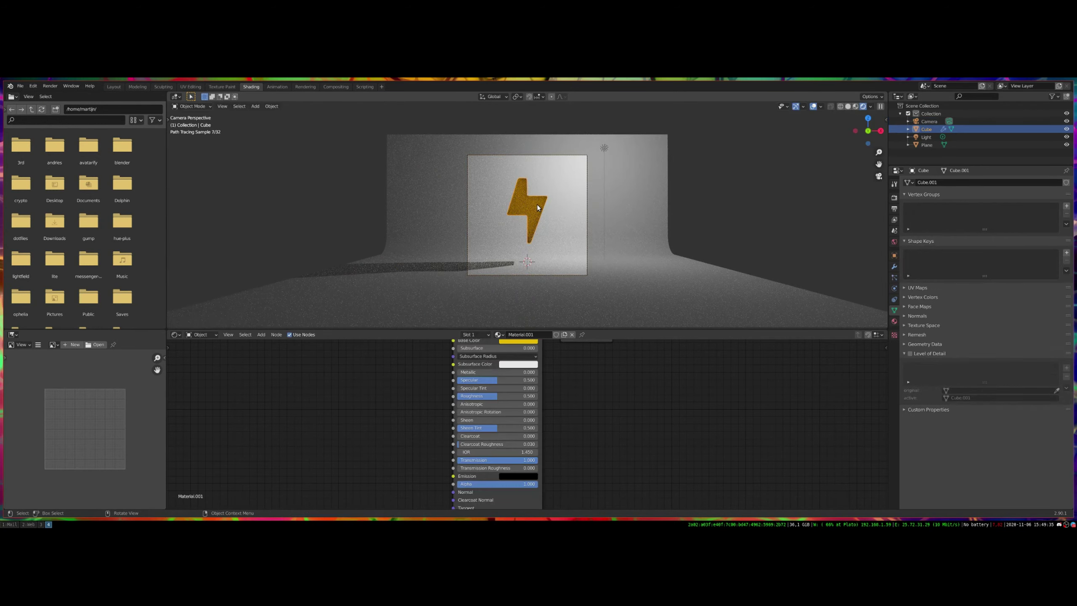
key(g)
key(z)
click(534, 217)
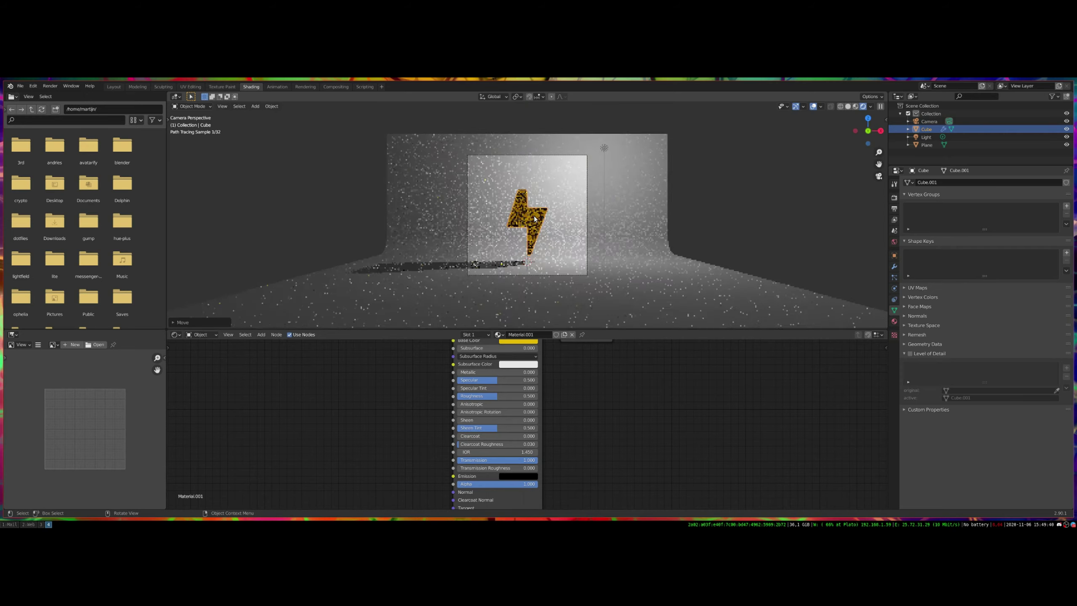
Raise the Specular value of the bolt's material
scroll(534, 217, up, 2)
scroll(535, 217, up, 1)
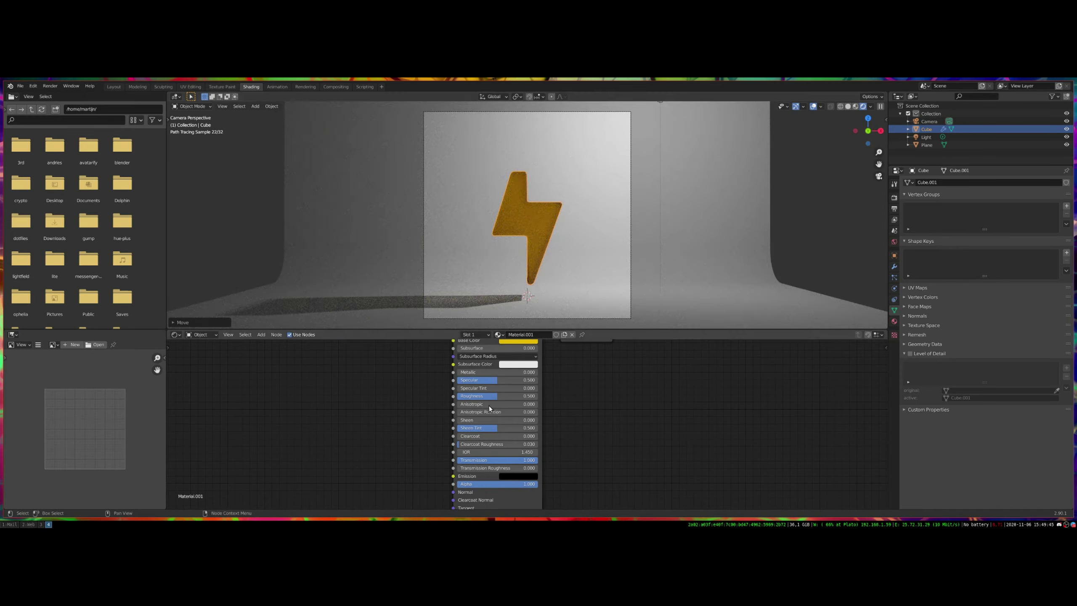
drag(488, 380, 529, 380)
Create a new Principled BSDF material for the curved backdrop plane
mouse_move(608, 241)
middle_down()
mouse_move(585, 263)
mouse_move(587, 290)
mouse_move(581, 203)
middle_up()
click(572, 225)
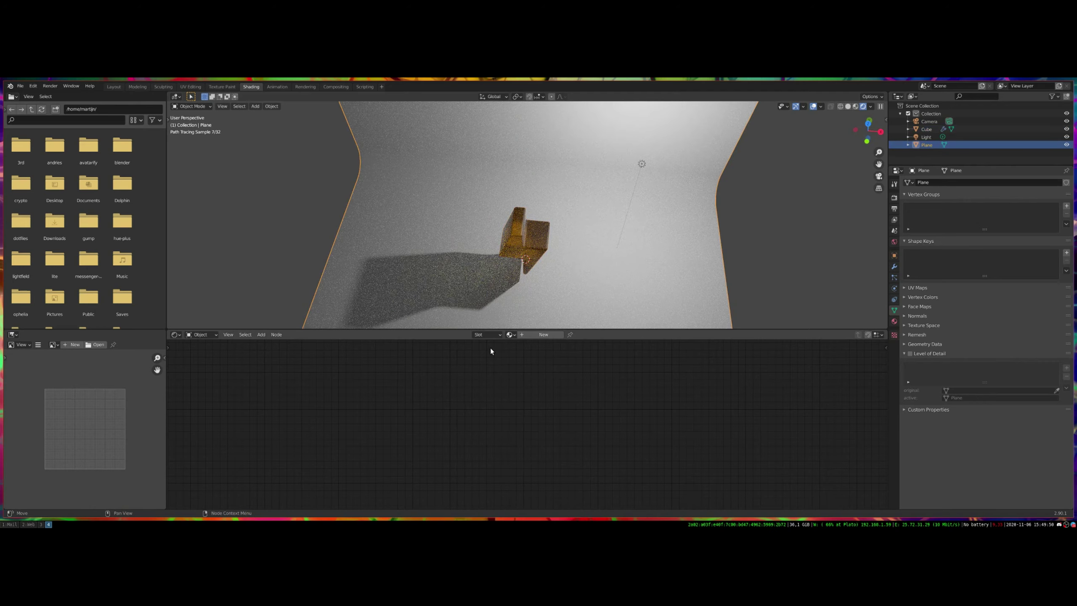
key(KP_0)
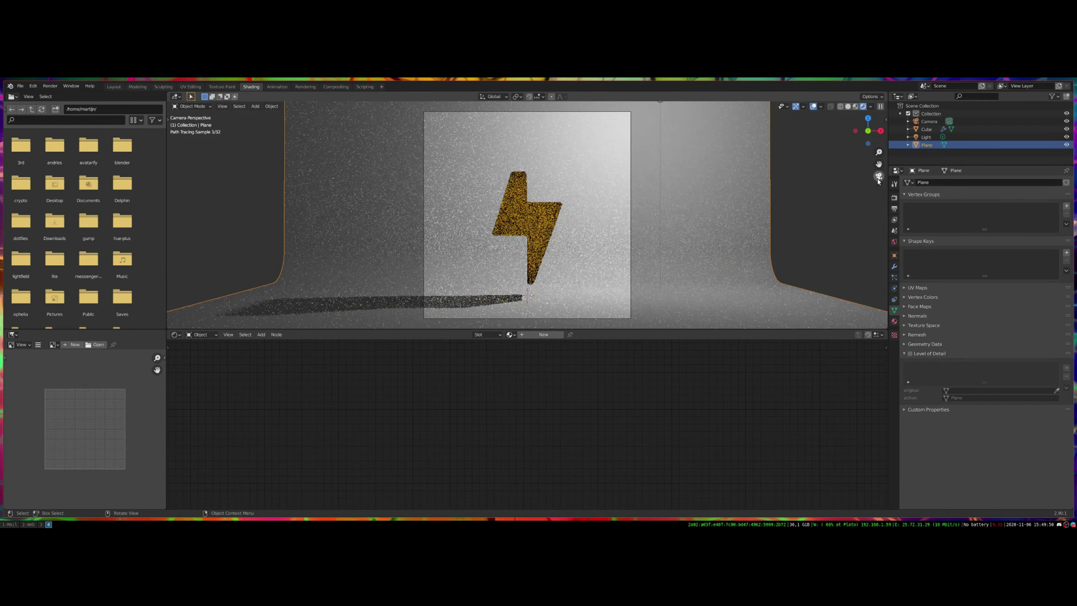
click(518, 337)
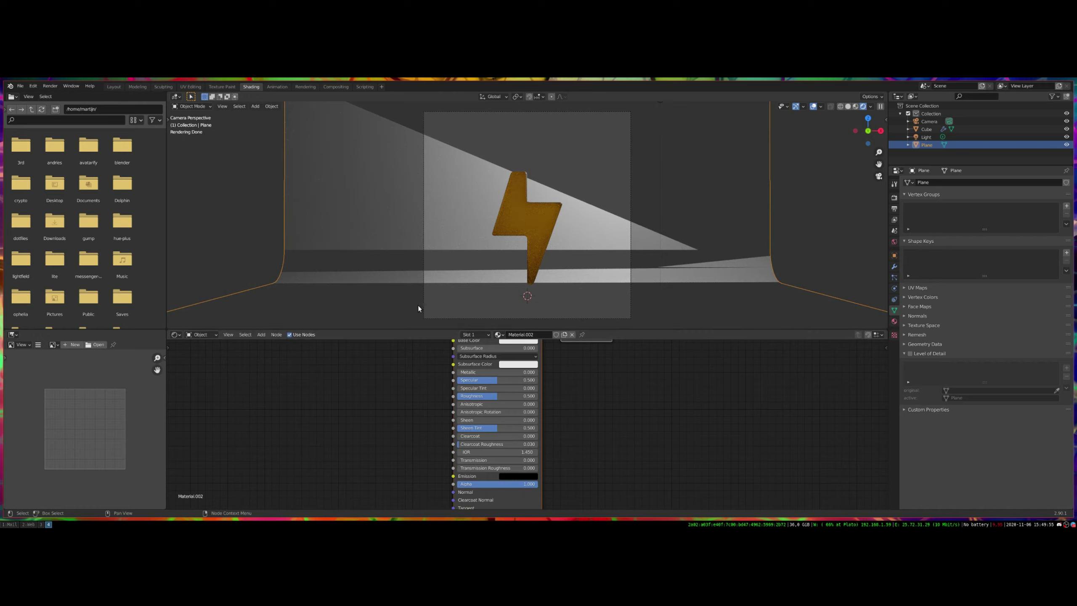
middle_drag(853, 116, 701, 230)
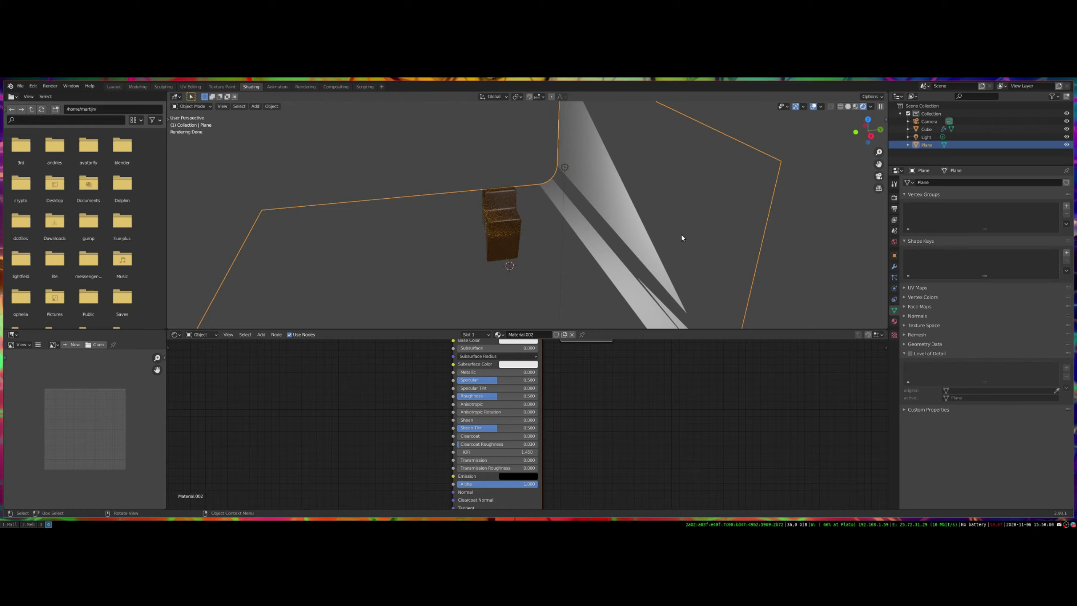
middle_drag(399, 451, 364, 499)
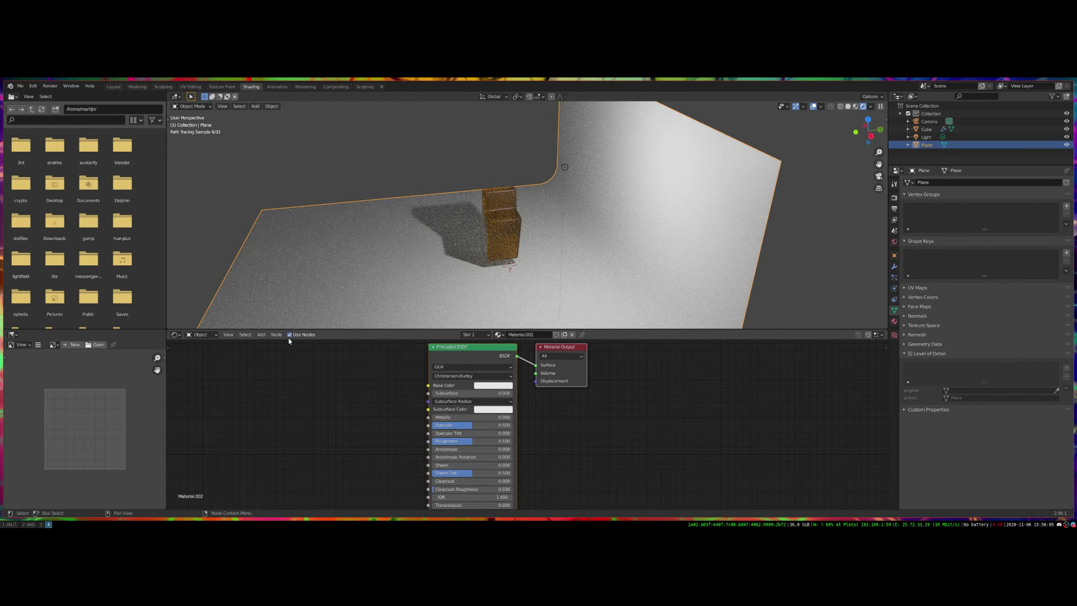
middle_drag(361, 289, 390, 274)
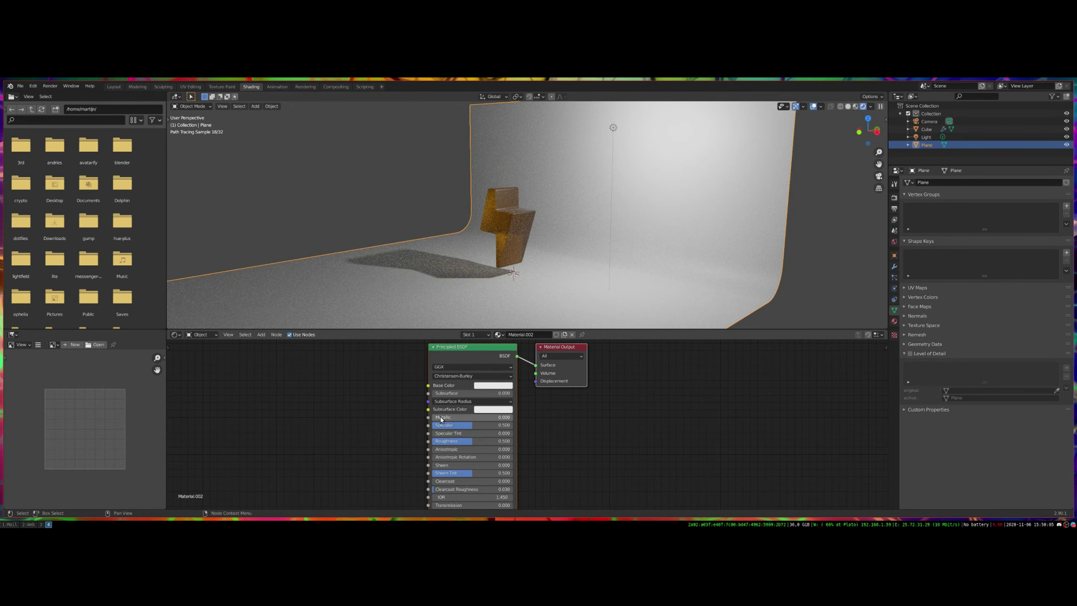
Using the browser's bottle photos as reference, set the backdrop material's Specular to 0.198, Roughness to 0.824, Clearcoat to 0.545 and Clearcoat Roughness to 0.143
key(super+3)
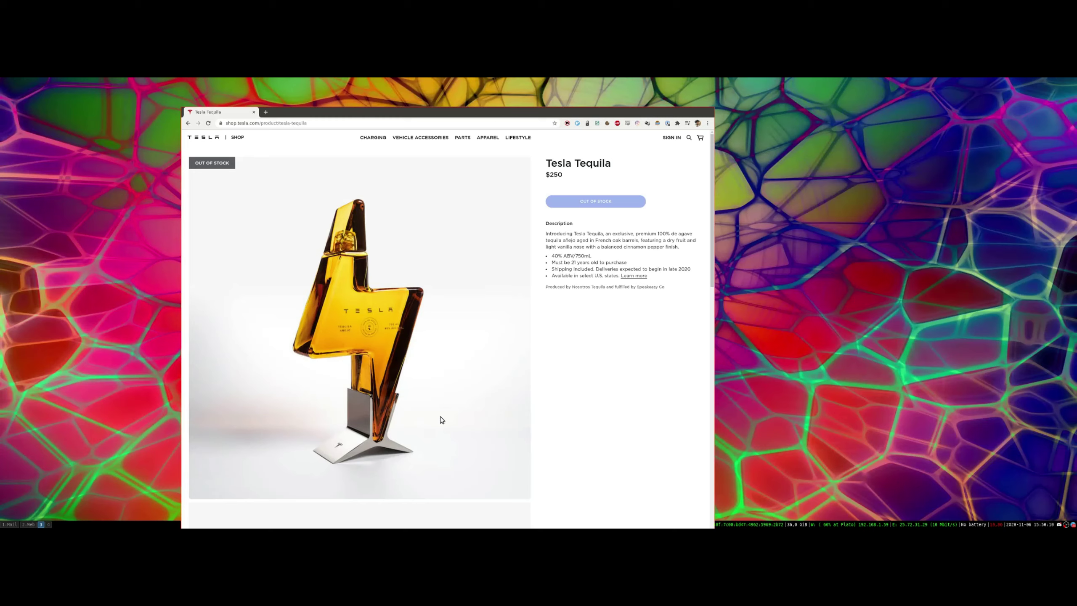
scroll(441, 419, down, 10)
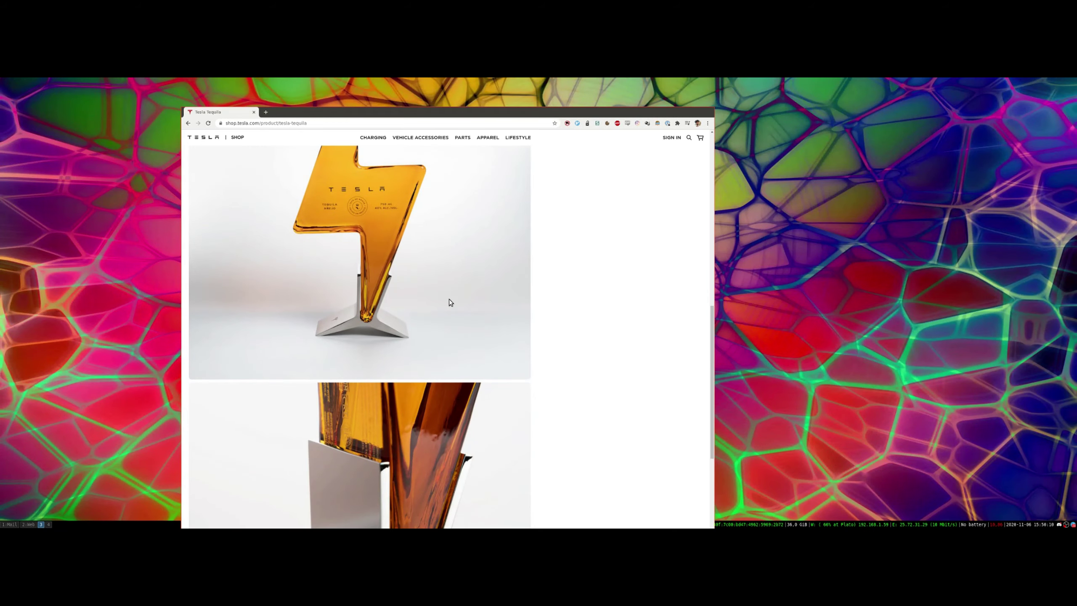
key(super+4)
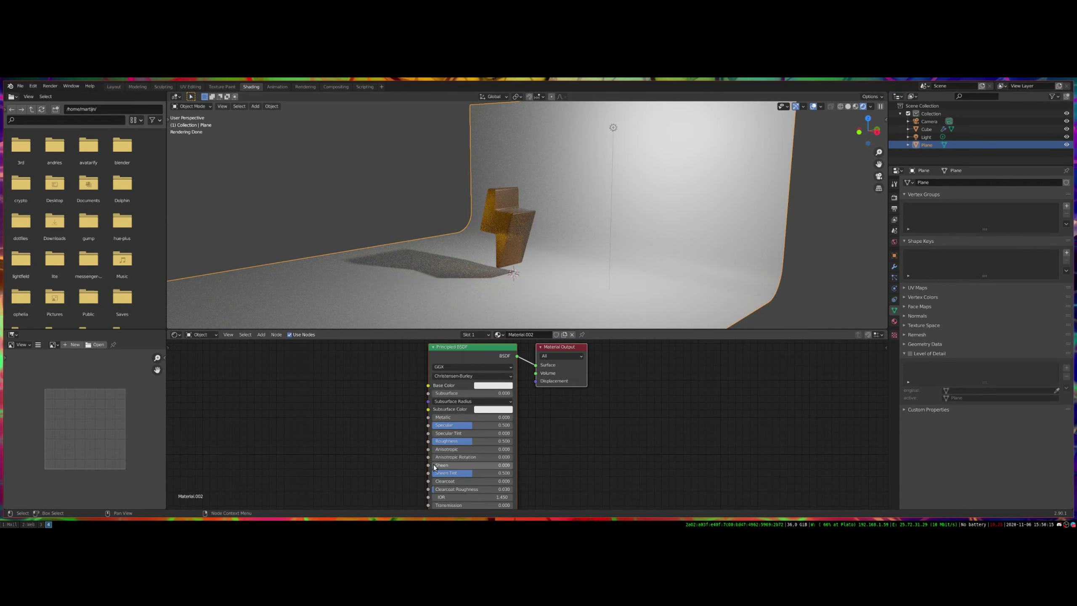
mouse_move(465, 441)
mouse_down()
mouse_move(483, 441)
mouse_move(441, 425)
mouse_move(497, 441)
mouse_up()
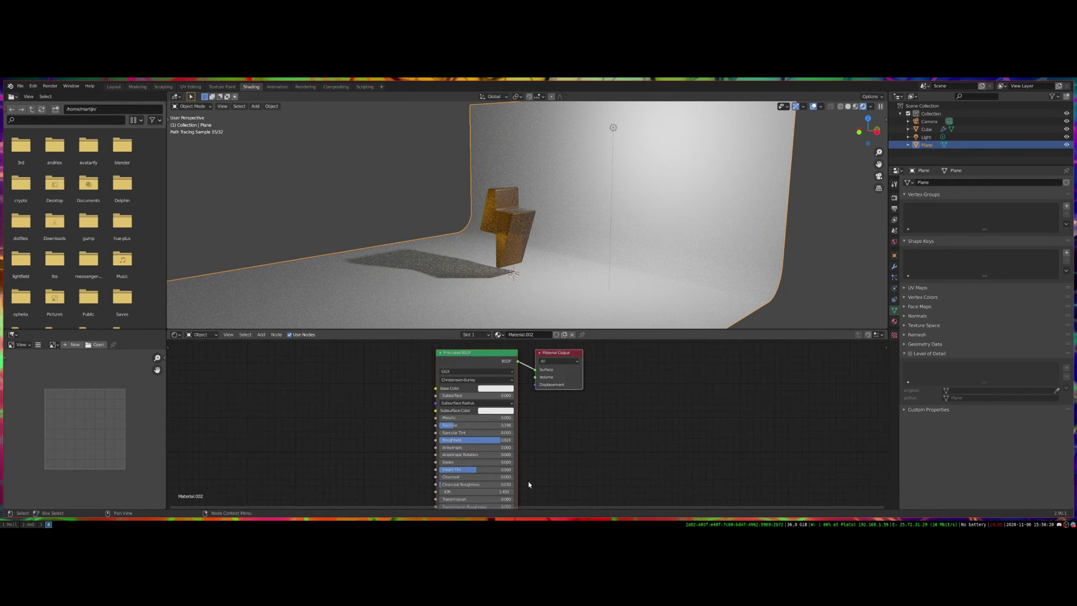
drag(437, 489, 487, 482)
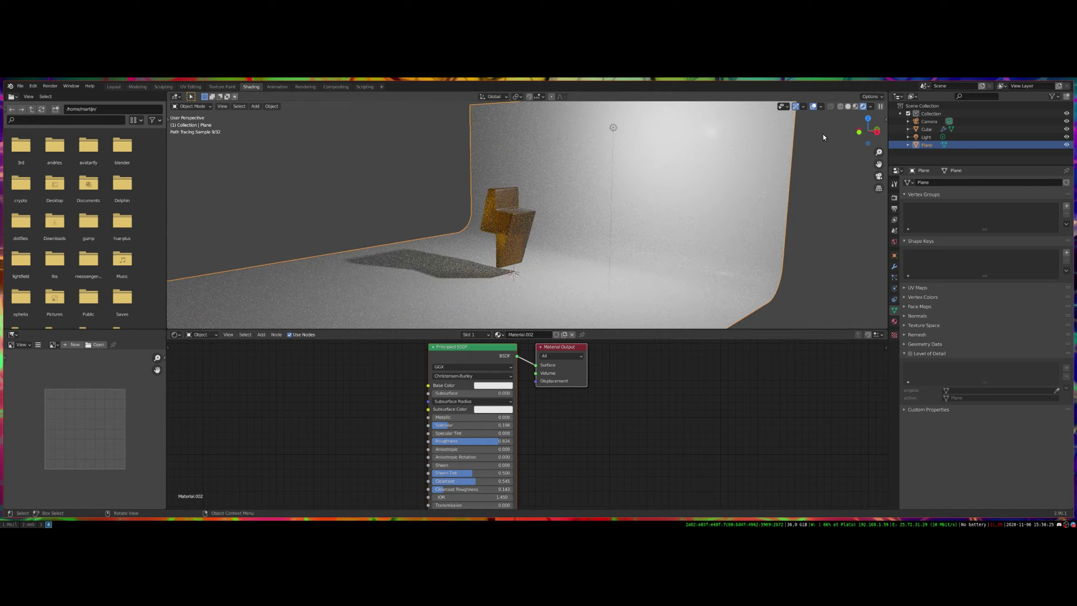
key(super+3)
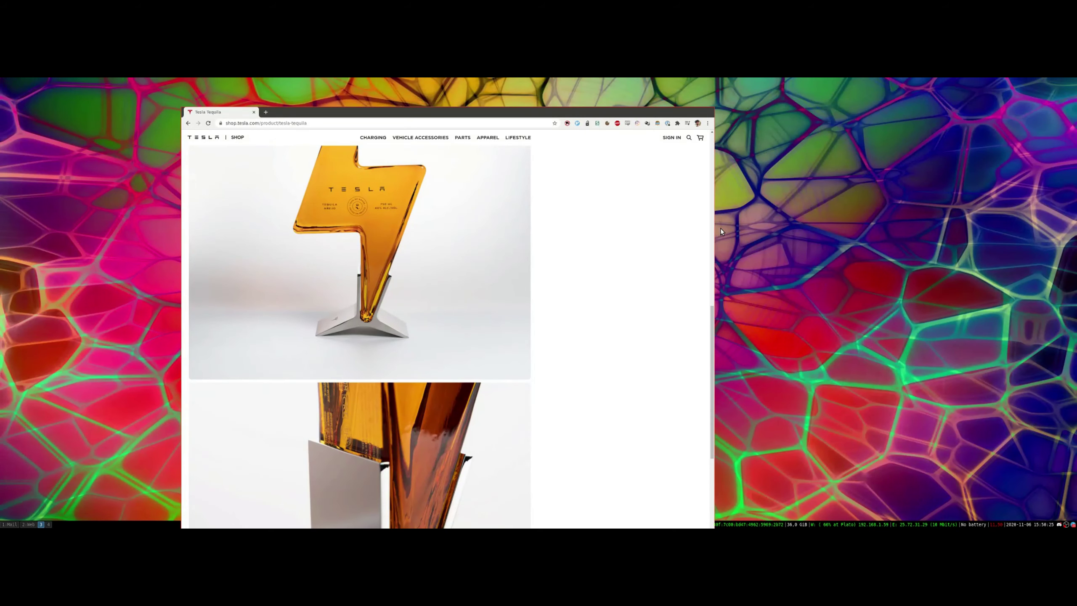
key(super+4)
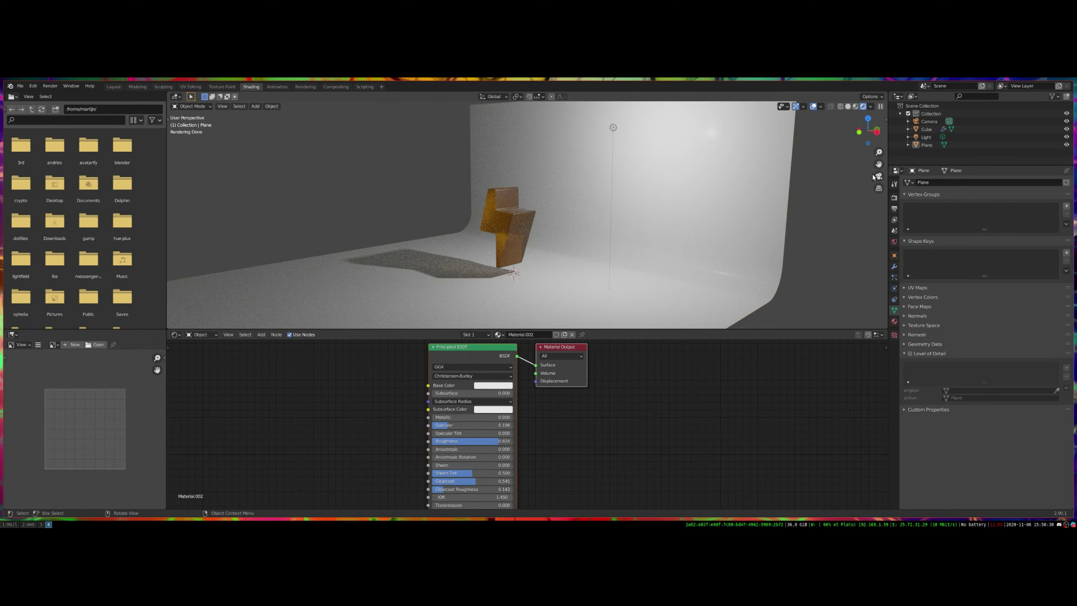
After checking the camera view against the browser's bottle photo, move the point light toward the camera, in front of and beside the bolt
click(877, 176)
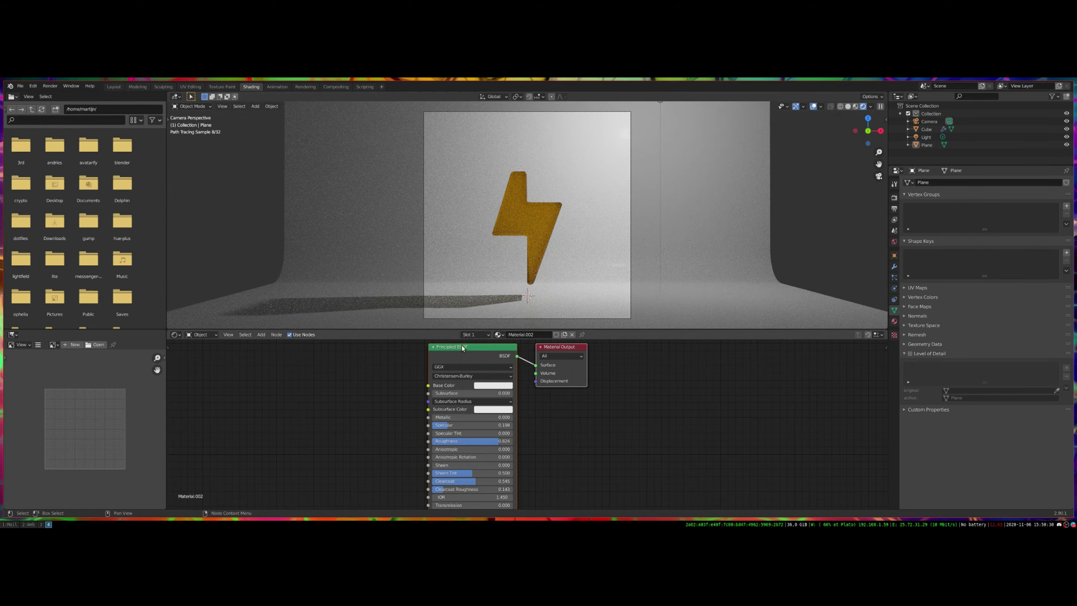
key(super+3)
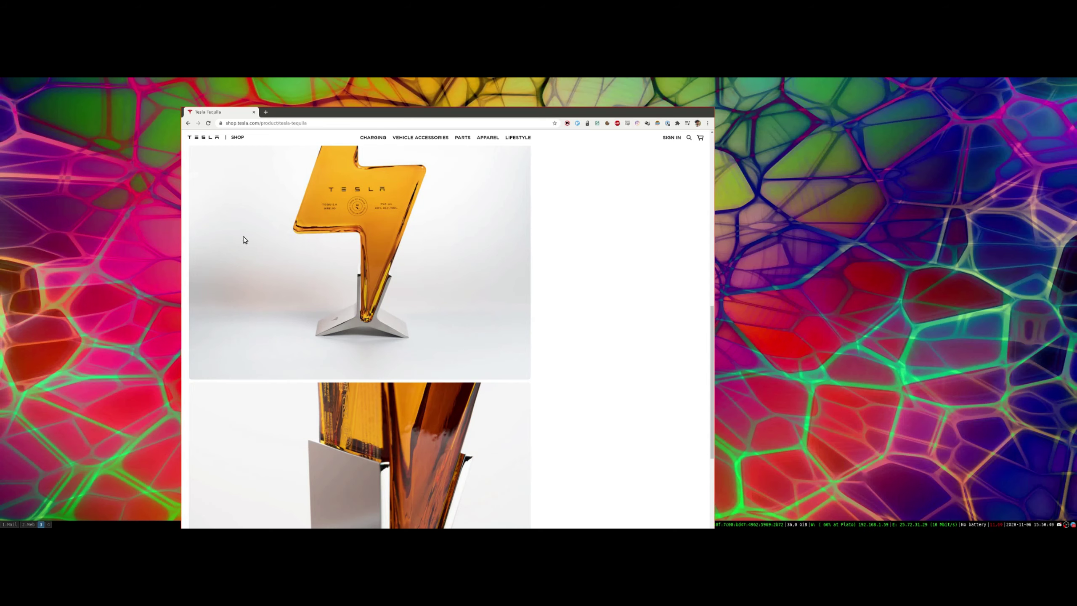
key(super+4)
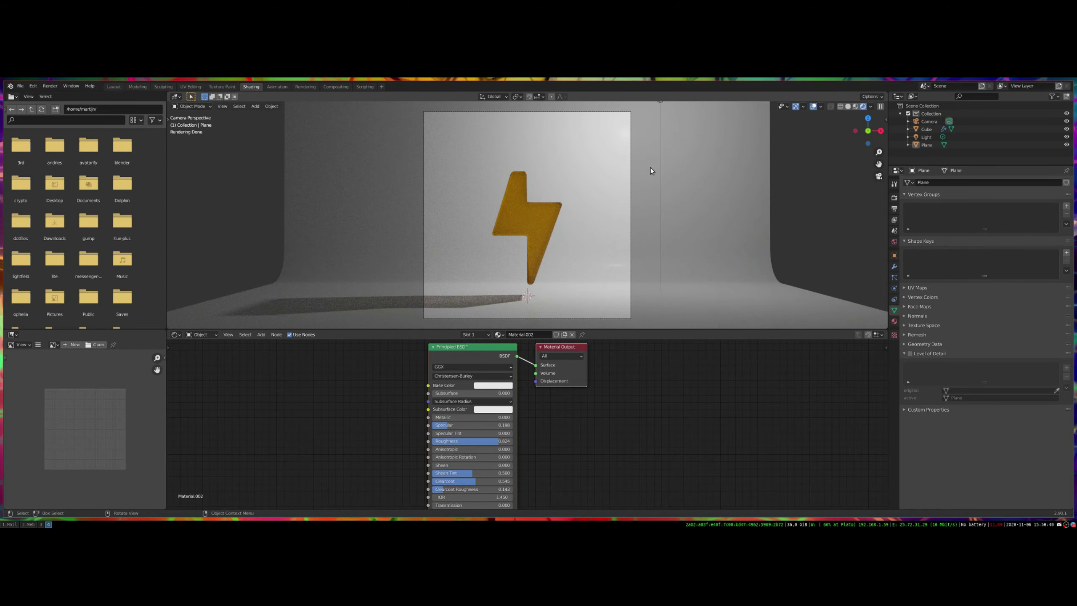
click(660, 104)
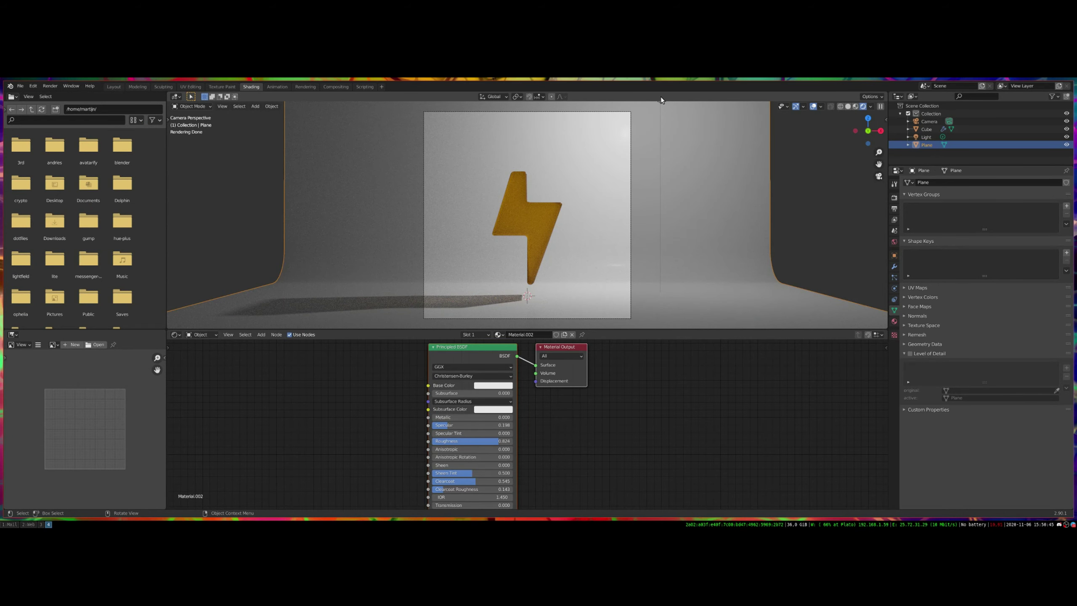
click(662, 103)
middle_drag(662, 104, 645, 173)
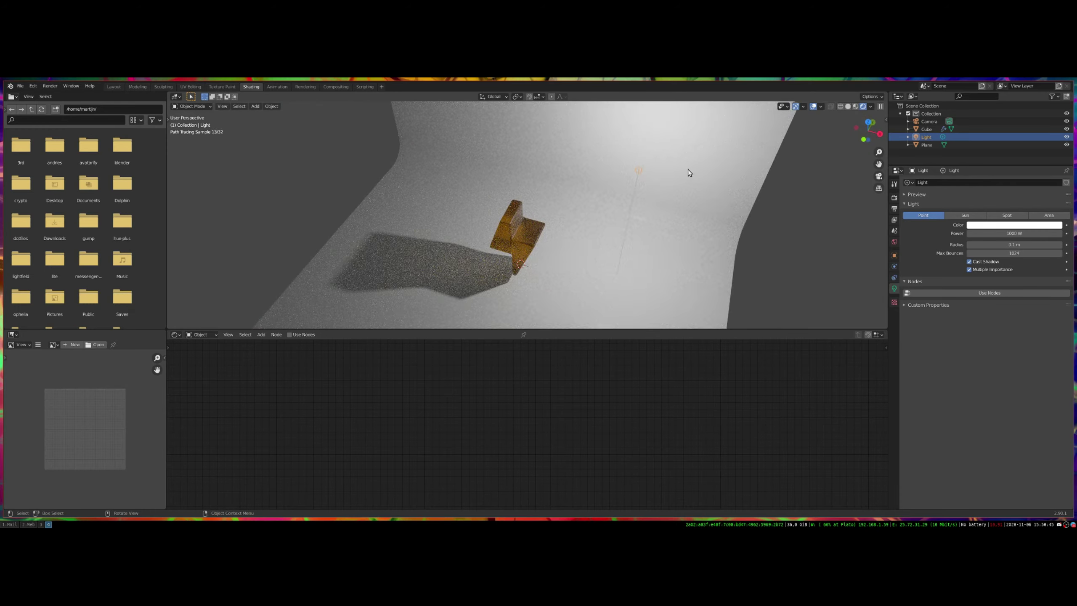
click(868, 122)
key(g)
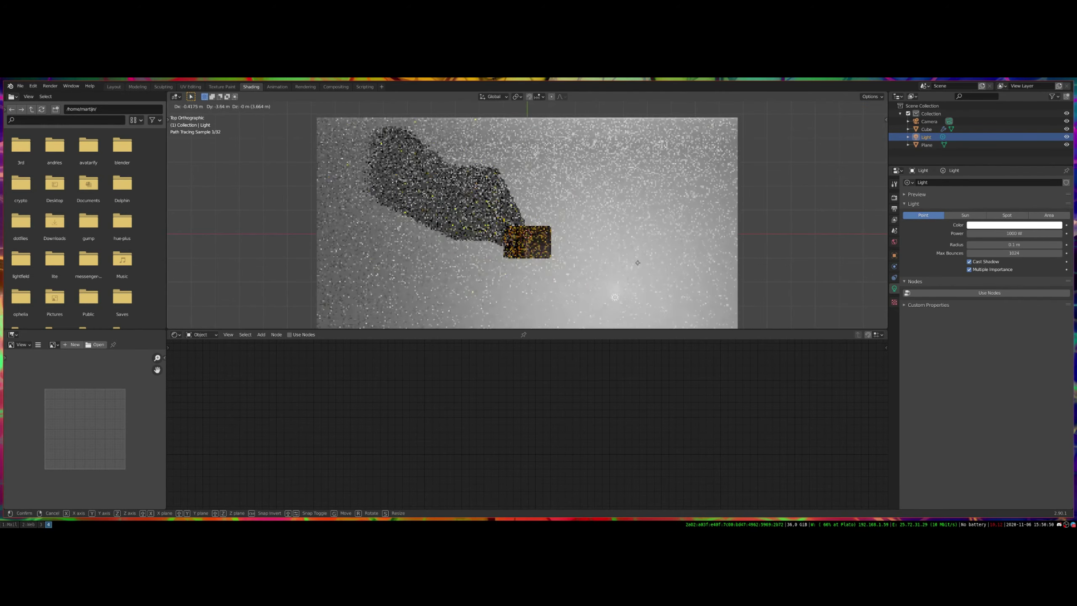
click(570, 204)
Move the curved backdrop plane about 2.2 m along negative Y, closer behind the bolt
click(557, 133)
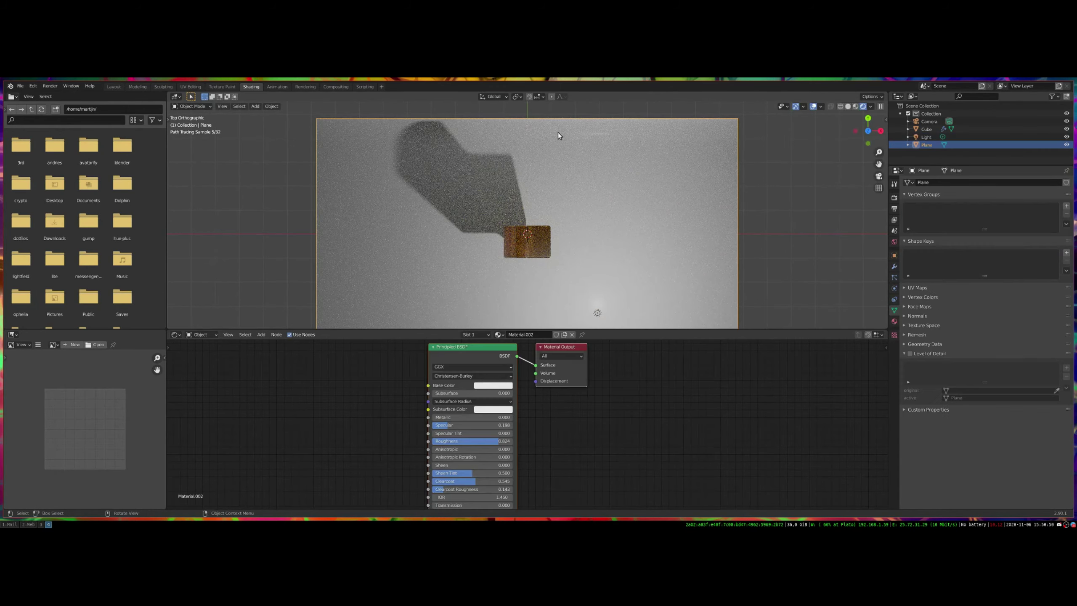
key(g)
key(z)
right_click(561, 184)
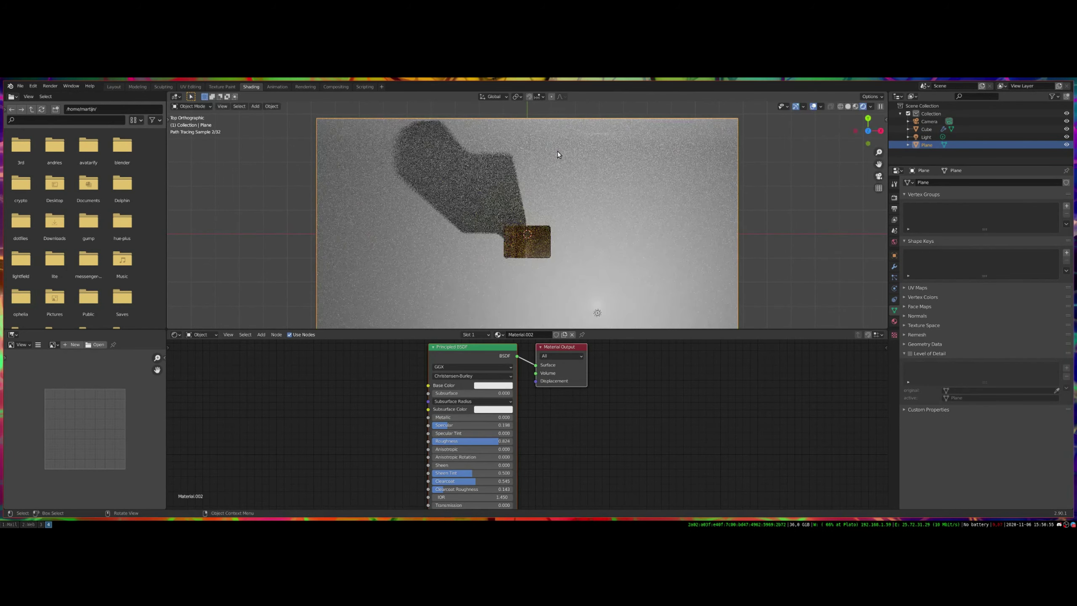
key(g)
key(y)
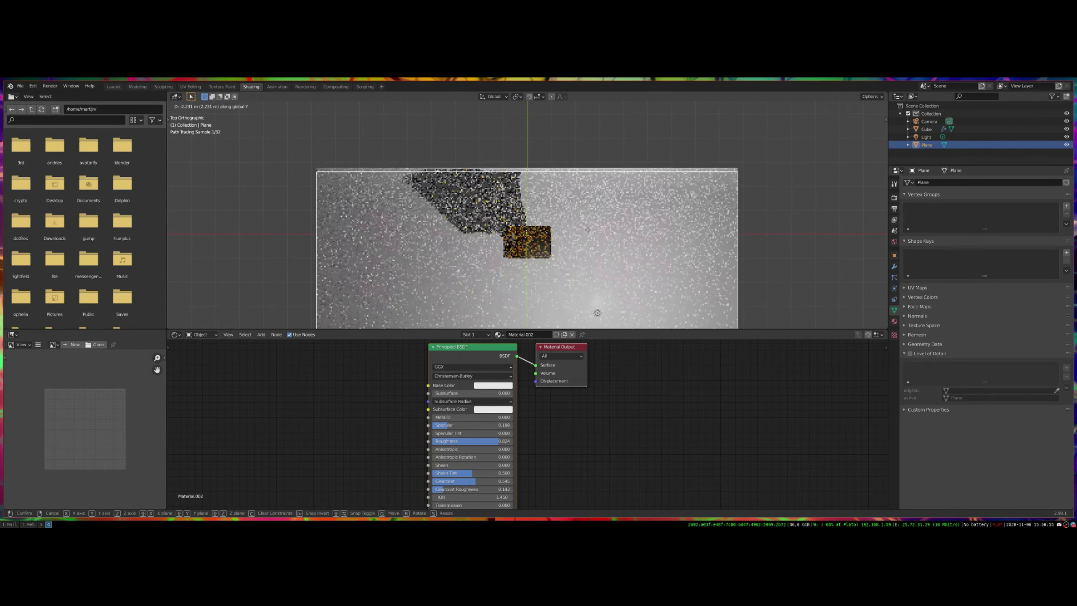
click(589, 233)
click(879, 175)
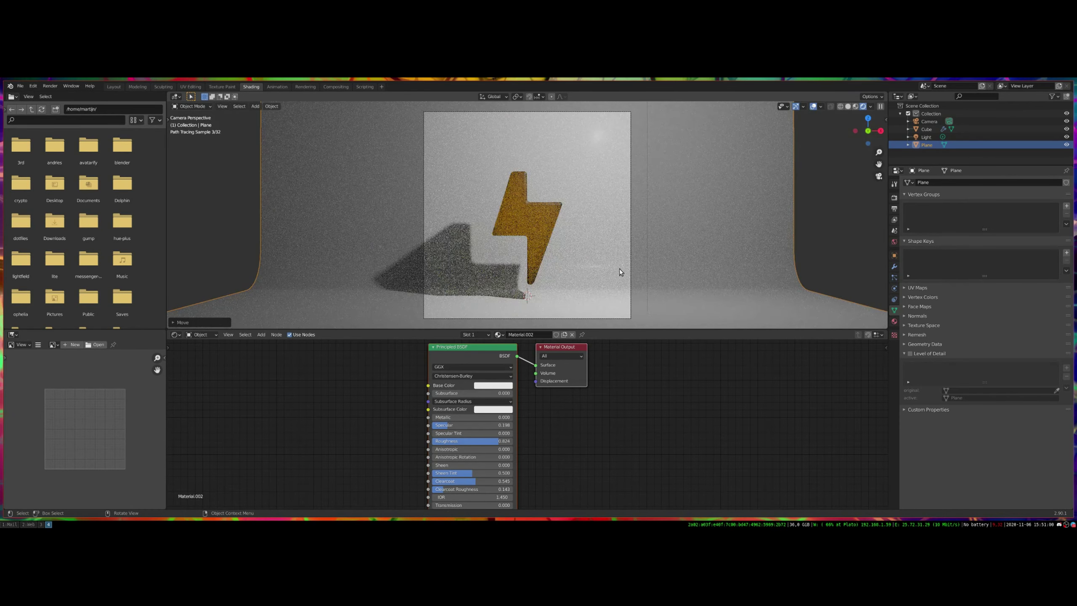
Using the browser's bottle photo as reference, fine-tune the backdrop's position along Y so its wall stands just behind the bolt
key(super+3)
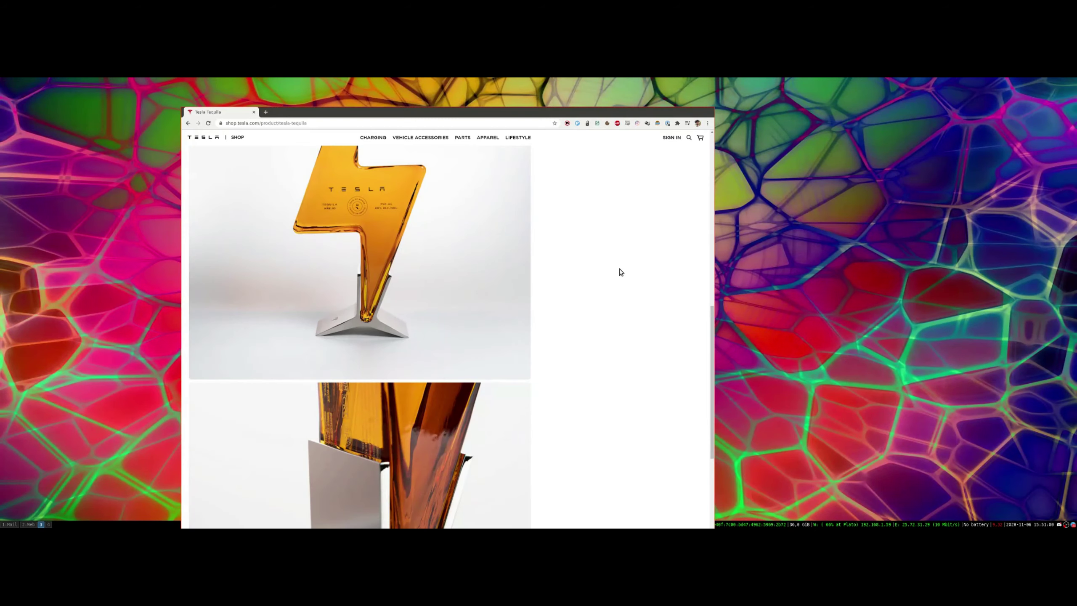
key(super+4)
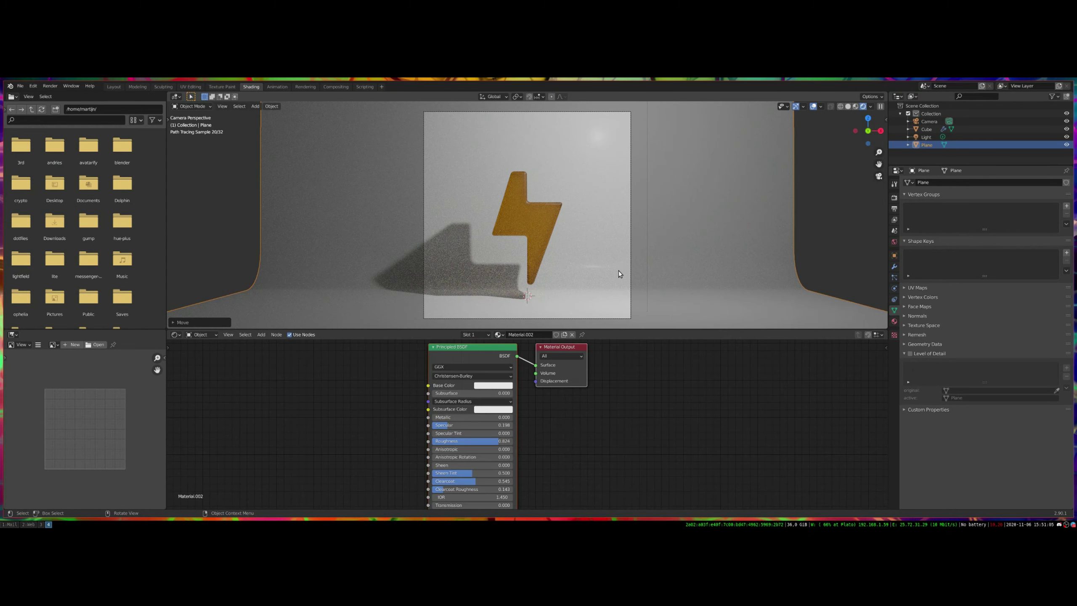
key(super+3)
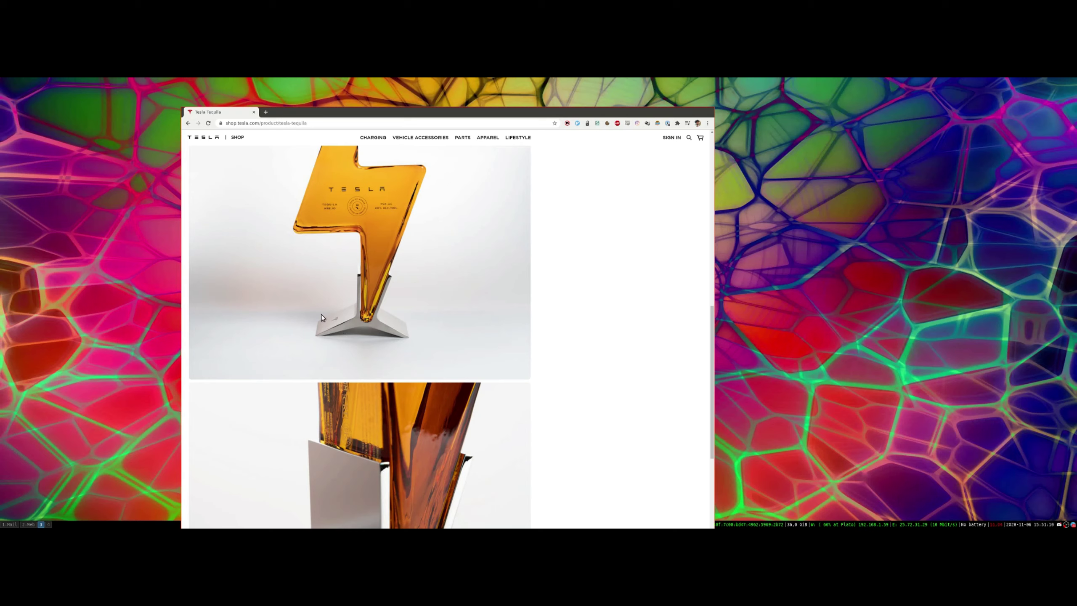
key(super+4)
mouse_move(580, 287)
middle_down()
mouse_move(617, 290)
mouse_move(579, 284)
middle_up()
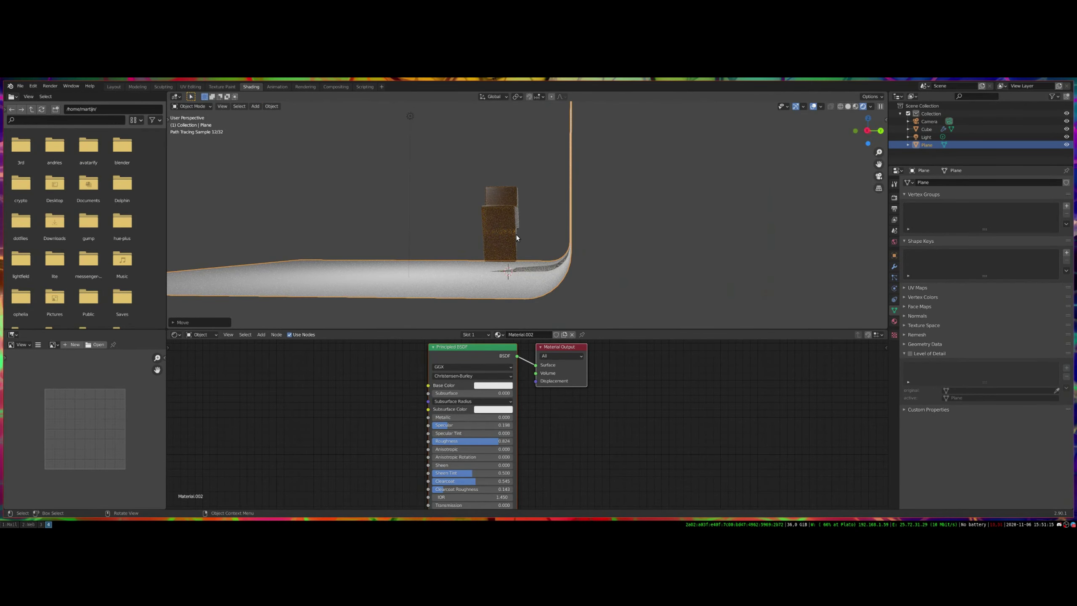
key(g)
key(y)
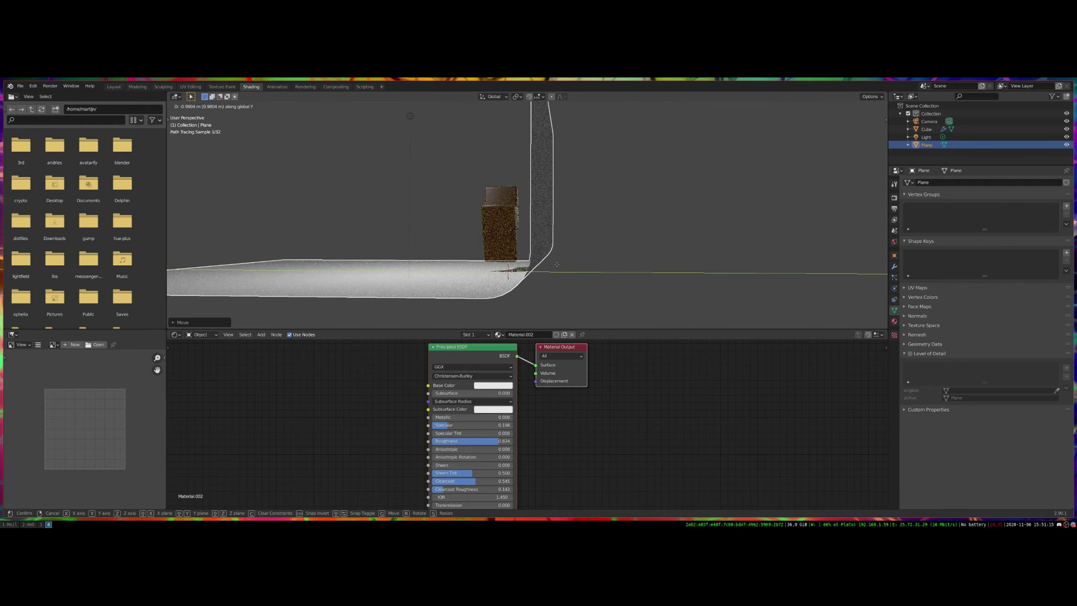
click(555, 263)
middle_drag(550, 263, 532, 284)
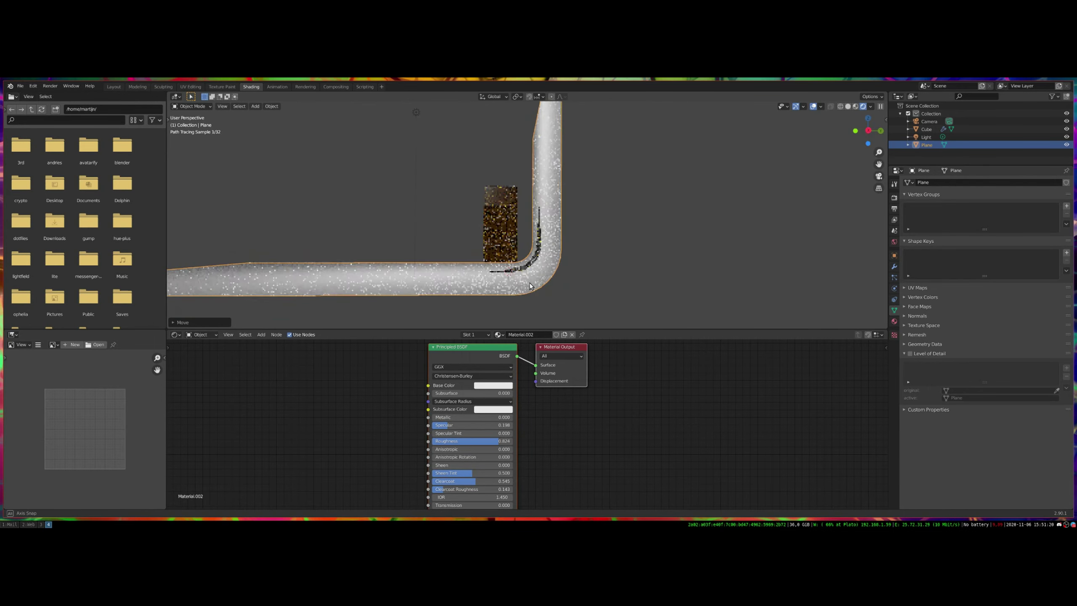
key(g)
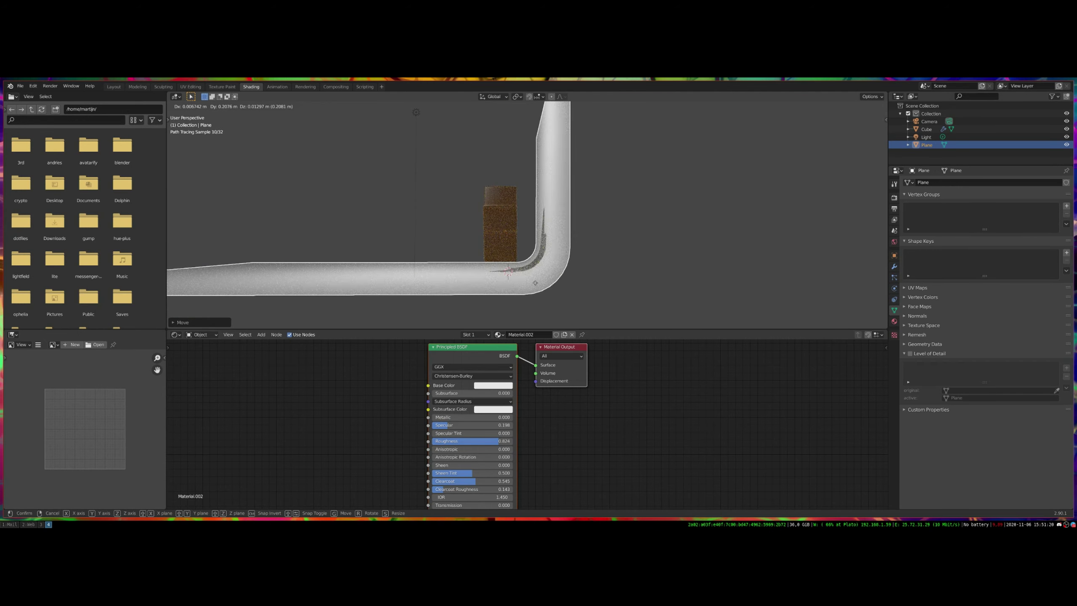
click(539, 282)
click(879, 176)
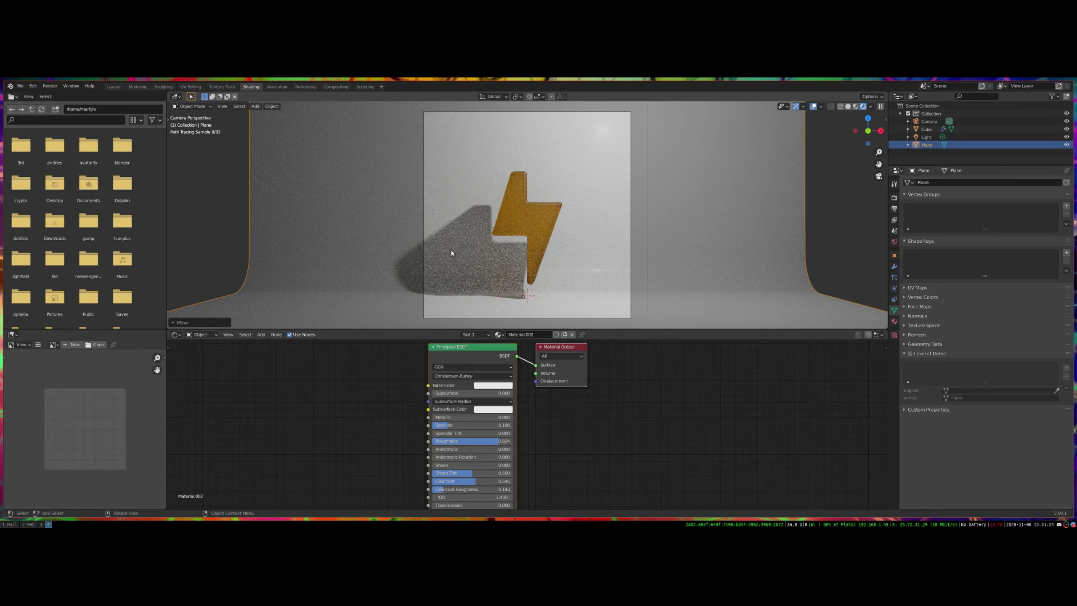
Add a mesh plane and place it above the floor between the bolt and the camera
middle_drag(618, 206, 570, 245)
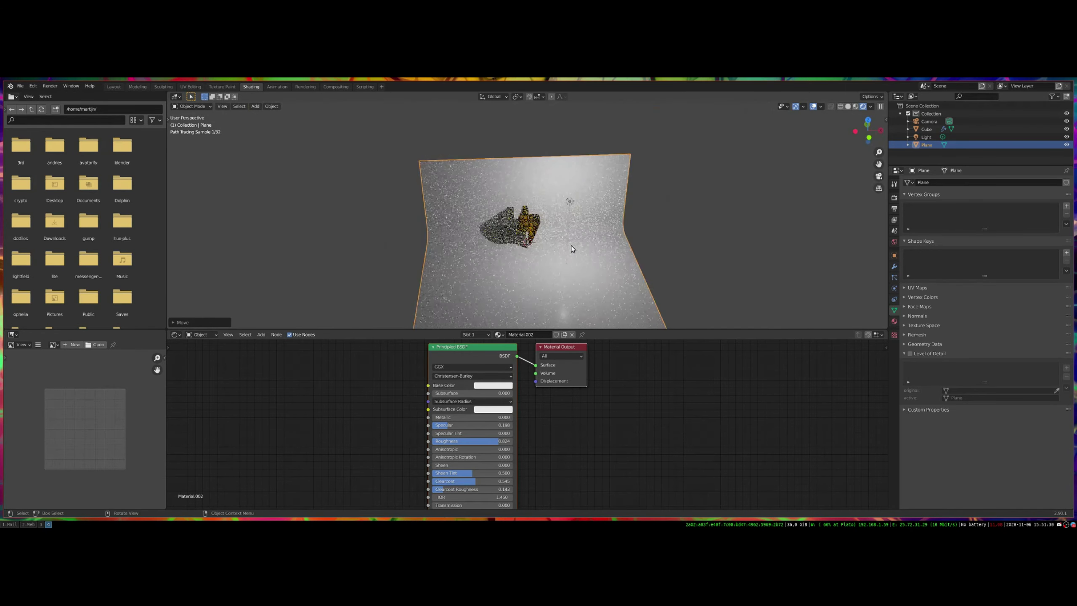
click(570, 204)
key(shift+a)
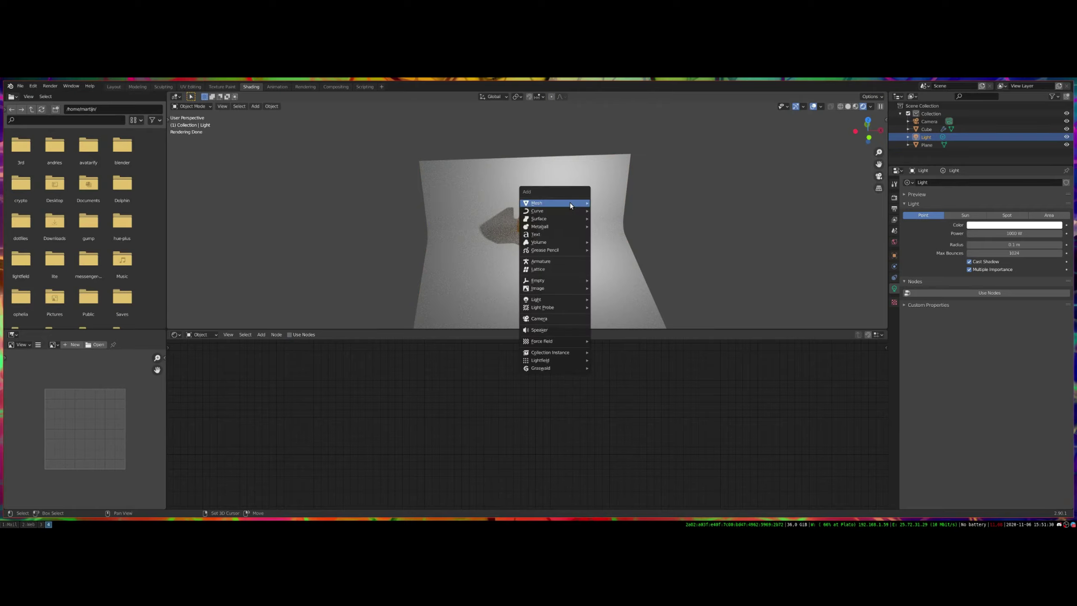
mouse_move(570, 200)
click(606, 205)
middle_drag(526, 280, 584, 270)
key(g)
key(z)
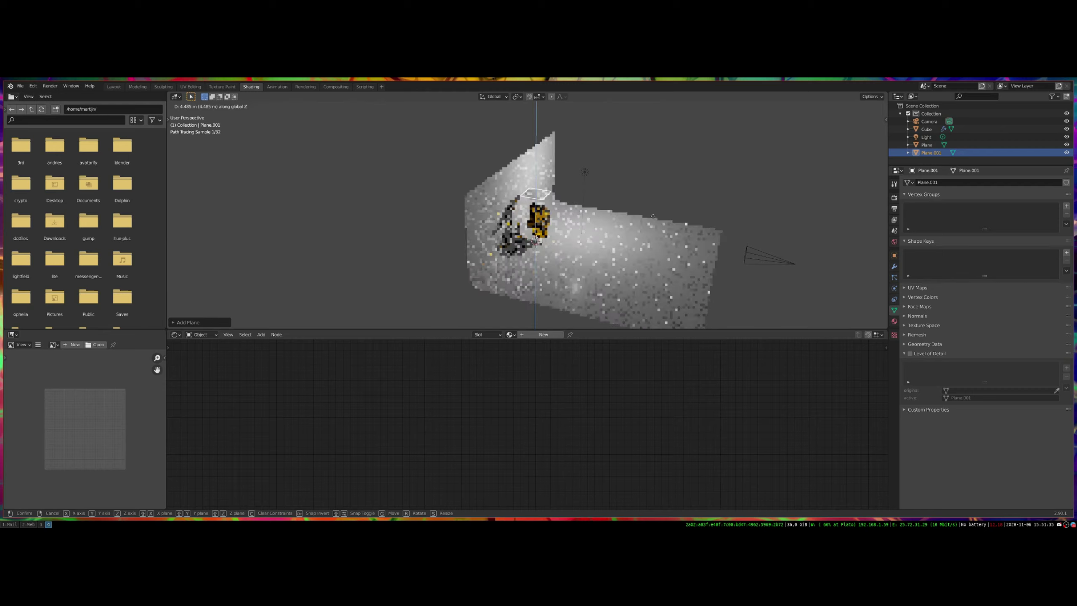
click(669, 265)
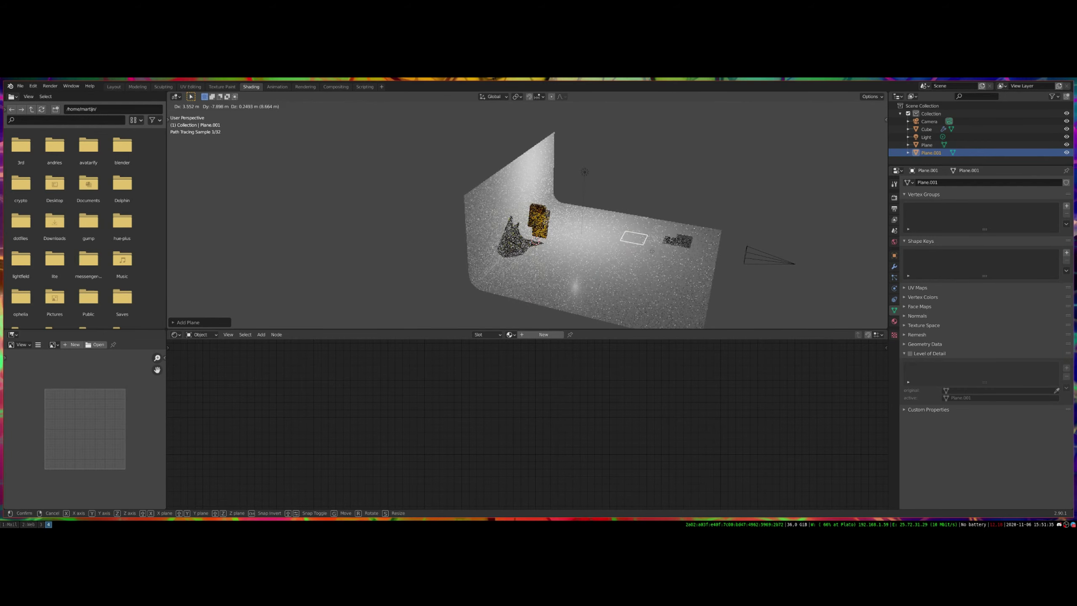
click(670, 246)
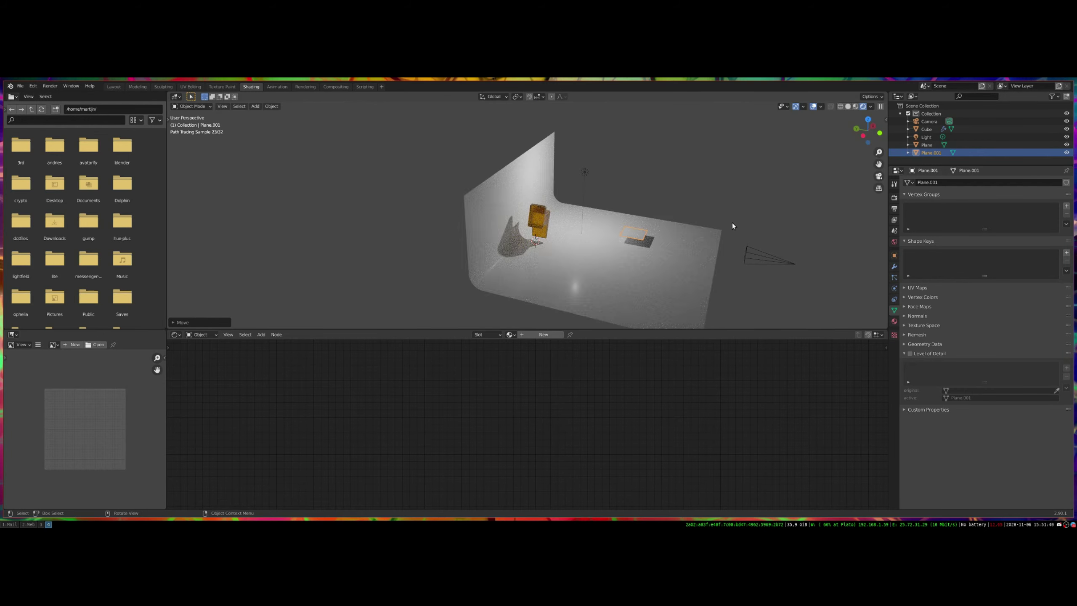
Rotate the new plane until it stands upright facing the bolt, and scale it up about 5.6 times
key(r)
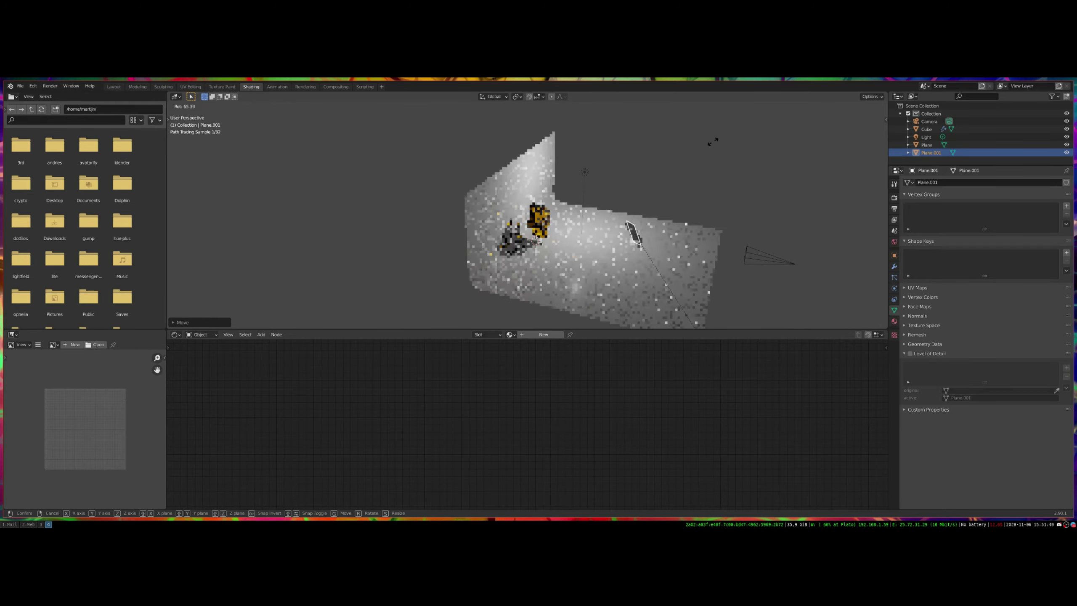
click(675, 165)
key(s)
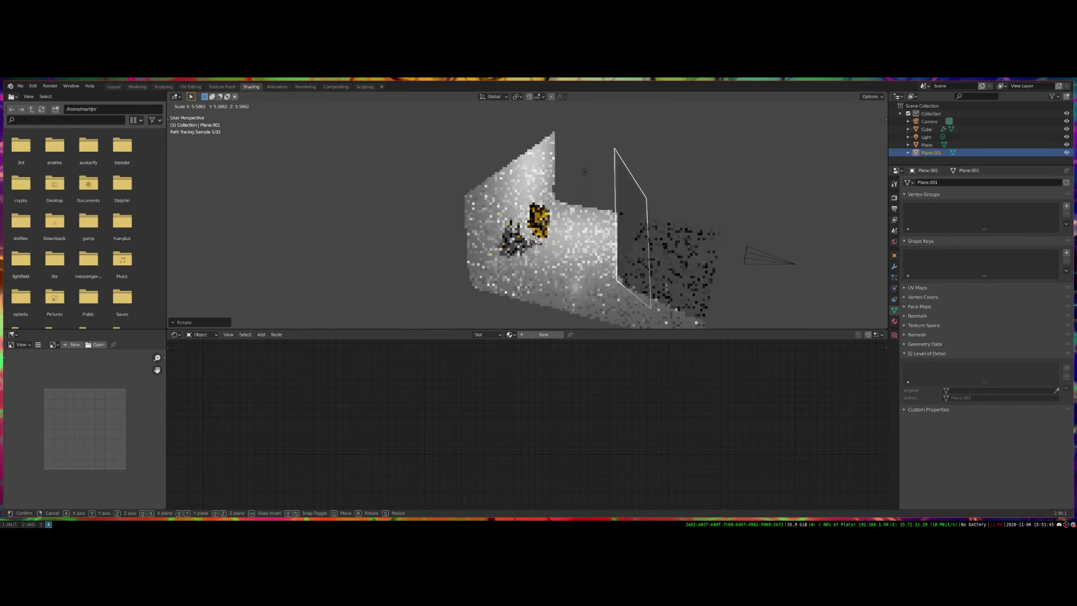
click(668, 251)
Give the upright plane a new material and replace its Principled BSDF with an Emission shader connected to the Surface output
click(894, 322)
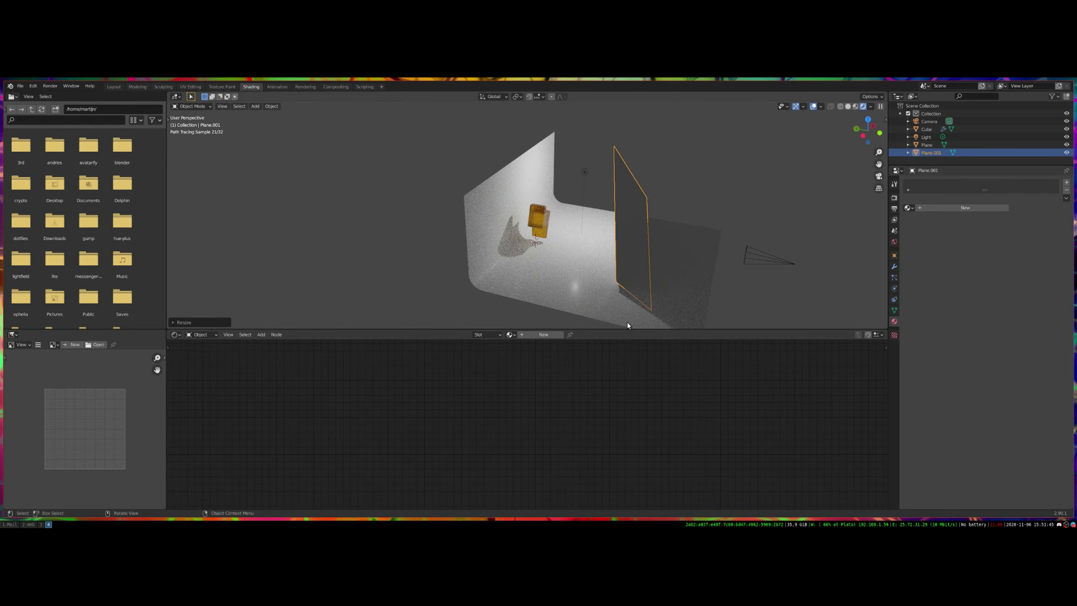
click(544, 334)
key(x)
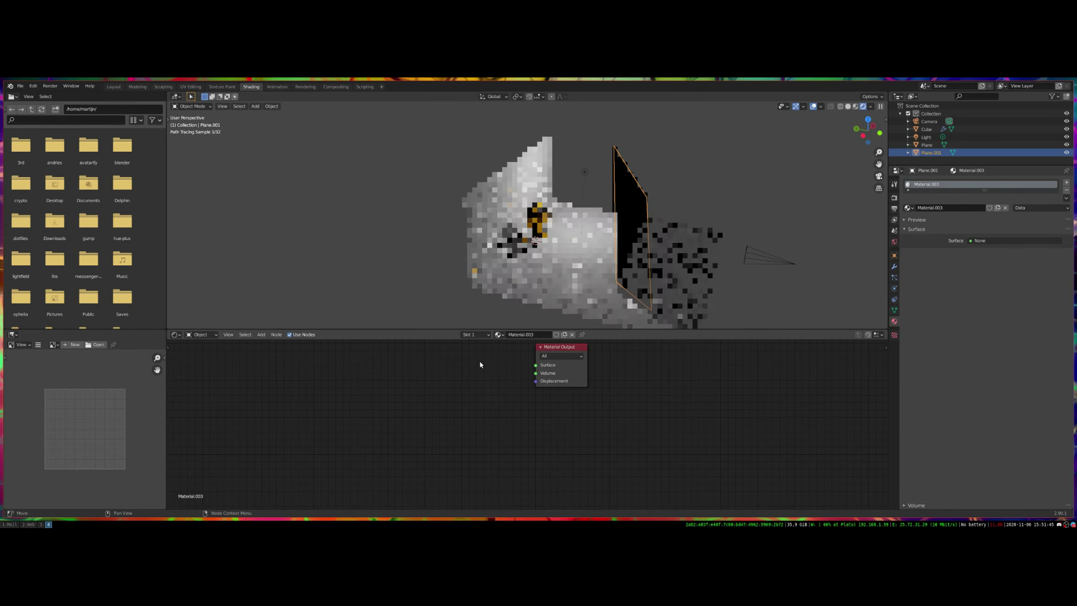
key(shift+a)
mouse_move(467, 390)
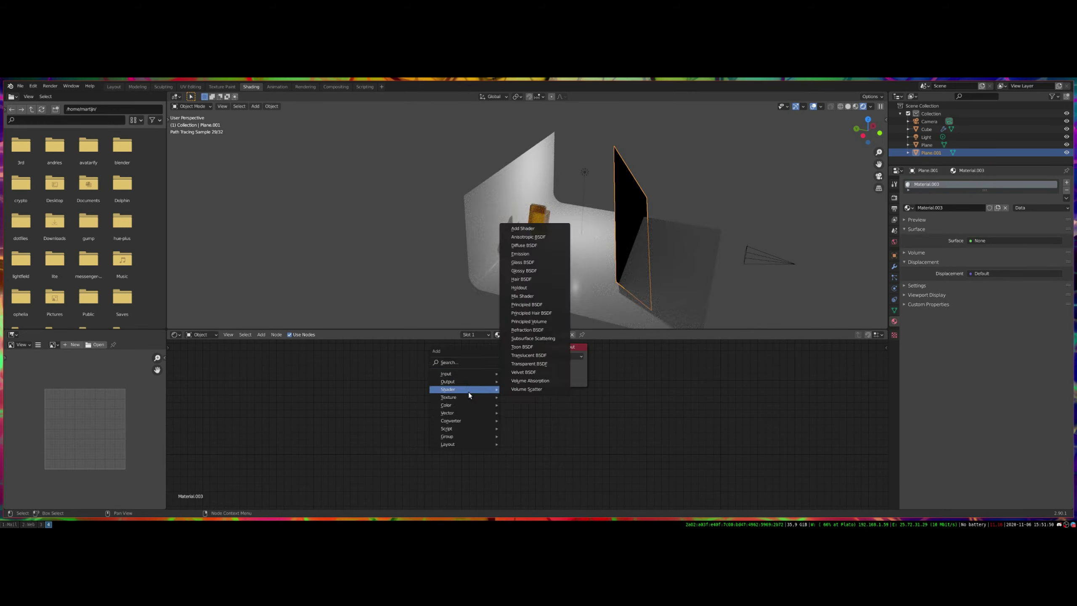
click(521, 253)
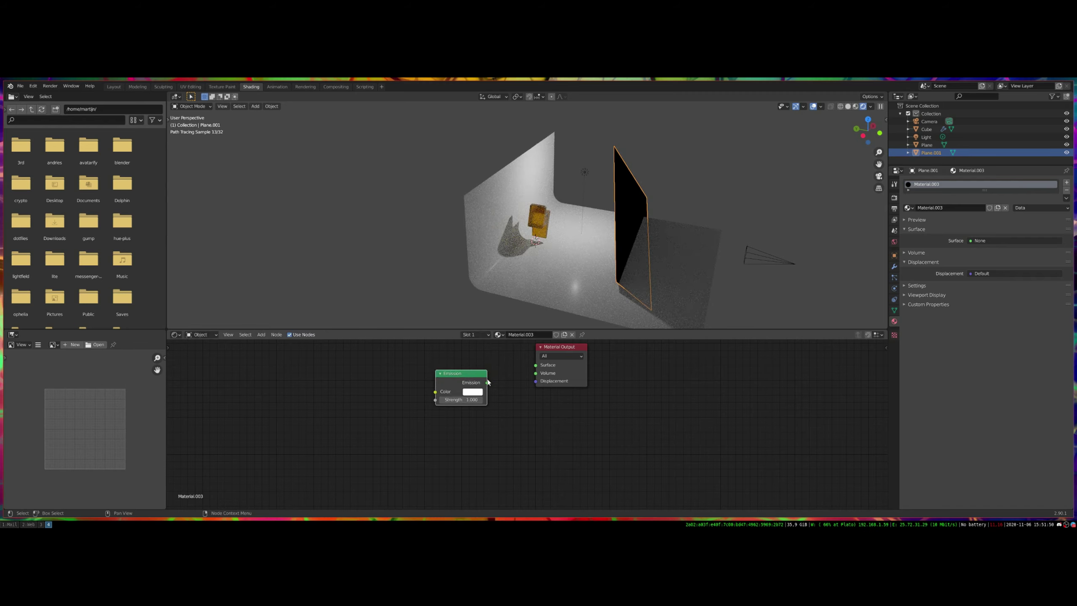
drag(537, 366, 537, 365)
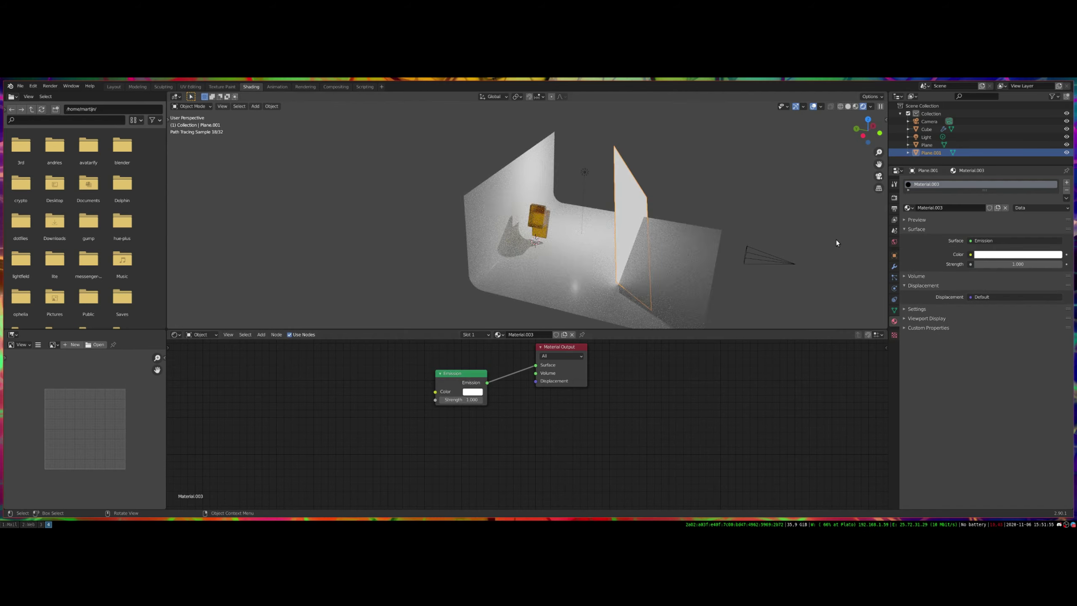
Raise the emissive plane about 6.8 m along the Z axis to uncover the bolt in the camera view
click(878, 175)
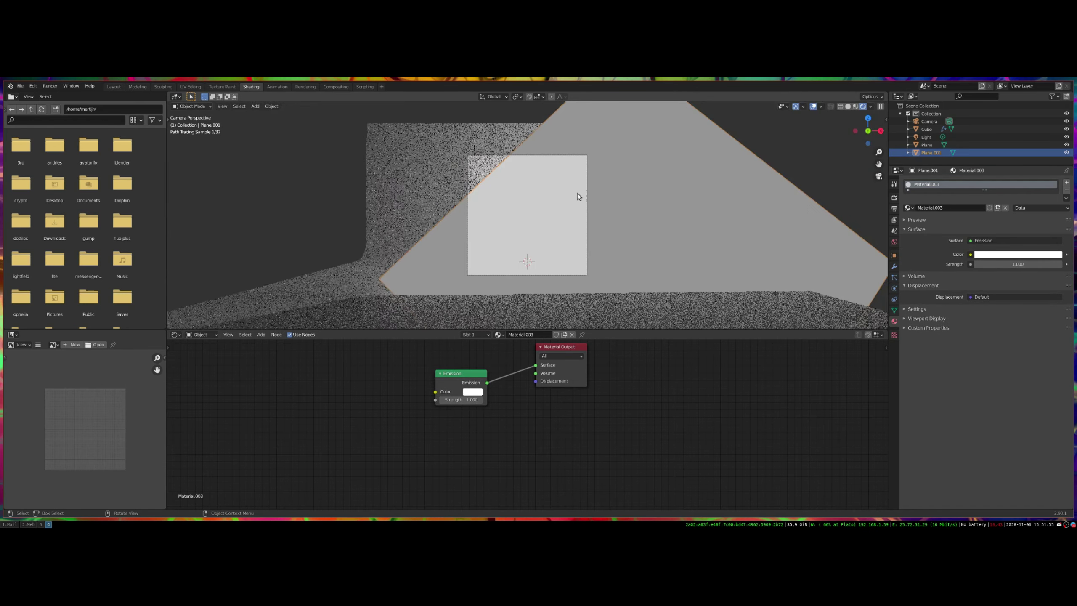
scroll(567, 194, up, 3)
scroll(568, 193, down, 3)
middle_drag(569, 192, 597, 217)
scroll(597, 217, down, 5)
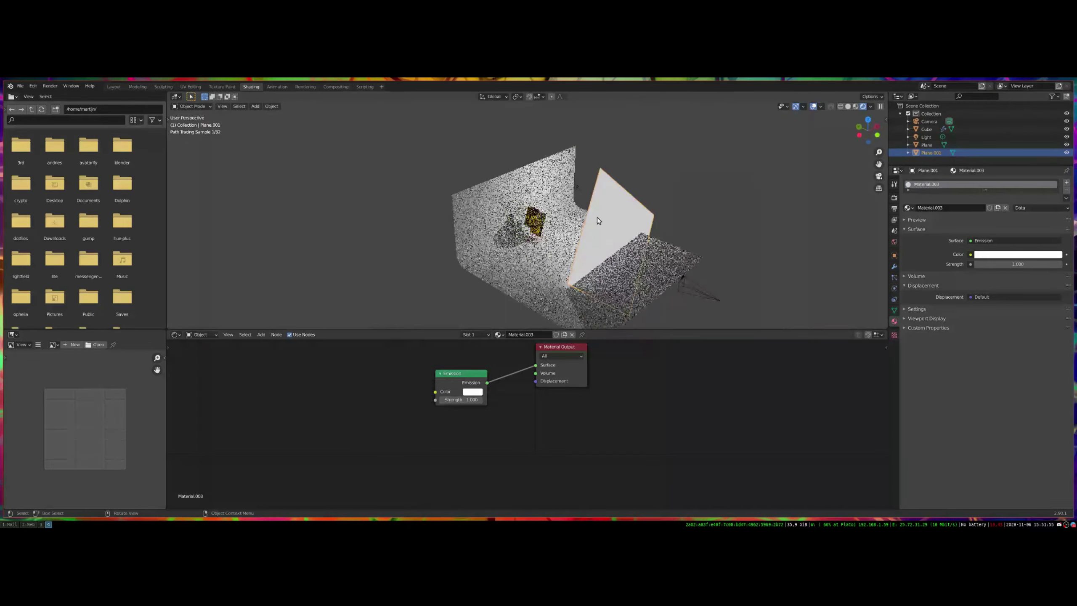
key(g)
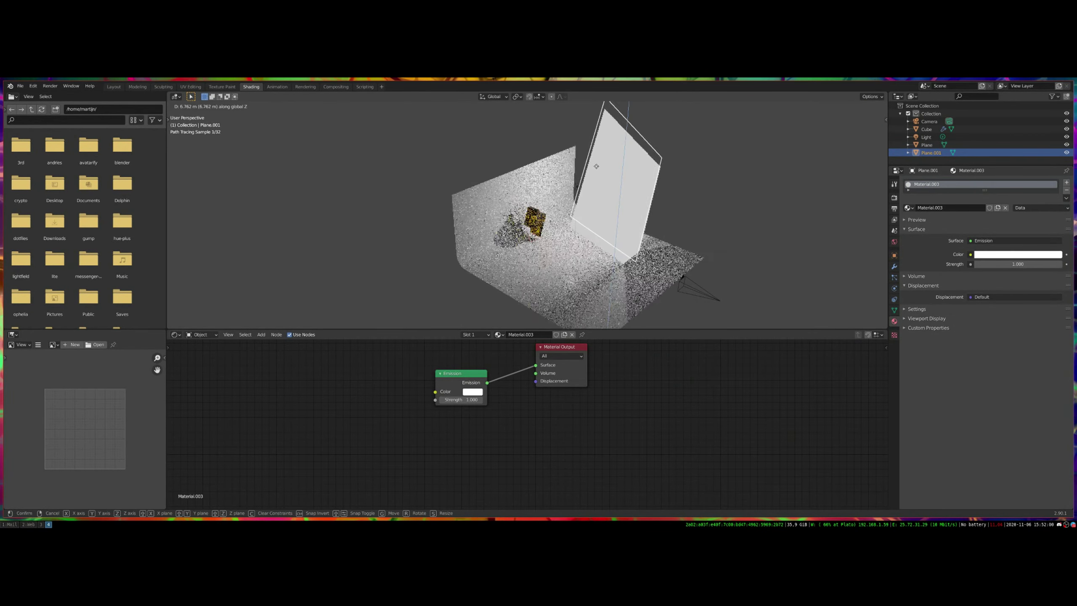
click(592, 170)
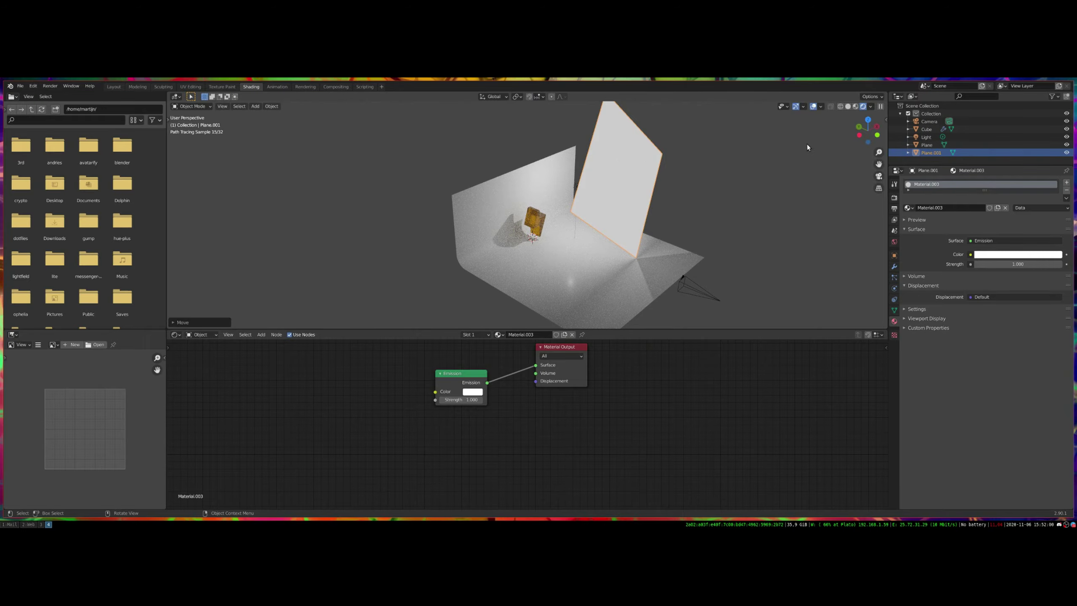
click(878, 175)
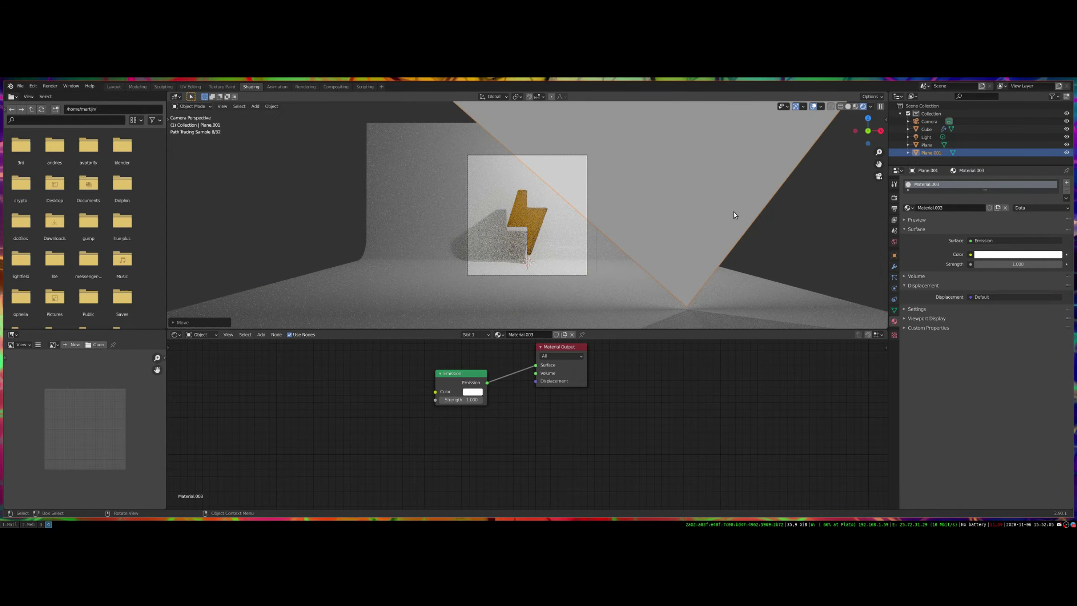
Move the emissive plane across to the opposite side of the bolt and set its emission strength to 2.3
key(g)
click(594, 311)
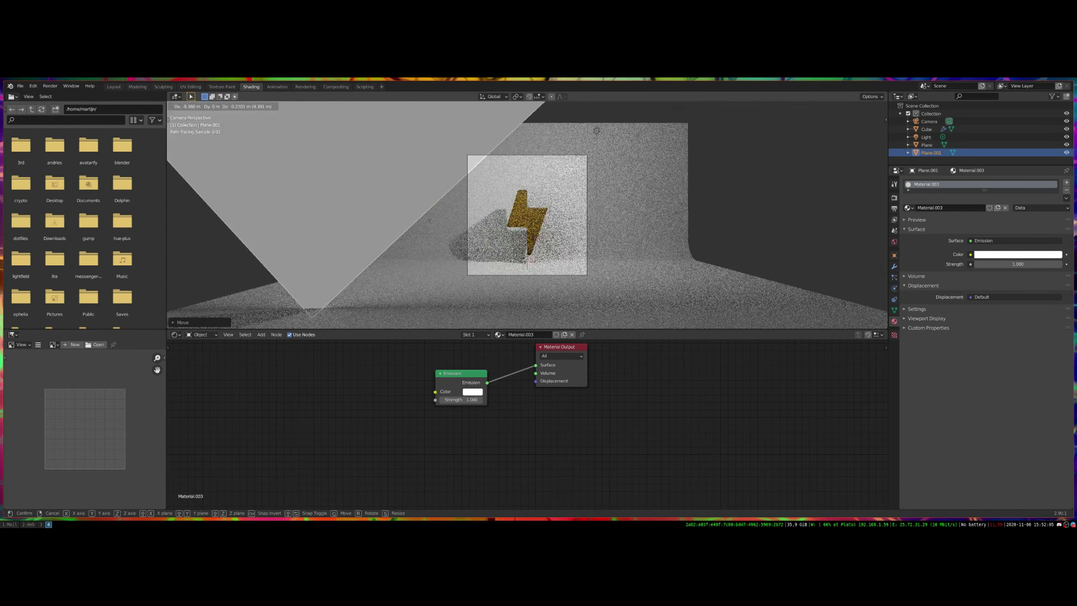
drag(461, 400, 509, 399)
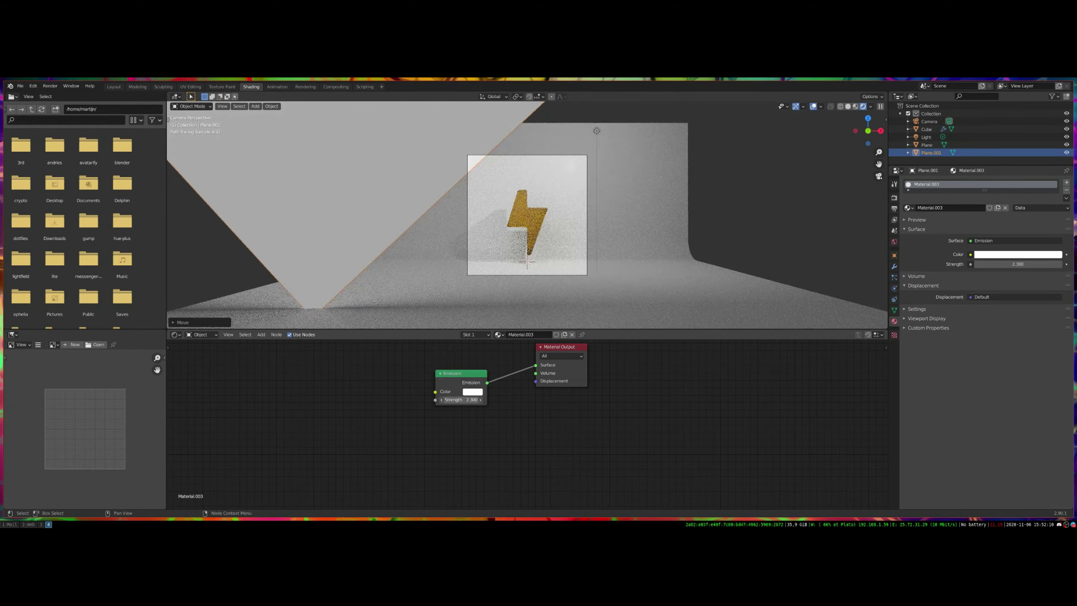
Set the bolt material's roughness to 0 and compare the look with the bottle photo on the Tesla shop page in the browser
click(516, 219)
key(Home)
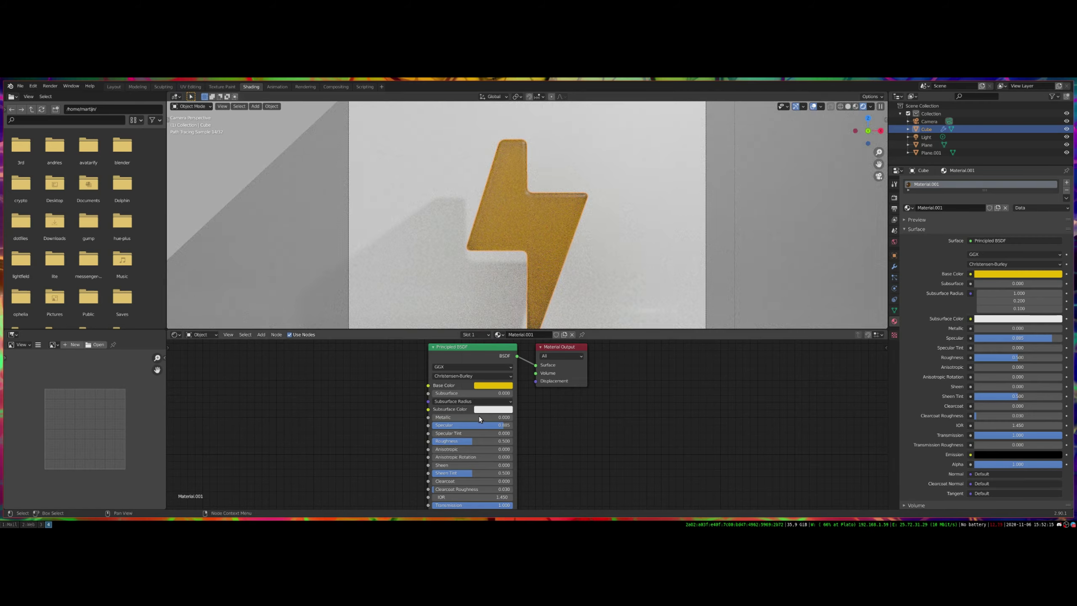
drag(463, 439, 426, 441)
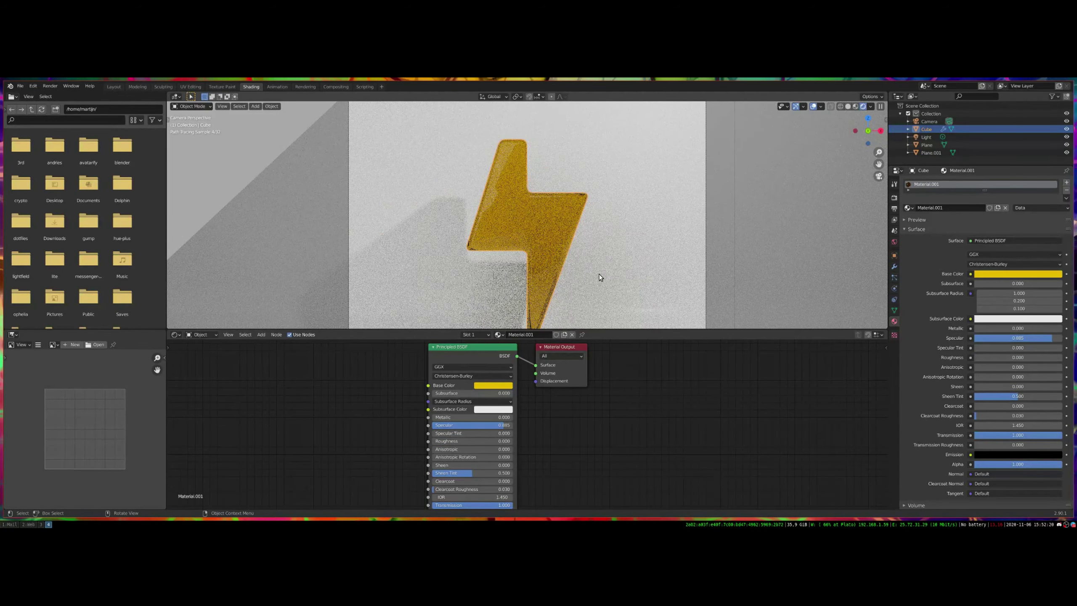
scroll(576, 294, down, 1)
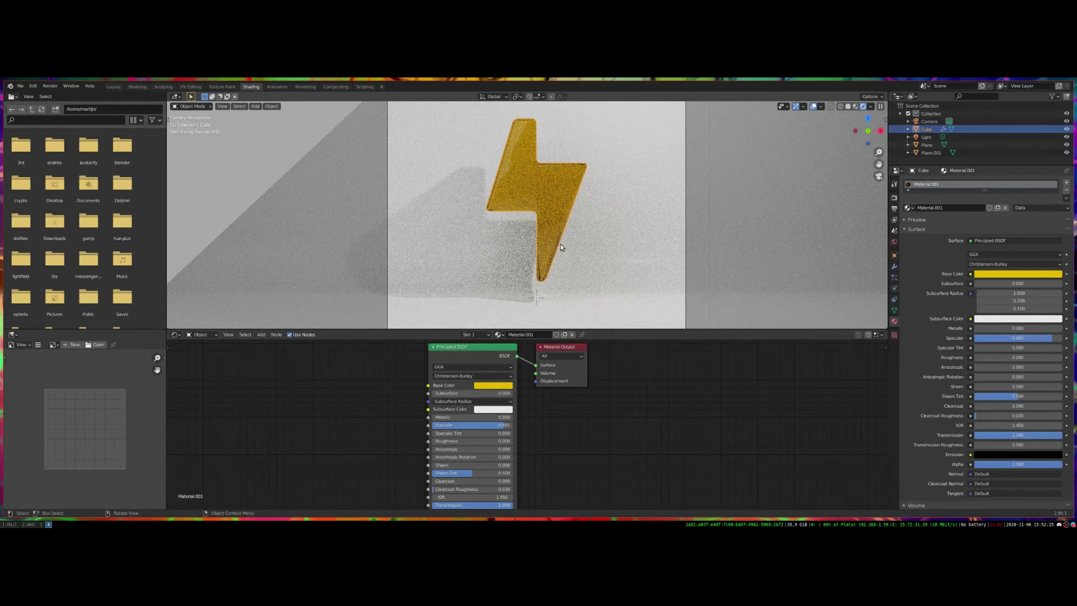
key(super+3)
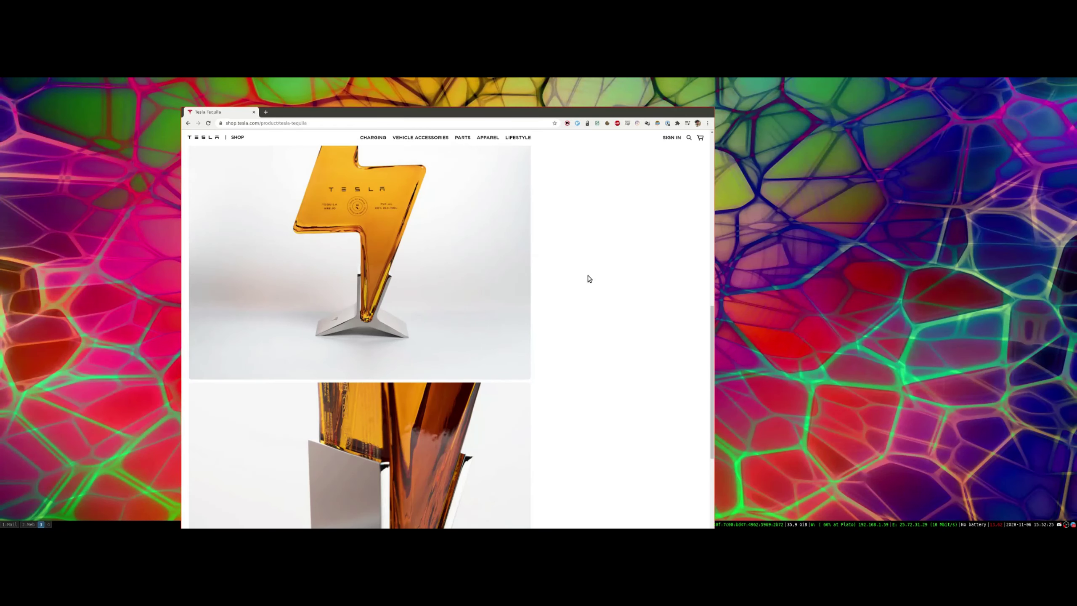
scroll(587, 280, up, 3)
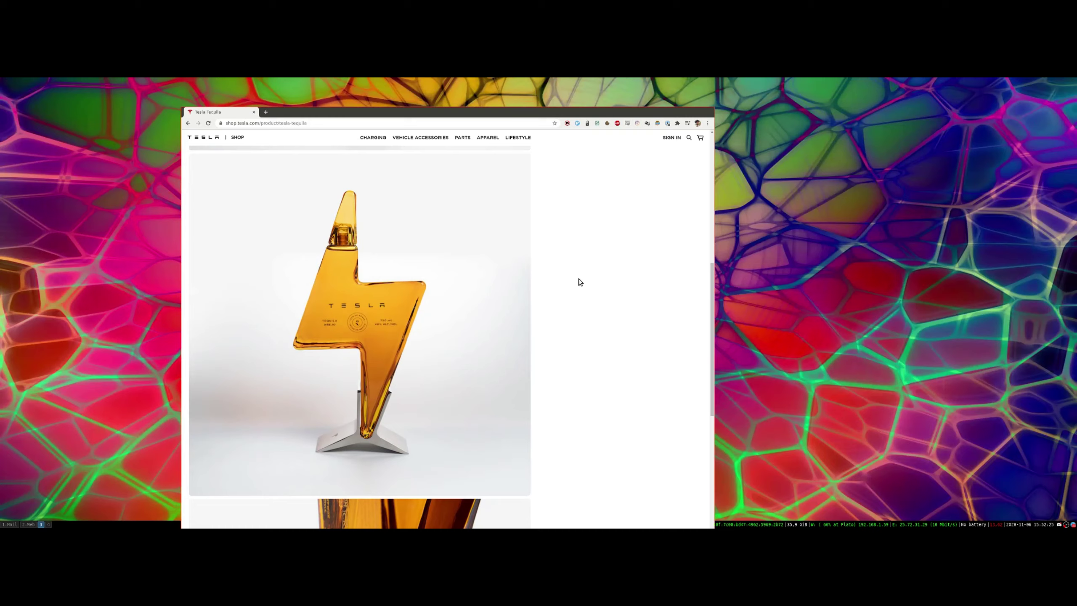
key(super+4)
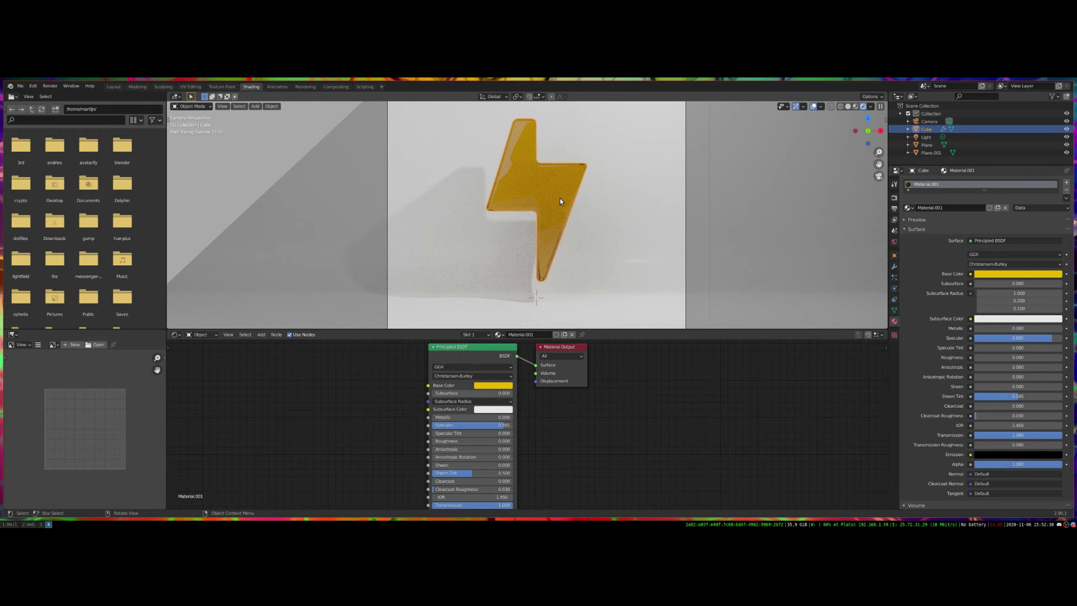
Lower the emissive plane along the Z axis, scale it down, and reposition it outside the camera frame beside the bolt
click(251, 164)
key(g)
key(z)
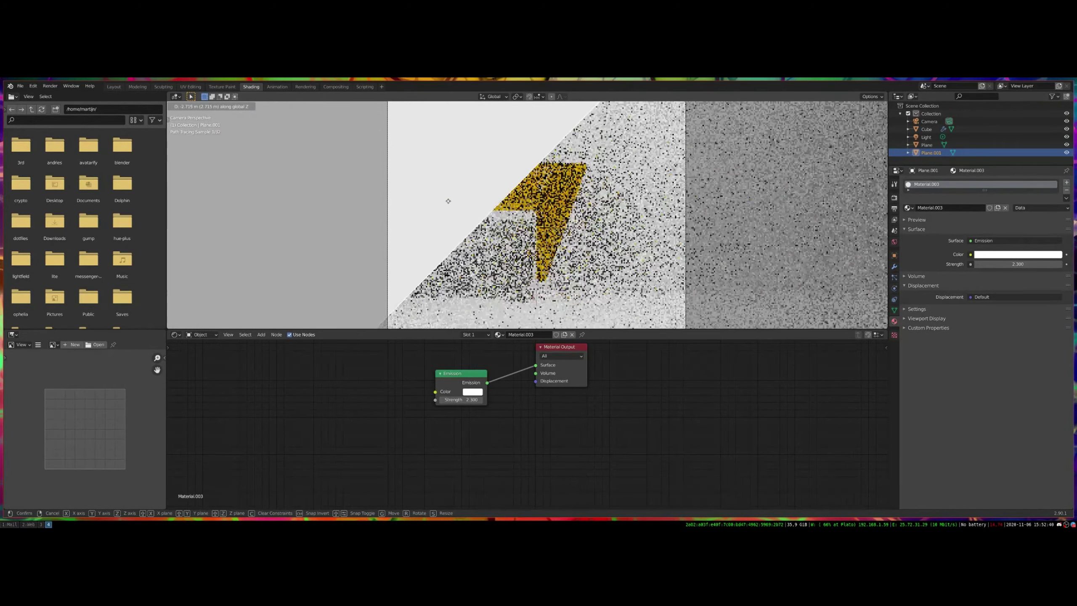
click(427, 181)
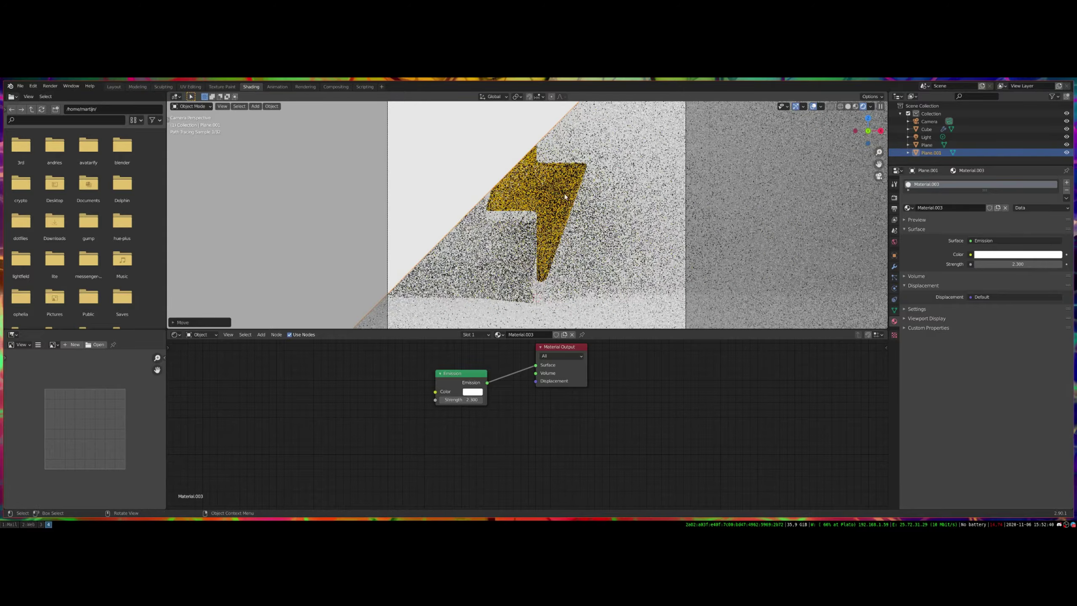
key(s)
click(320, 159)
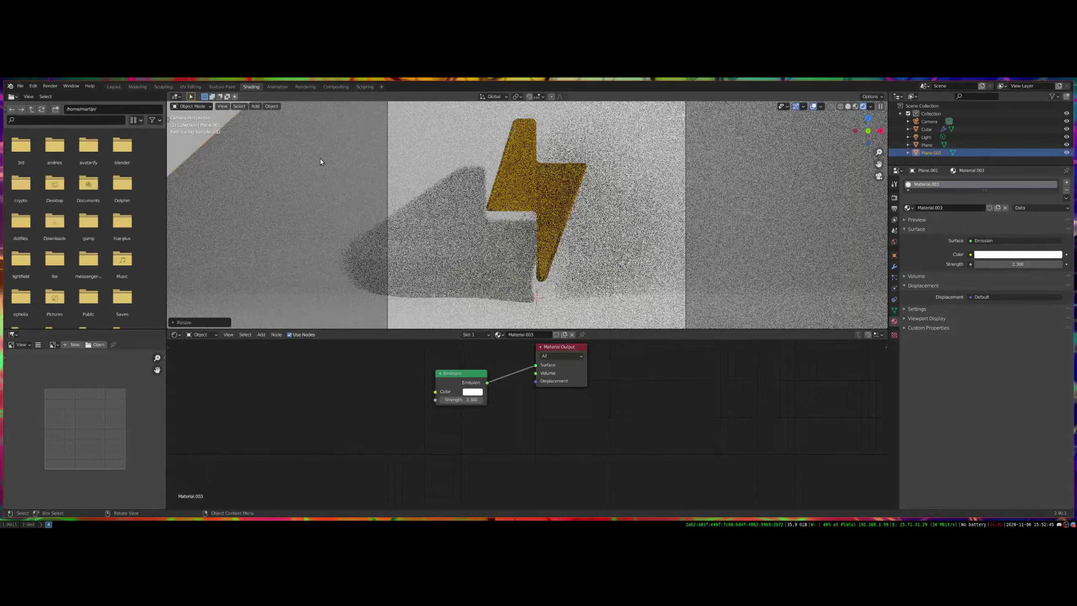
key(g)
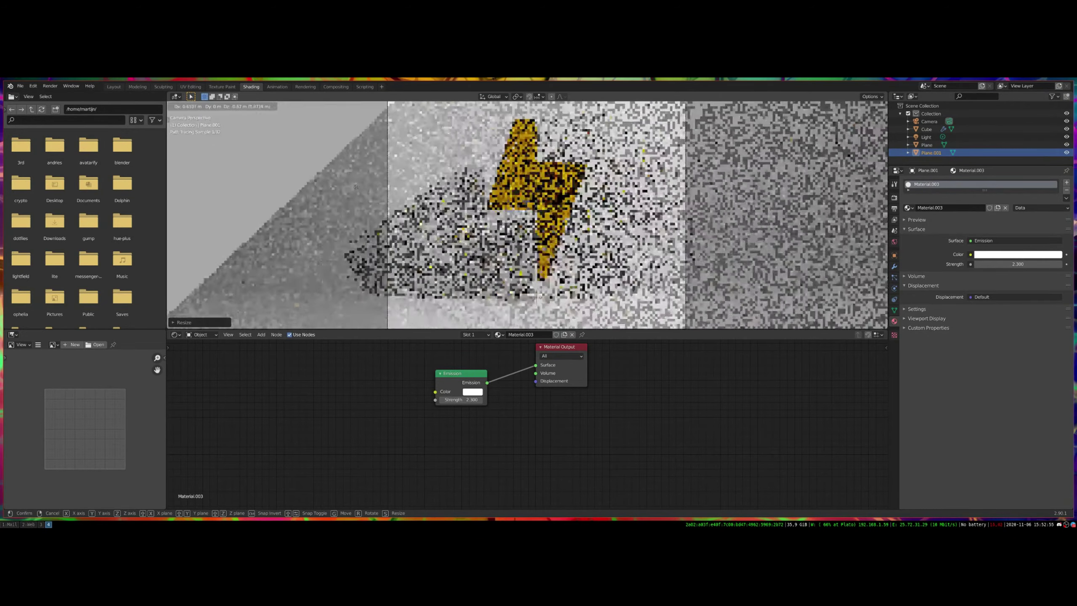
click(345, 164)
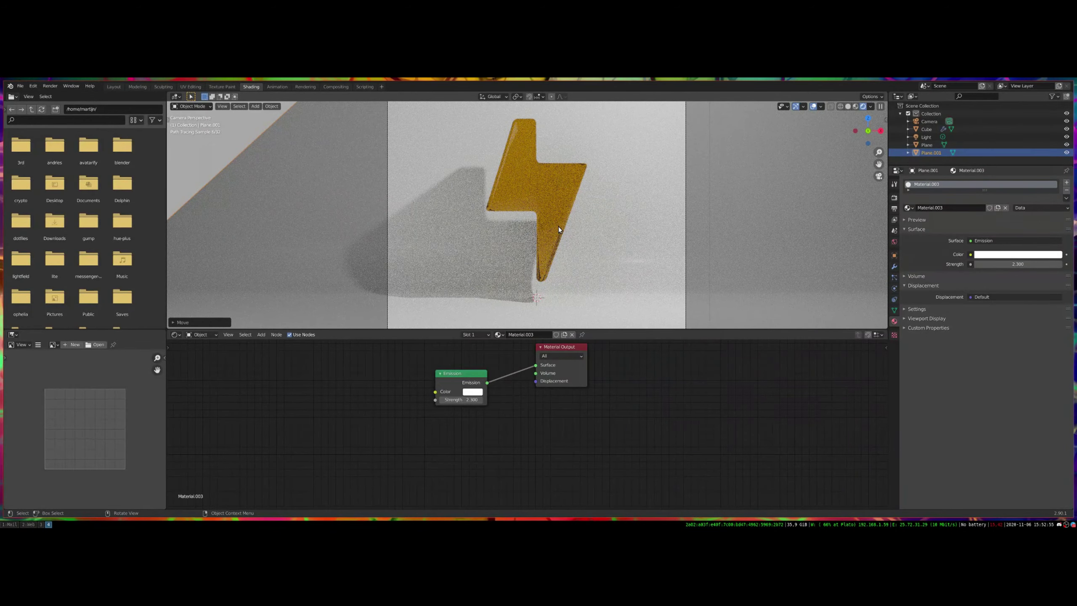
From the top view, reposition the emissive plane beside the backdrop and rotate it to angle toward the bolt
scroll(559, 227, up, 2)
scroll(538, 231, down, 5)
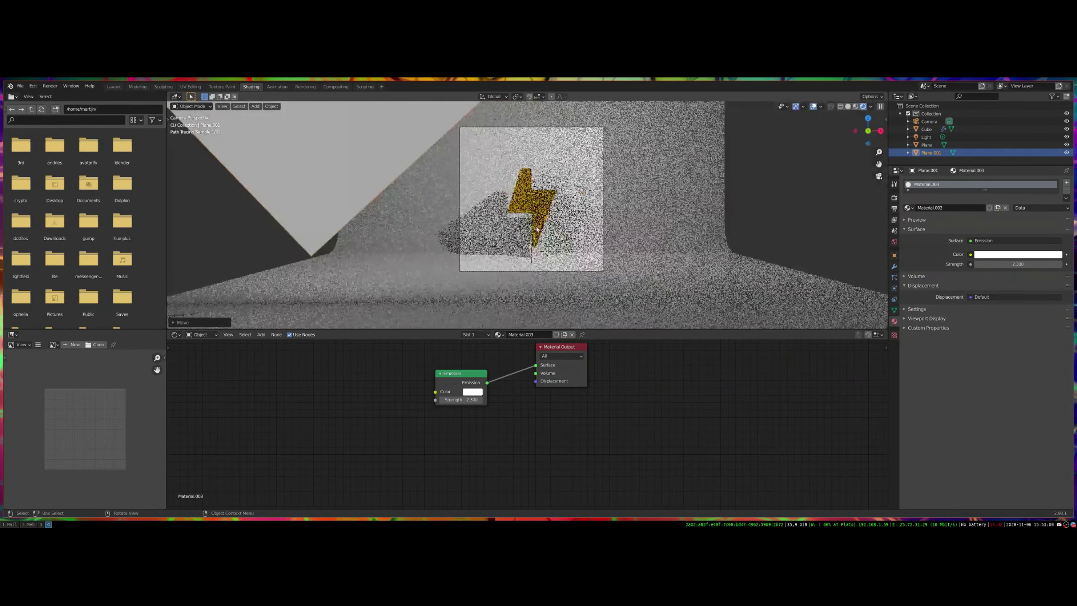
middle_drag(537, 231, 314, 237)
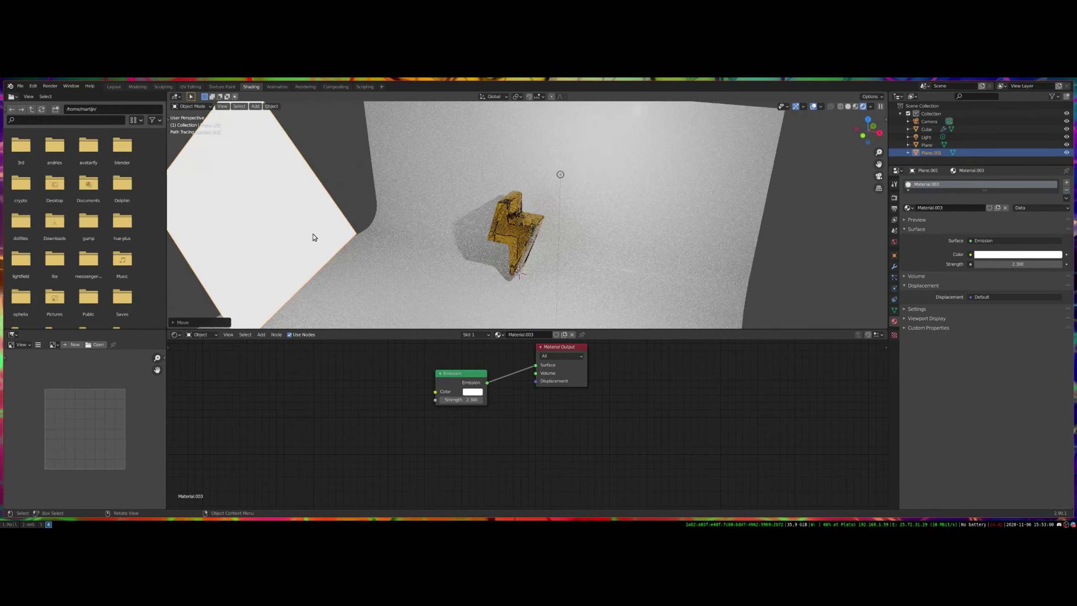
click(868, 119)
scroll(590, 213, down, 8)
key(r)
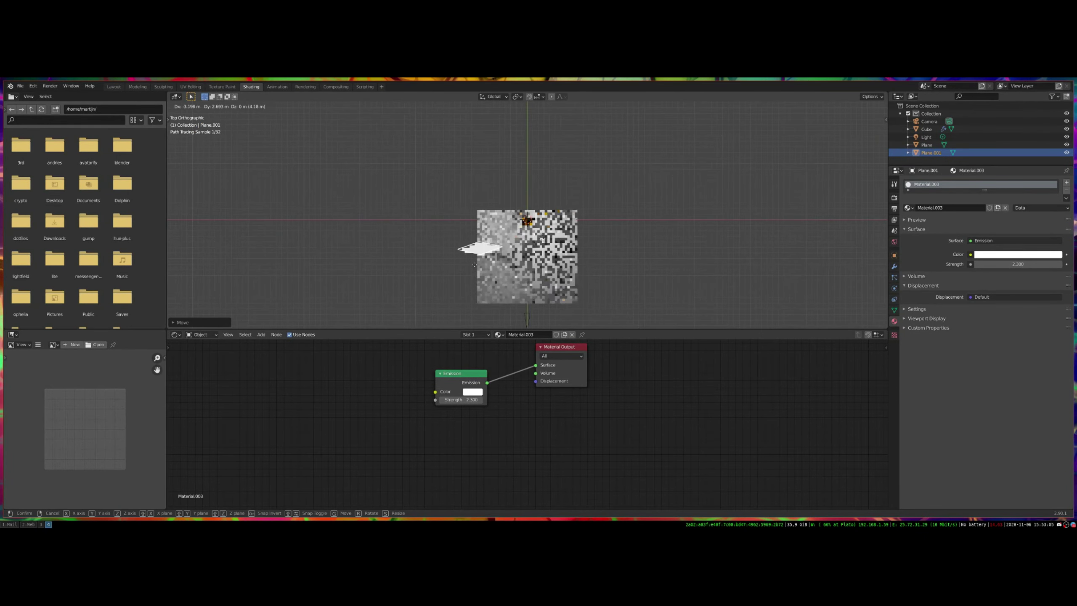
click(584, 308)
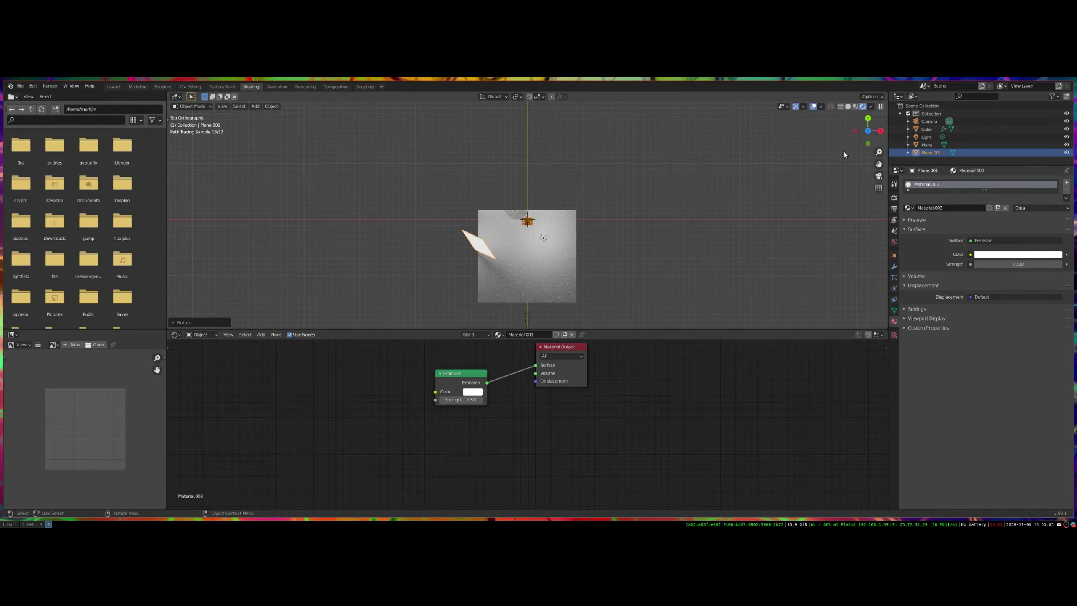
Return to the camera view and set the emissive plane's emission strength to 11.2
click(879, 176)
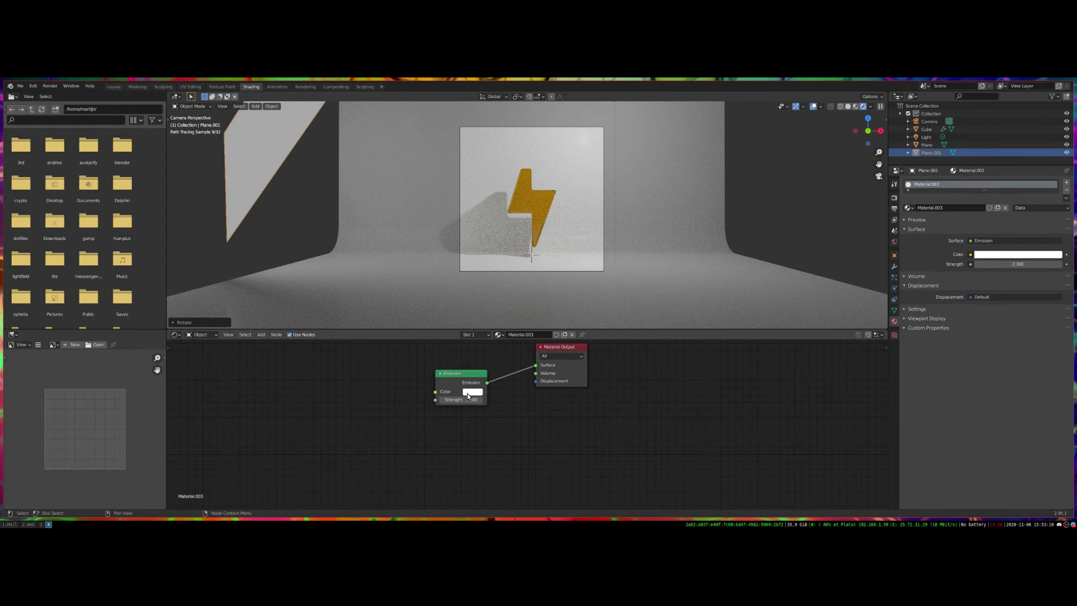
drag(465, 399, 464, 399)
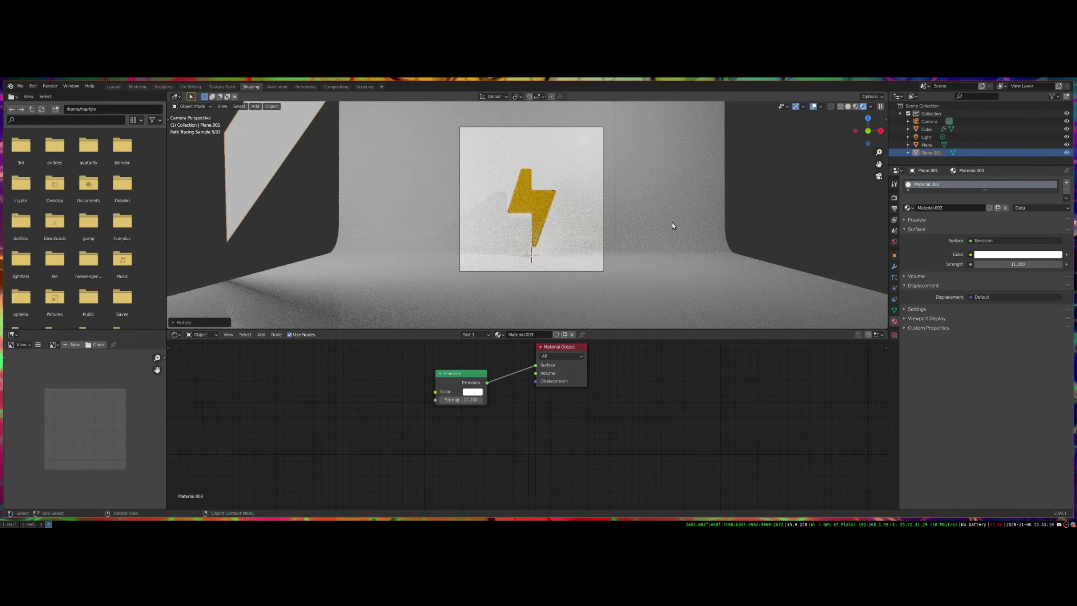
scroll(664, 224, up, 5)
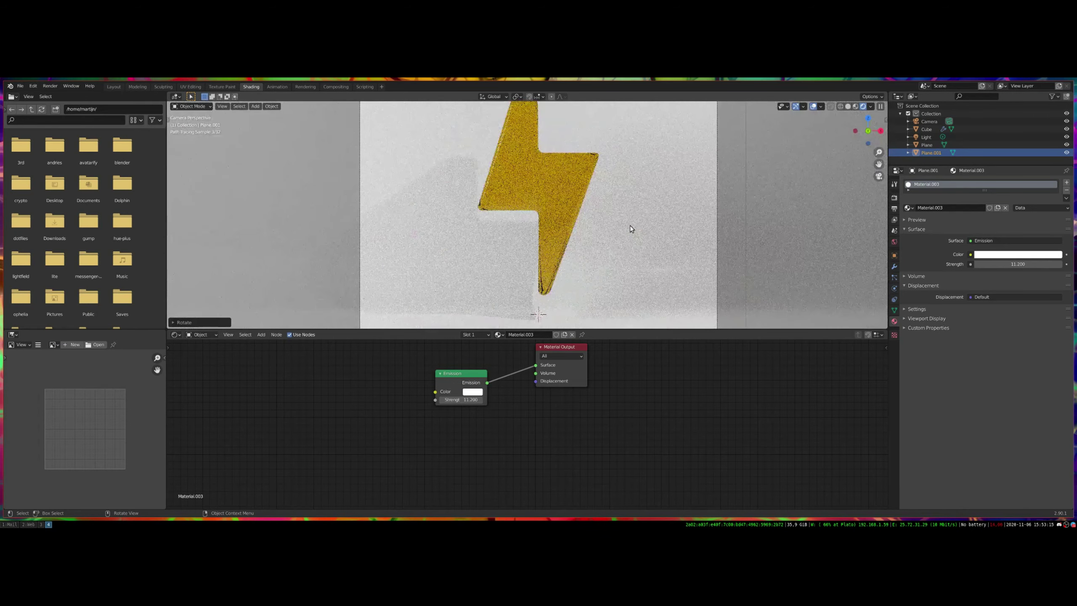
Add a Musgrave Texture node to the bolt's material, beside the Principled BSDF
click(553, 200)
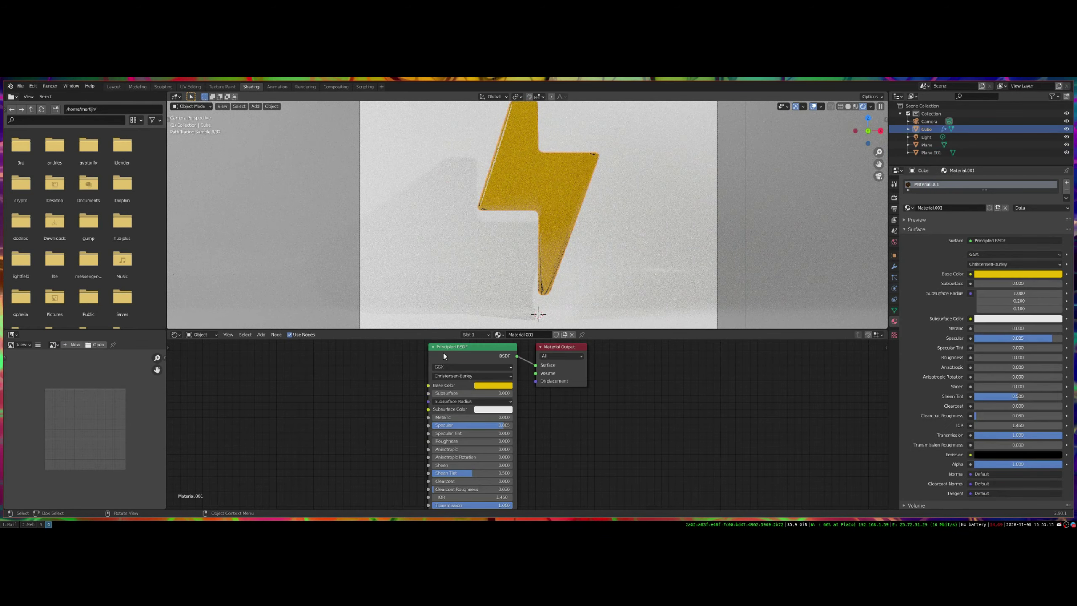
middle_drag(393, 385, 432, 460)
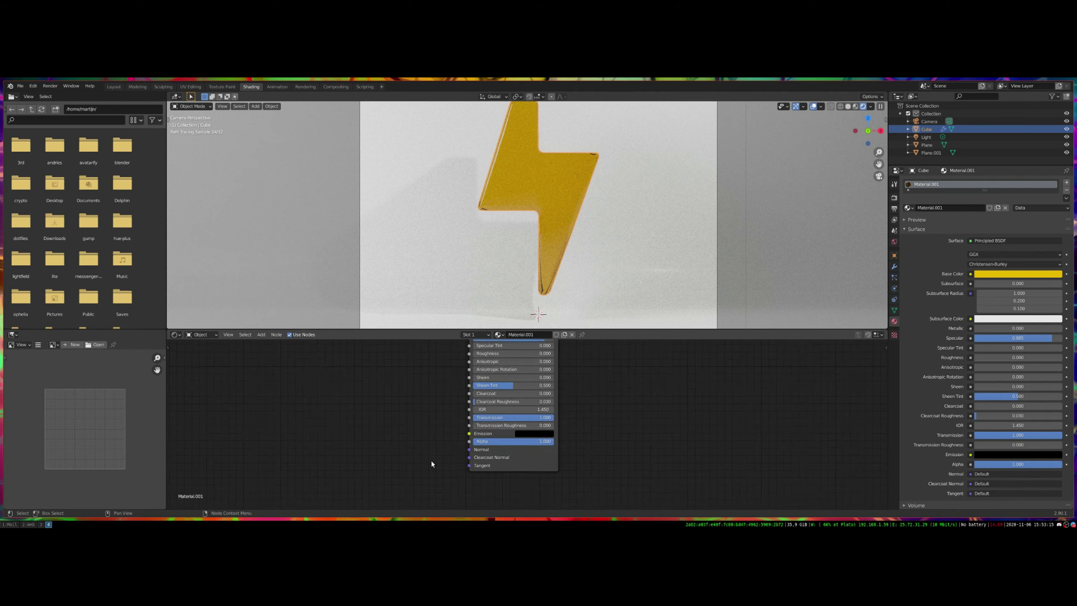
key(shift+a)
mouse_move(259, 418)
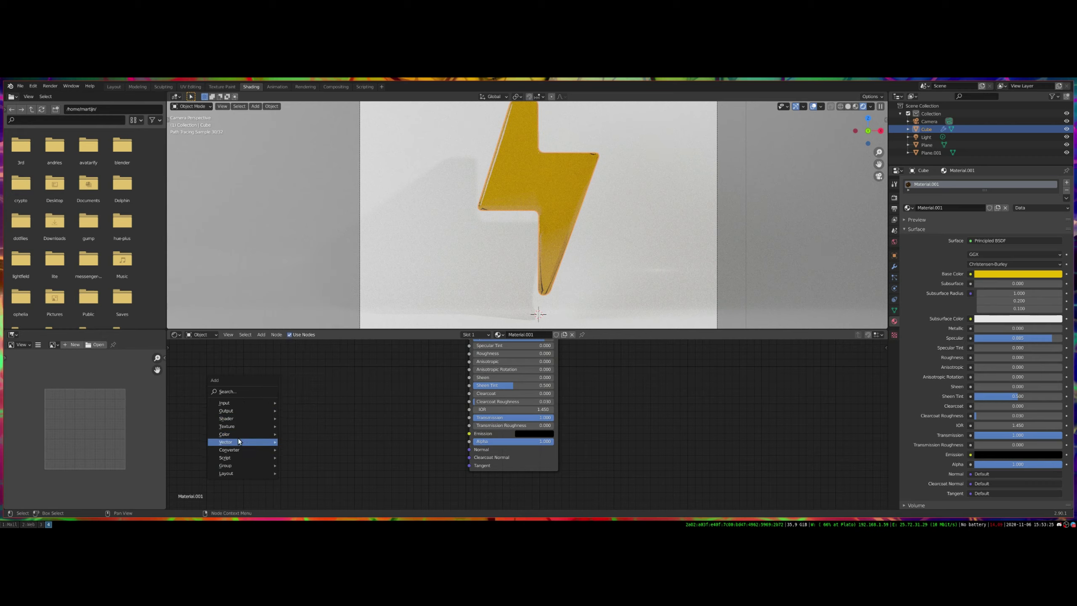
mouse_move(241, 437)
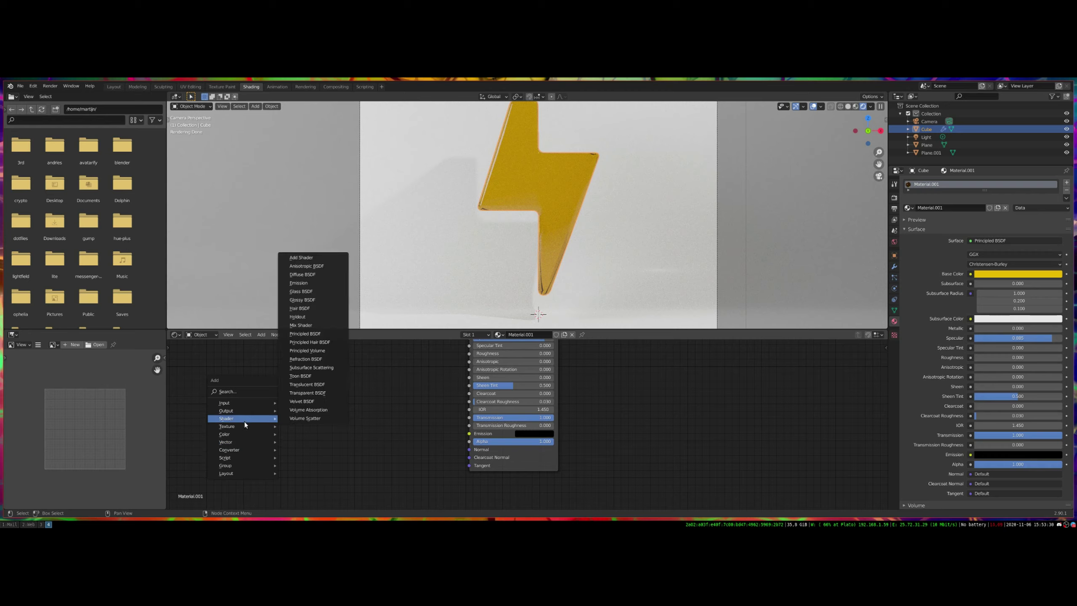
click(304, 375)
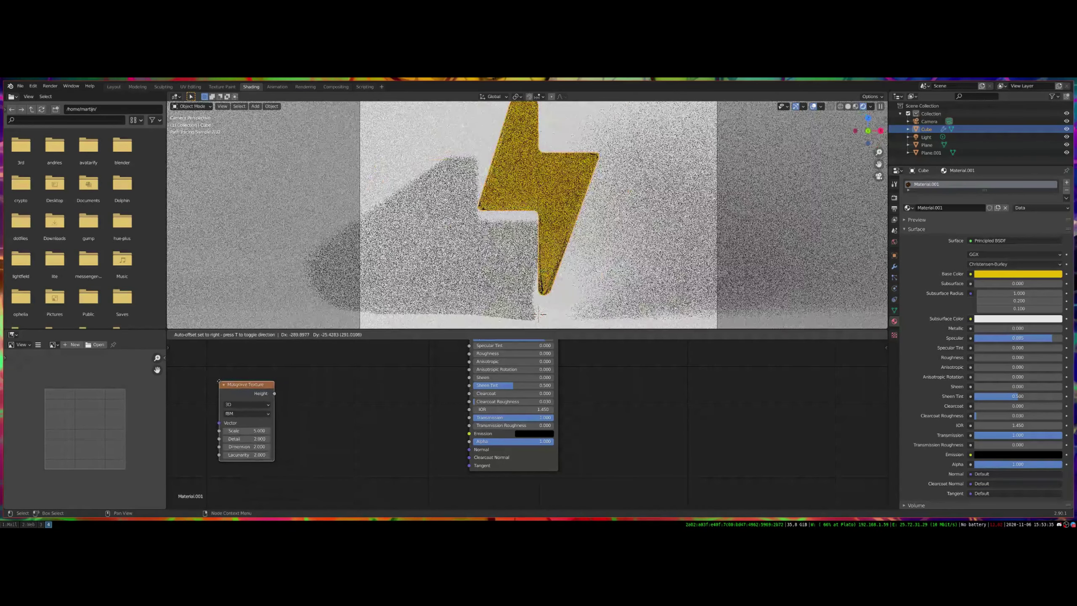
click(290, 409)
Add a Bump node, feed the Musgrave height into its Height input, and connect its Normal output to the Principled BSDF's Normal
key(shift+a)
mouse_move(290, 409)
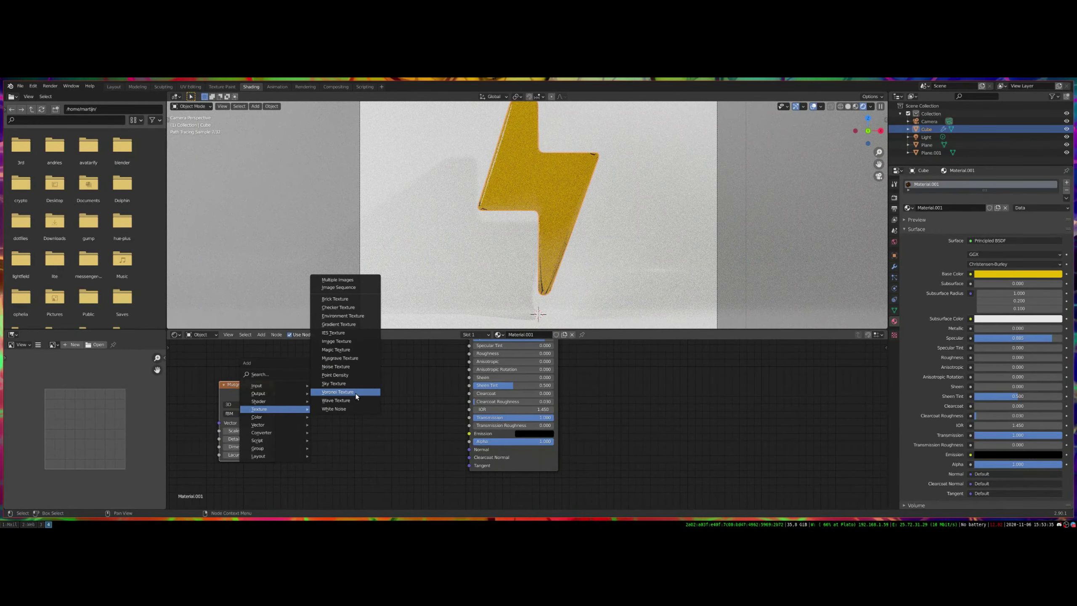
mouse_move(287, 433)
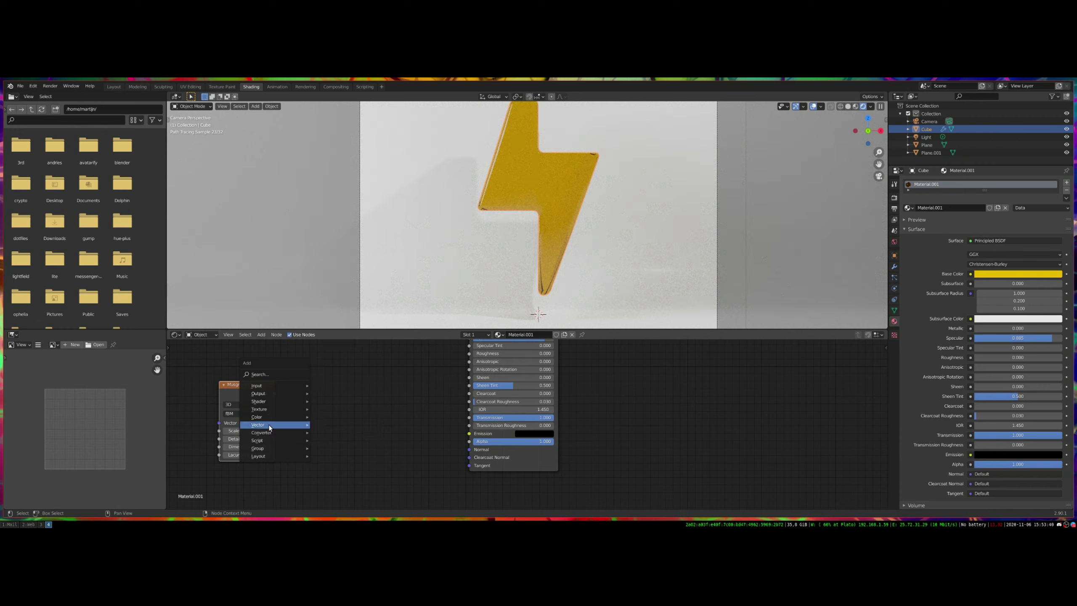
click(358, 425)
click(299, 373)
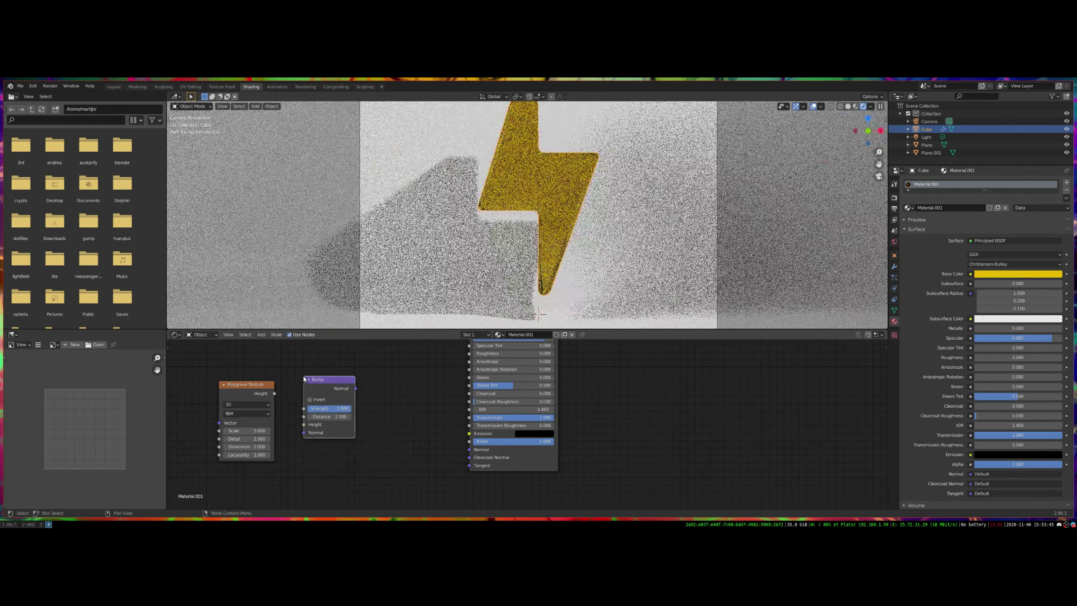
drag(275, 393, 305, 424)
drag(356, 388, 469, 449)
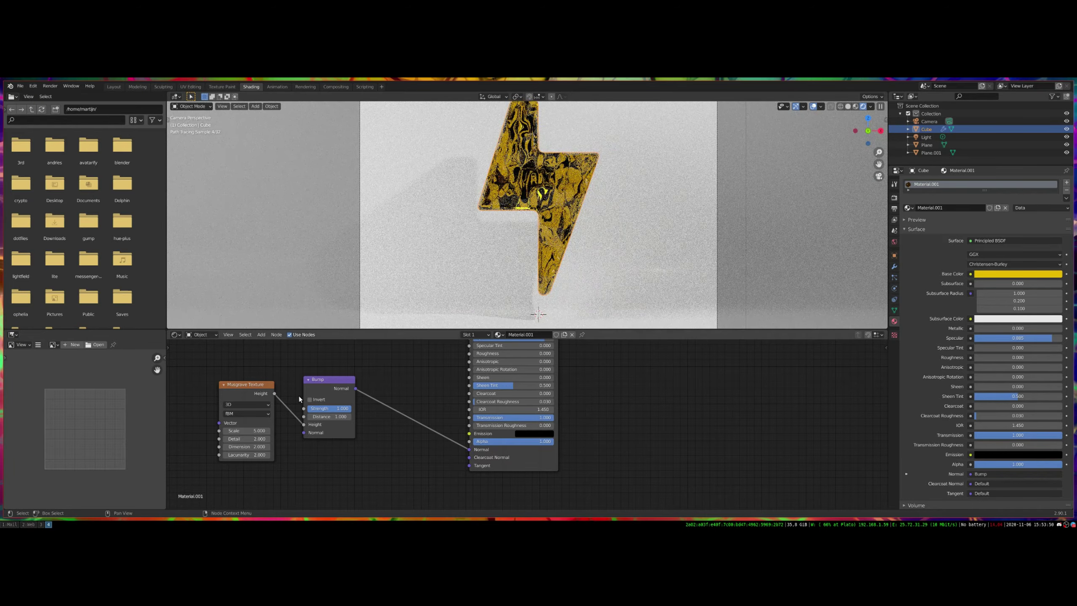
Lower the Bump node's strength to below 0.1 and inspect the bolt's glass surface from the side
drag(349, 408, 315, 409)
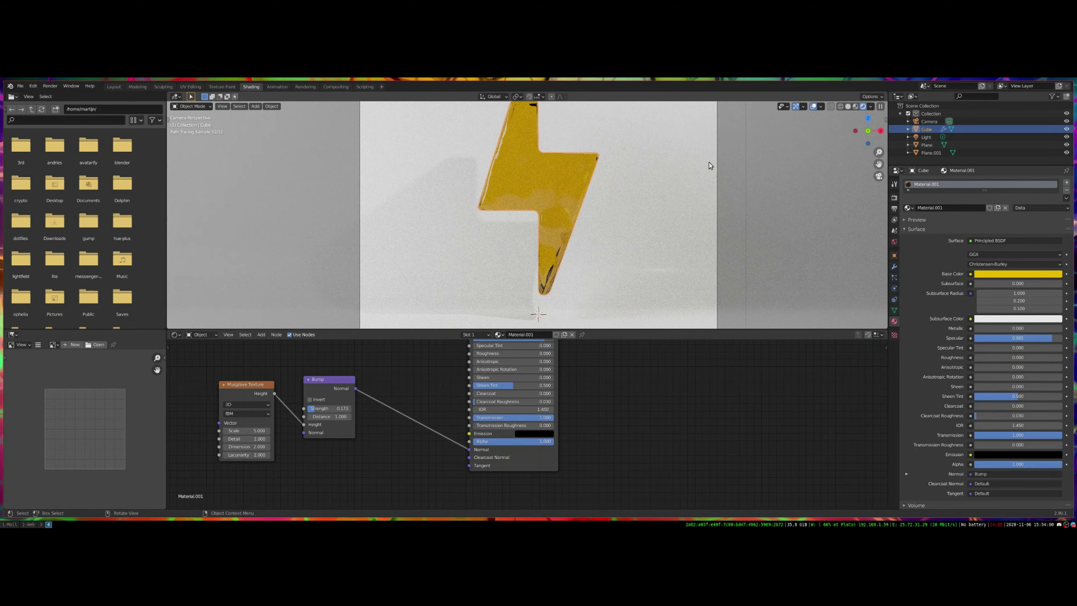
scroll(652, 203, down, 3)
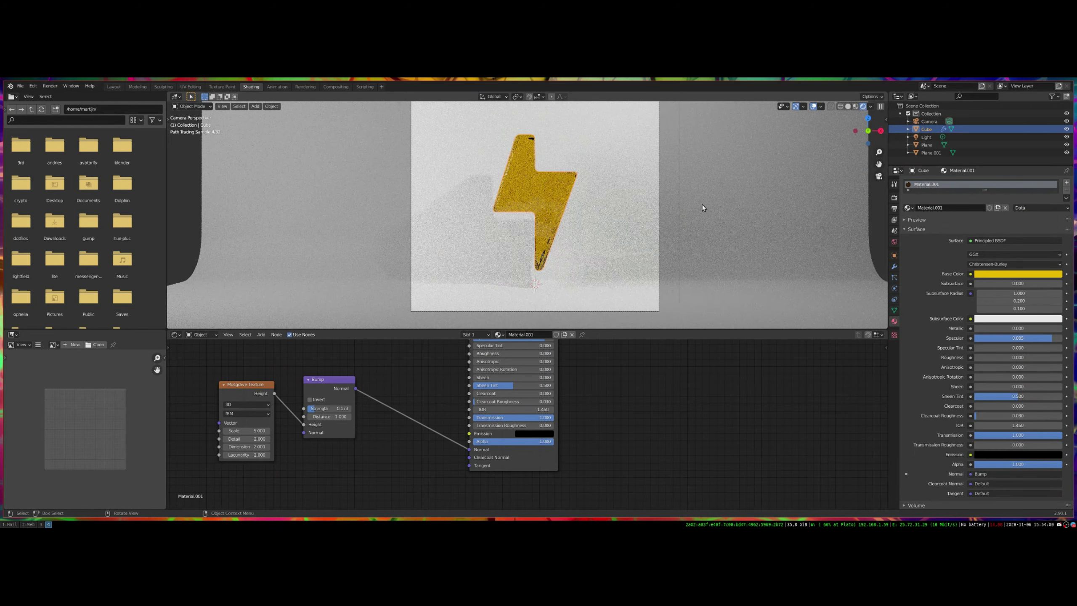
middle_drag(733, 223, 467, 280)
scroll(456, 283, up, 4)
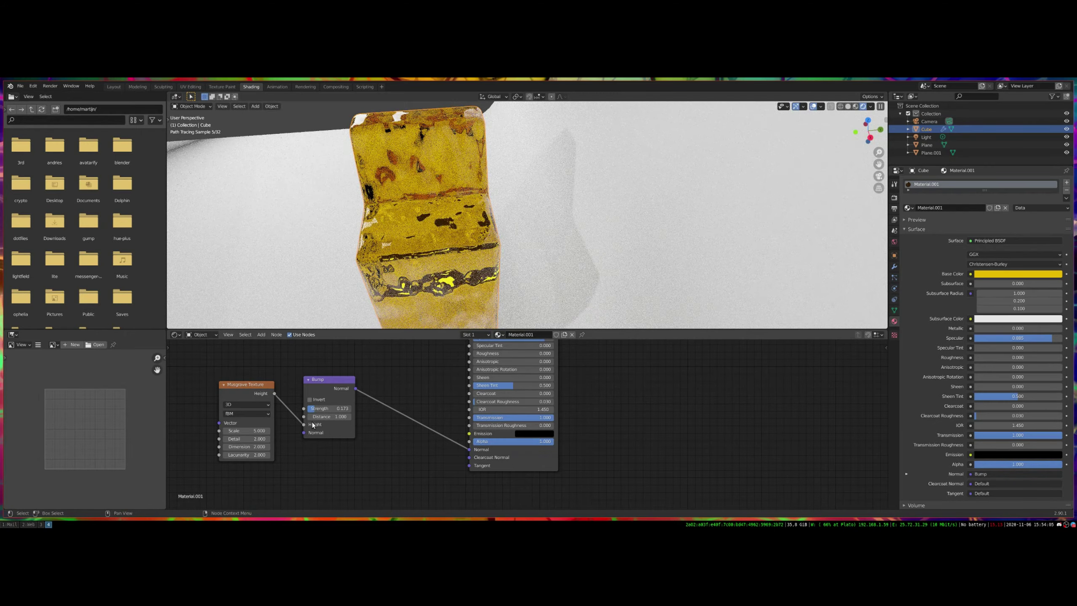
drag(322, 409, 292, 409)
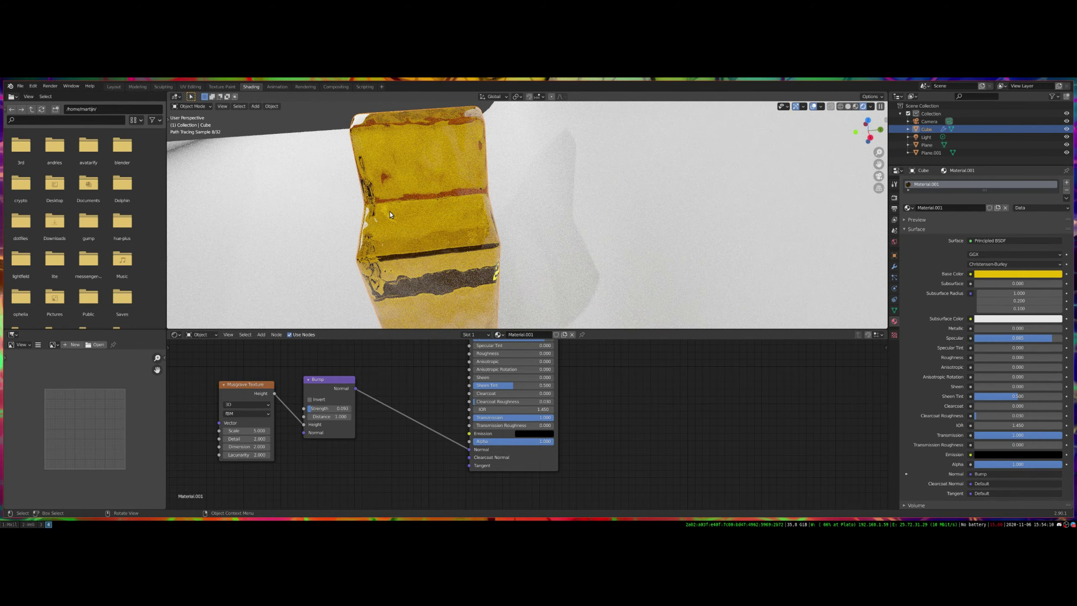
middle_drag(416, 226, 475, 220)
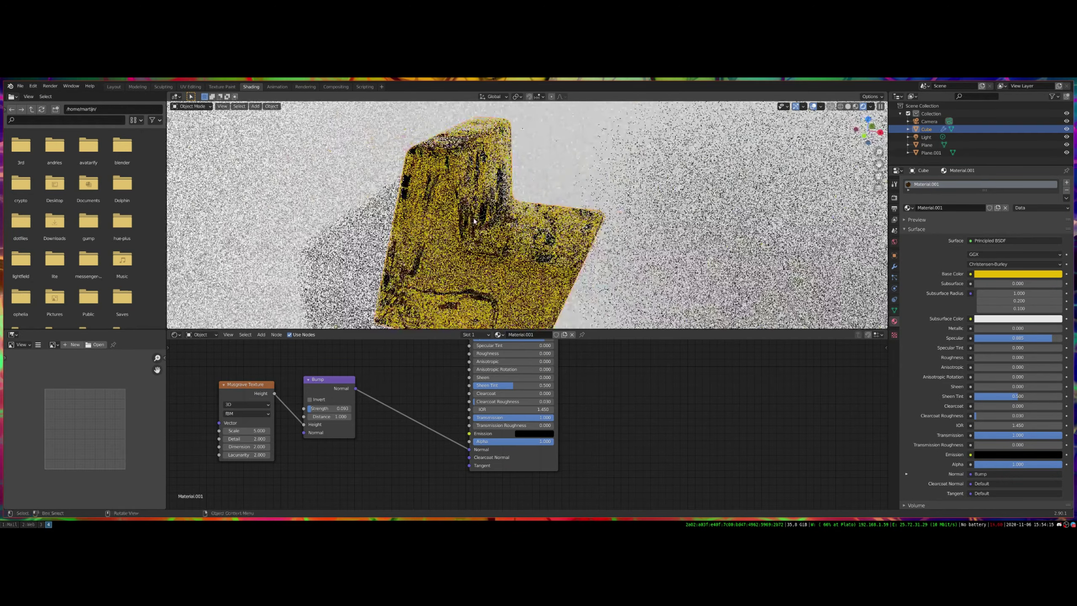
click(451, 244)
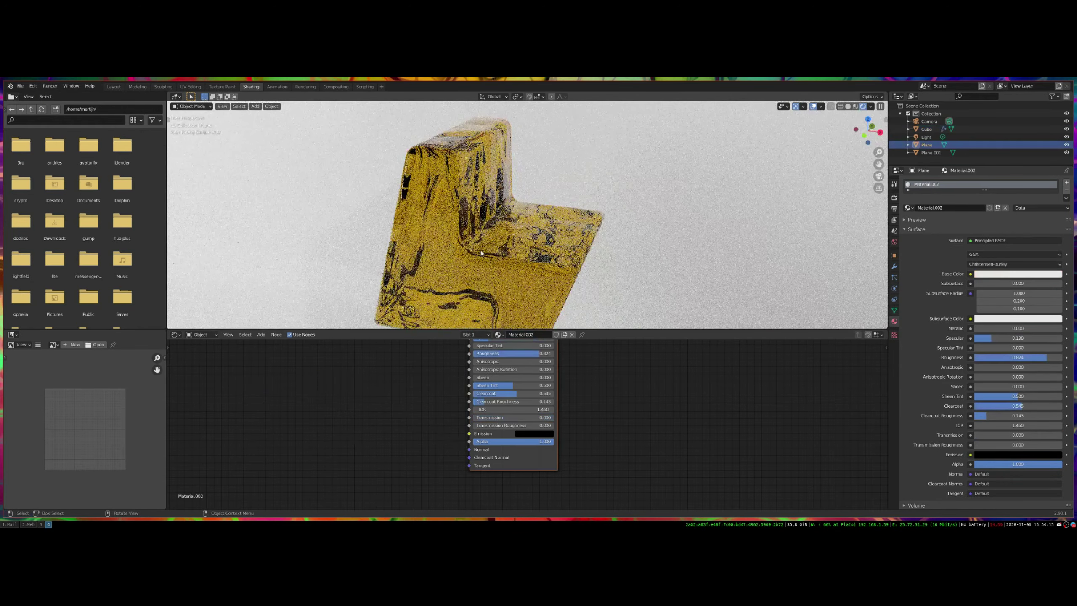
Set the lightning bolt's Bevel modifier to 5 segments and check its edges from the front
click(894, 267)
click(589, 247)
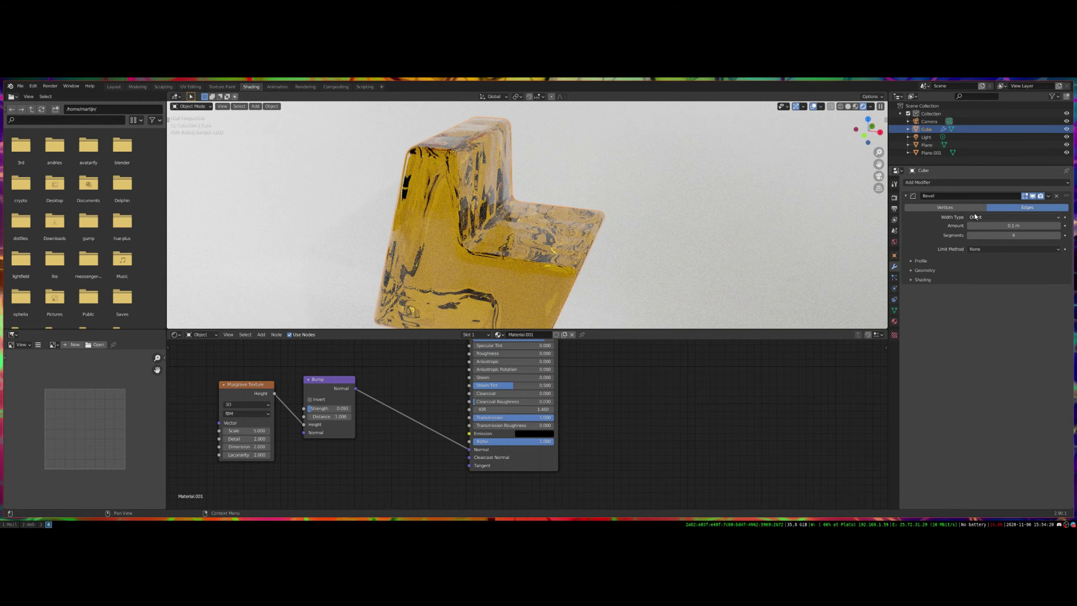
drag(1013, 236, 1023, 236)
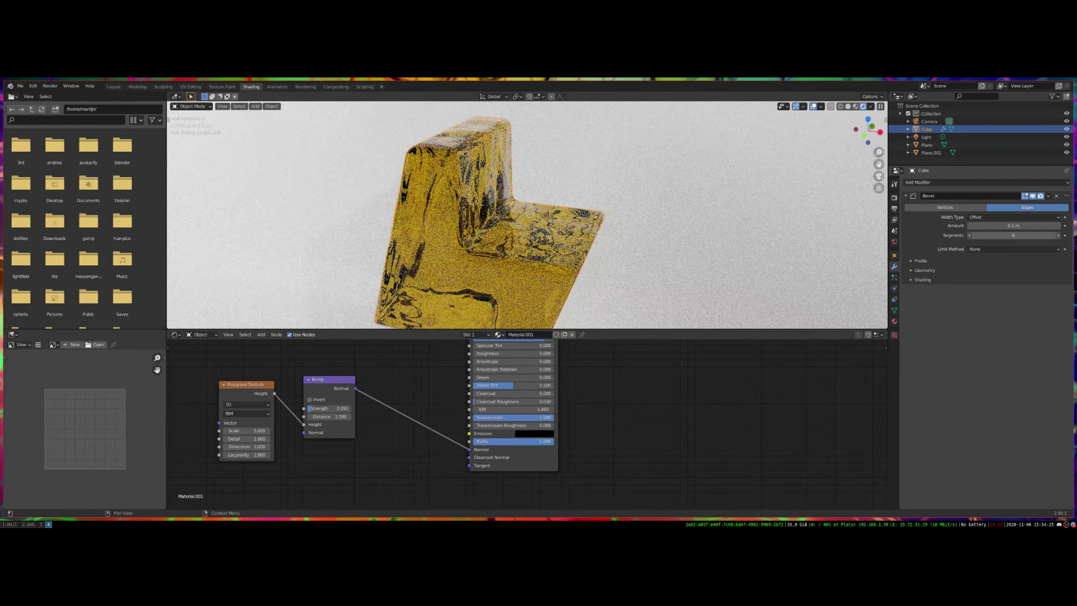
drag(1022, 235, 1017, 235)
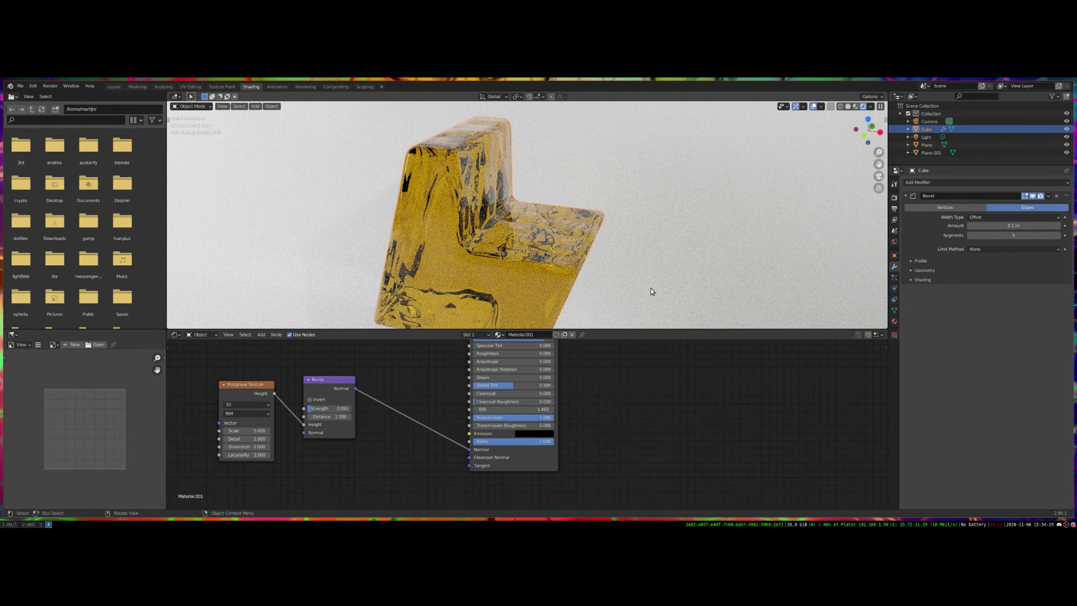
mouse_move(648, 291)
middle_down()
mouse_move(682, 265)
mouse_move(716, 271)
middle_up()
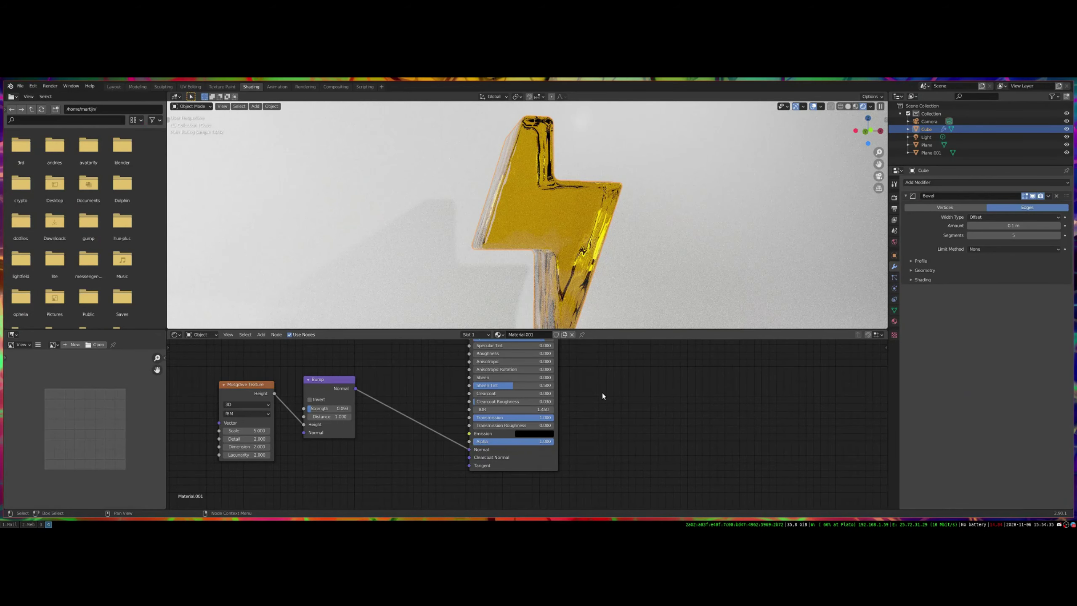
Shift the base color of the bolt's Principled BSDF from yellow to a more orange amber, using the Tesla Tequila photo as reference
scroll(602, 396, down, 2)
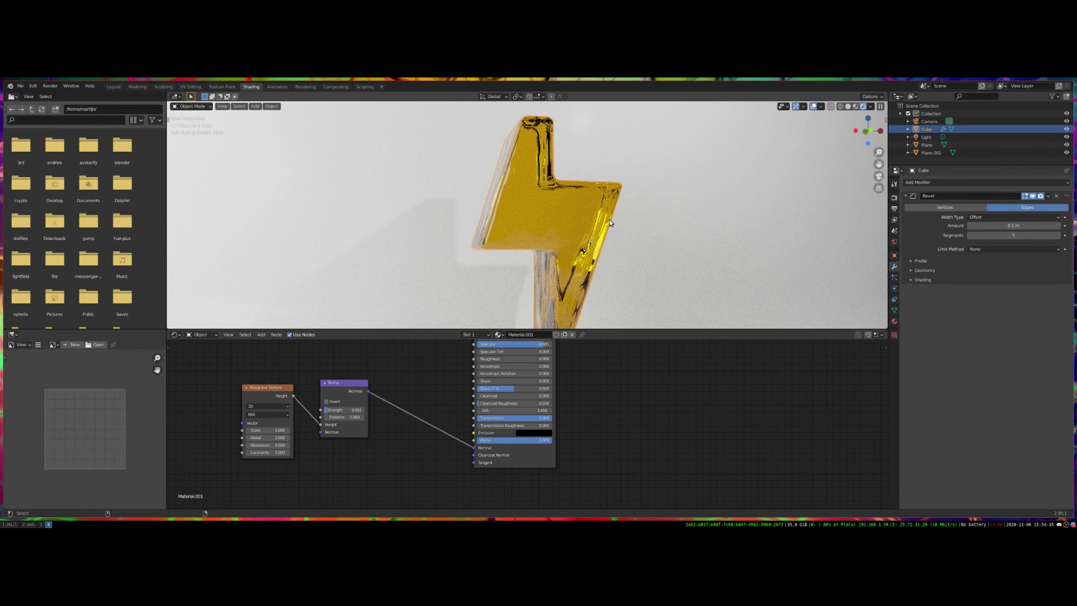
key(super+3)
key(super+4)
shift+scroll(566, 378, up, 3)
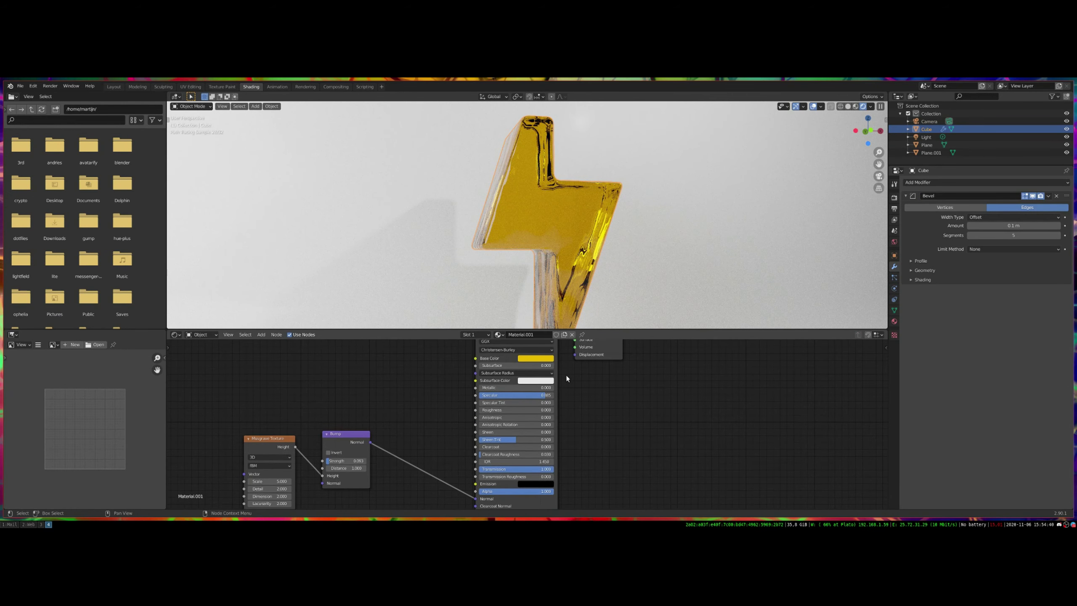
click(536, 357)
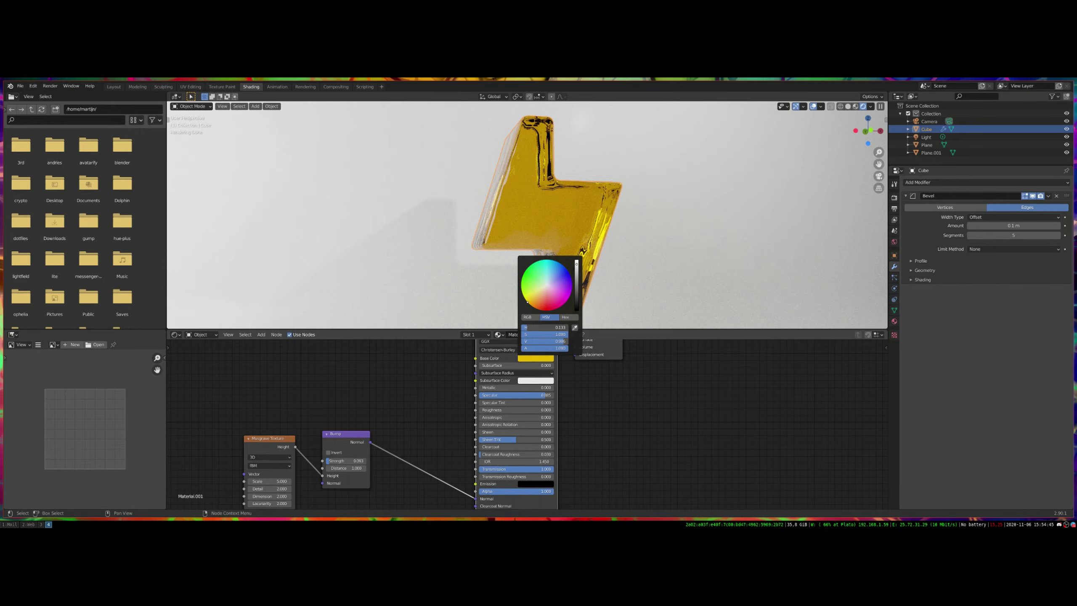
drag(527, 302, 531, 304)
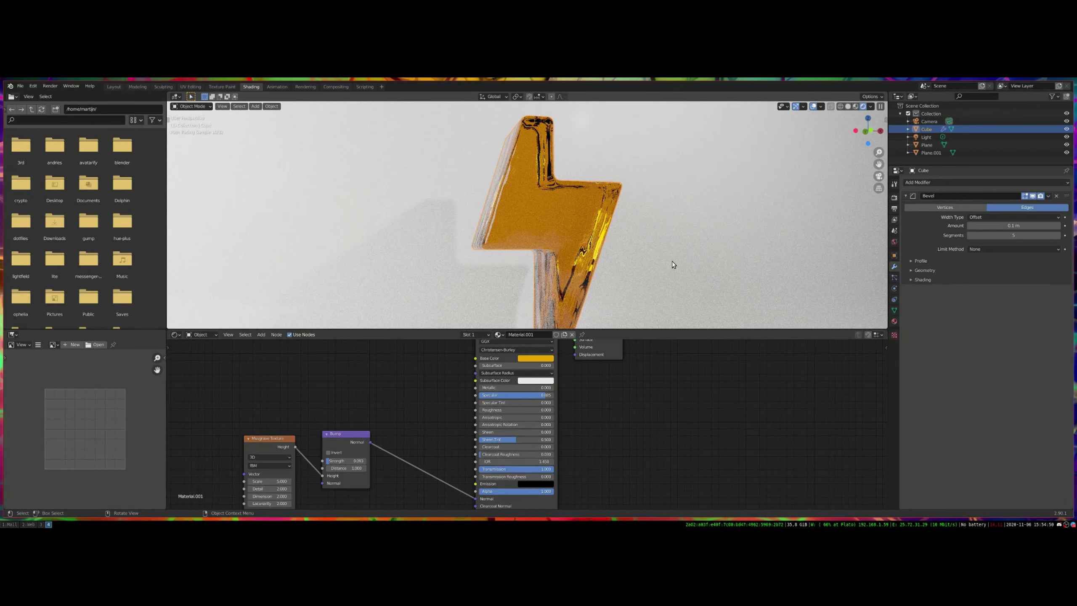
Return to the camera view and compare the bolt's framing and color with the Tesla Tequila photo in the browser
scroll(678, 252, down, 5)
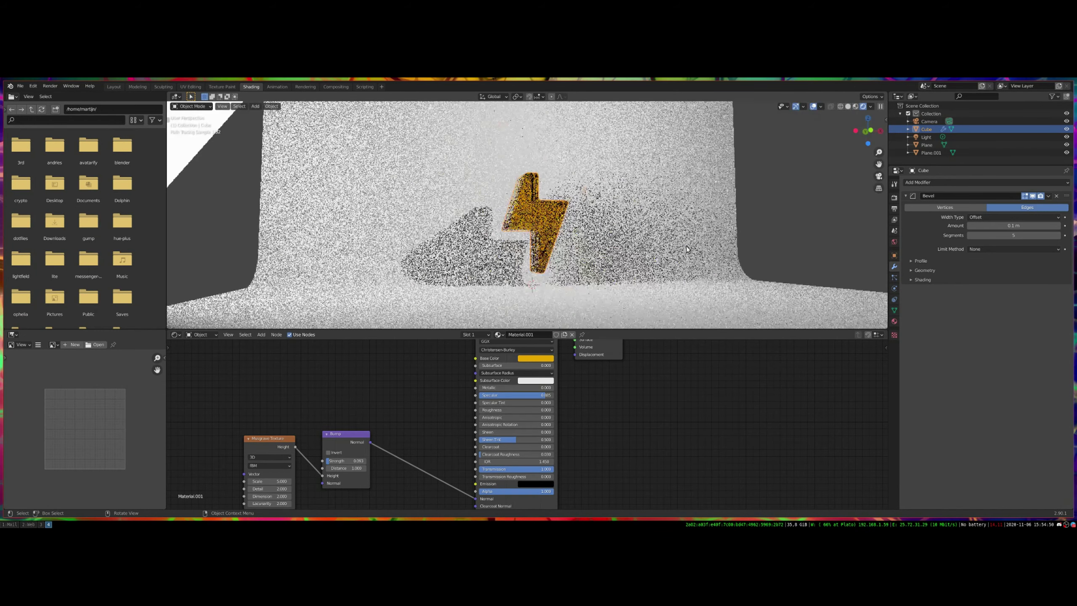
click(878, 175)
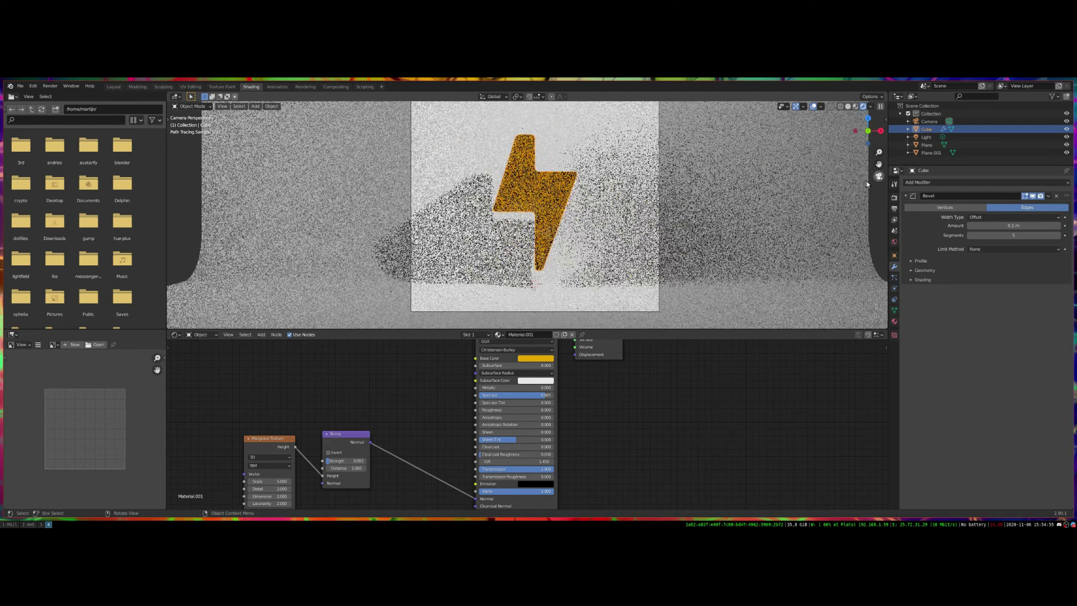
key(super+3)
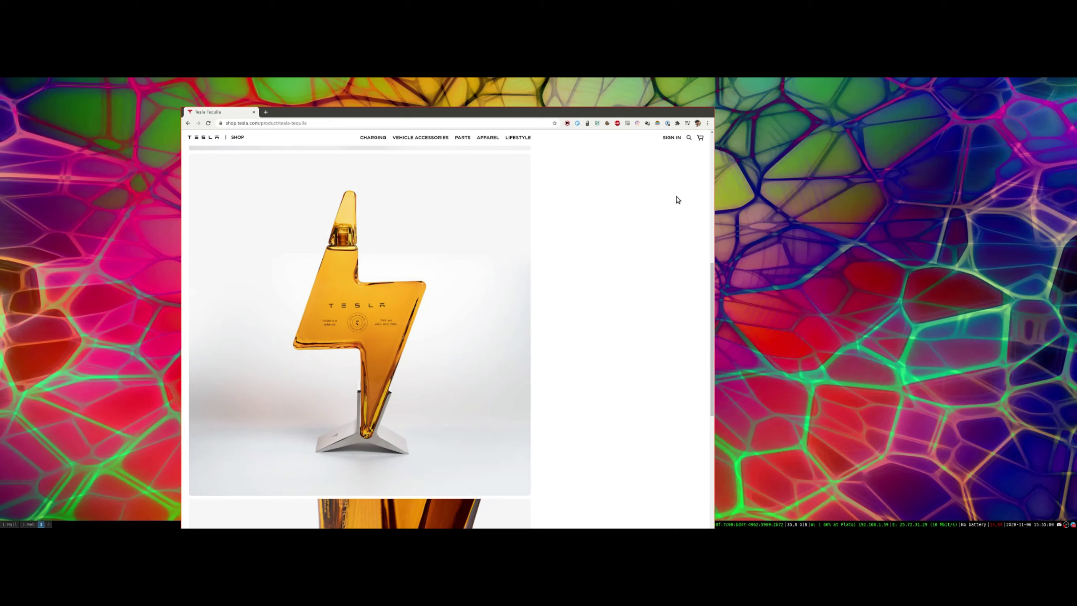
key(super+4)
key(super+3)
key(super+4)
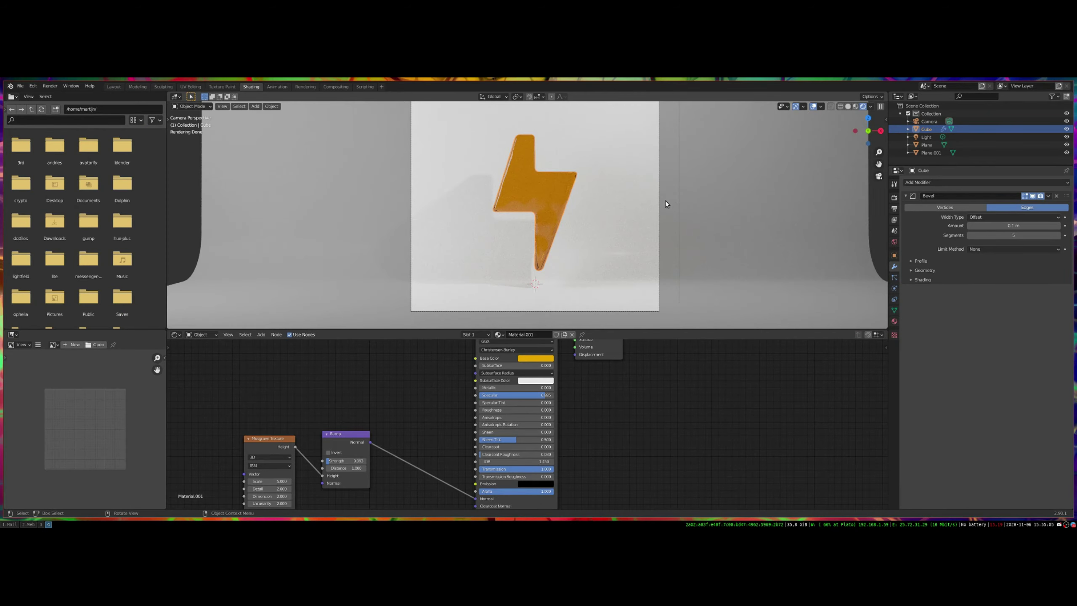
click(658, 204)
key(g)
key(z)
click(657, 169)
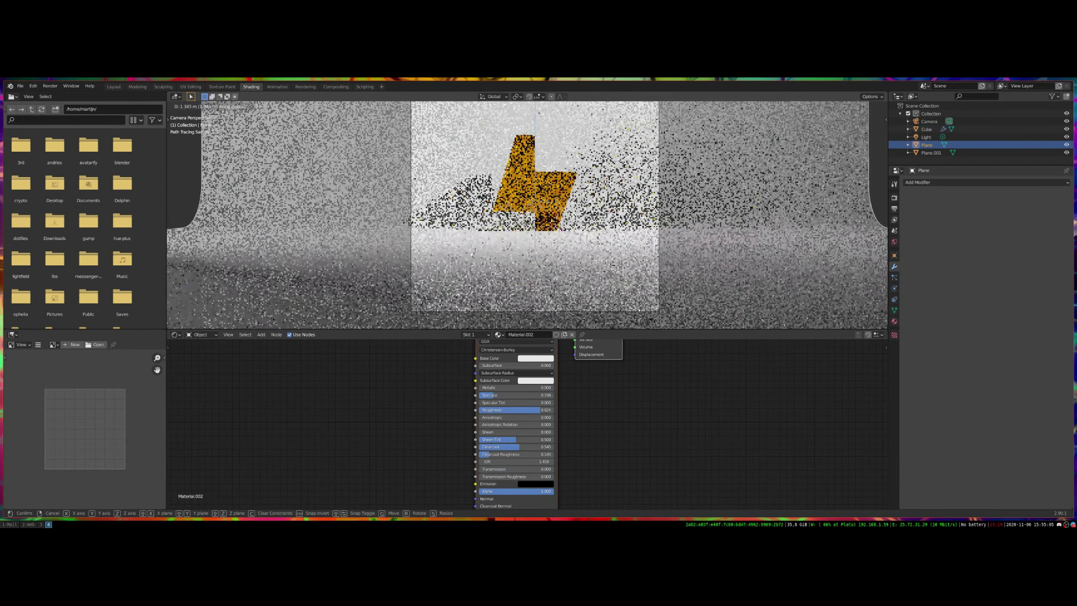
Select the camera and raise it about 0.25 m along the global Z axis
click(658, 224)
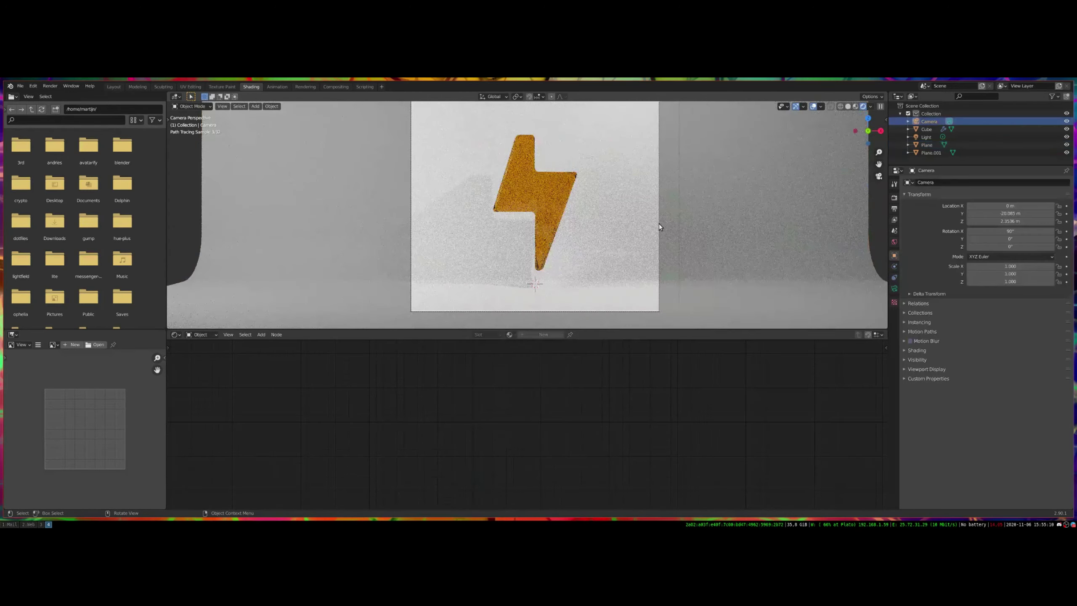
key(g)
key(z)
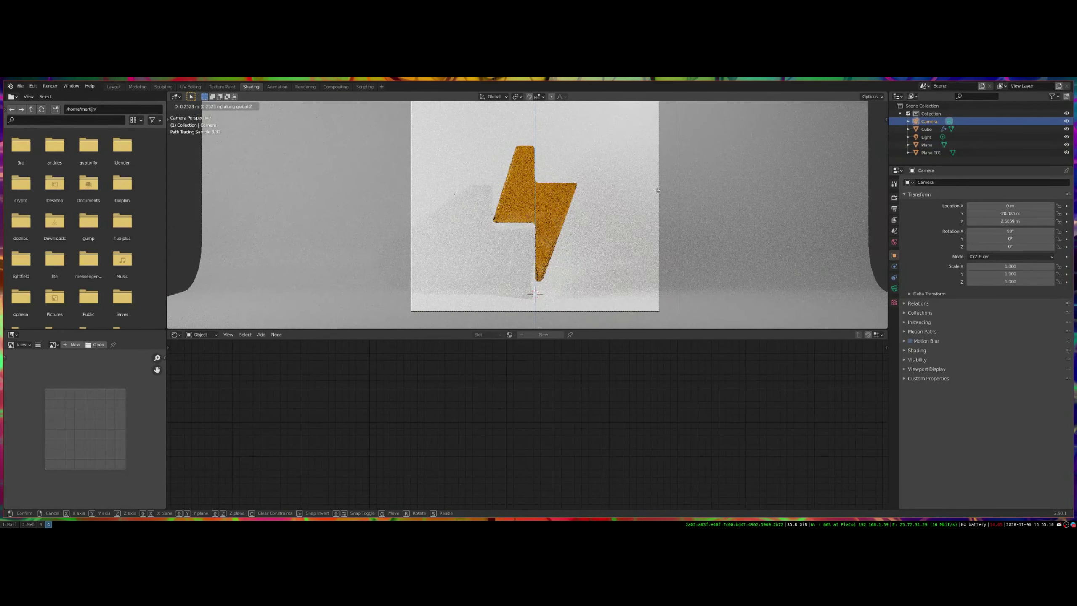
click(658, 191)
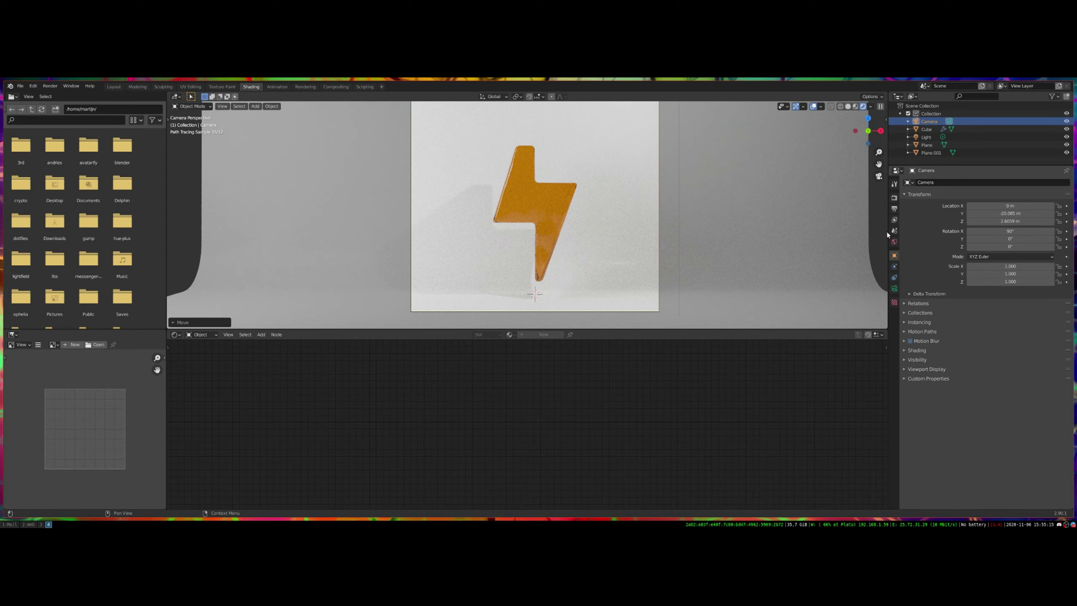
Set the camera's focal length to 85 mm and move it closer until the bolt fills the frame again
click(894, 290)
click(1007, 218)
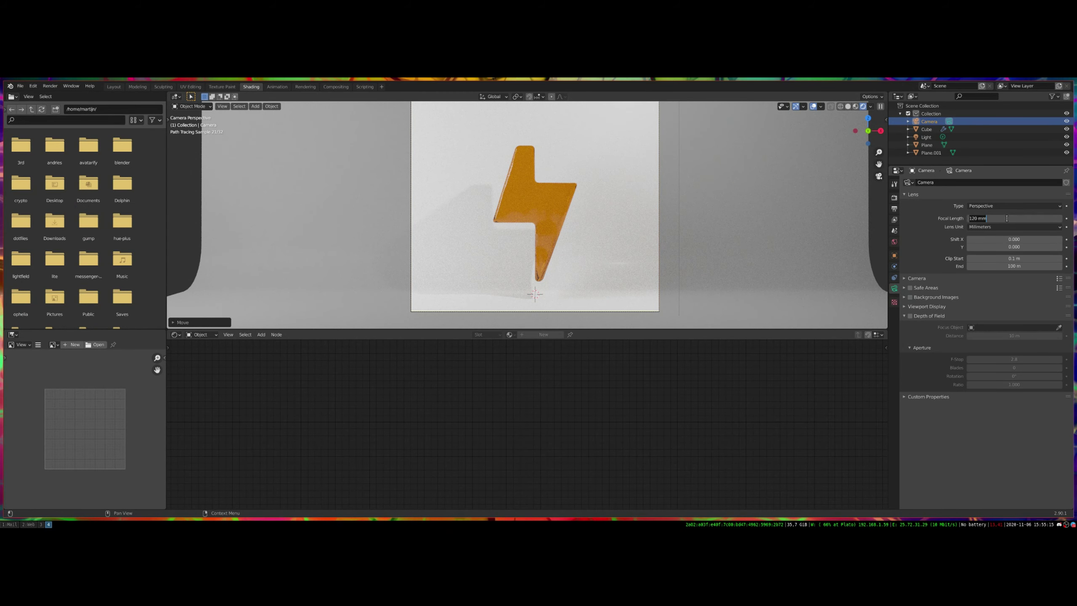
key(Return)
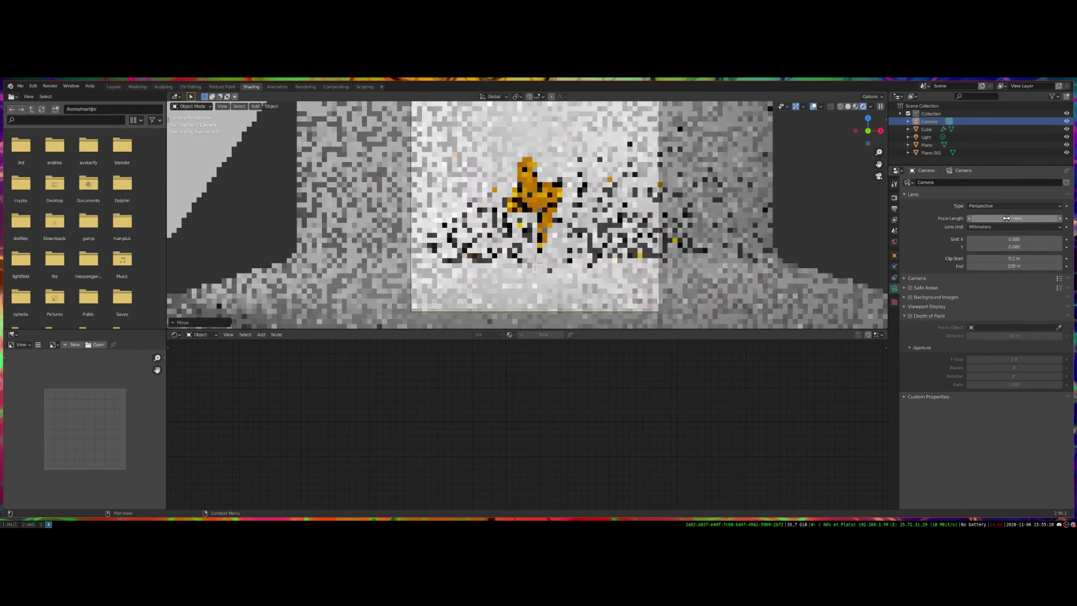
key(g)
key(z)
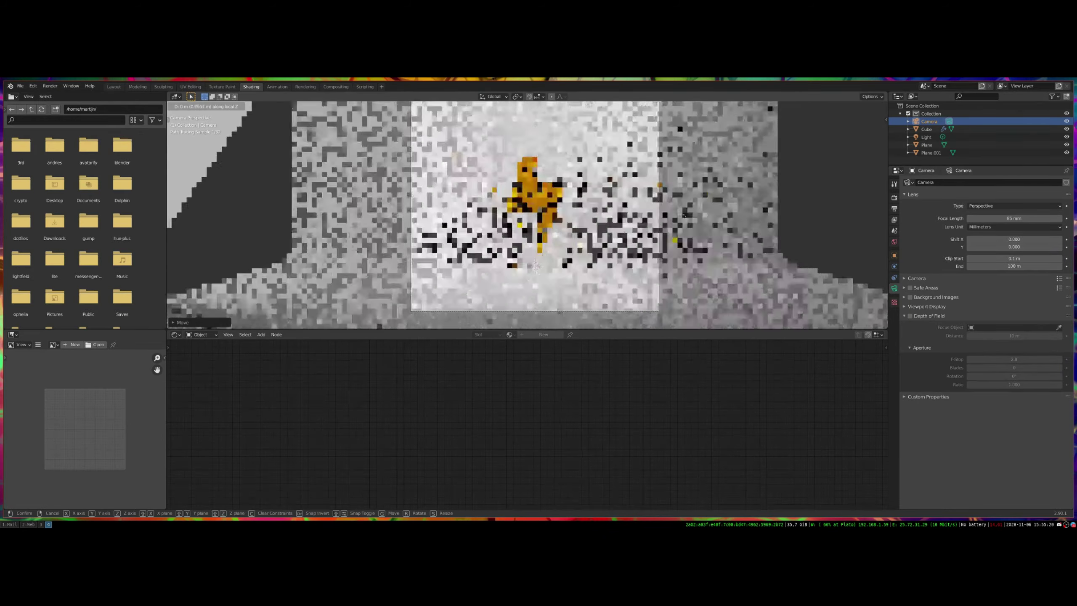
key(z)
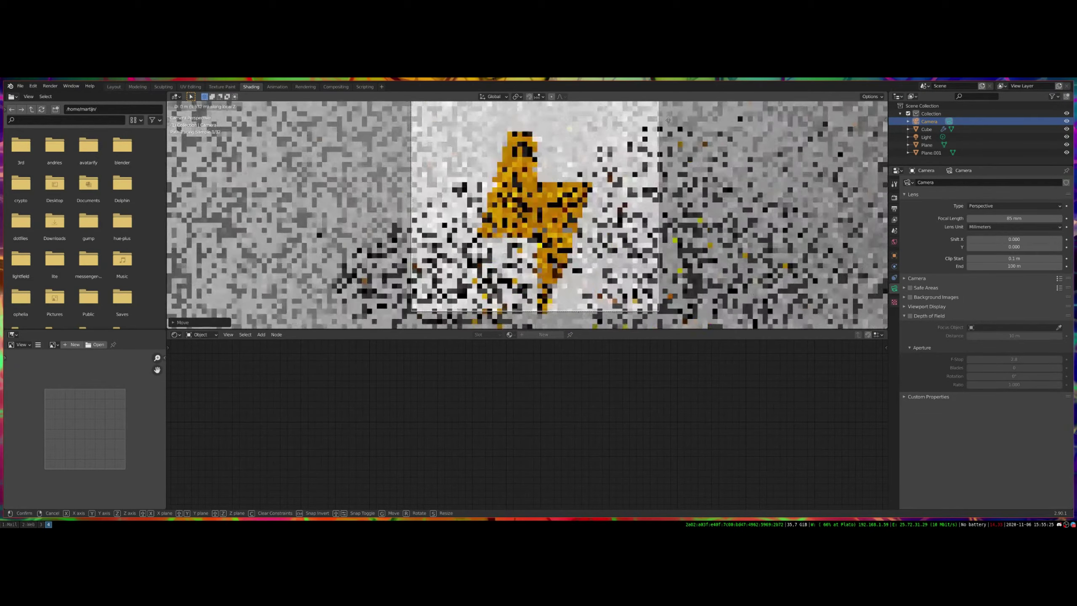
click(666, 145)
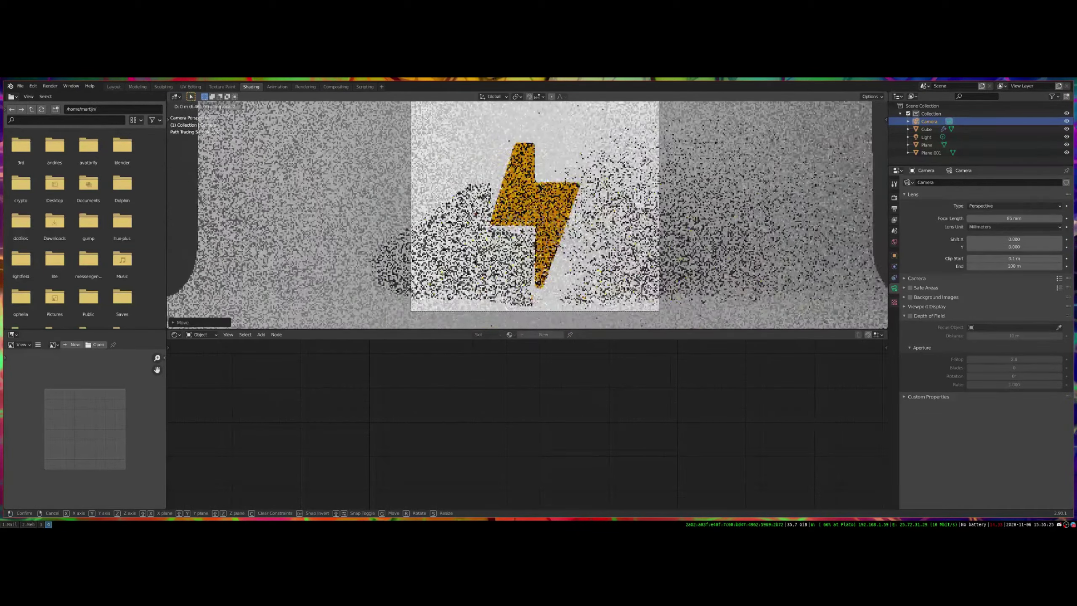
Switch the viewport to solid shading and set the Cycles render device to GPU Compute
middle_drag(715, 241, 545, 305)
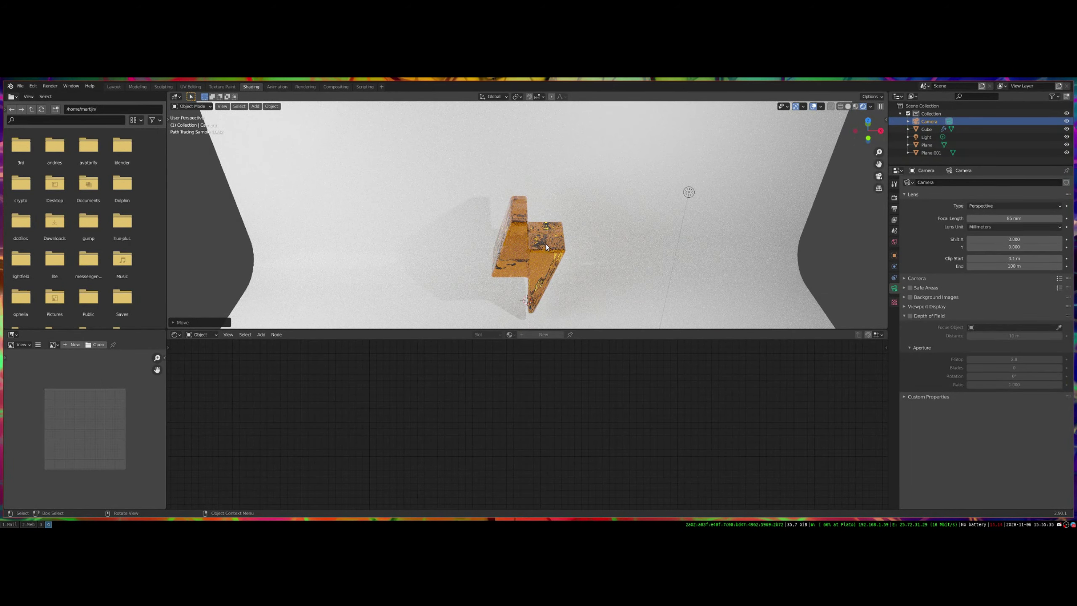
middle_drag(578, 293, 636, 275)
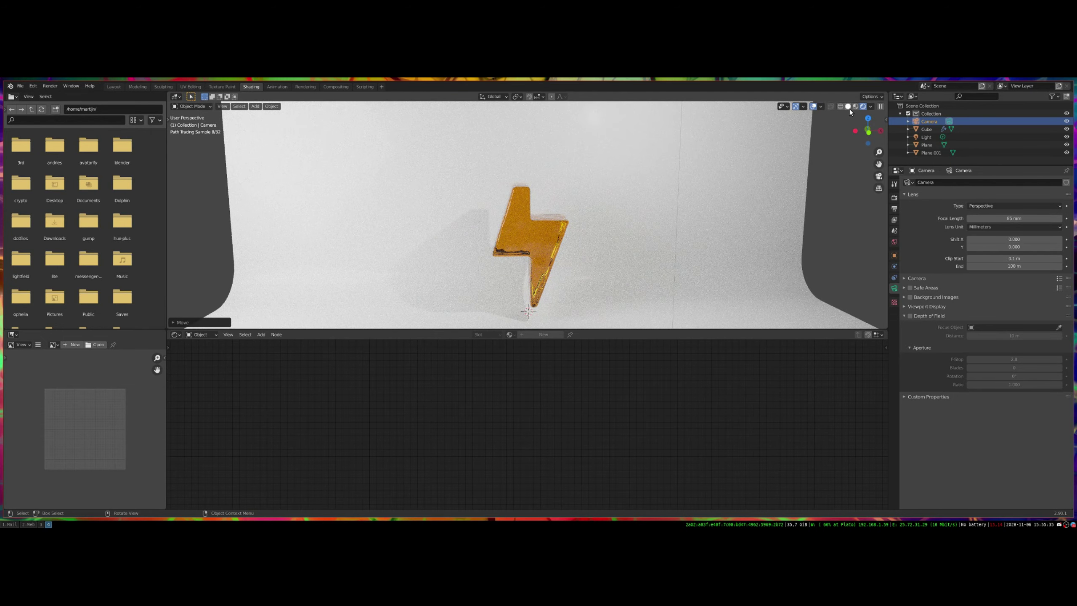
click(848, 106)
mouse_move(720, 212)
middle_down()
mouse_move(641, 266)
mouse_move(561, 292)
middle_up()
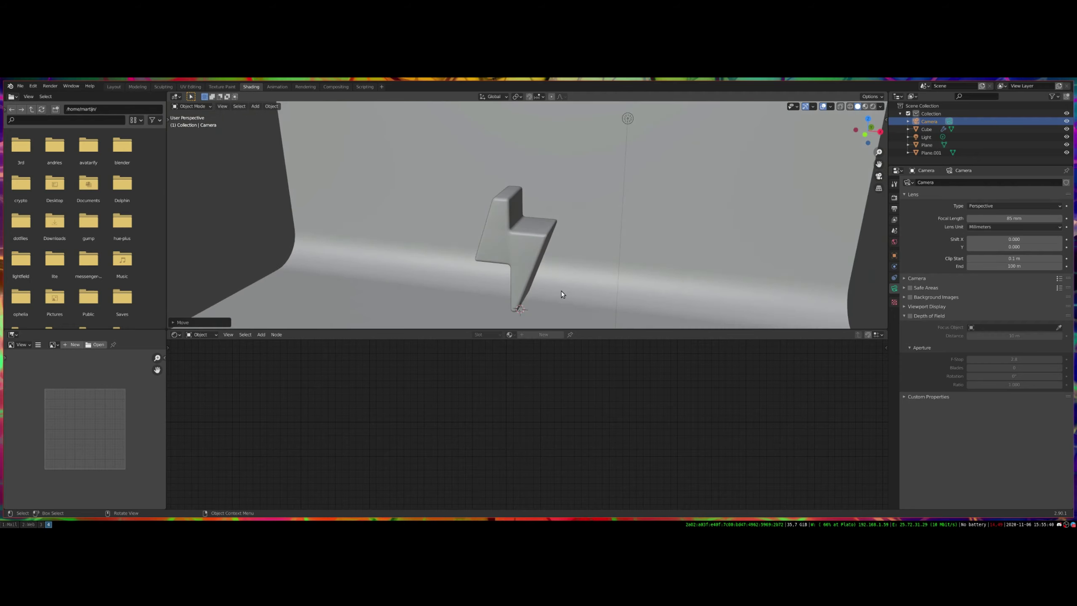
click(895, 199)
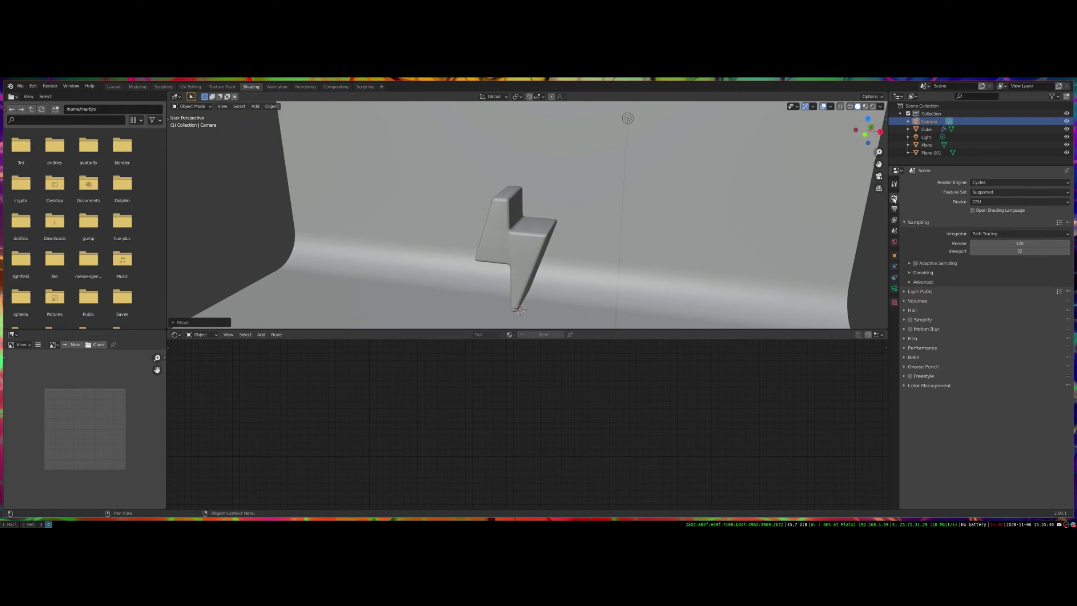
click(1010, 203)
click(1004, 219)
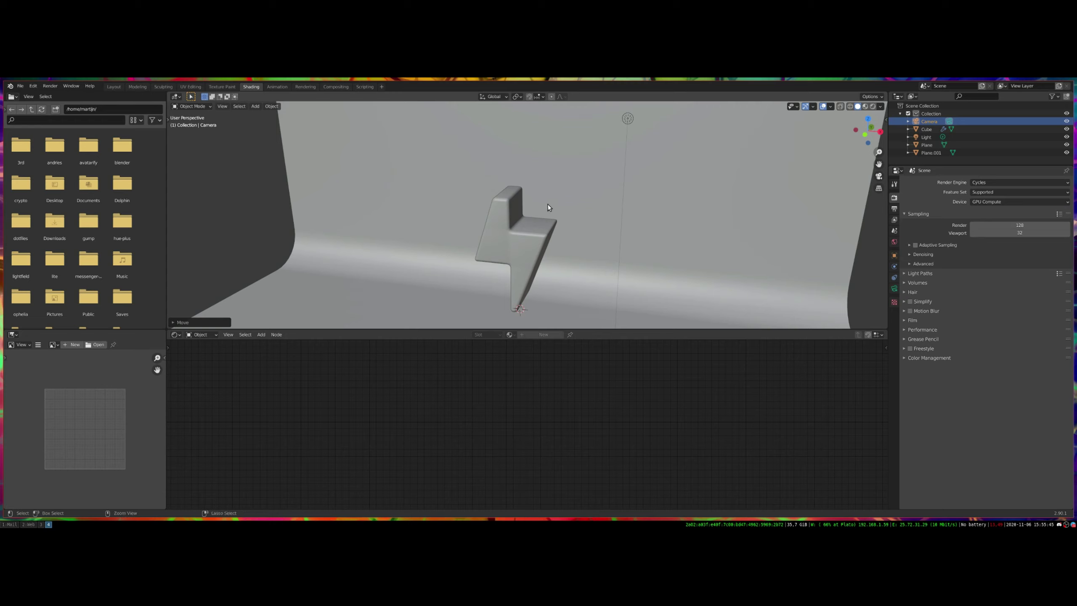
Save the scene as tesla.blend in the blender folder
key(ctrl+s)
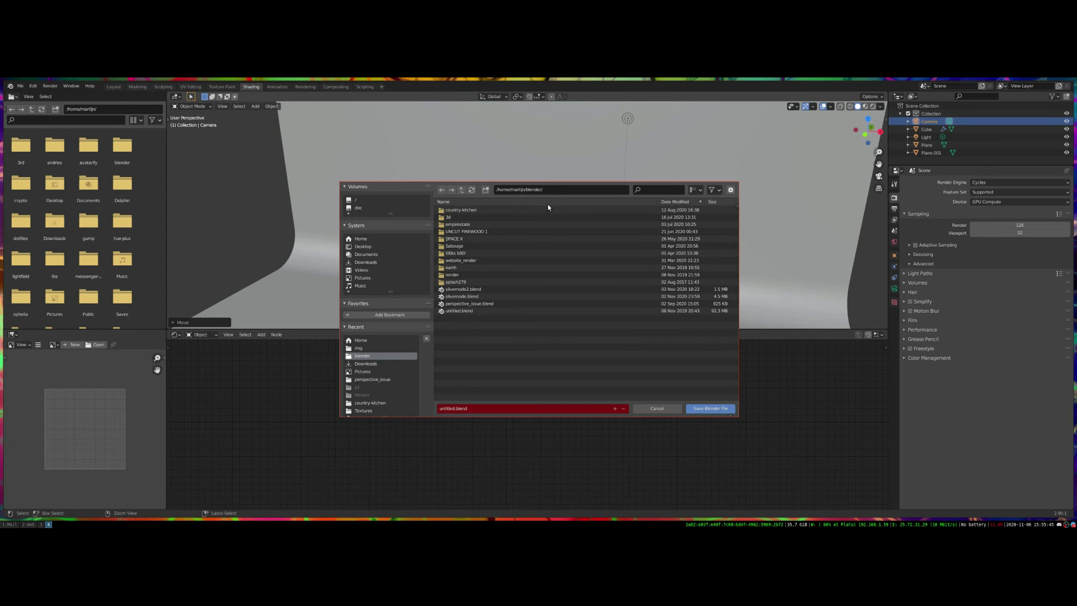
click(447, 409)
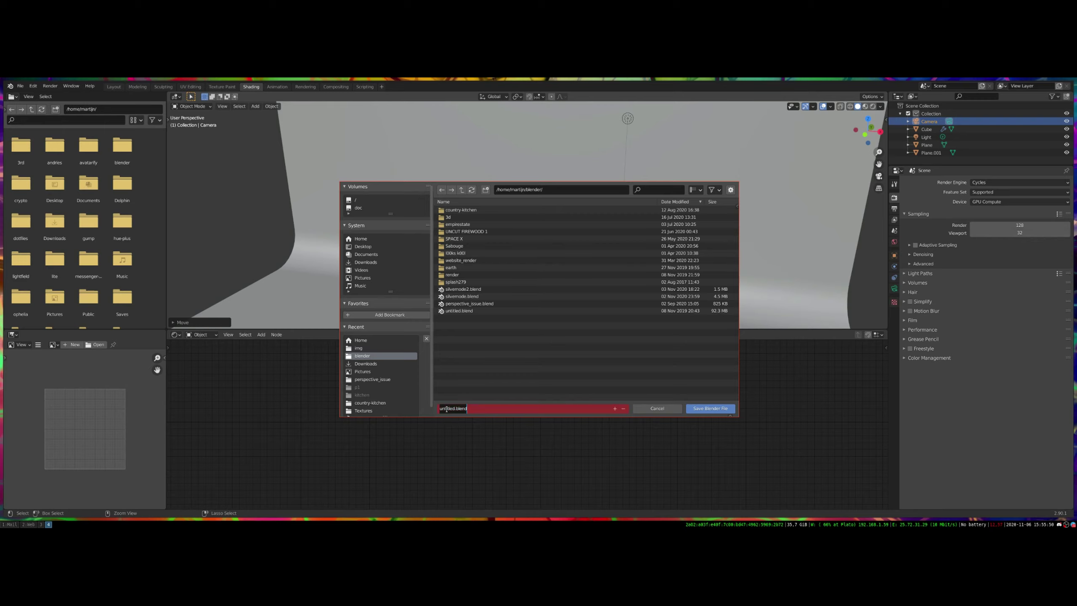
click(446, 409)
text(tesla)
key(Return)
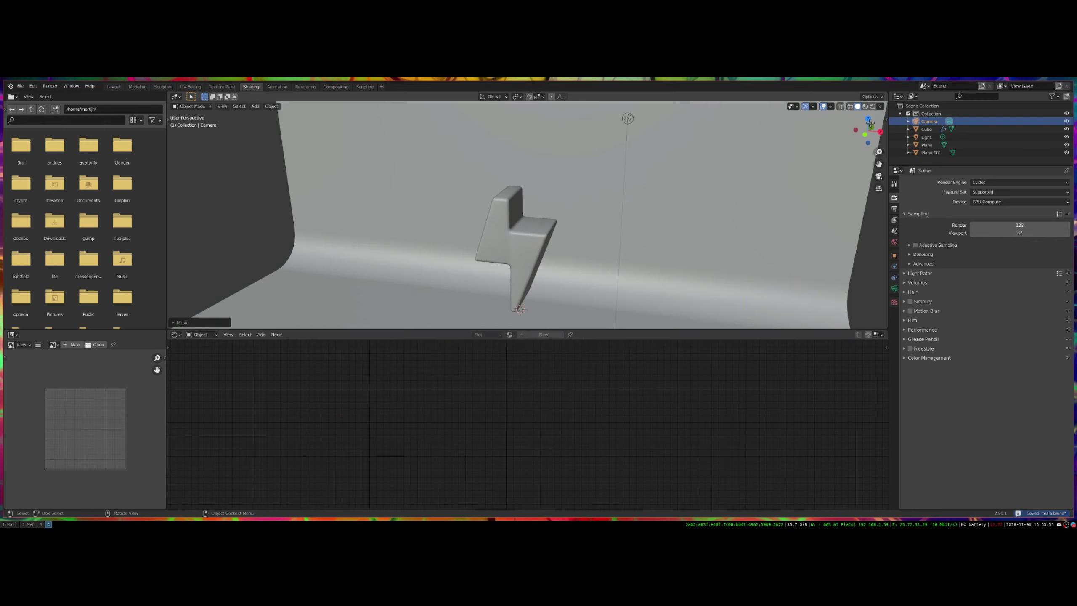
Switch the viewport to rendered shading and turn the view to the bolt's front
click(865, 107)
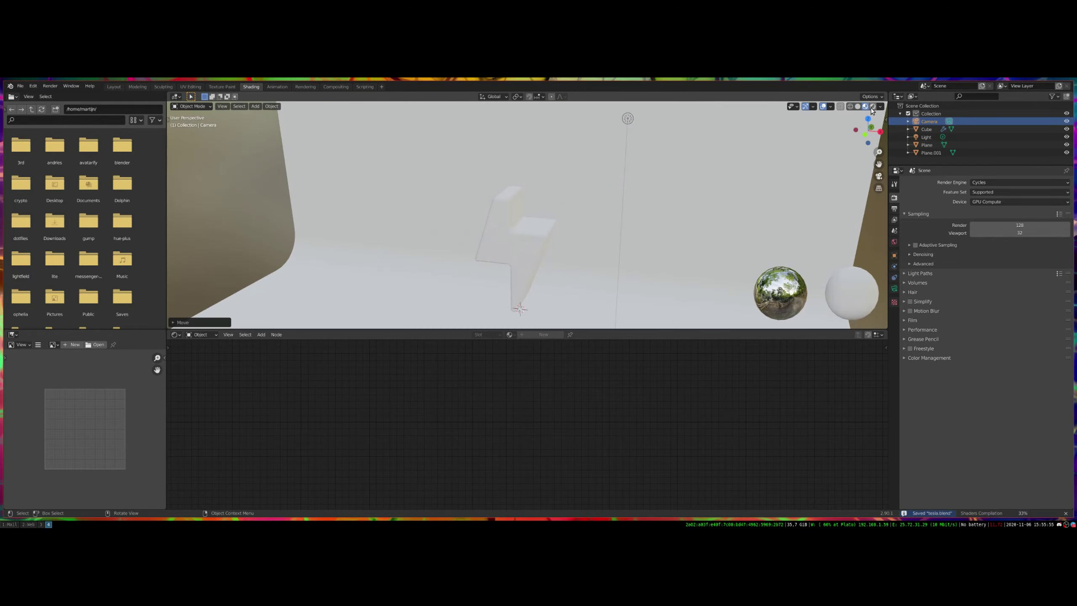
click(872, 106)
mouse_move(584, 280)
middle_down()
mouse_move(639, 257)
mouse_move(593, 273)
middle_up()
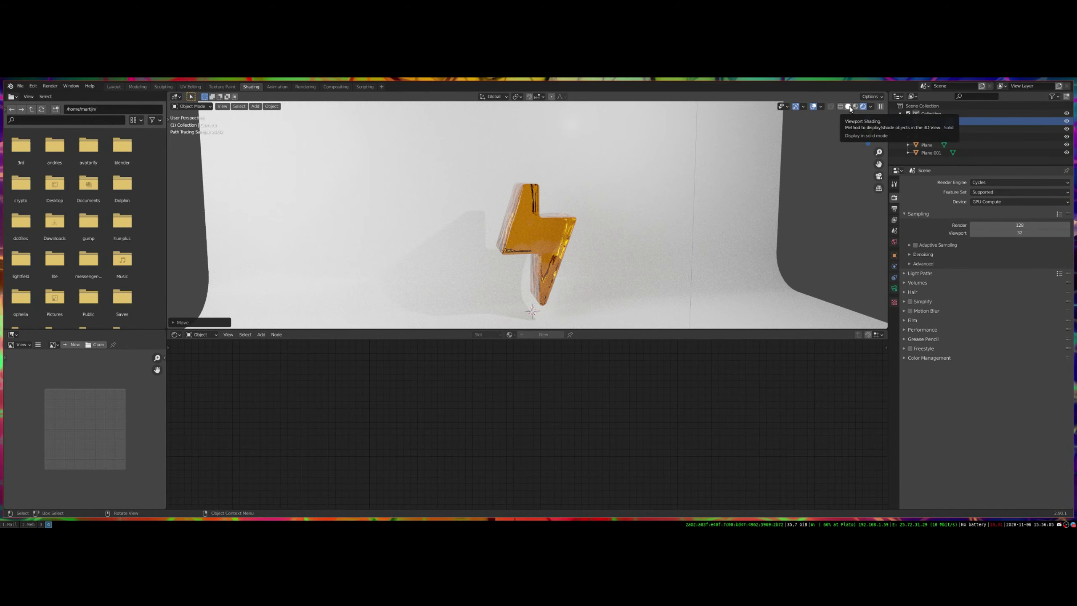
Render the camera image and examine the bolt in the render result as it progresses
key(F12)
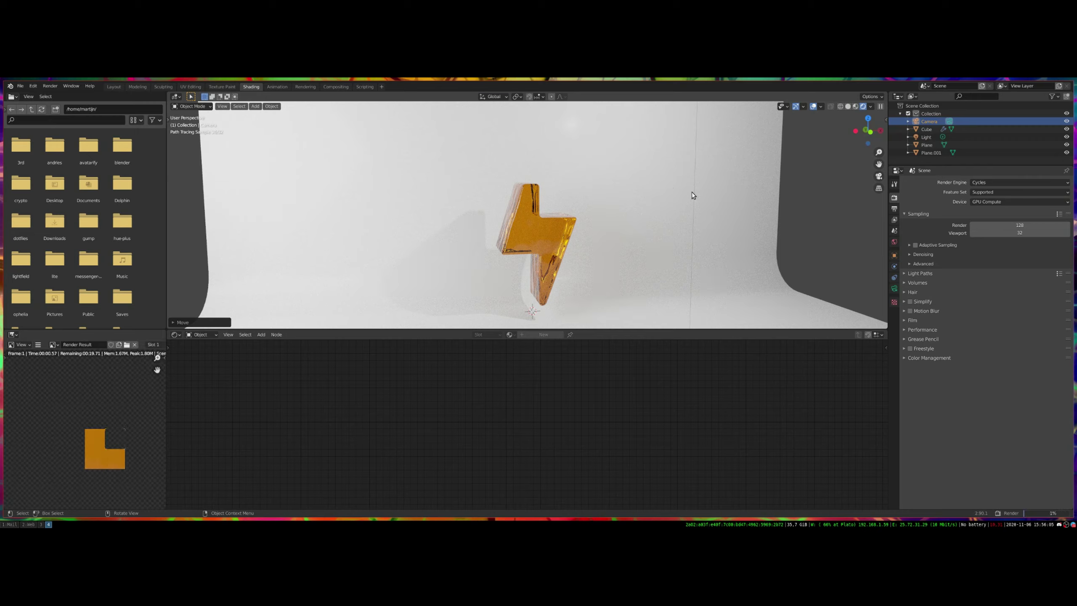
scroll(75, 397, down, 3)
scroll(75, 398, up, 7)
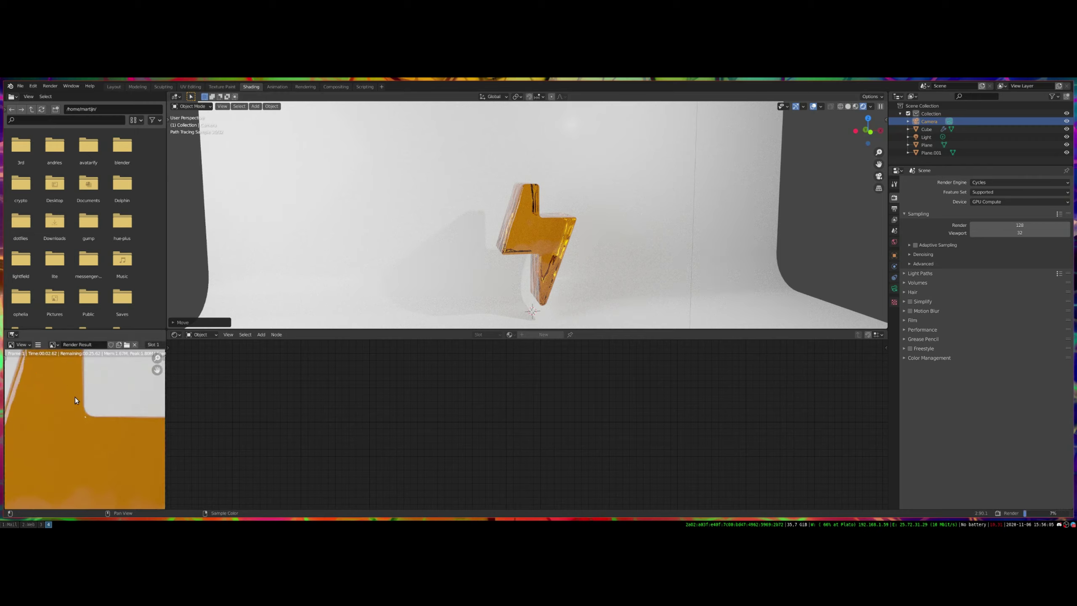
scroll(75, 397, down, 6)
scroll(89, 451, down, 2)
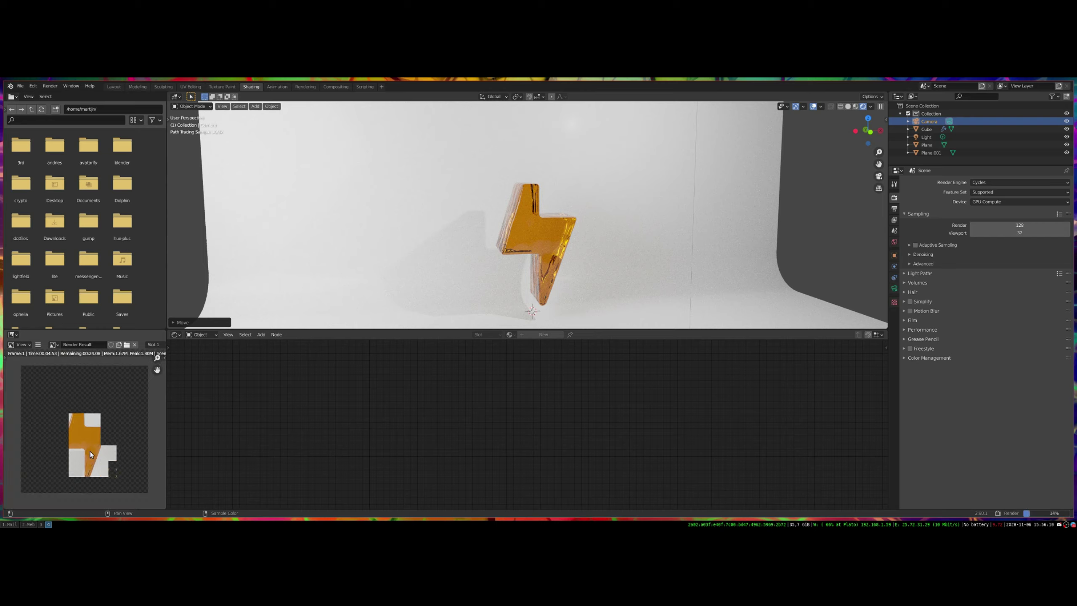
scroll(89, 451, up, 2)
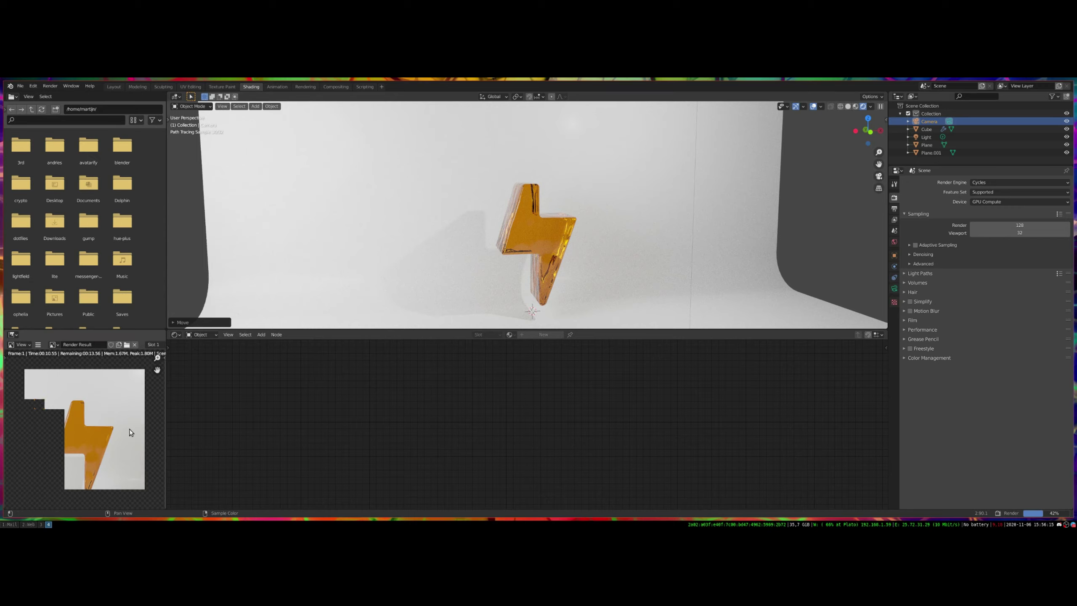
Stop the running camera render and switch the viewport to solid shading, framing the bolt and the floor below it
key(Escape)
click(847, 106)
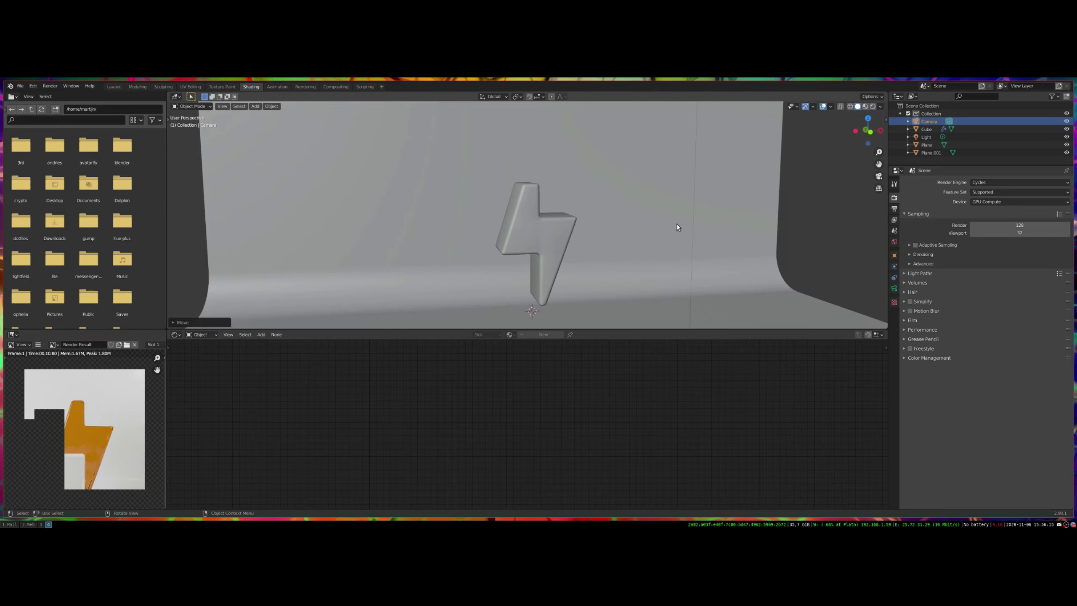
mouse_move(677, 223)
middle_down()
mouse_move(593, 266)
mouse_move(632, 271)
mouse_move(602, 287)
mouse_move(586, 279)
mouse_move(597, 291)
mouse_move(568, 310)
mouse_move(576, 283)
mouse_move(565, 255)
middle_up()
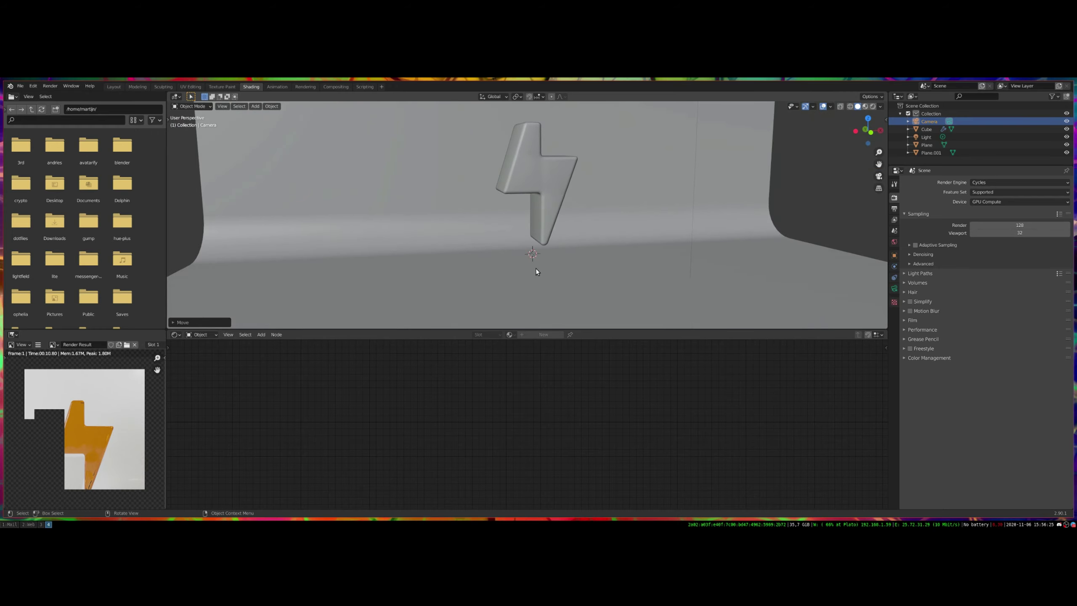
key(shift+z)
key(shift+z)
right_click(535, 267)
key(Escape)
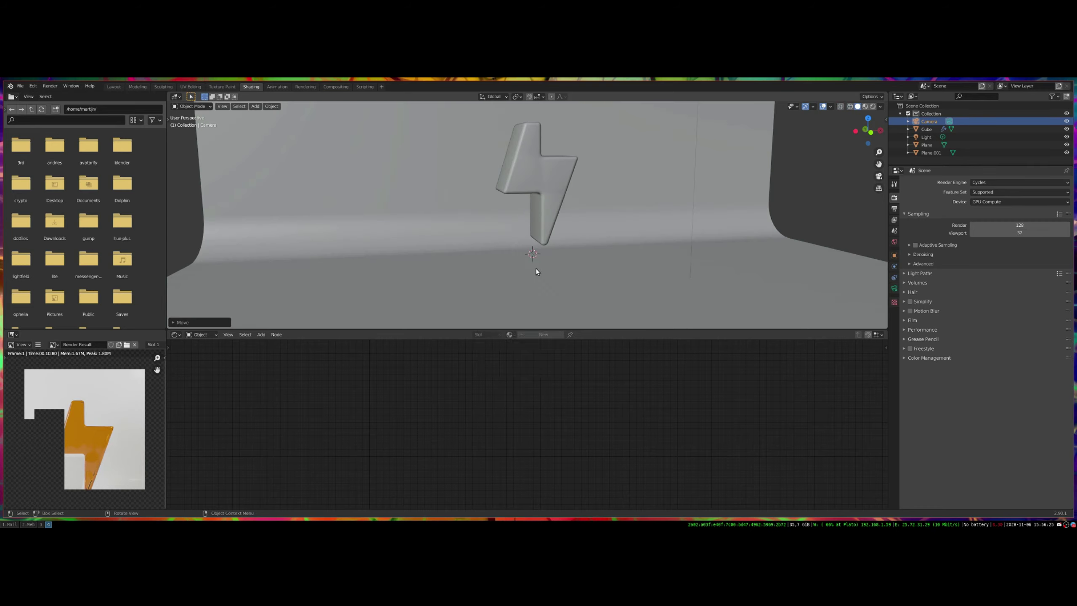
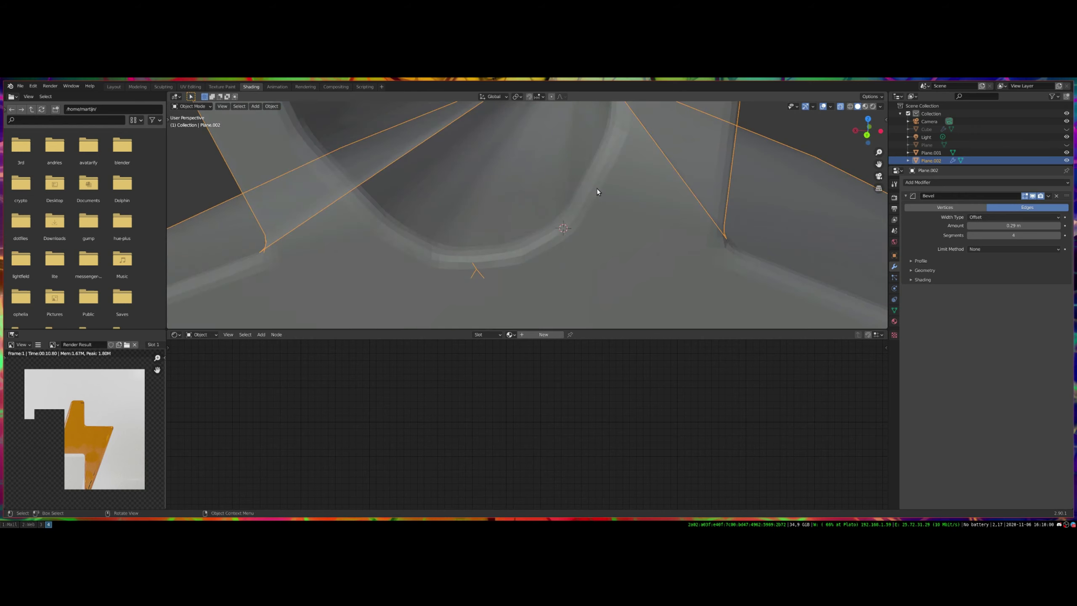
Select the misplaced vertices at the stand's central junction below the cradle and delete them
key(Tab)
key(Tab)
middle_drag(521, 264, 520, 259)
key(Tab)
drag(488, 177, 502, 192)
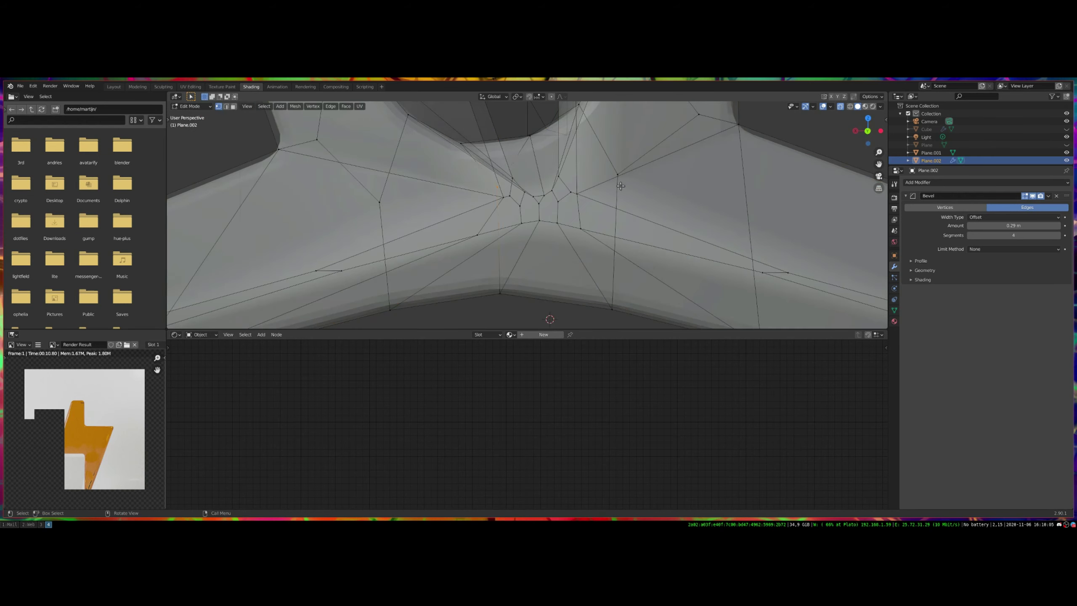
key(g)
key(z)
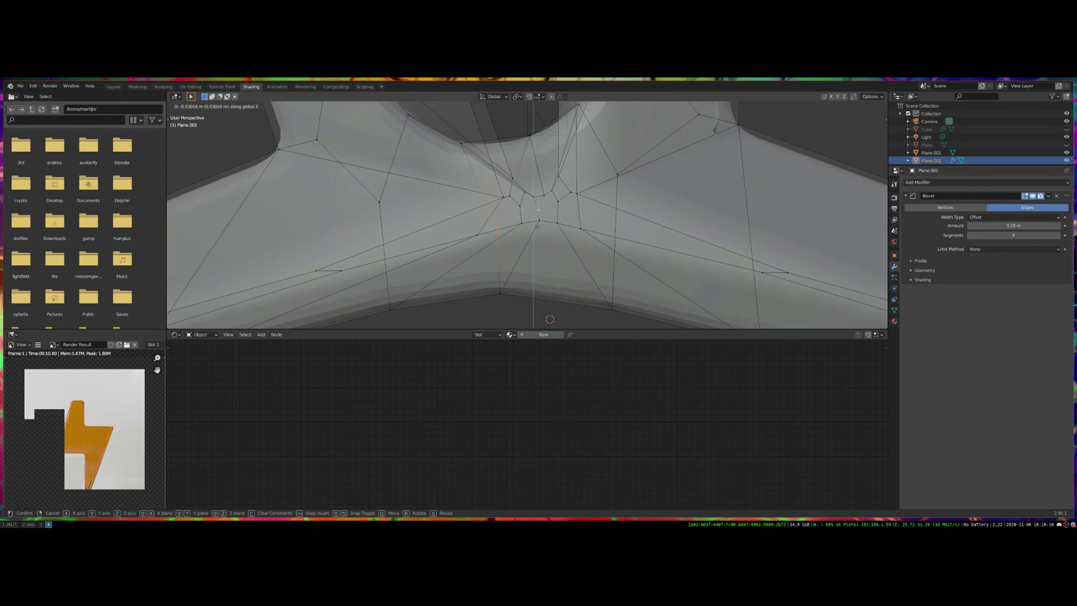
click(537, 225)
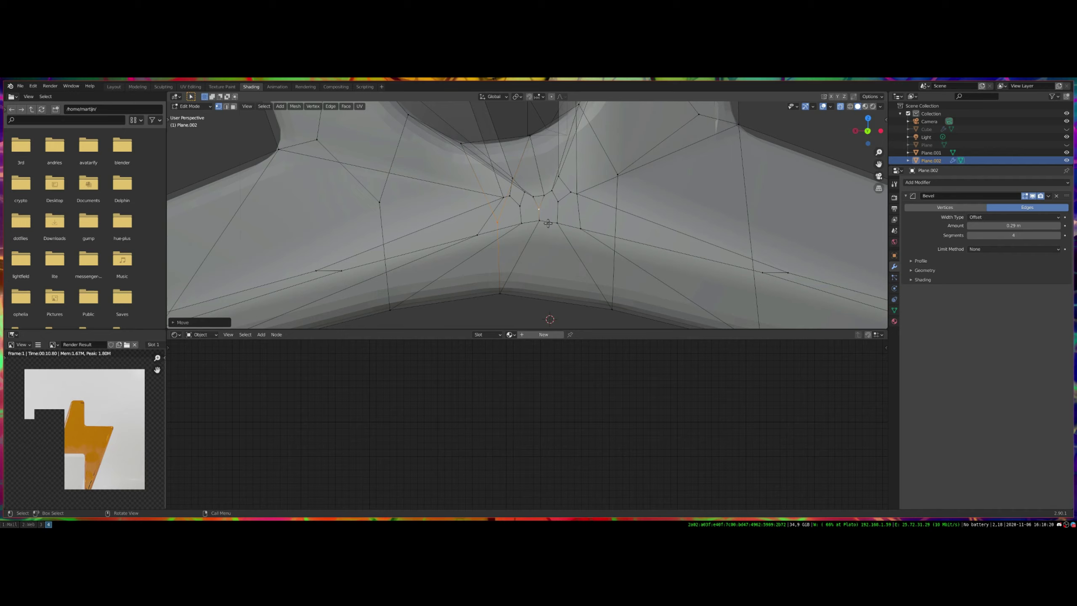
key(x)
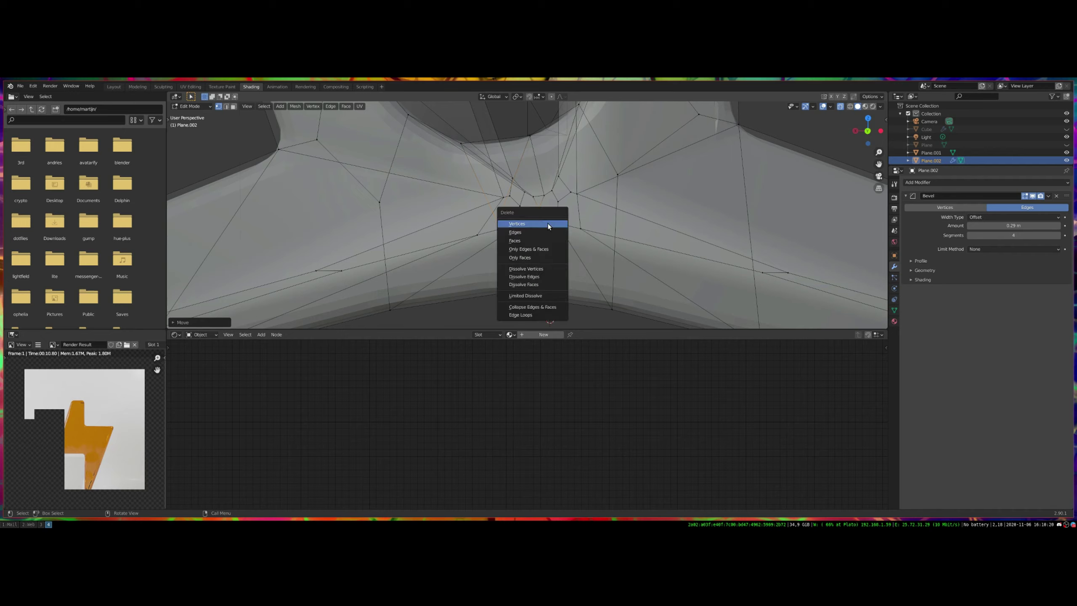
click(548, 223)
Fill the open edge loops on both sides of the stand's central junction with new faces and leave mesh editing
scroll(551, 238, down, 4)
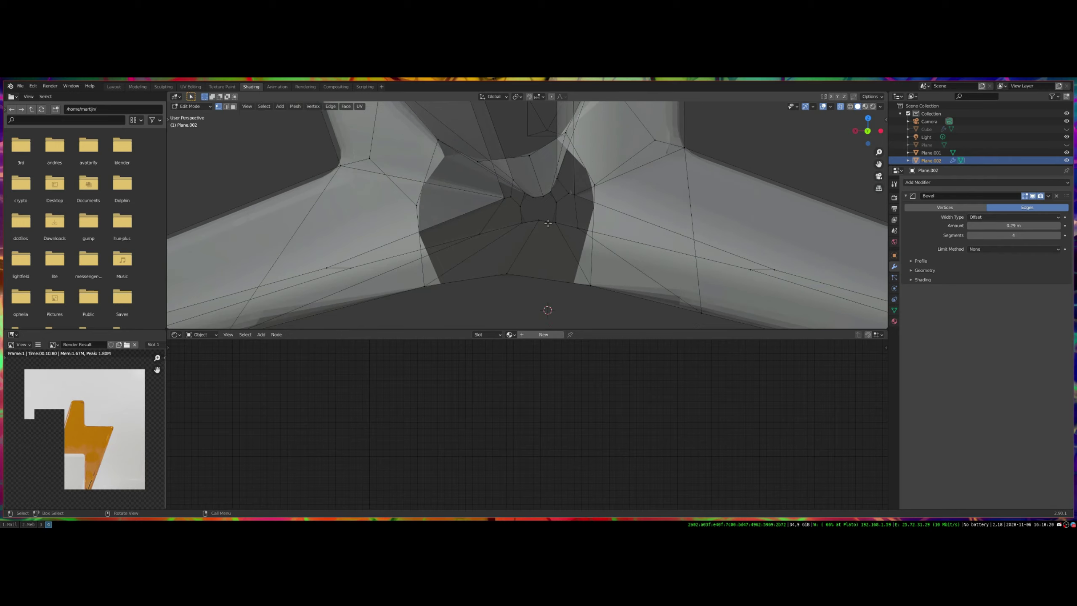
alt+click(568, 246)
key(f)
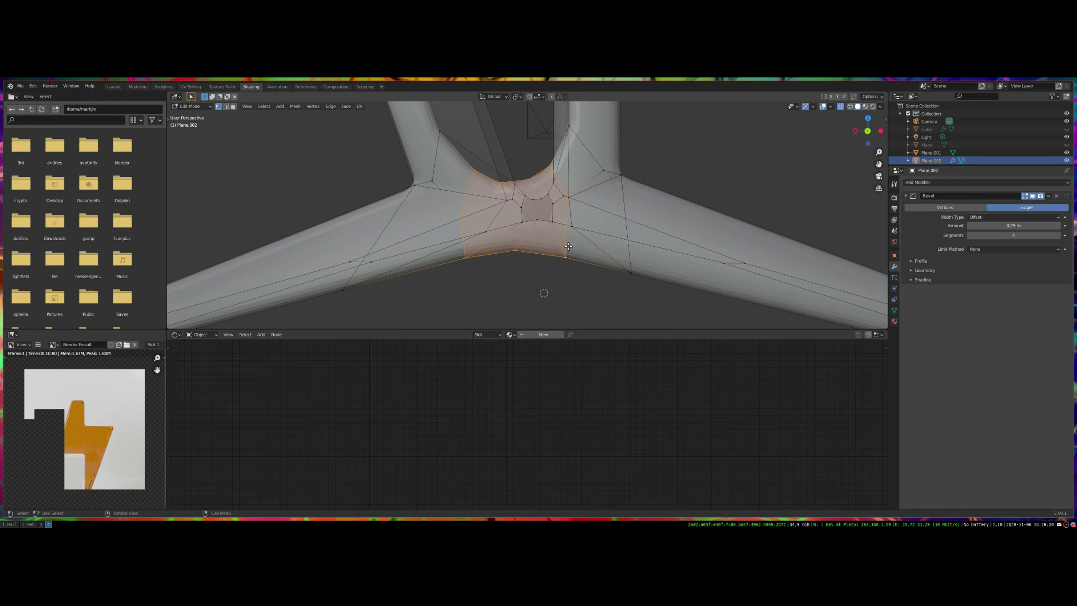
middle_drag(700, 211, 529, 210)
scroll(528, 209, down, 4)
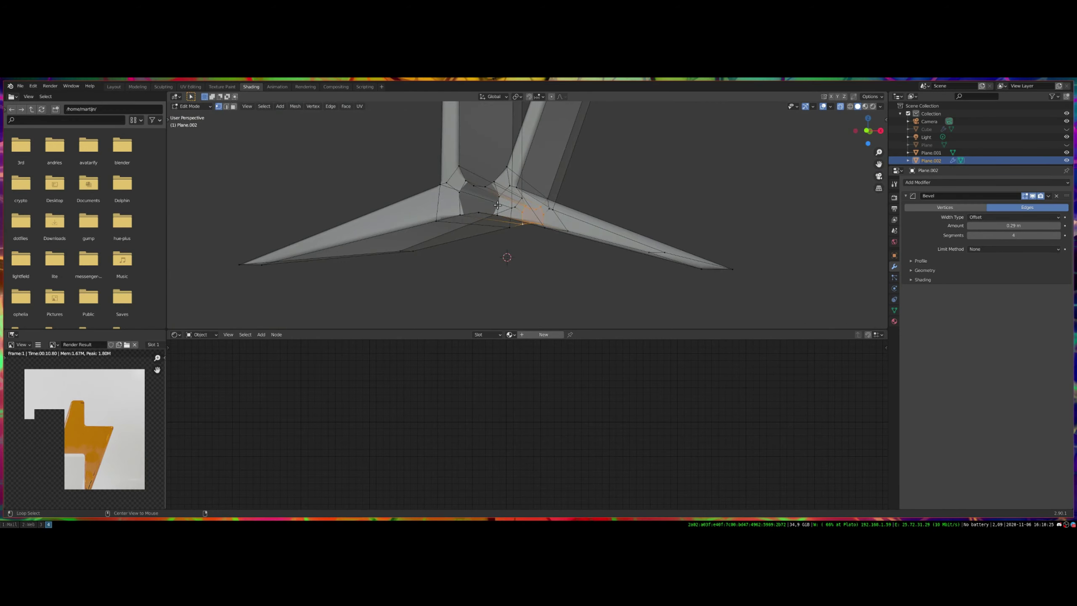
alt+click(498, 205)
key(f)
key(Tab)
middle_drag(535, 189, 545, 194)
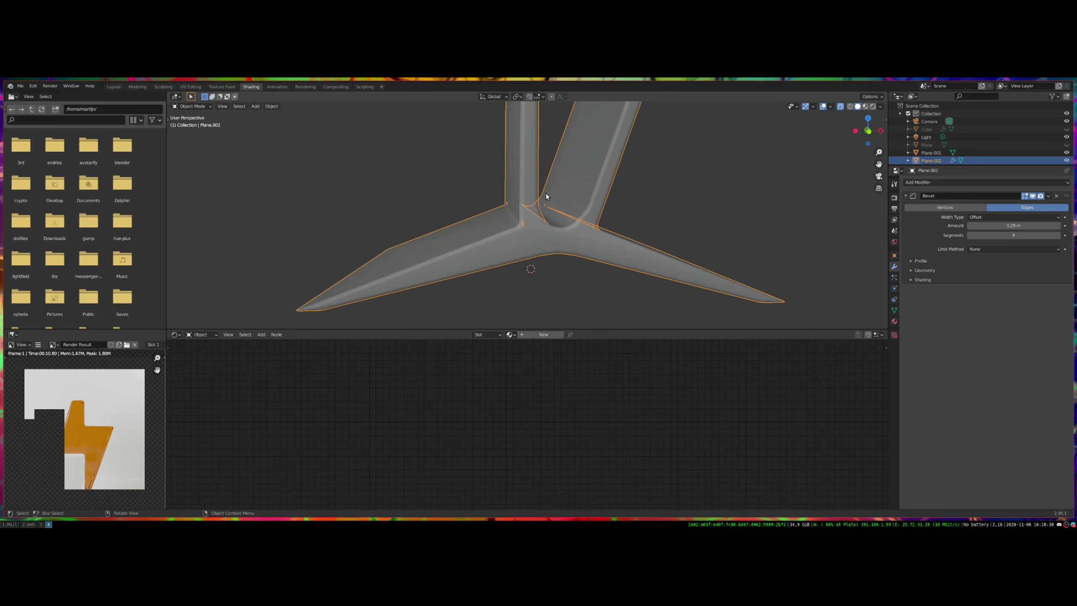
View the scene through the camera and unhide the bolt and the backdrop around the stand
click(878, 177)
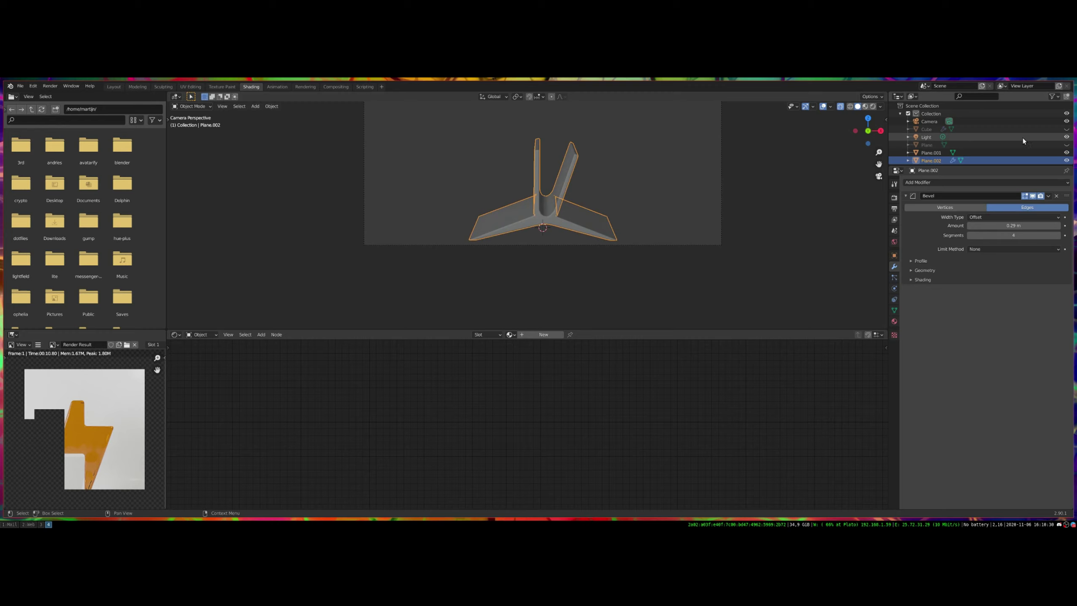
click(1066, 144)
click(1065, 129)
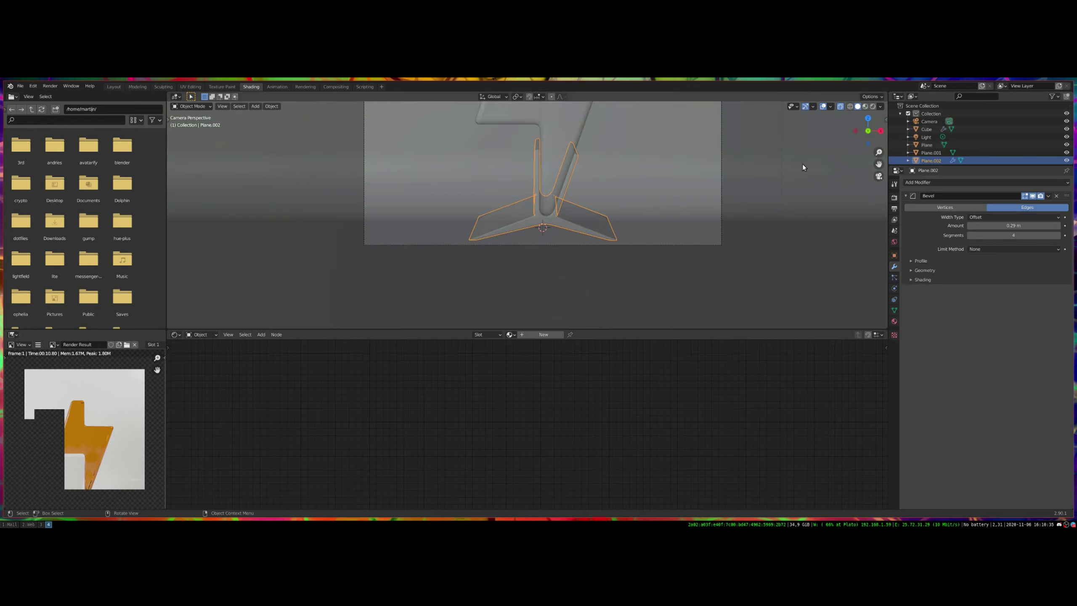
shift+middle_drag(803, 163, 767, 218)
key(Tab)
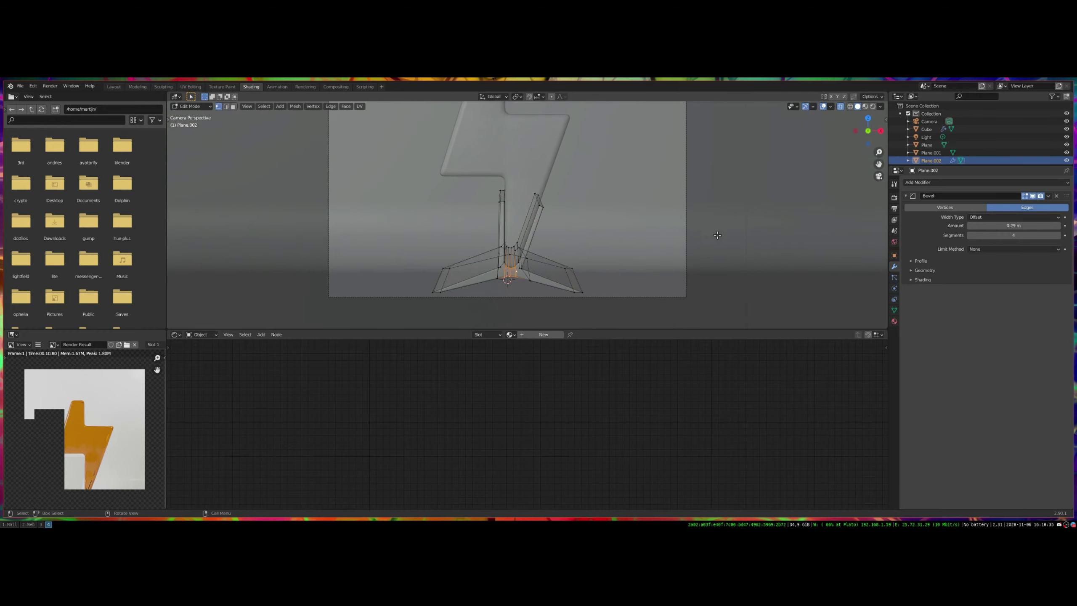
key(Tab)
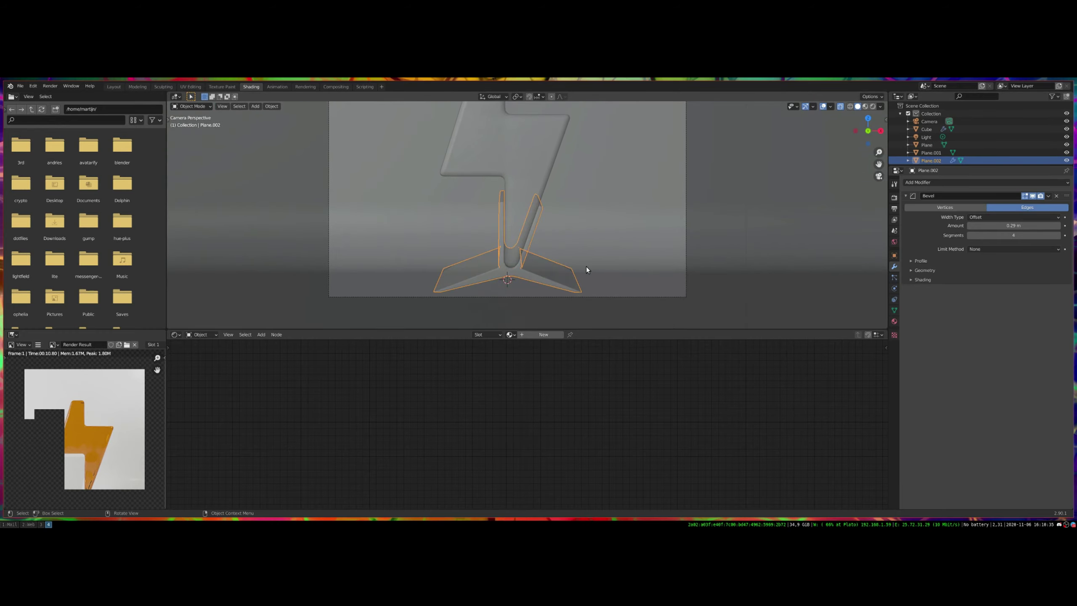
Give the stand a new material with Metallic 1.0 and a mid-grey base color, and show the viewport rendered
click(543, 334)
middle_drag(532, 360, 530, 401)
drag(504, 432, 552, 430)
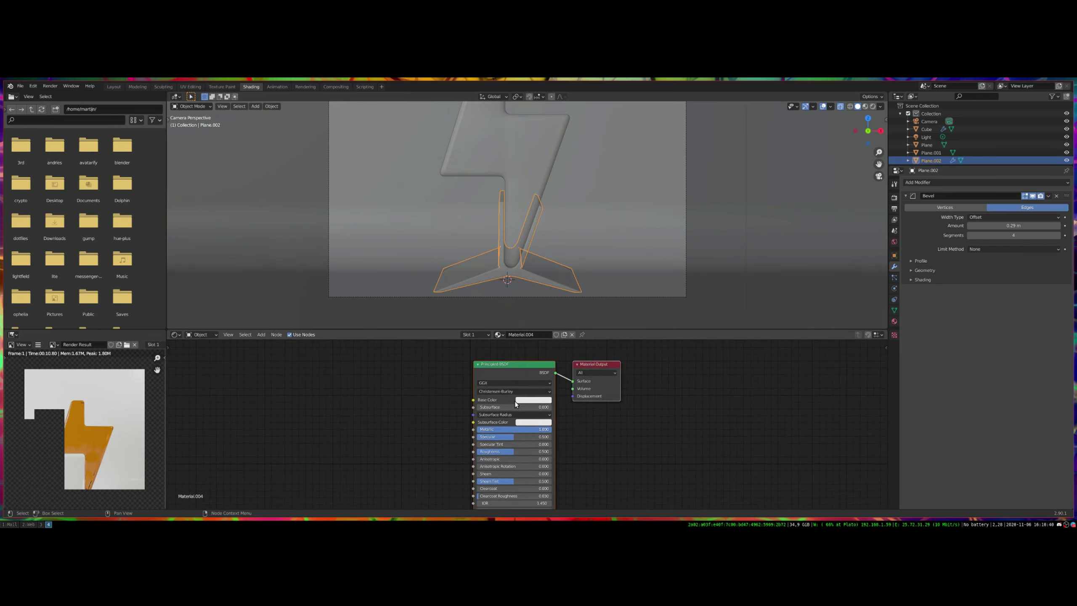
click(527, 399)
drag(576, 315, 576, 321)
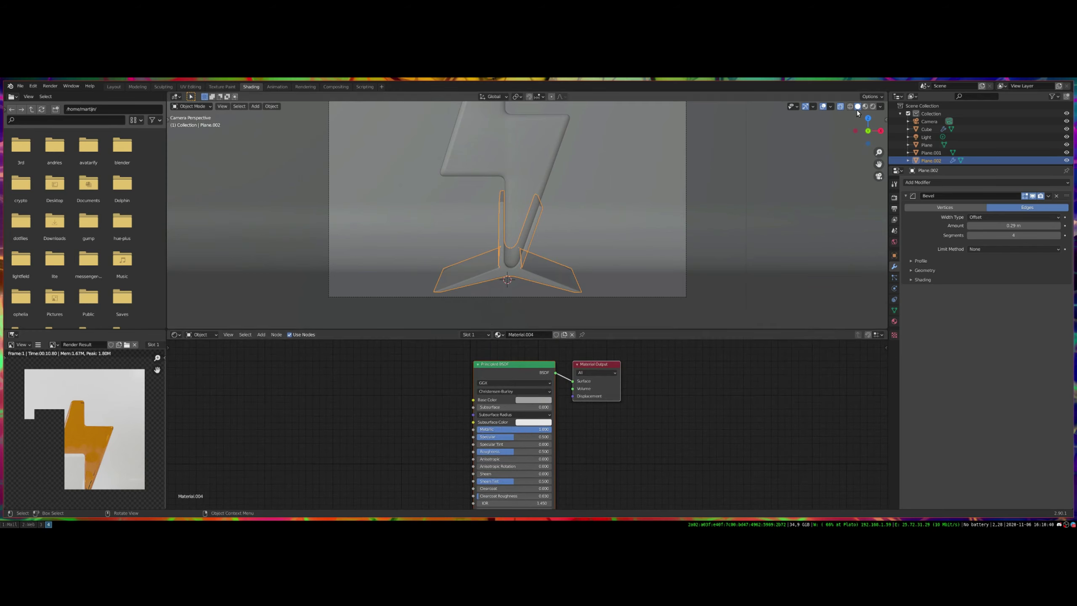
click(872, 106)
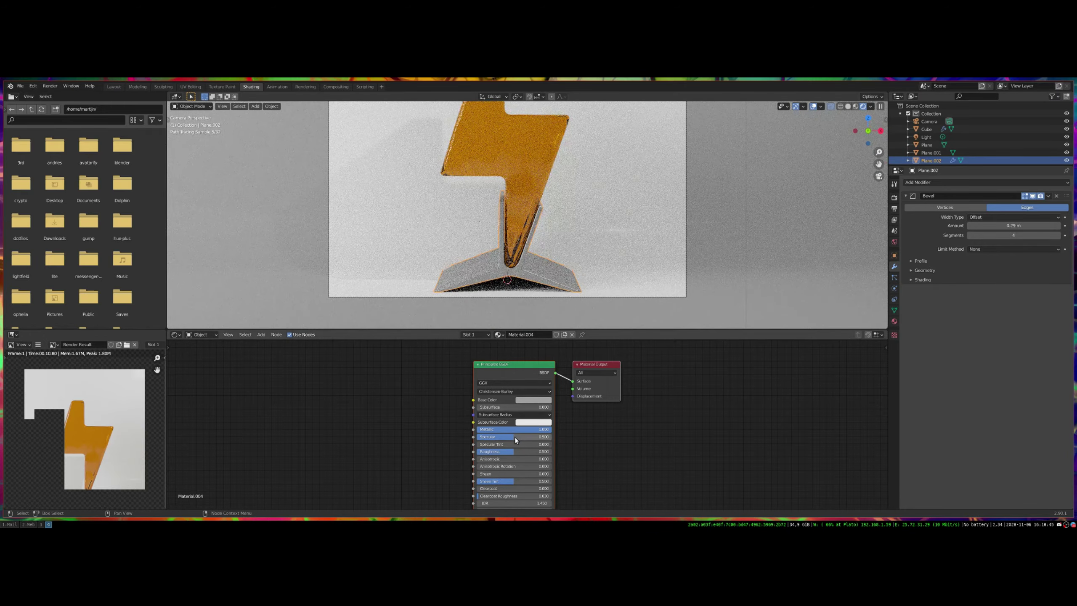
Set the stand material's specular to about 0.99 and roughness to about 0.6, and lighten its grey base color
drag(513, 451, 544, 451)
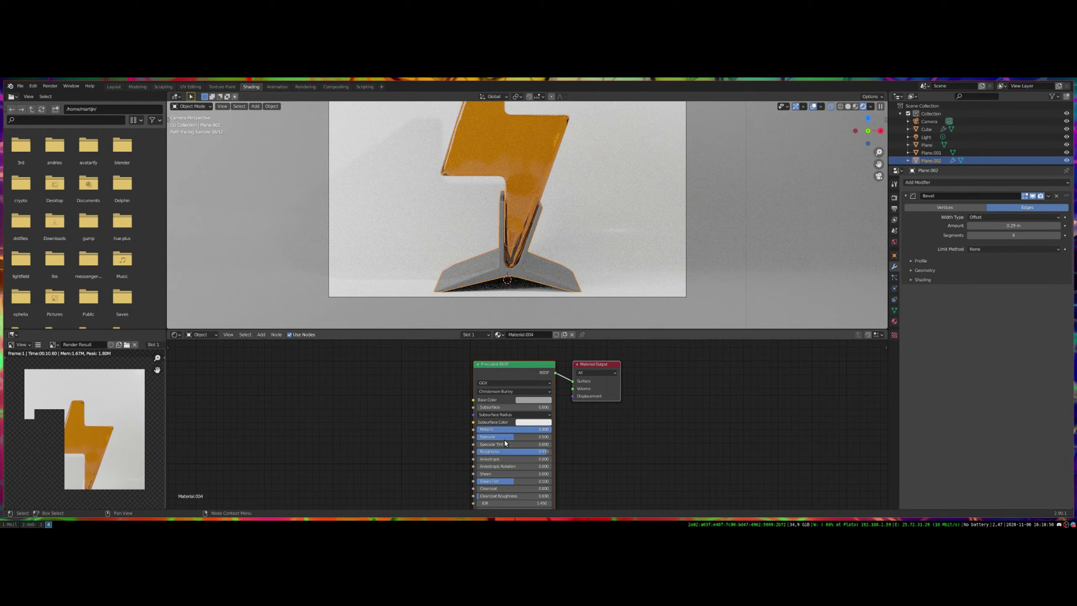
mouse_move(506, 443)
mouse_down()
mouse_move(539, 438)
mouse_move(521, 452)
mouse_up()
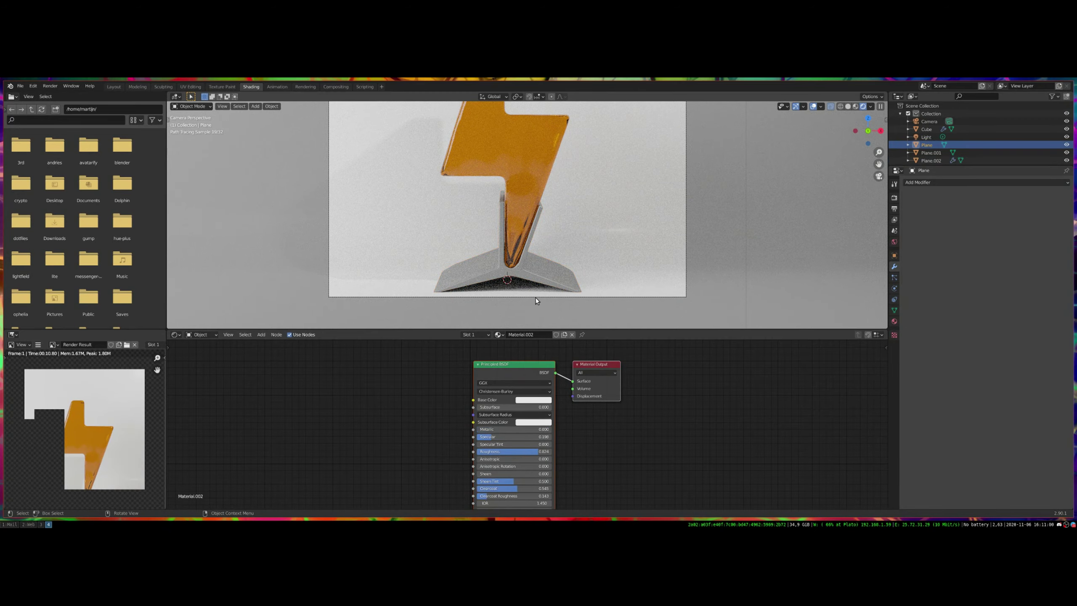
click(536, 401)
drag(572, 325, 574, 314)
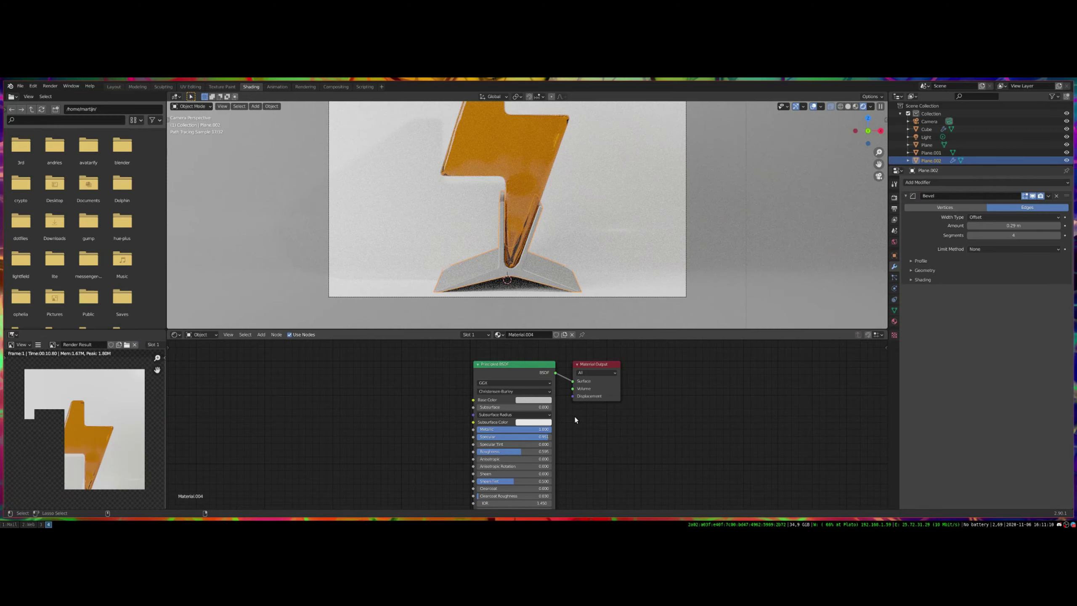
Check the reference photo and tint the stand's base color to a pale warm grey
key(super+3)
click(527, 399)
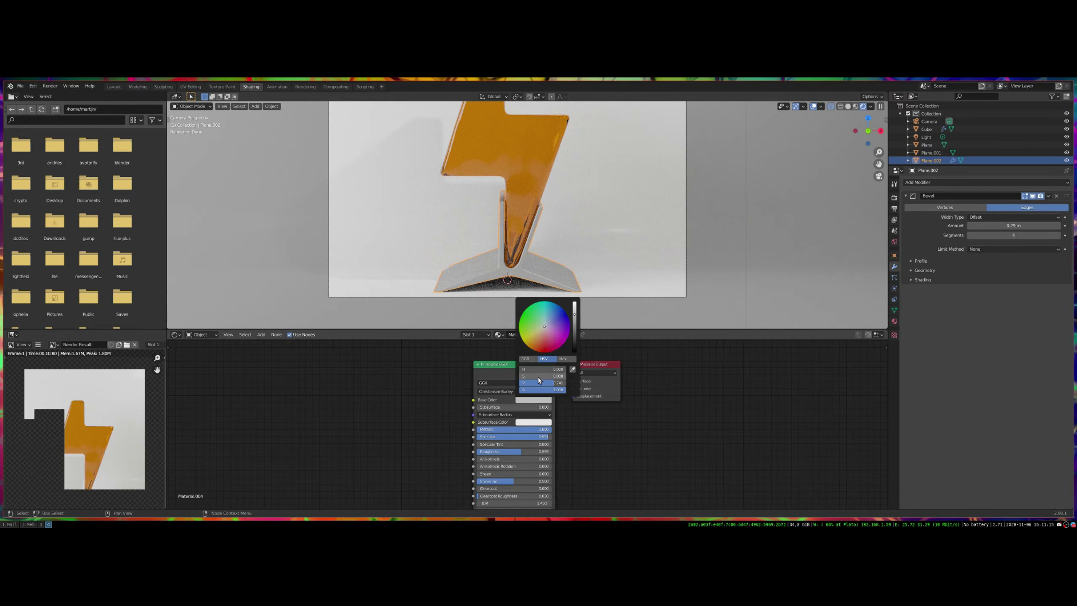
click(528, 338)
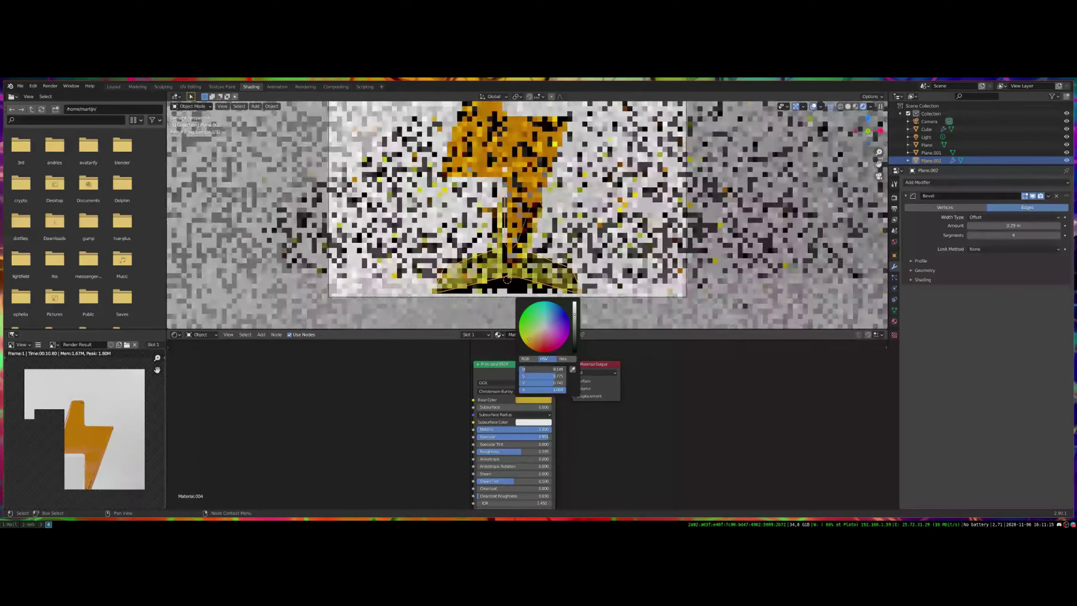
click(534, 345)
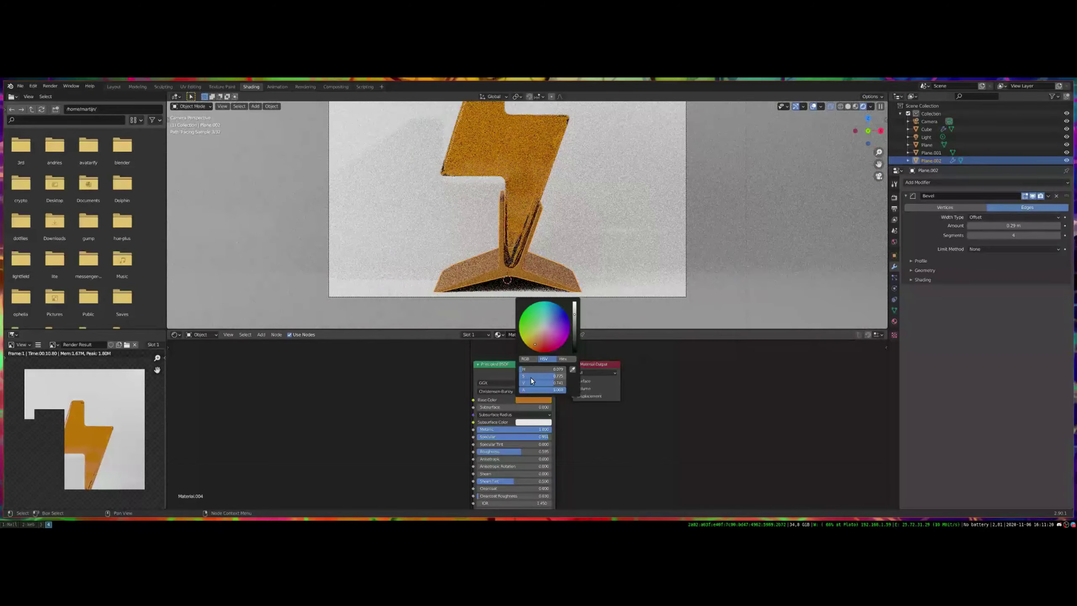
click(542, 330)
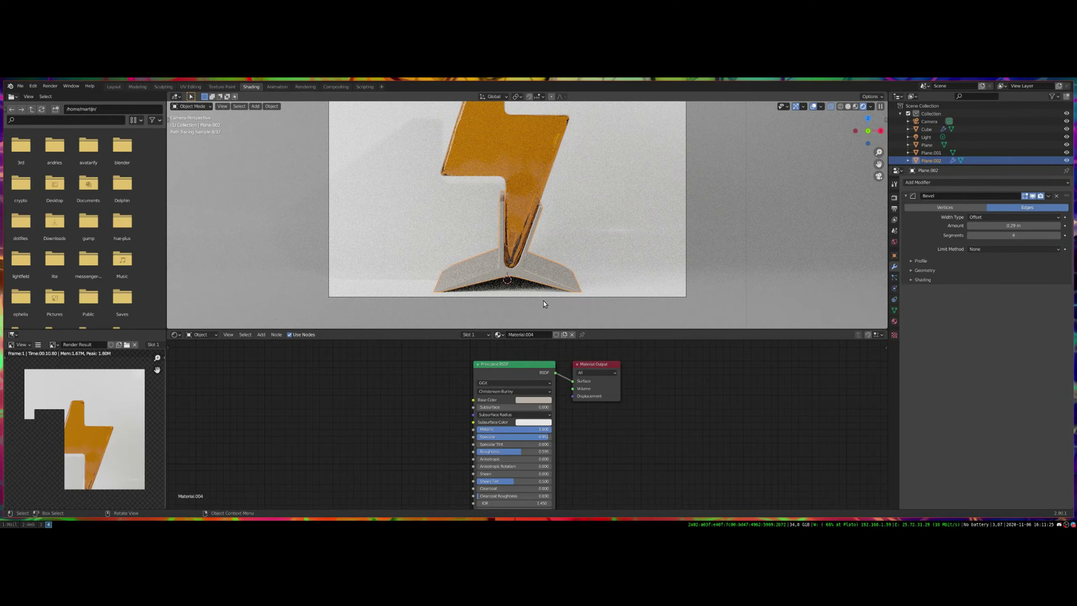
Set the Cycles render samples to 23 and render the camera image
scroll(645, 211, down, 3)
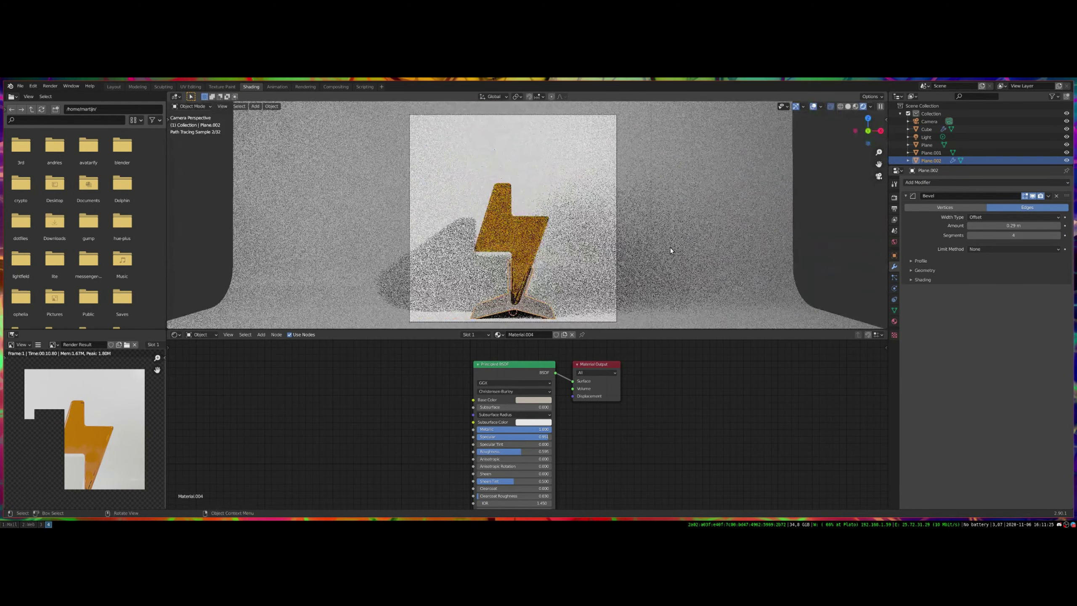
mouse_move(670, 248)
shift+middle_down()
mouse_move(664, 222)
mouse_move(674, 225)
shift+middle_up()
click(895, 198)
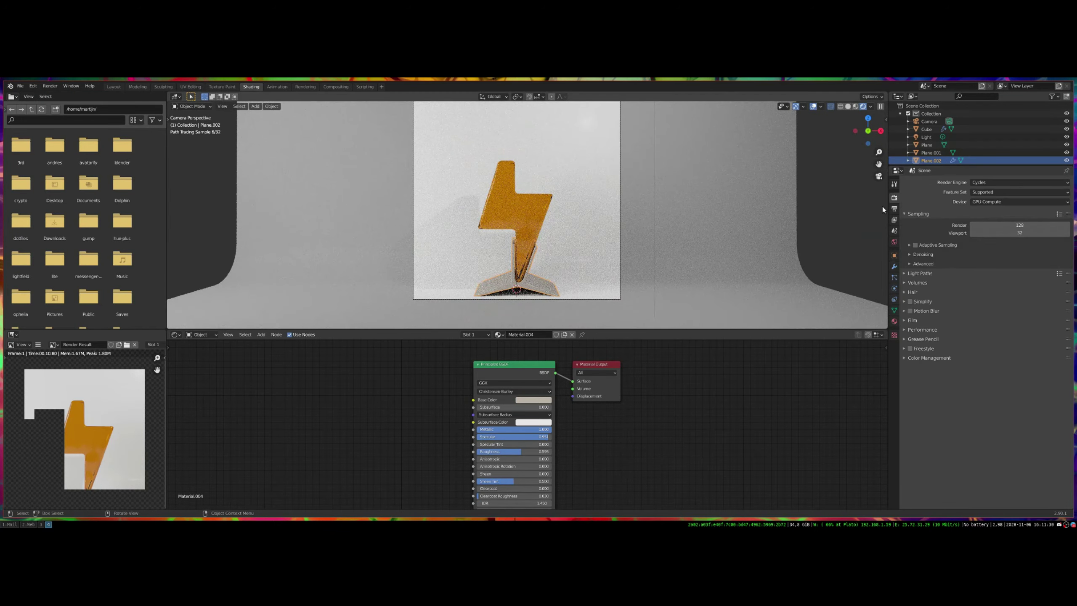
click(1020, 225)
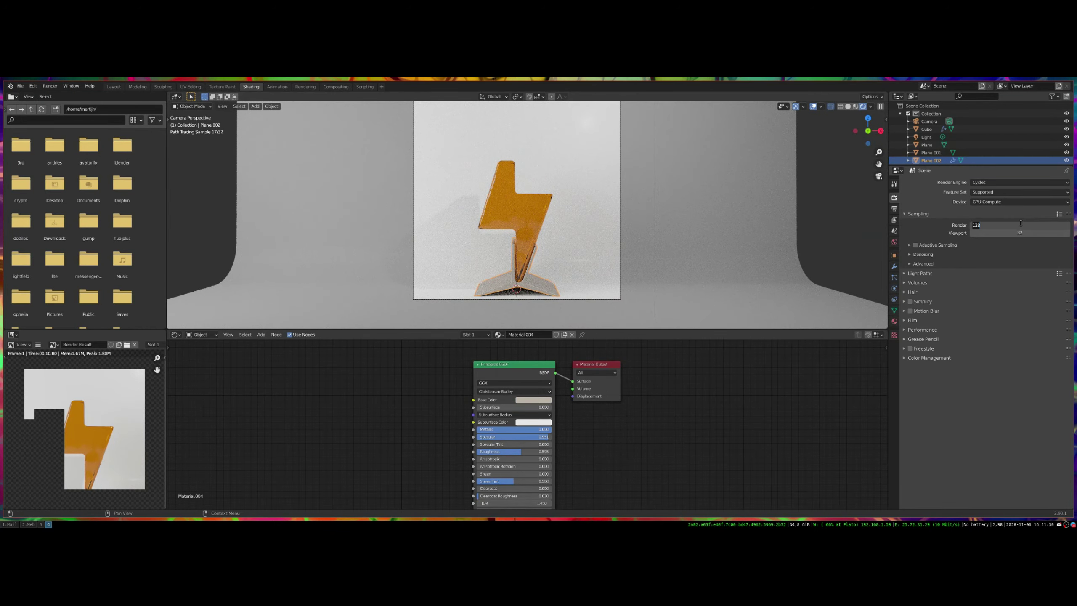
text(23)
key(Return)
key(F12)
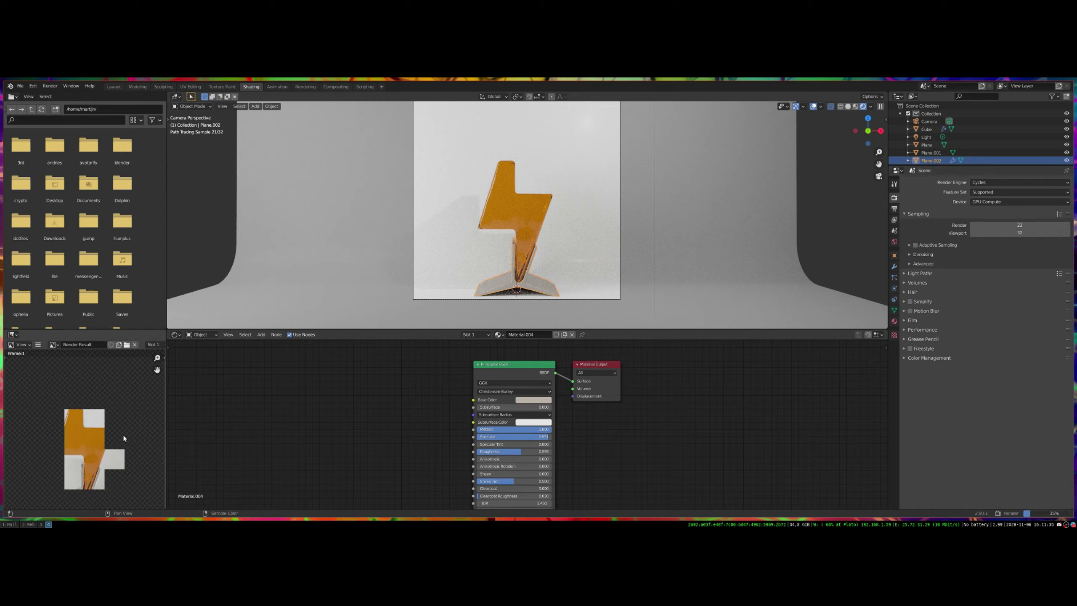
Examine the finished render enlarged in the Rendering workspace and compare it with the Tesla Tequila product photo in the browser
scroll(118, 432, down, 2)
scroll(118, 432, up, 2)
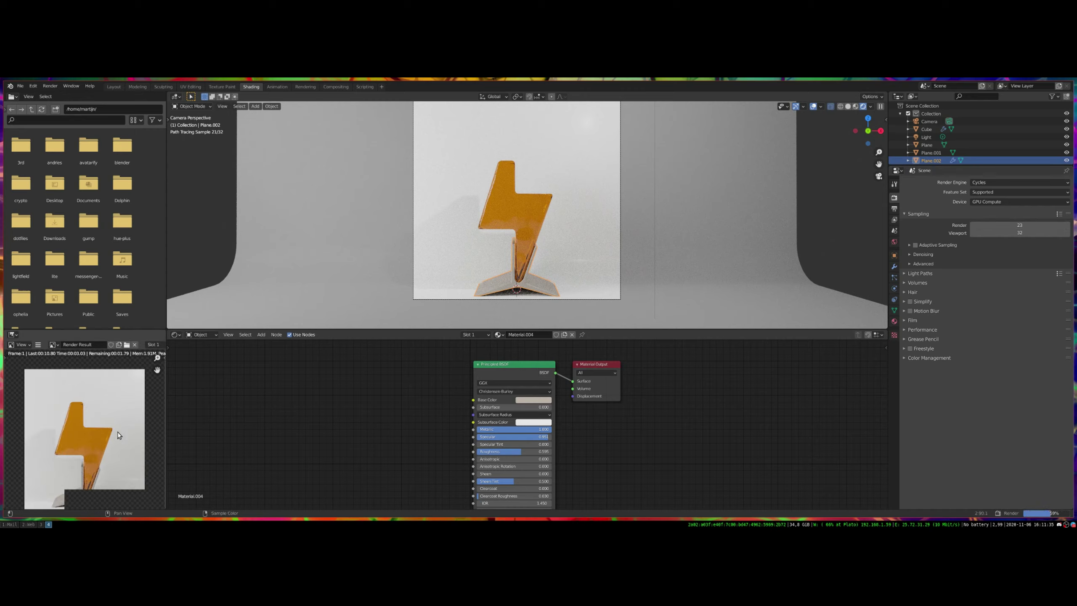
scroll(118, 432, down, 1)
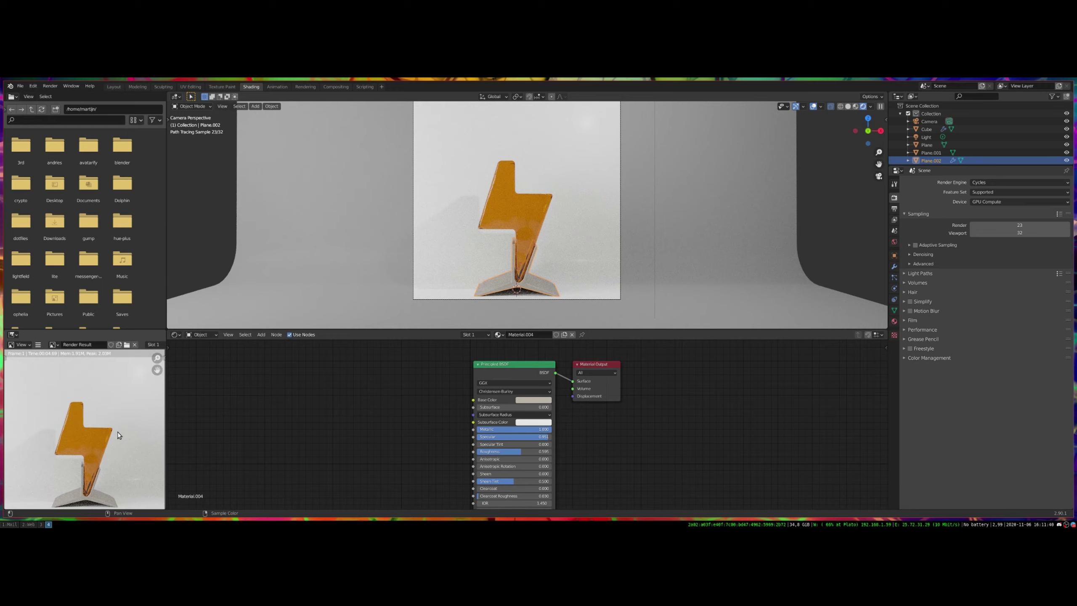
click(303, 87)
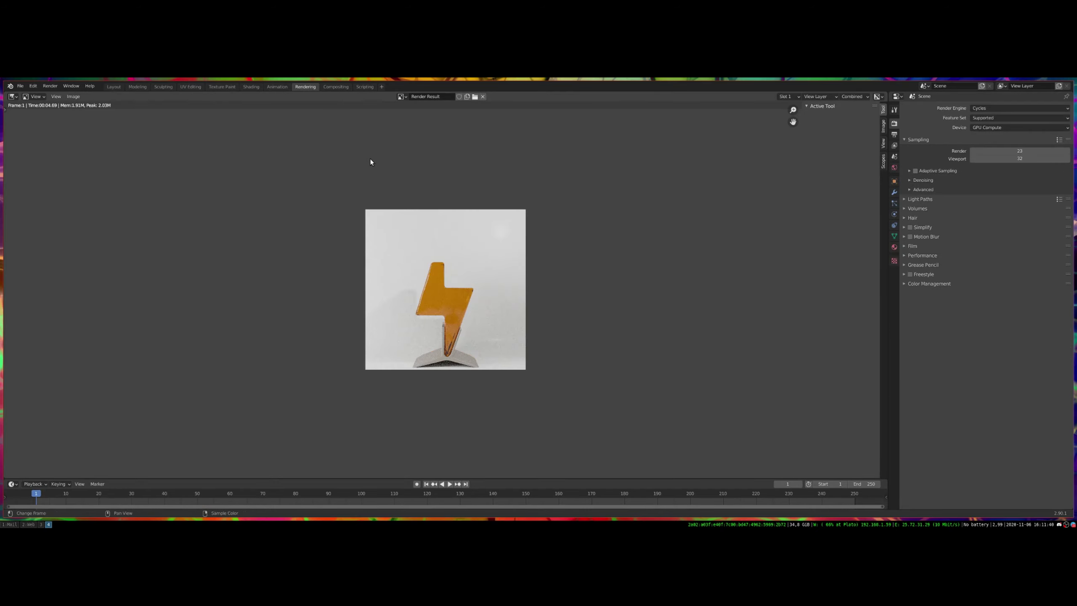
scroll(451, 311, up, 3)
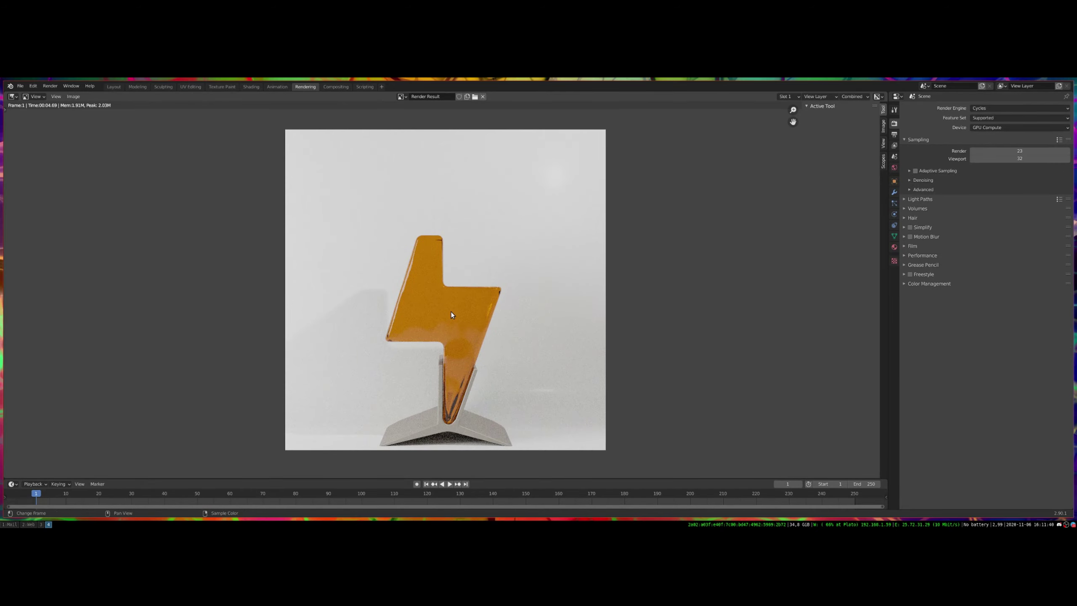
key(super+3)
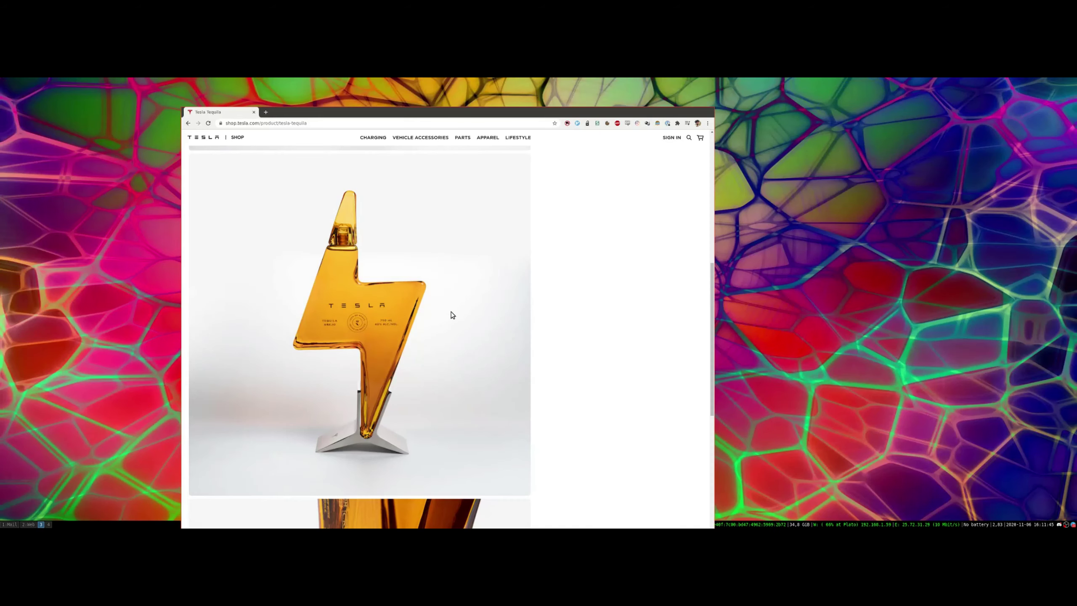
Compare the finished bottle render with the Tesla Tequila product photo in the browser once more
key(super+4)
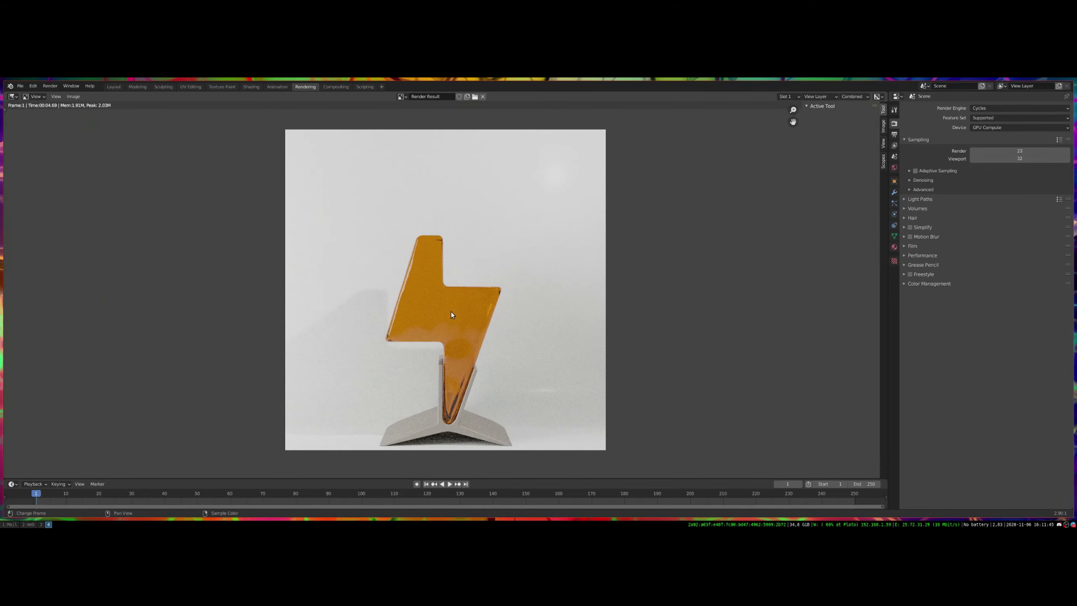
key(super+3)
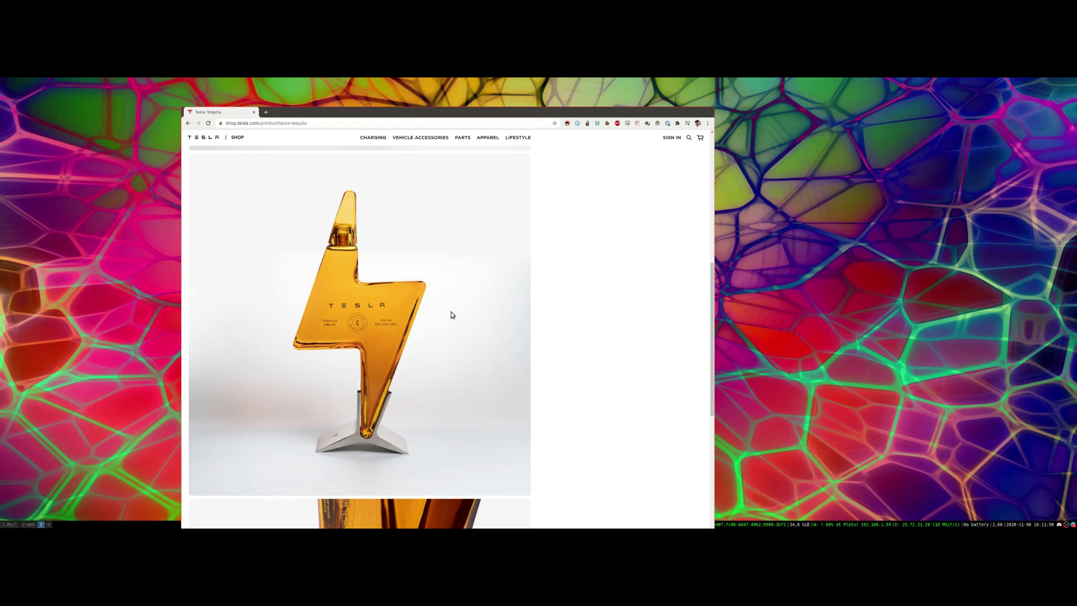
key(super+4)
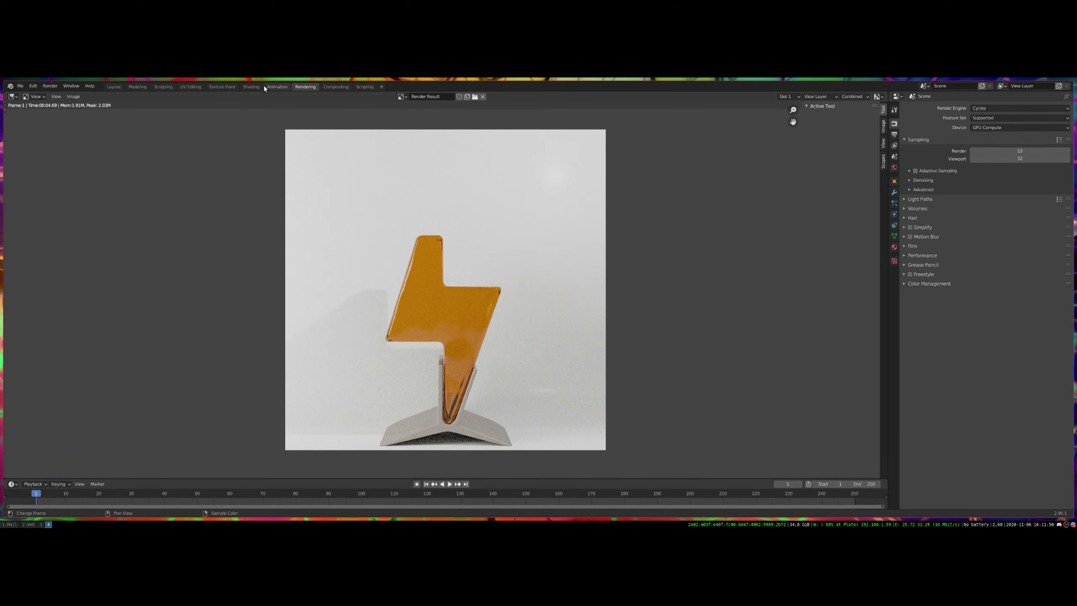
Return to the Shading workspace and set the stand material's roughness to 0
click(336, 87)
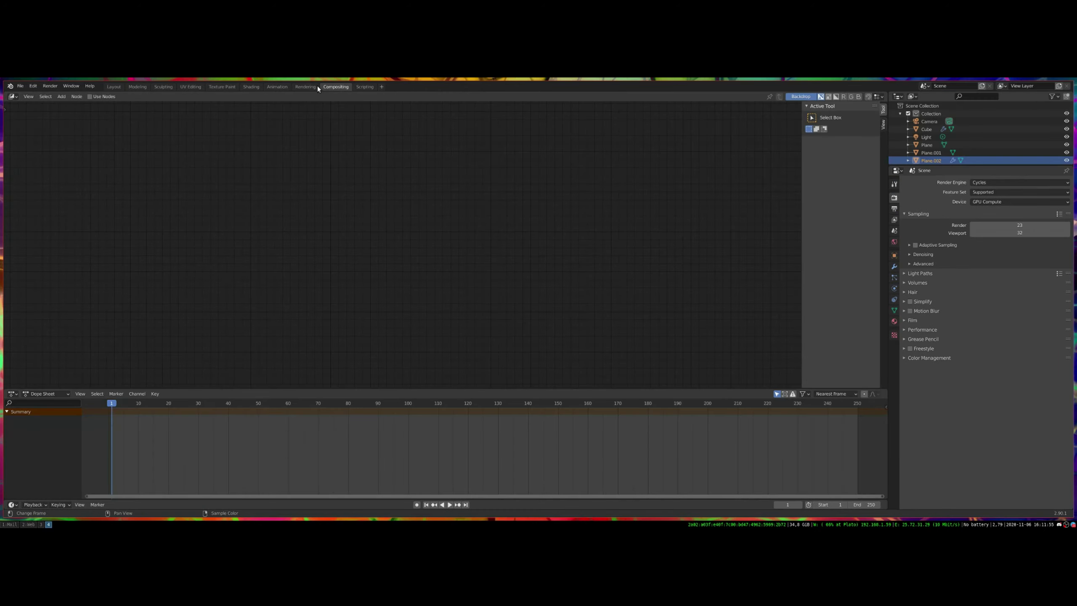
click(251, 87)
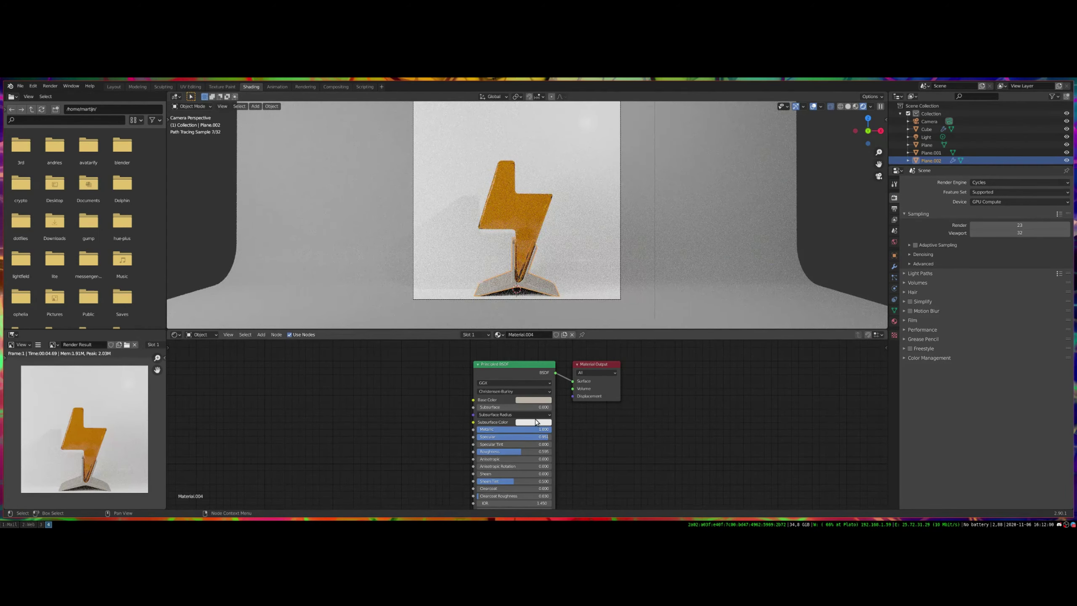
drag(521, 452, 474, 453)
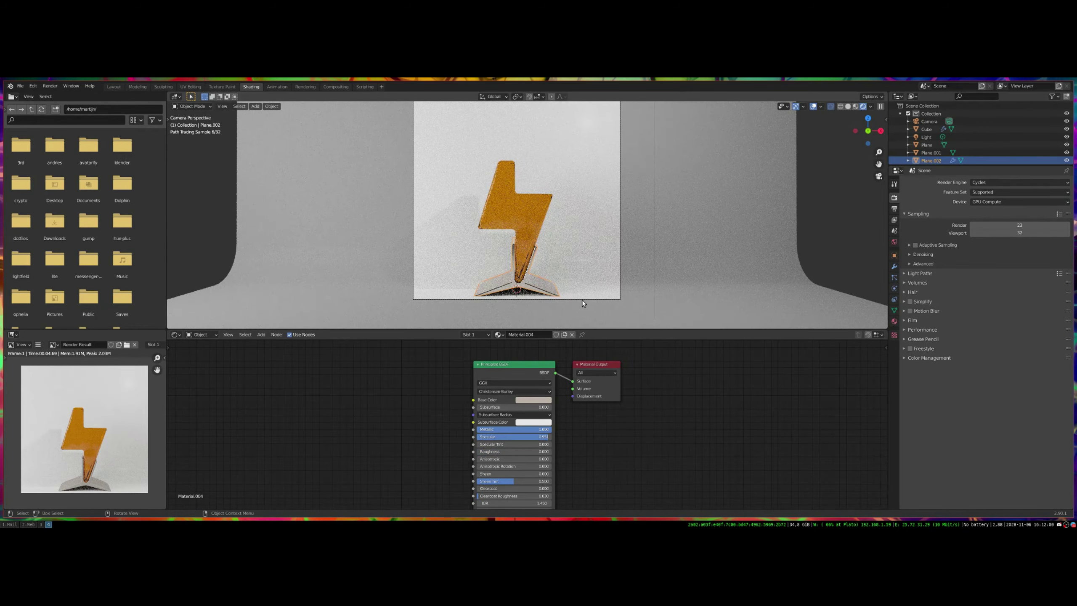
Apply smooth shading to the stand and check its reflections in the rendered camera view
scroll(532, 260, up, 5)
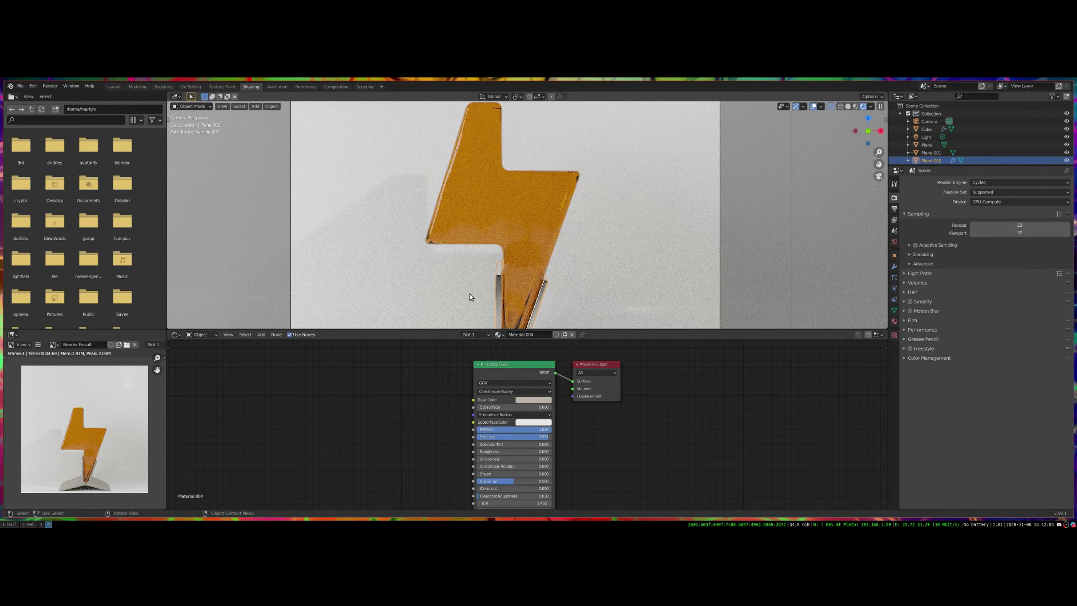
right_click(540, 305)
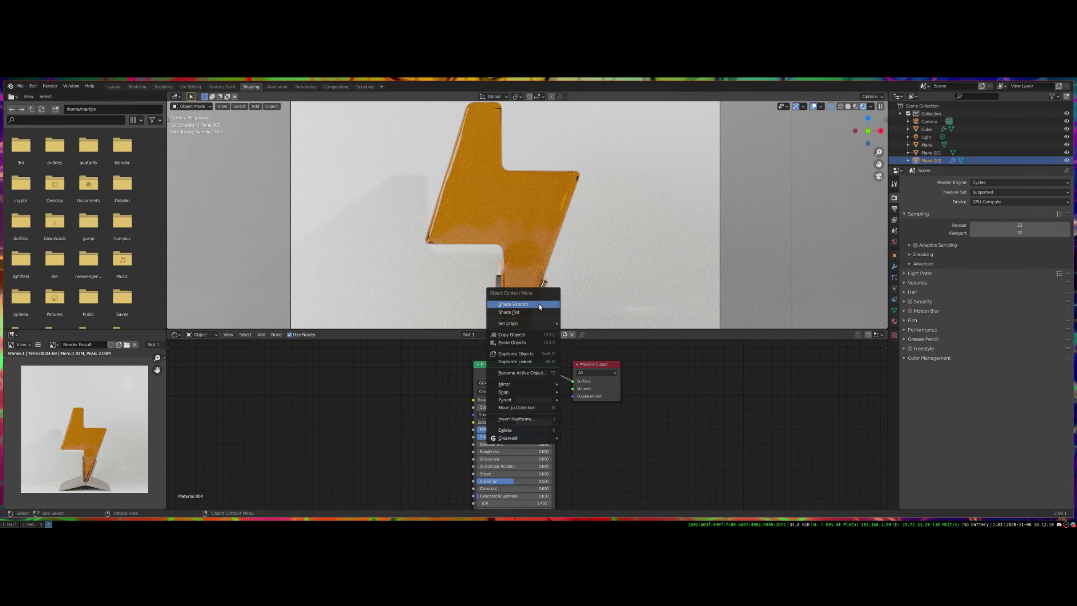
click(537, 304)
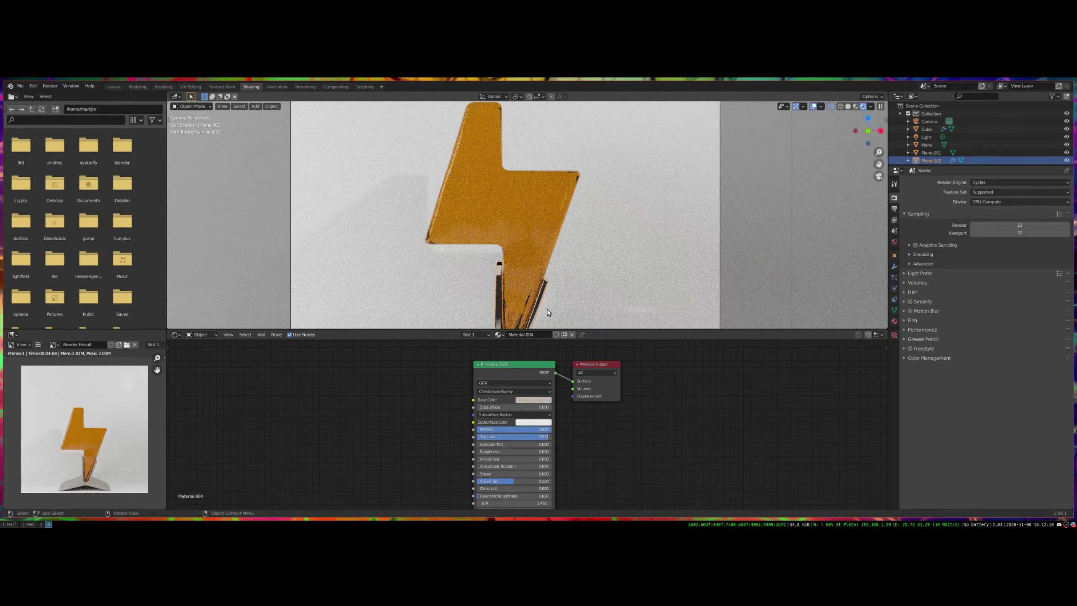
scroll(608, 299, down, 3)
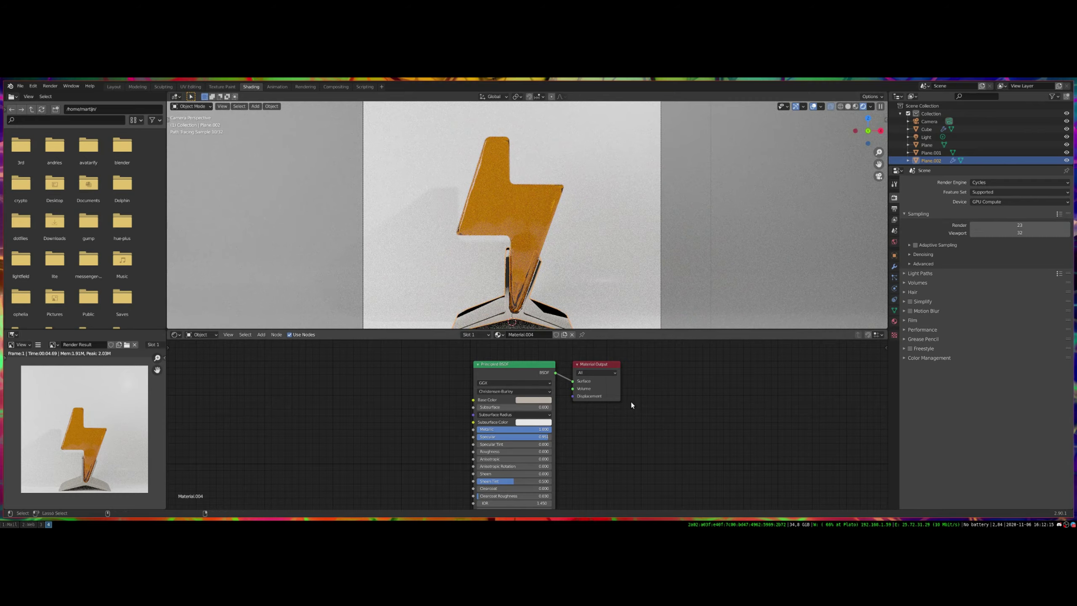
key(super+2)
key(super+4)
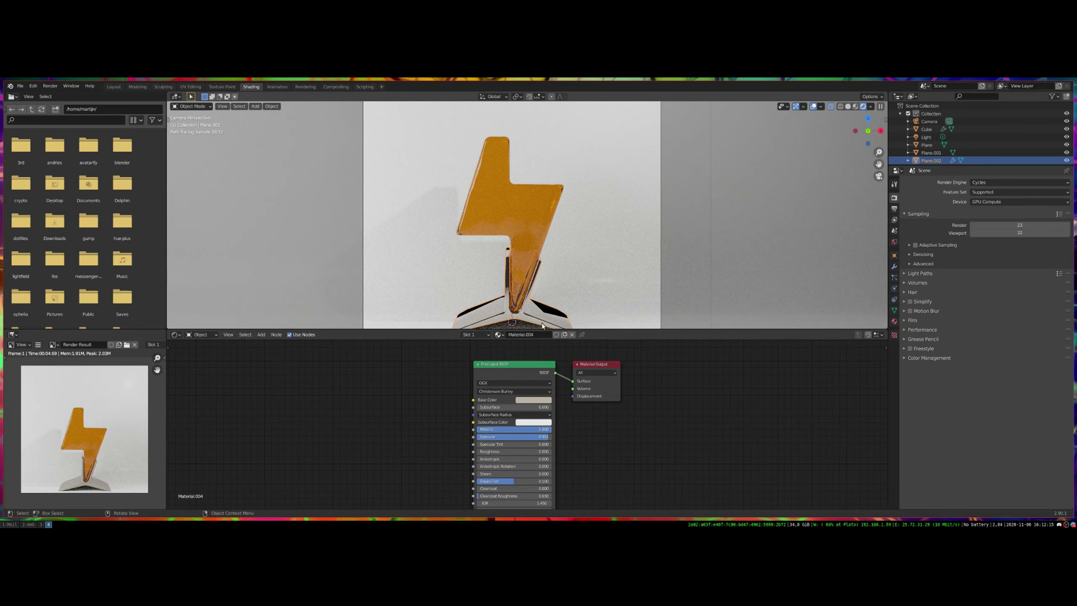
Raise the top edge of the backdrop's vertical wall along the Z axis to make the wall taller
scroll(539, 306, down, 3)
key(Tab)
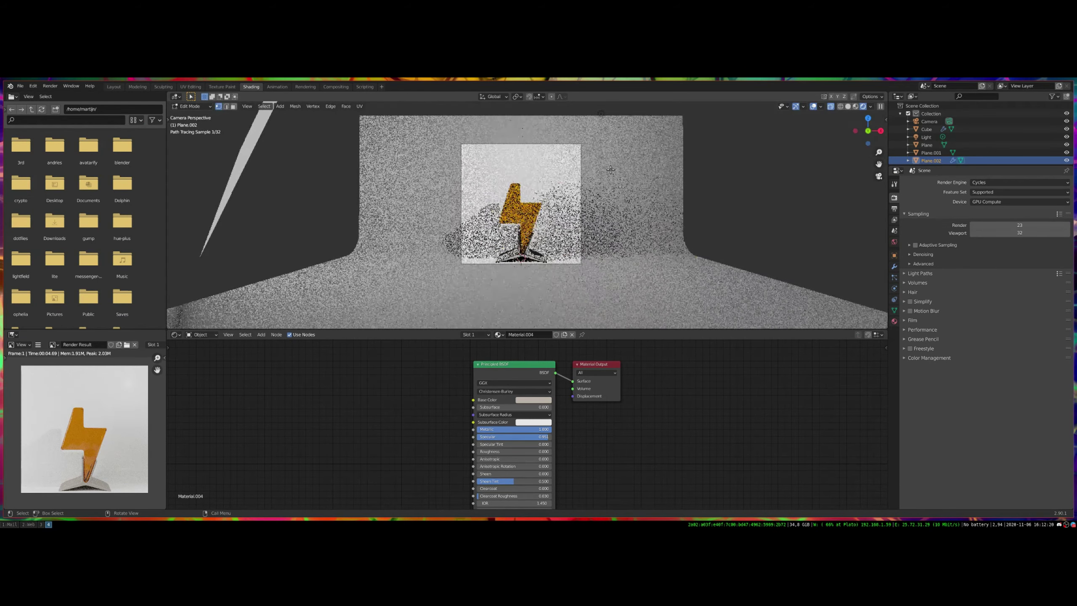
key(Tab)
click(387, 126)
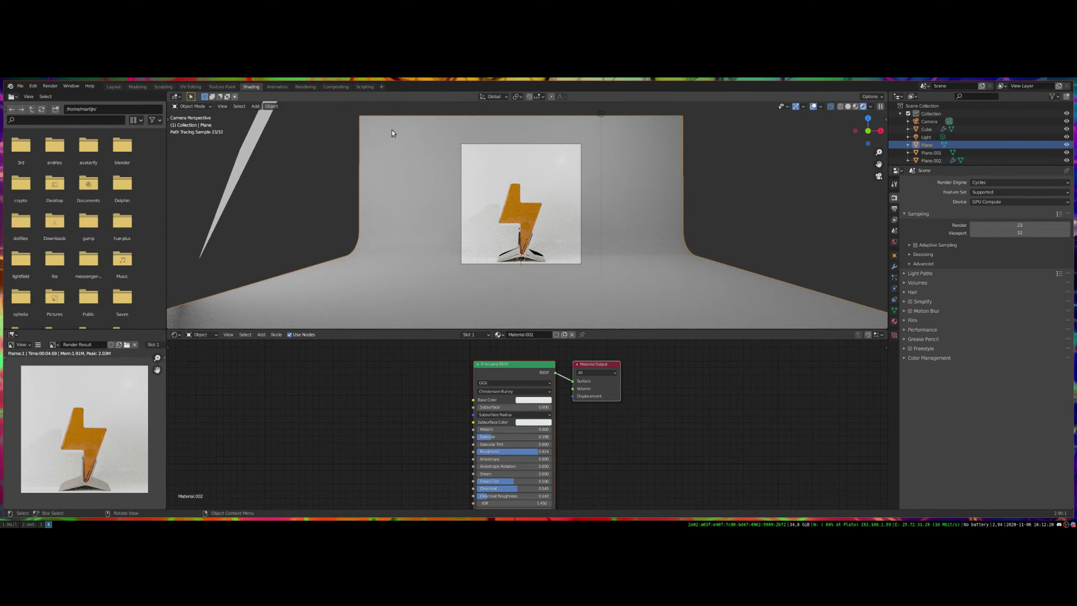
key(a)
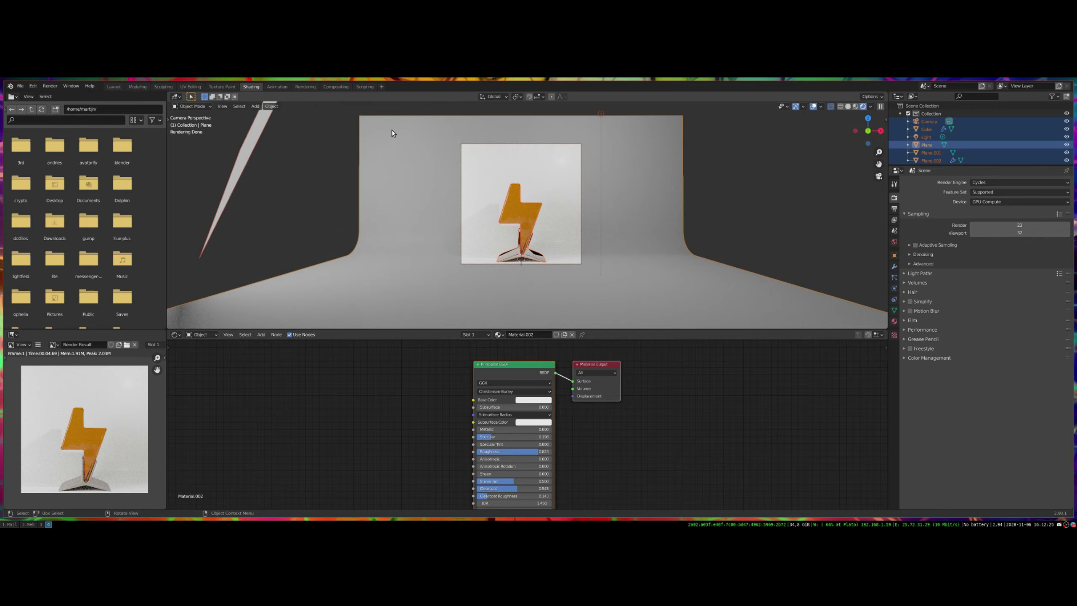
key(Tab)
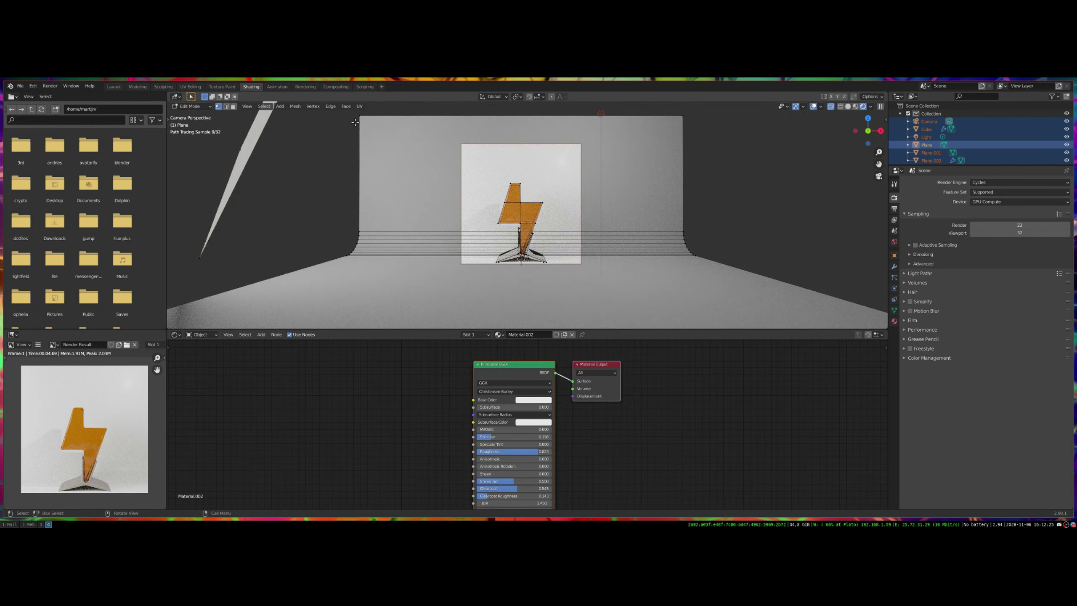
key(z)
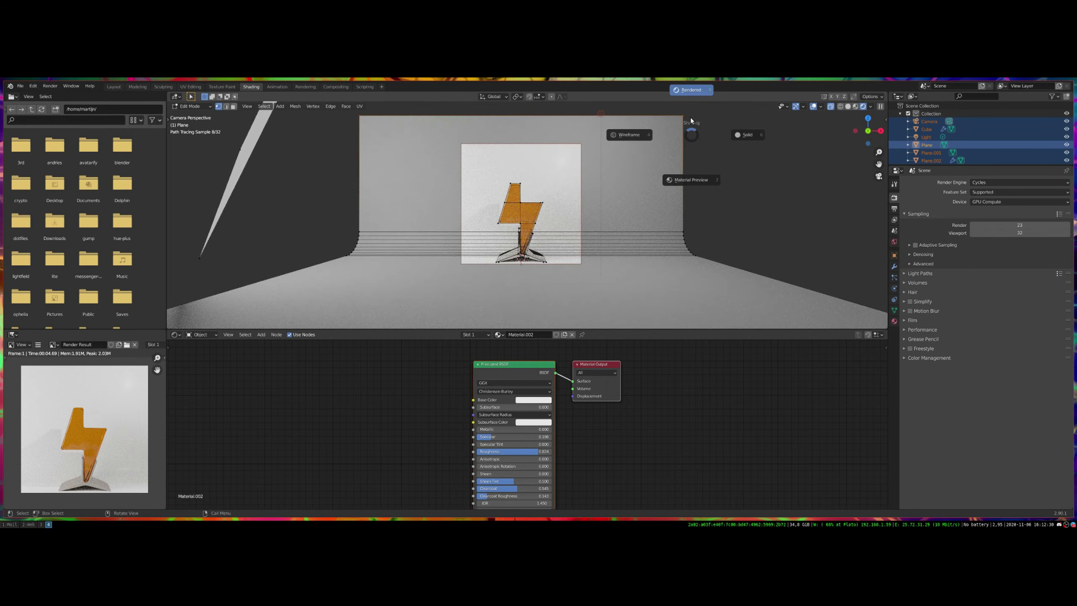
click(691, 121)
key(g)
key(z)
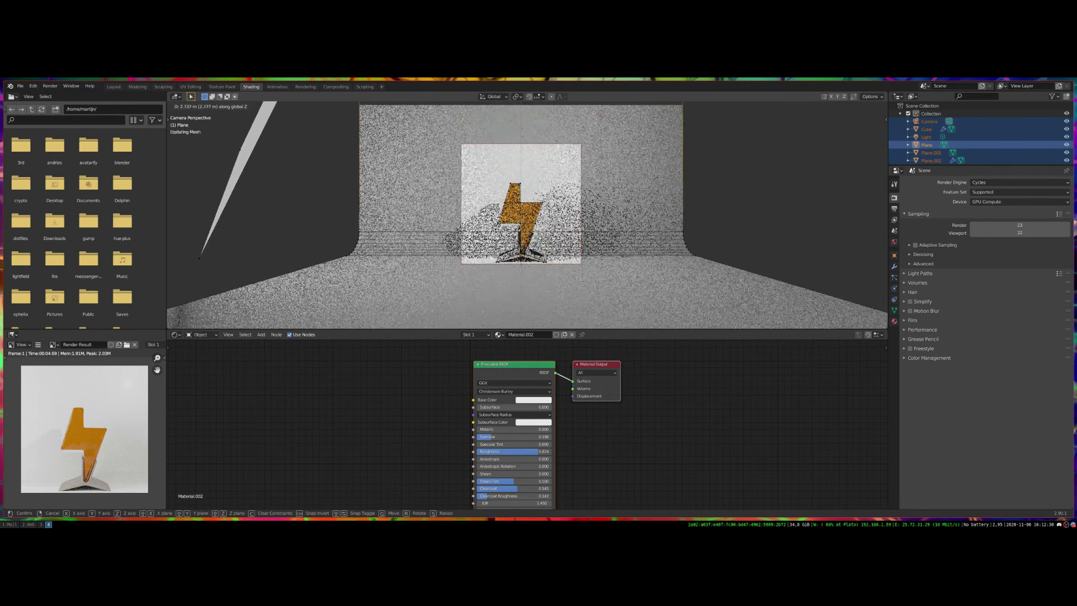
key(Return)
key(Tab)
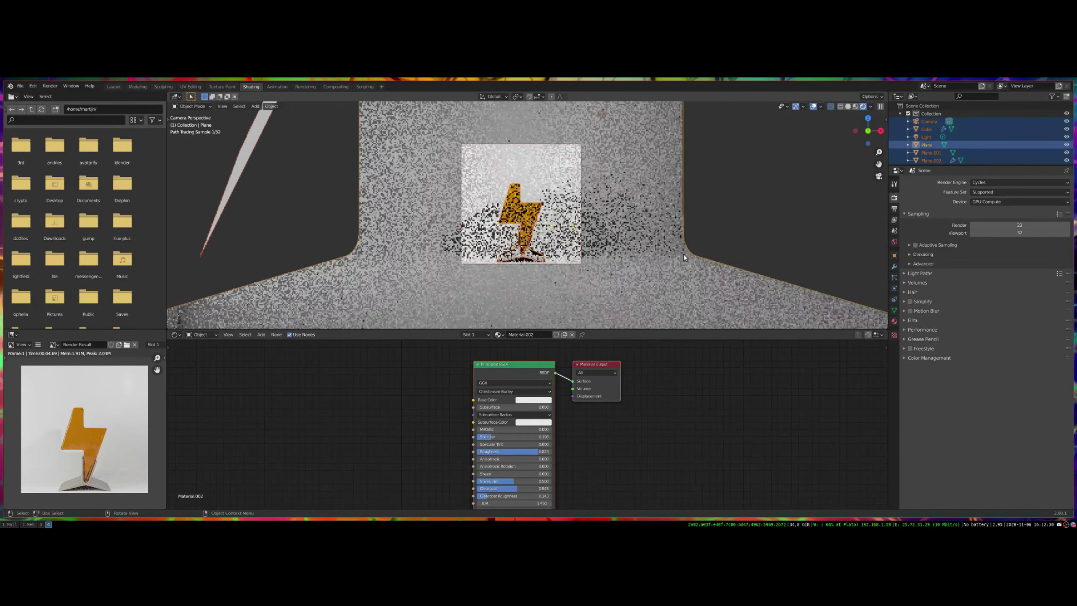
Scale up the emissive light plane beside the bottle and check the lighting through the camera
scroll(683, 254, up, 5)
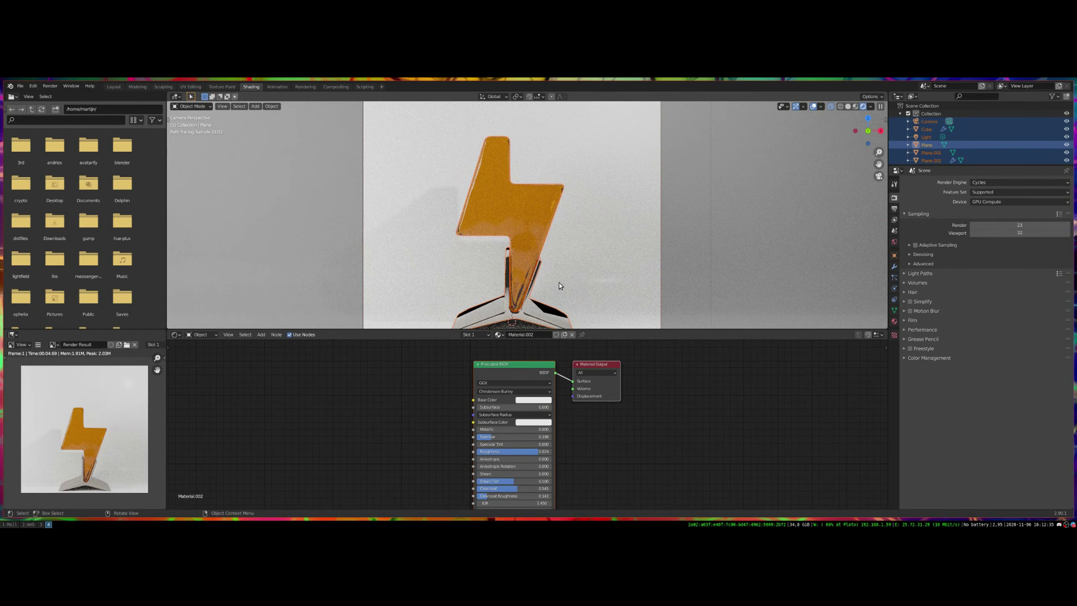
scroll(582, 283, down, 3)
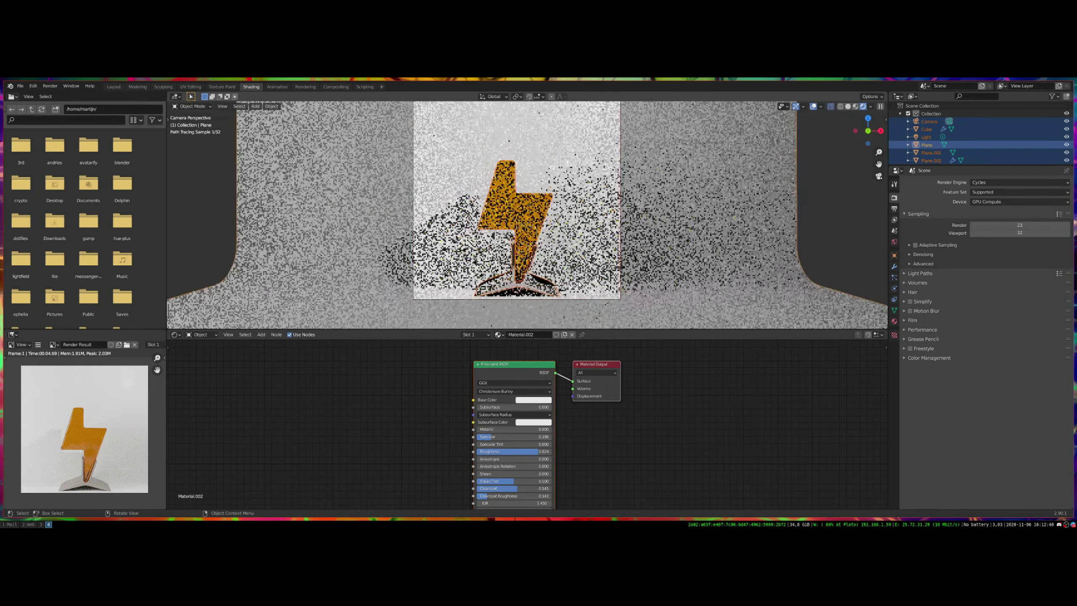
middle_drag(525, 266, 486, 230)
click(485, 230)
key(s)
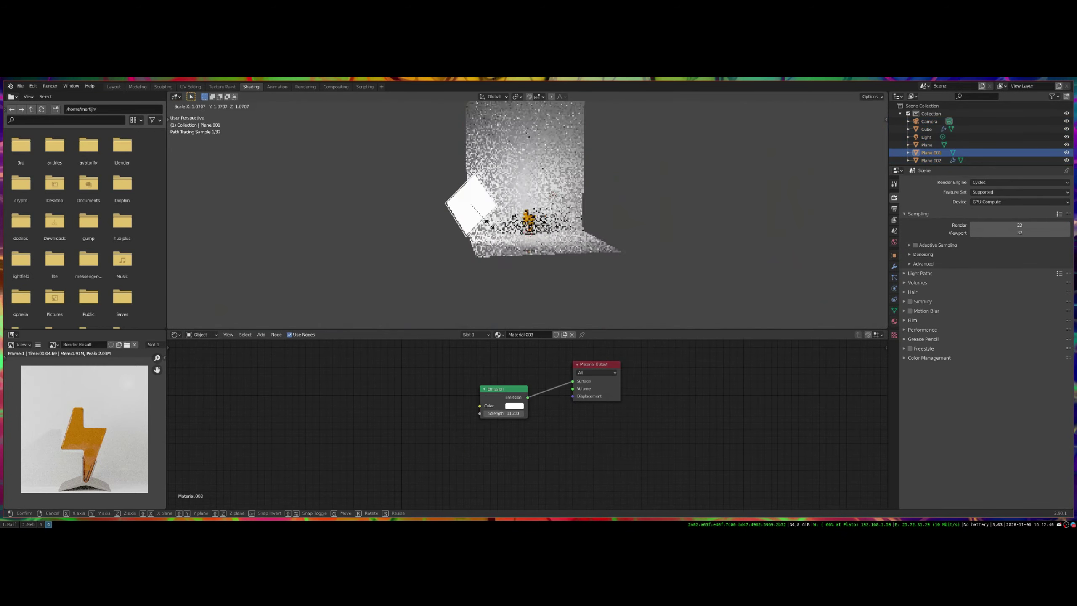
key(Return)
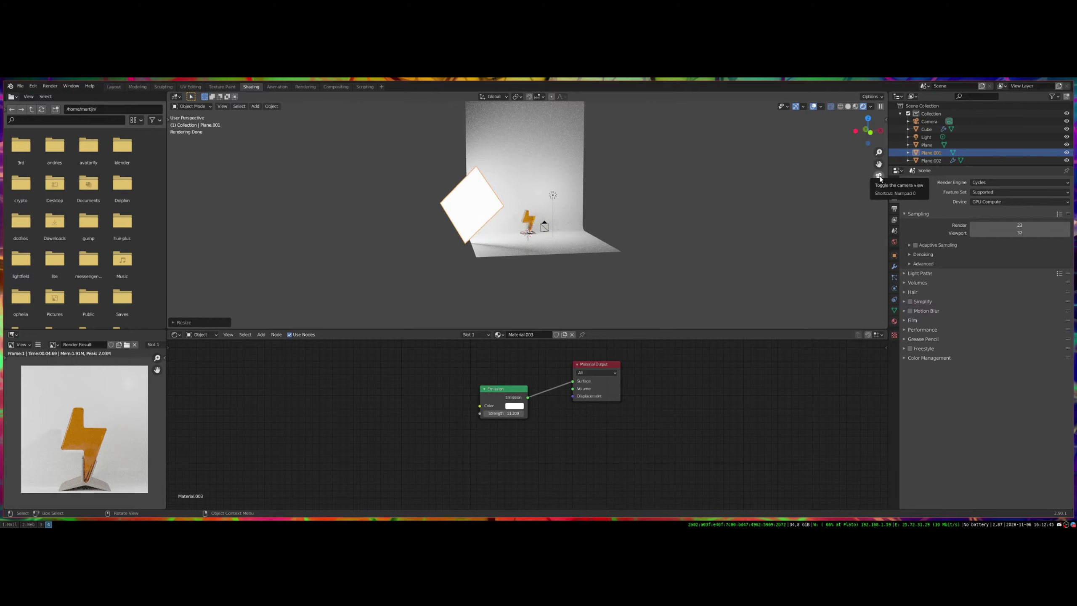
click(879, 176)
scroll(617, 269, up, 5)
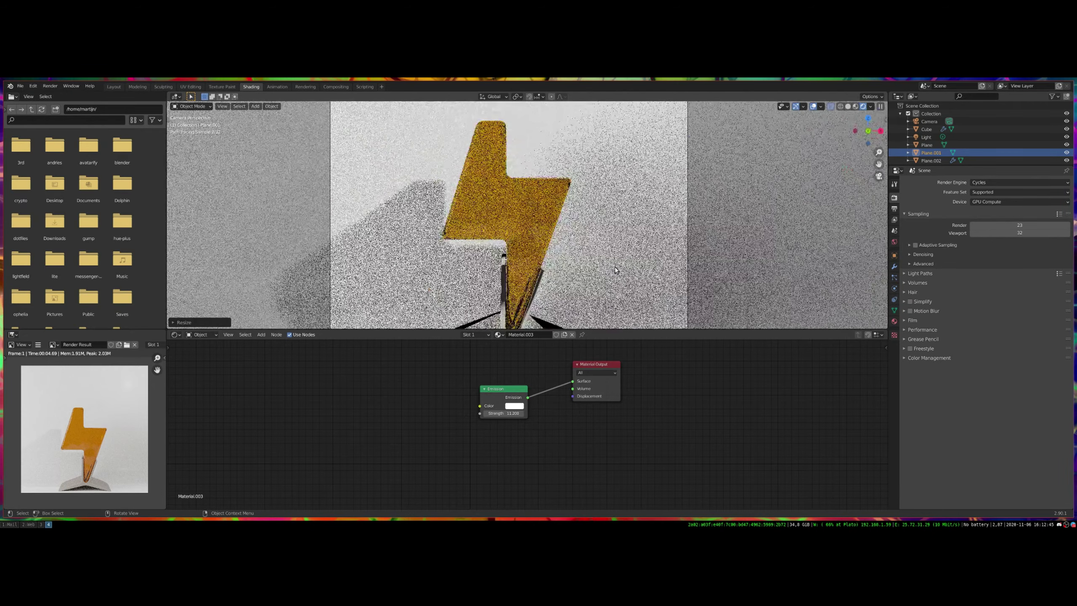
scroll(616, 270, down, 3)
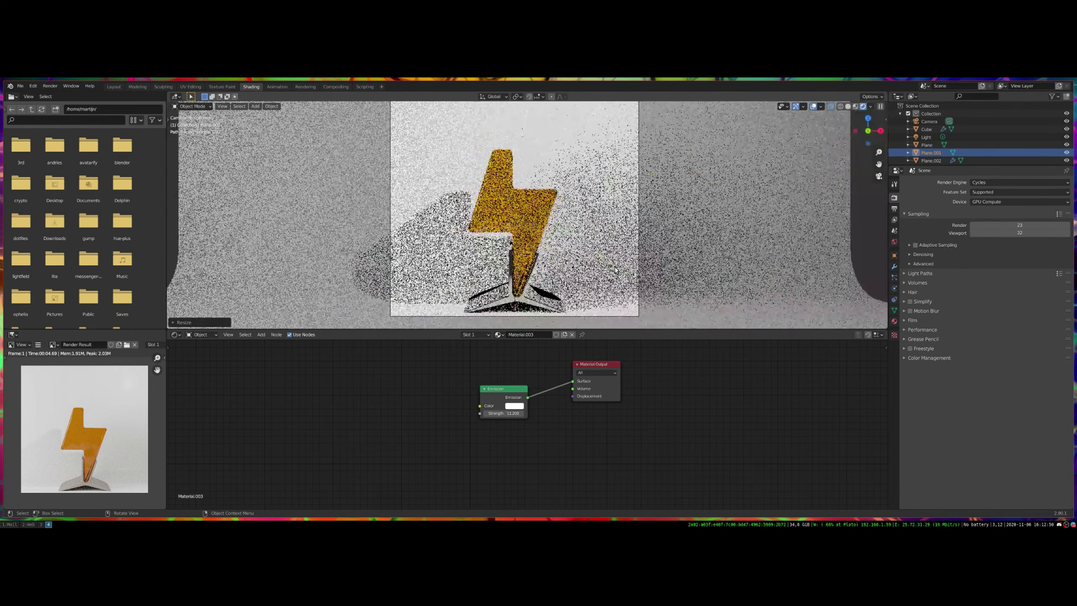
scroll(616, 269, down, 4)
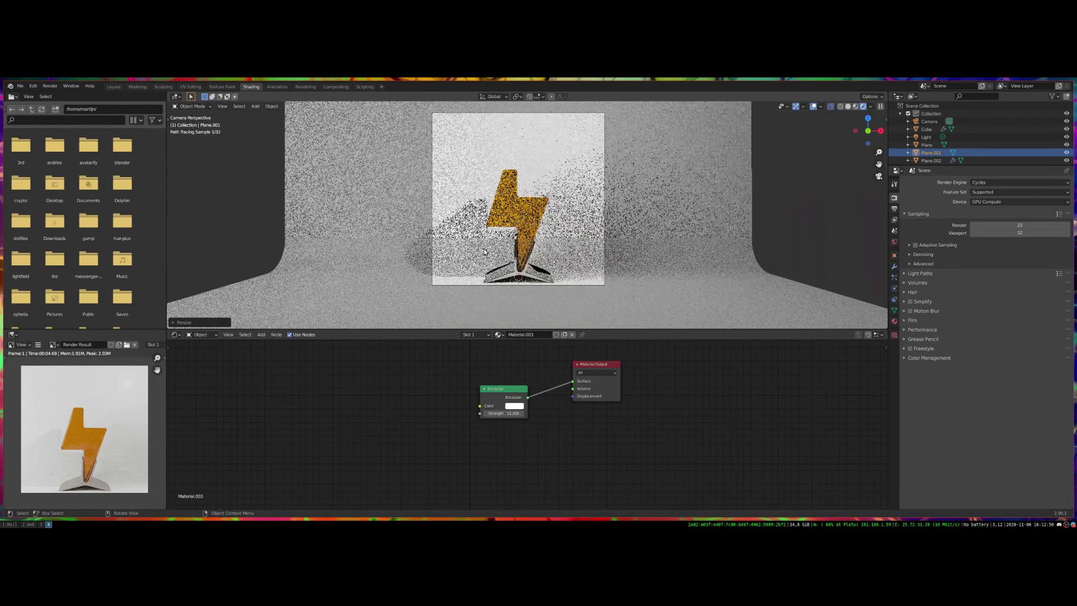
Duplicate the light plane to the opposite side of the bottle, rotate the copy in top view and check the lighting through the camera
middle_drag(481, 248, 494, 253)
scroll(494, 253, down, 5)
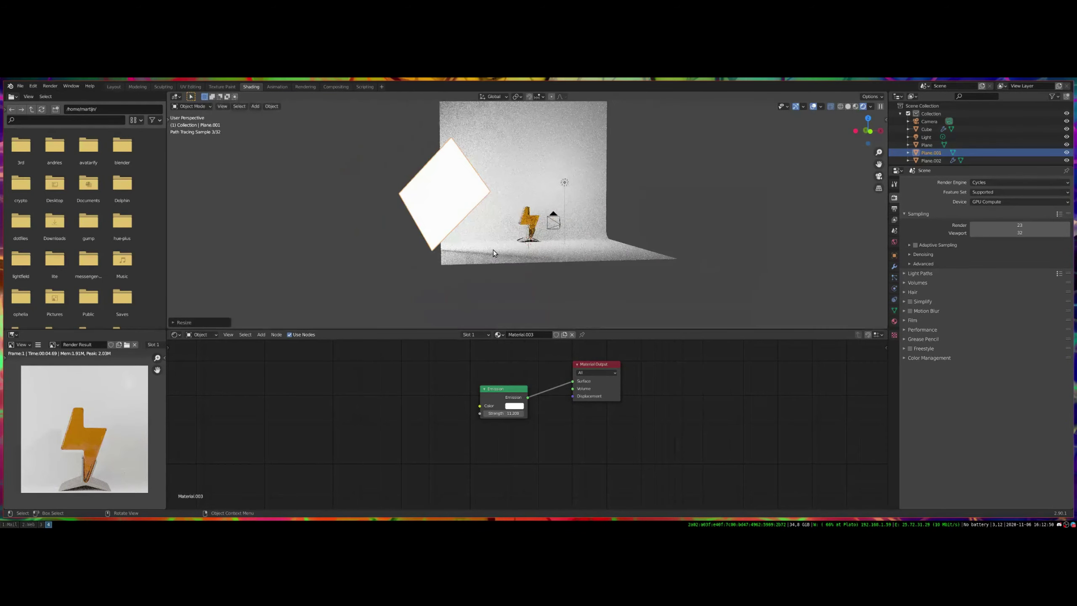
click(868, 119)
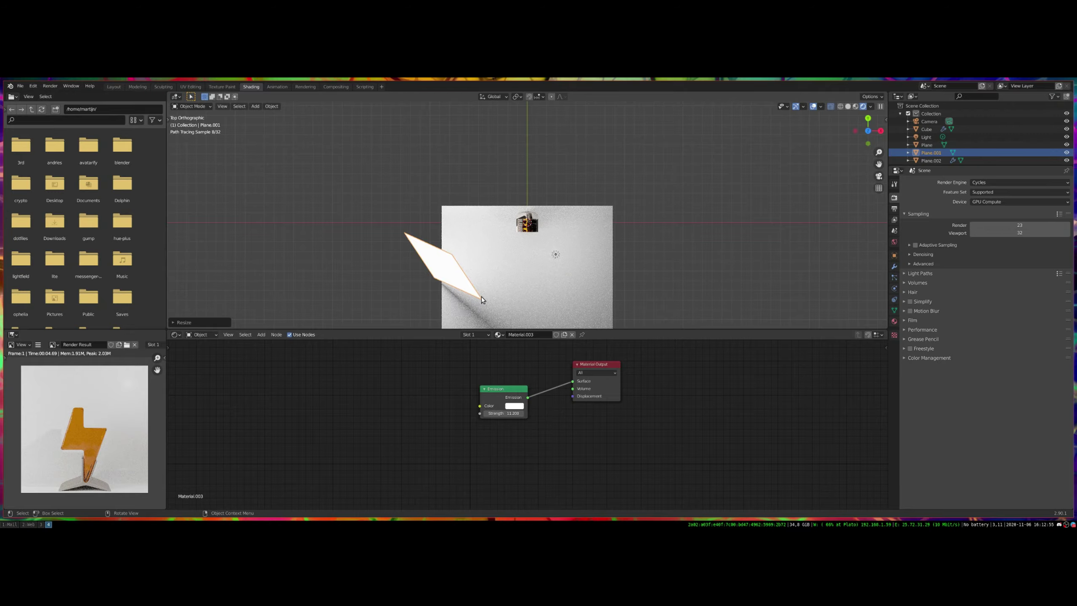
key(shift+d)
key(r)
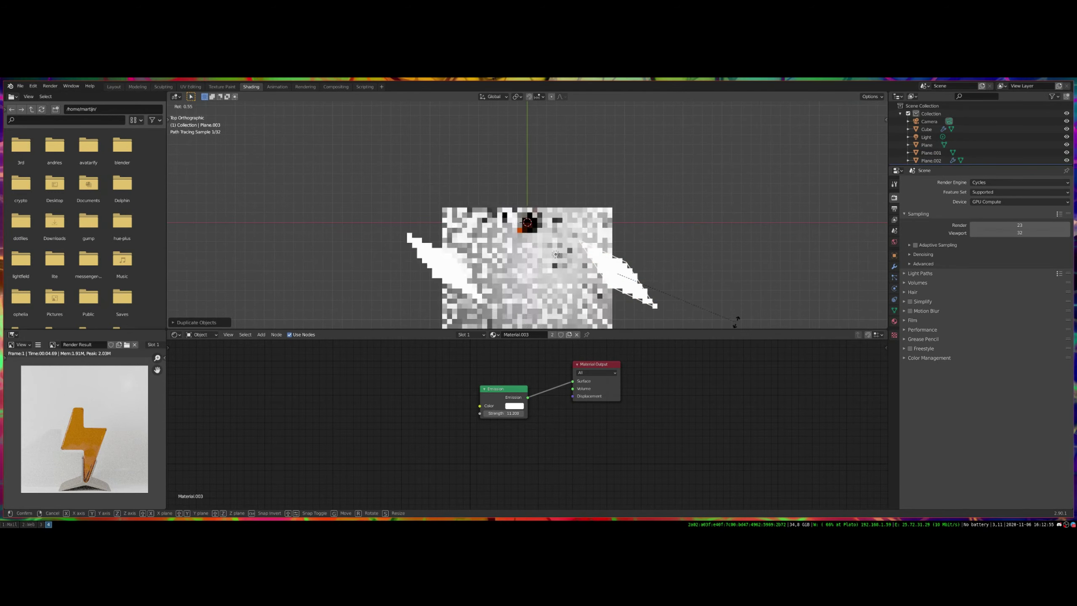
click(695, 170)
key(KP_0)
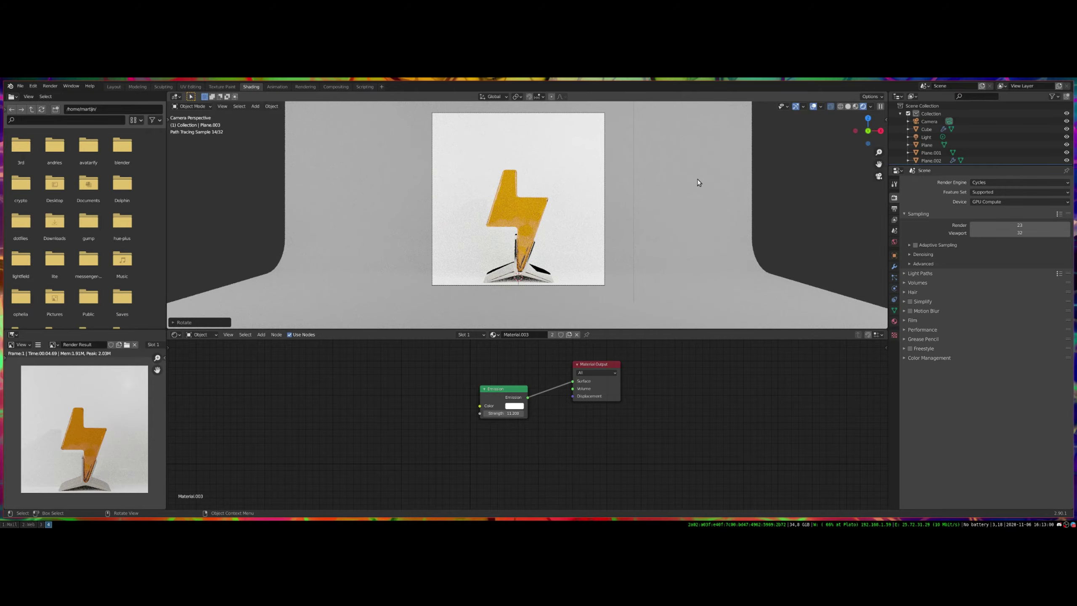
Add a horizontal loop cut across the upper part of the backdrop's vertical wall
middle_drag(699, 180, 563, 172)
click(538, 177)
key(Tab)
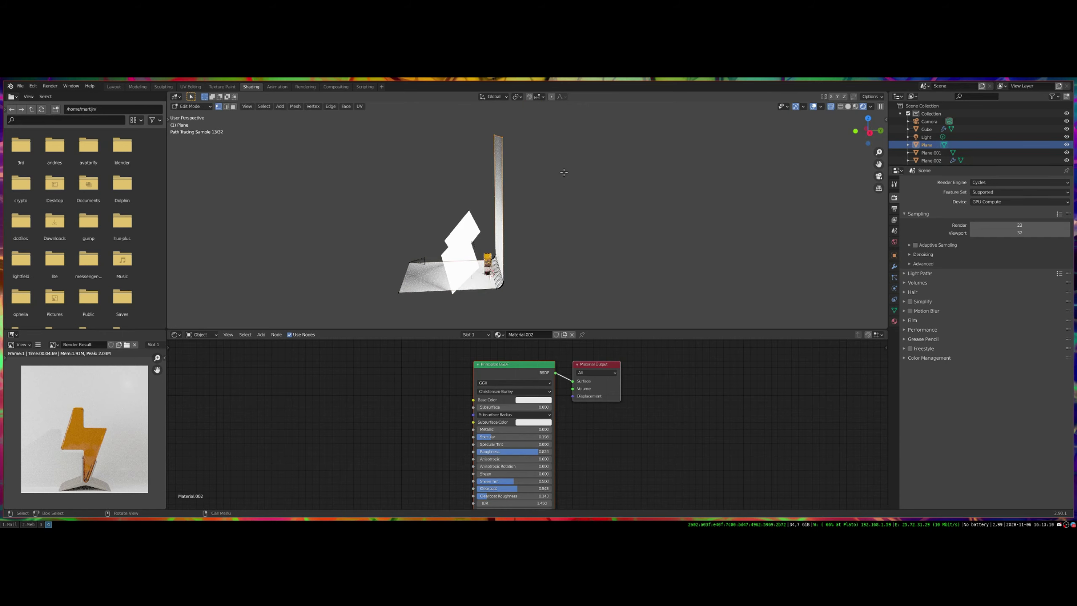
middle_drag(513, 202, 489, 198)
key(shift+e)
key(Escape)
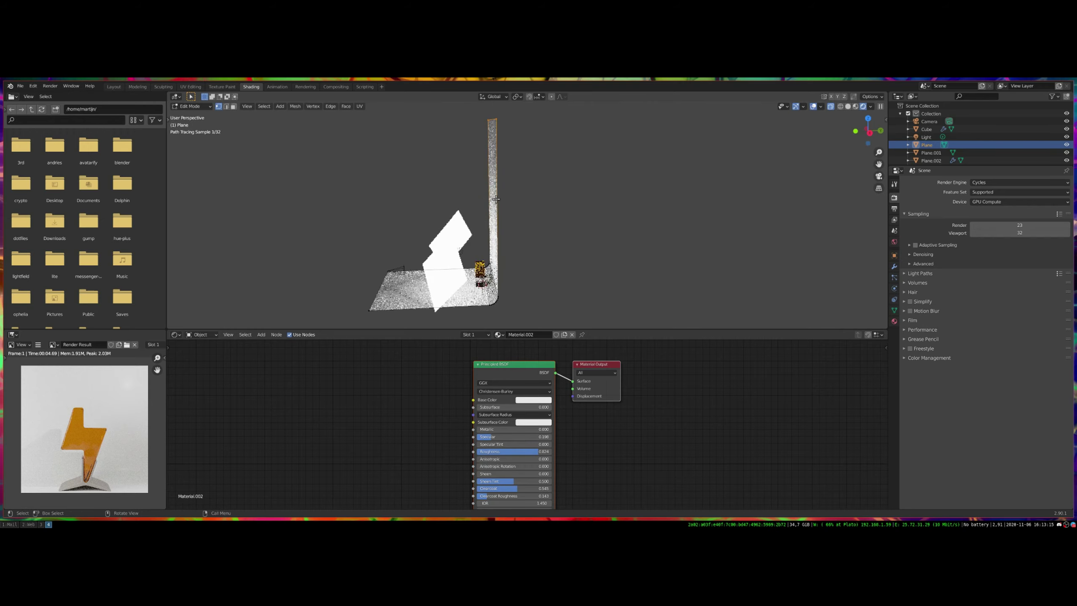
click(492, 193)
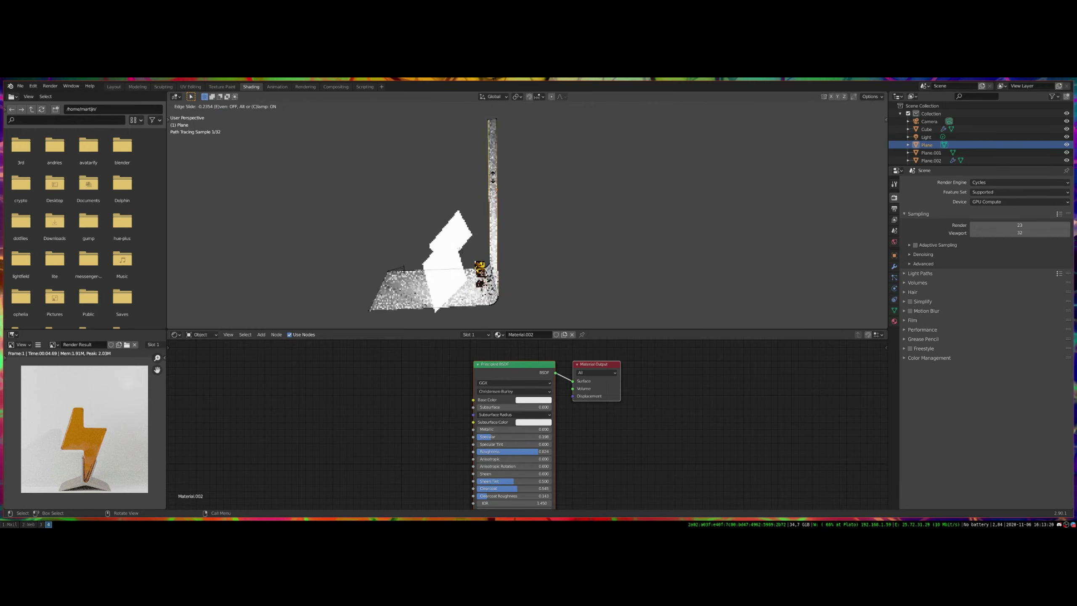
Move the backdrop wall's top edge forward and down so the section above the loop cut overhangs the set like a ceiling
click(472, 138)
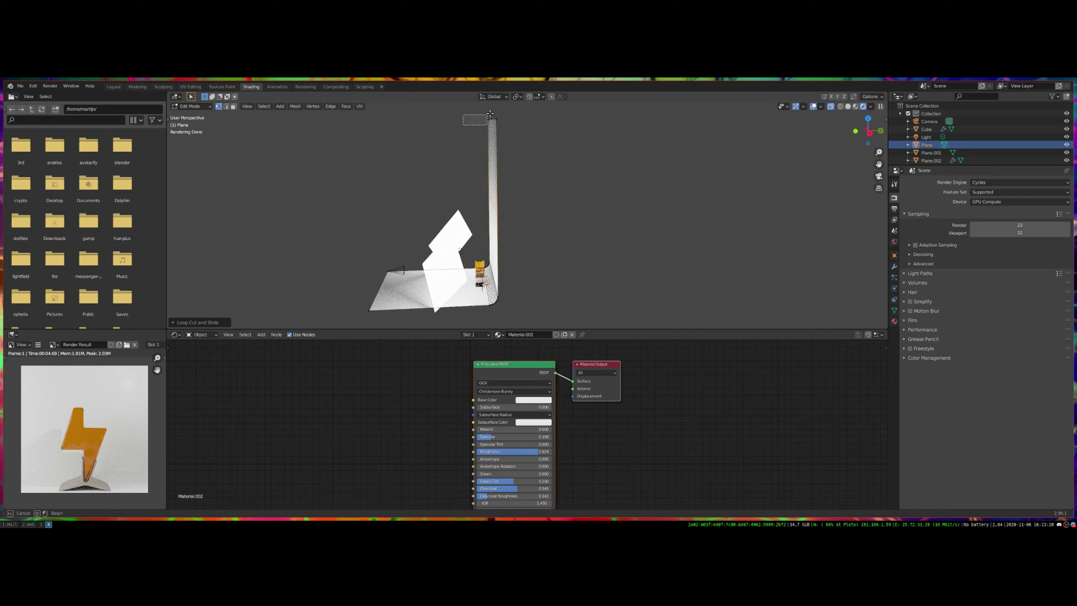
key(g)
click(447, 194)
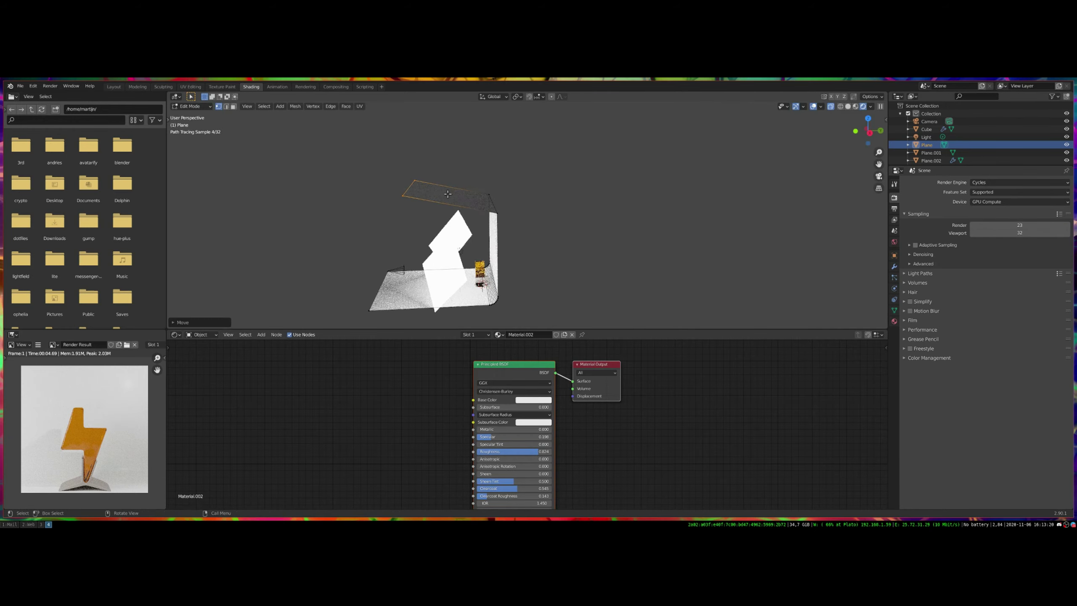
Bevel the edge between the backdrop's wall and overhang with 4 segments and check the result through the camera
key(ctrl+b)
key(Escape)
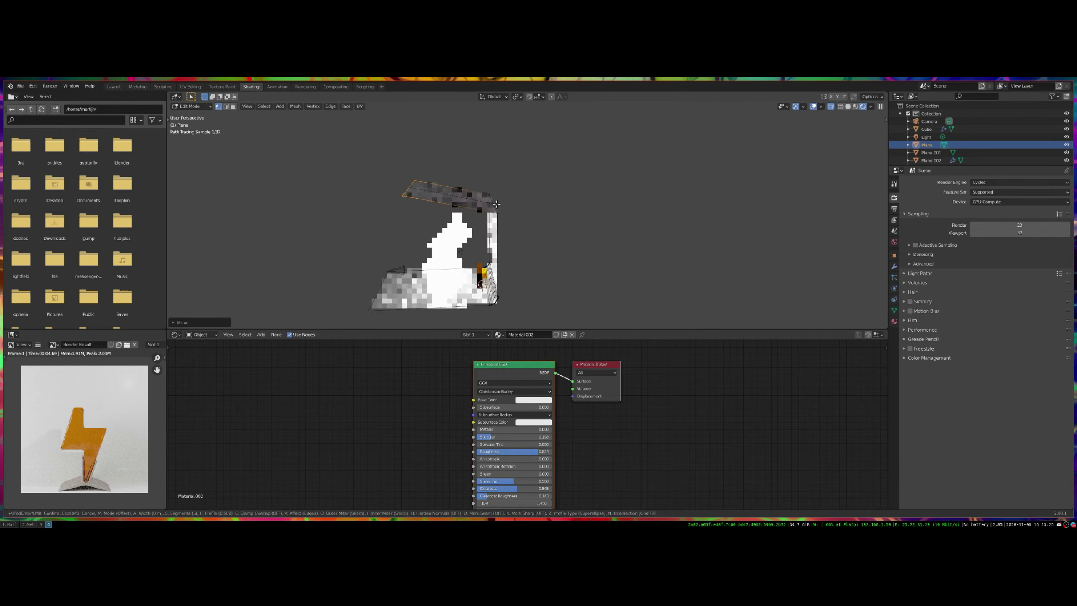
key(ctrl+b)
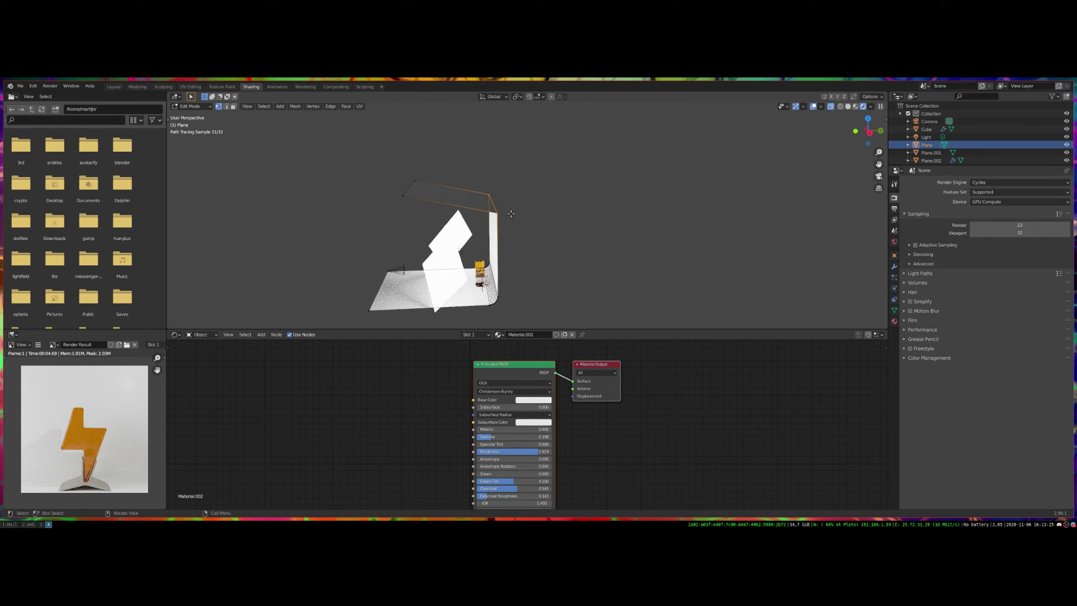
scroll(512, 210, down, 5)
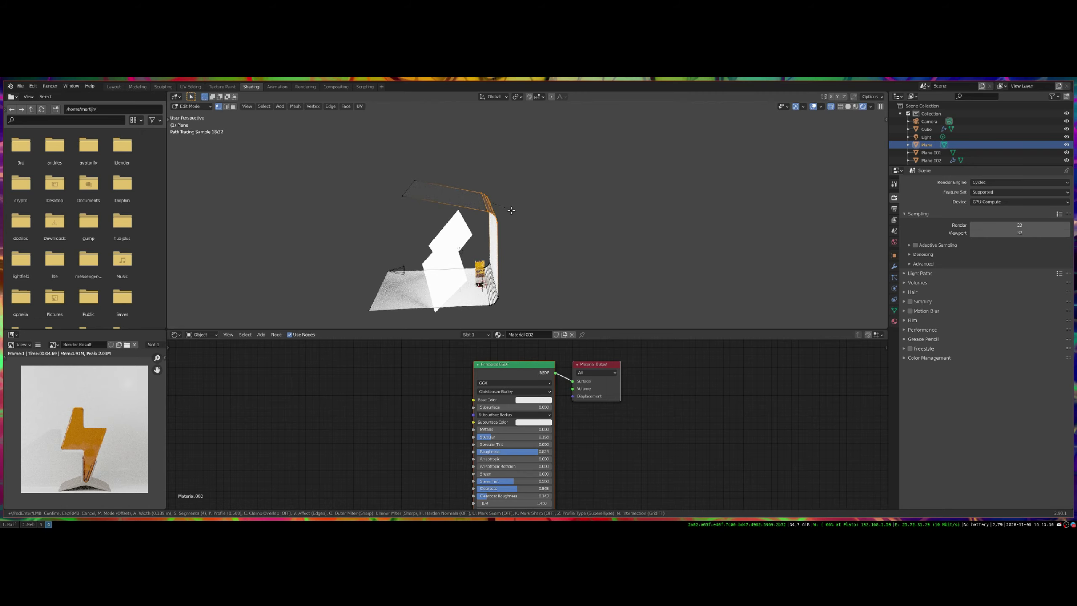
key(Return)
key(Tab)
middle_drag(467, 293, 571, 271)
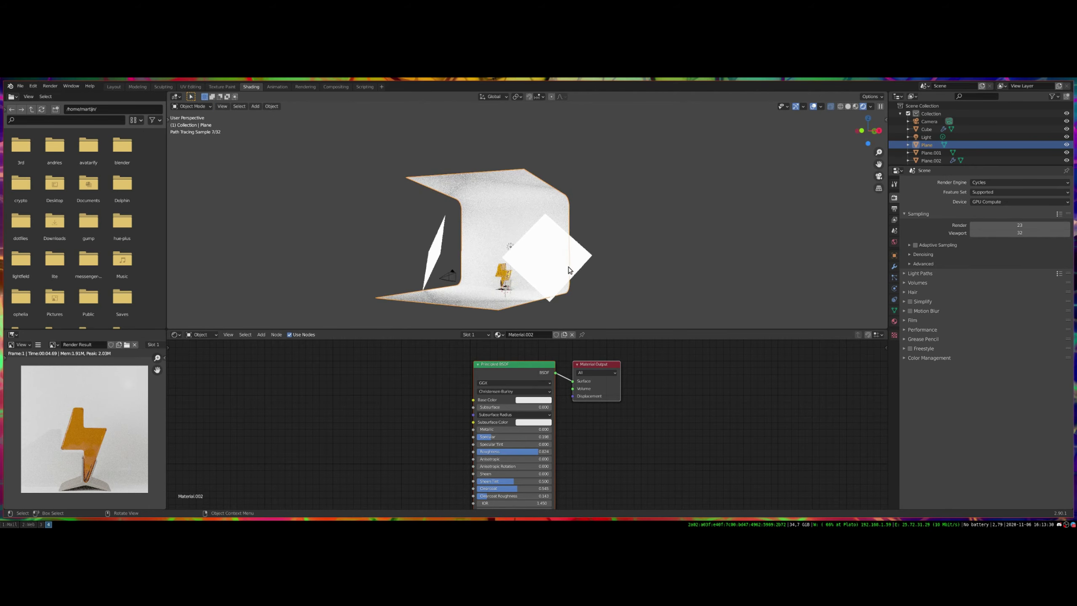
click(879, 176)
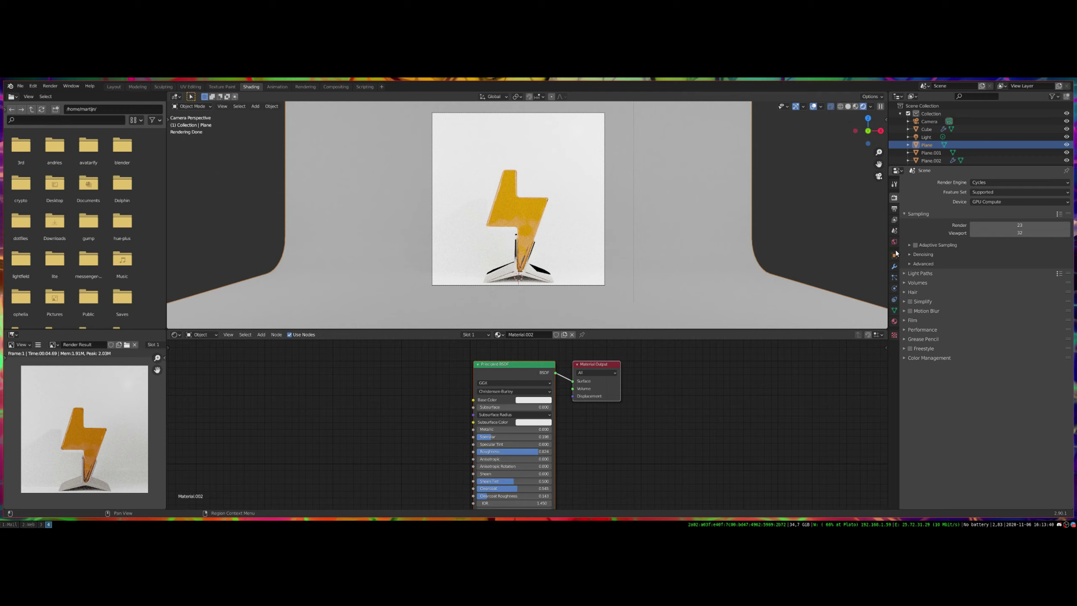
Set the world background colour to dark blue and its strength to 0
click(895, 321)
click(894, 242)
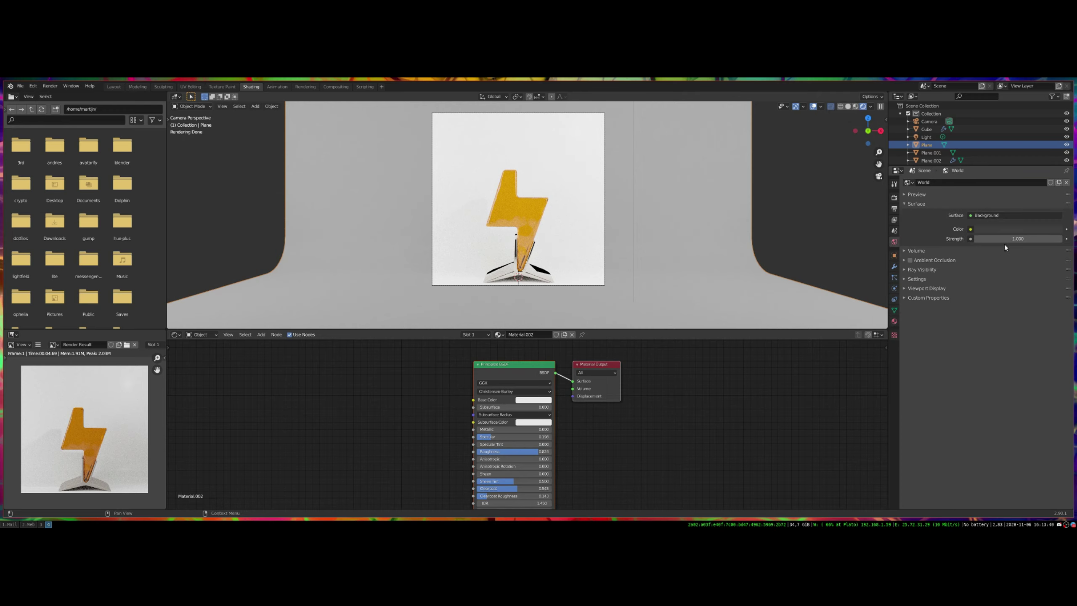
click(997, 229)
click(1027, 181)
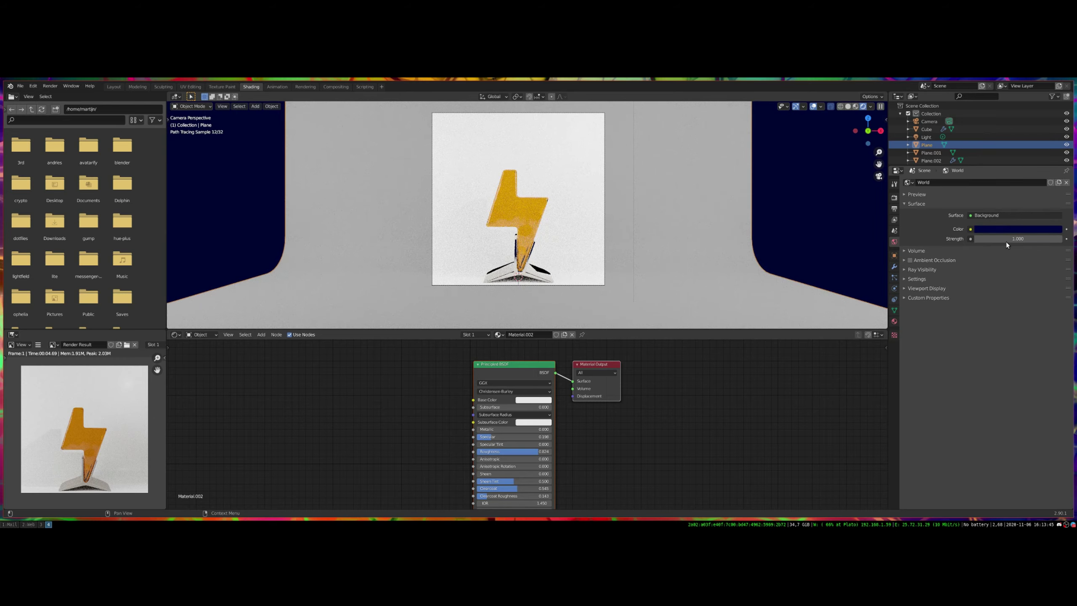
drag(1006, 240, 1037, 240)
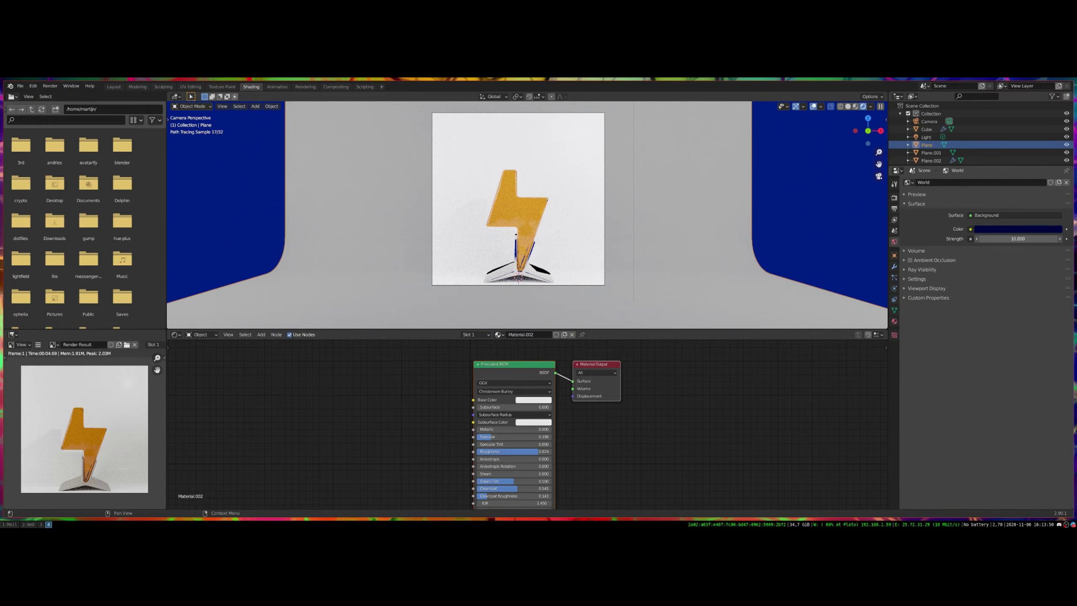
drag(1037, 240, 1000, 240)
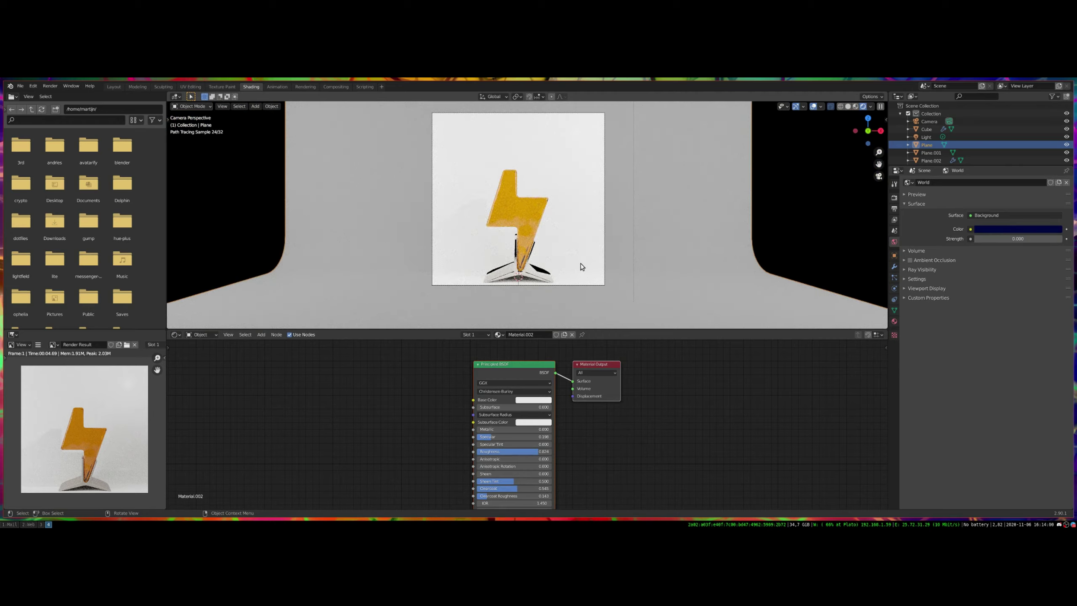
Lower the camera slightly along the Z axis using material preview, and return the viewport to rendered shading
click(604, 230)
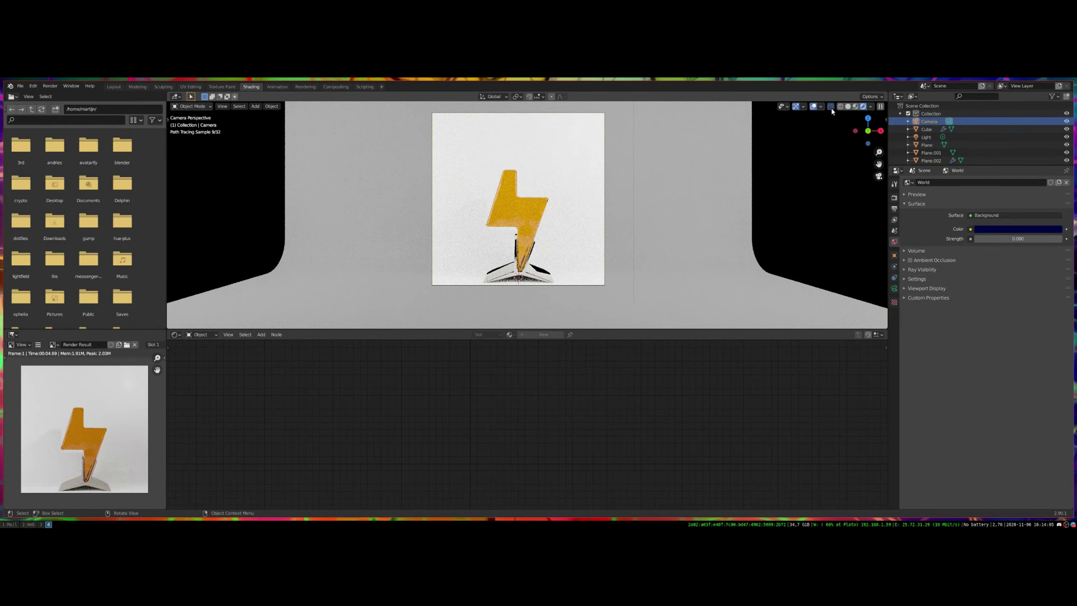
click(832, 109)
click(854, 107)
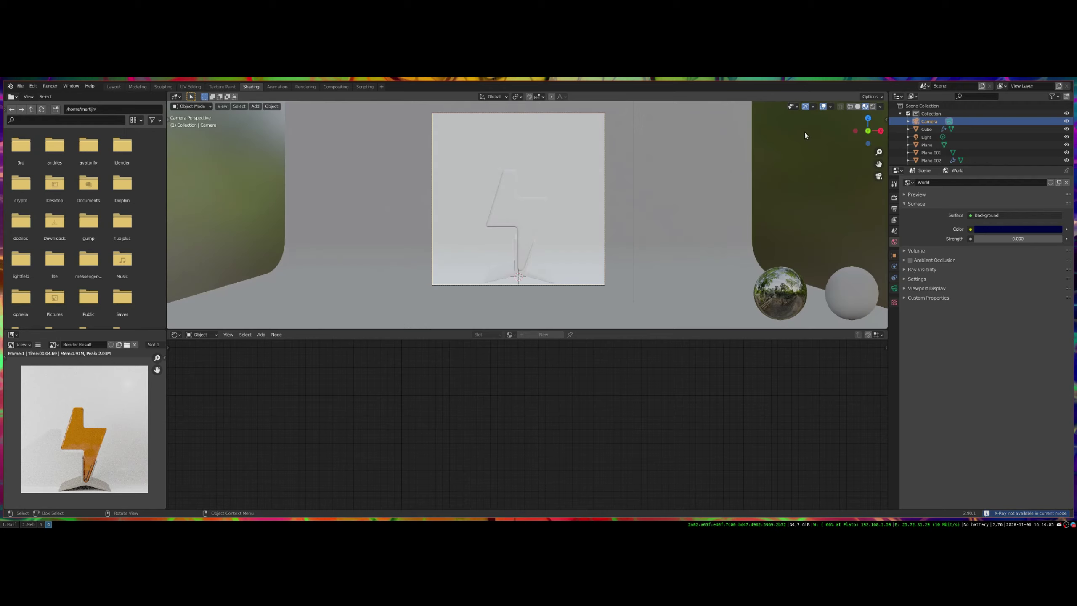
click(603, 216)
click(604, 219)
key(g)
key(z)
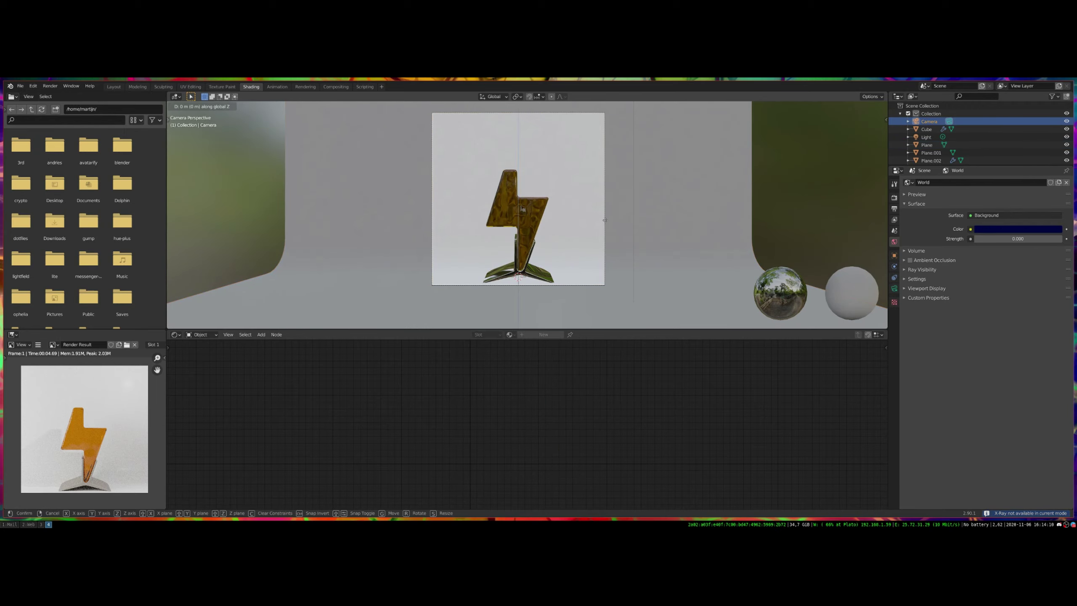
click(605, 226)
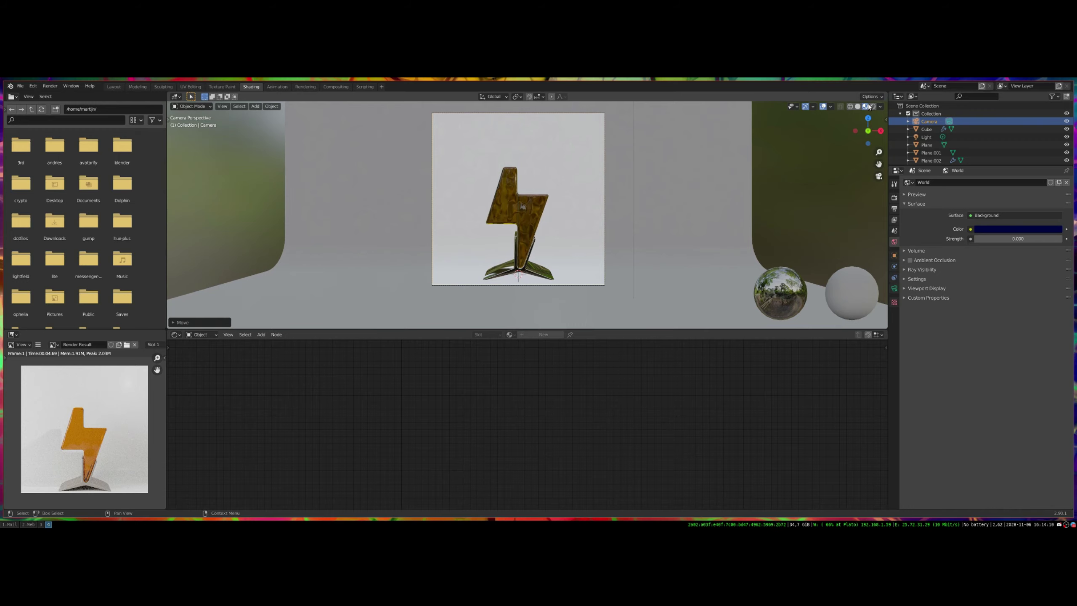
key(z)
click(628, 193)
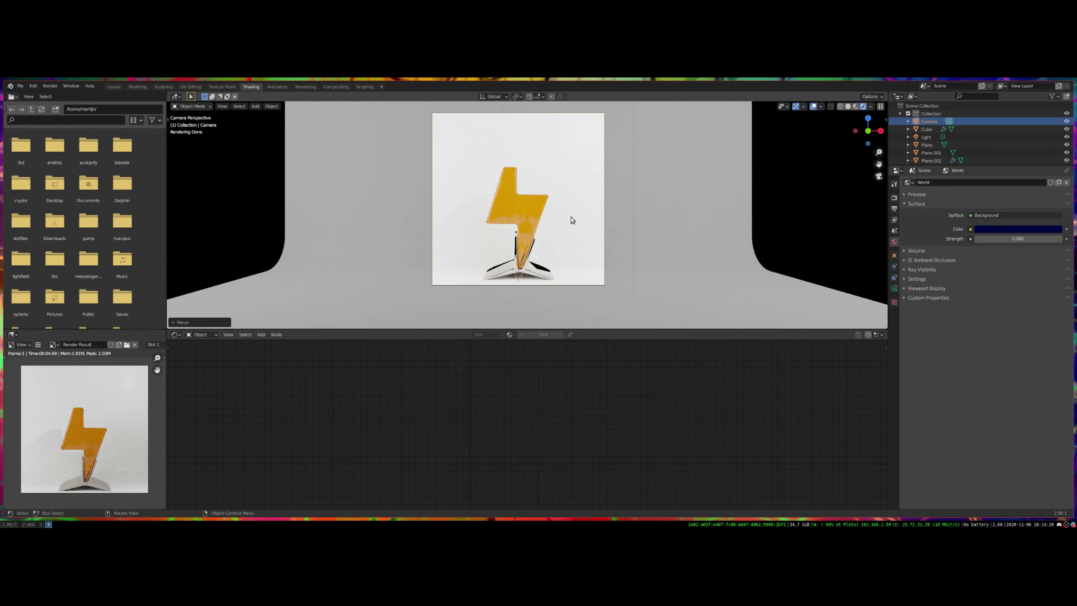
Switch to solid shading and compare the camera view with the Tesla Tequila reference photo in the browser
click(848, 105)
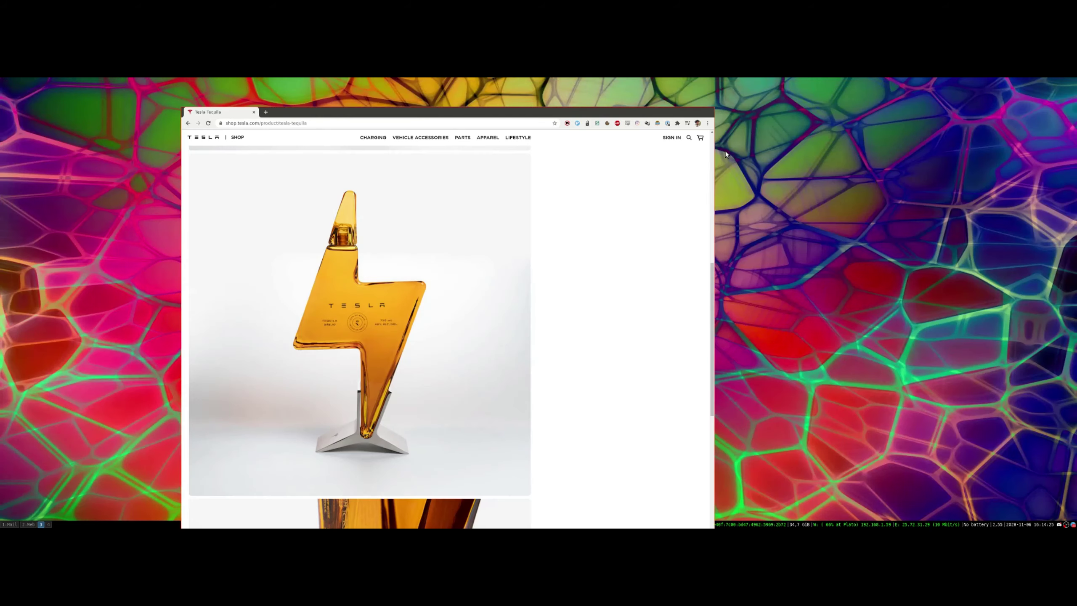
key(super+4)
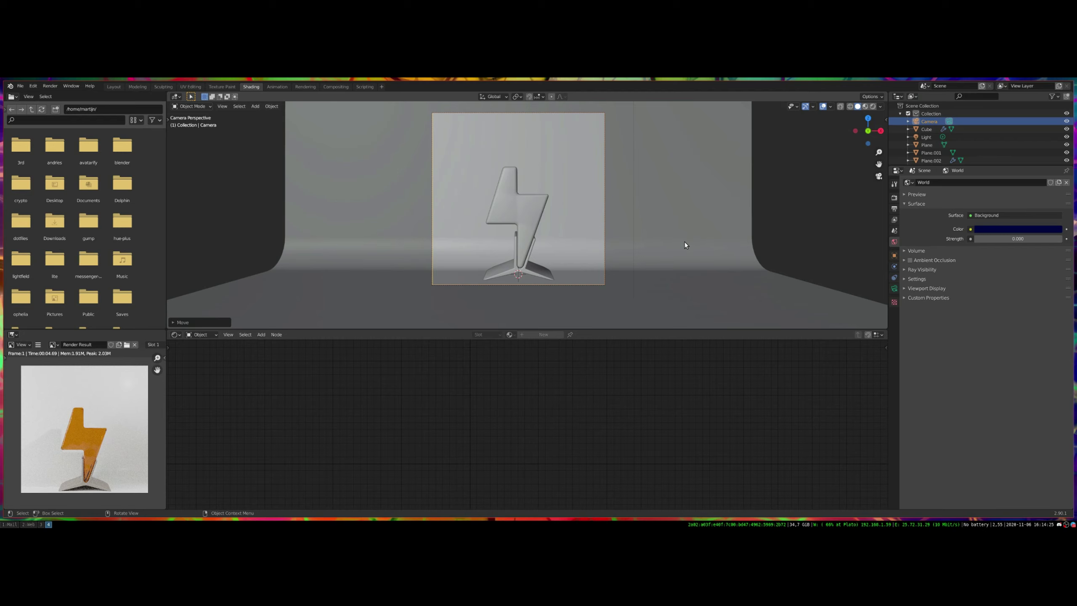
key(super+3)
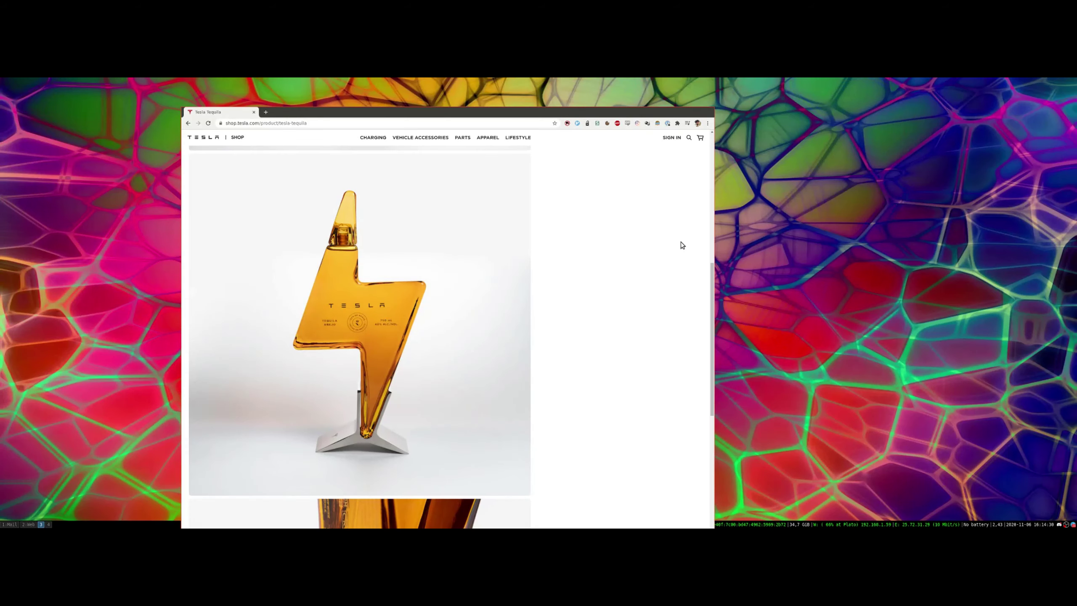
key(super+4)
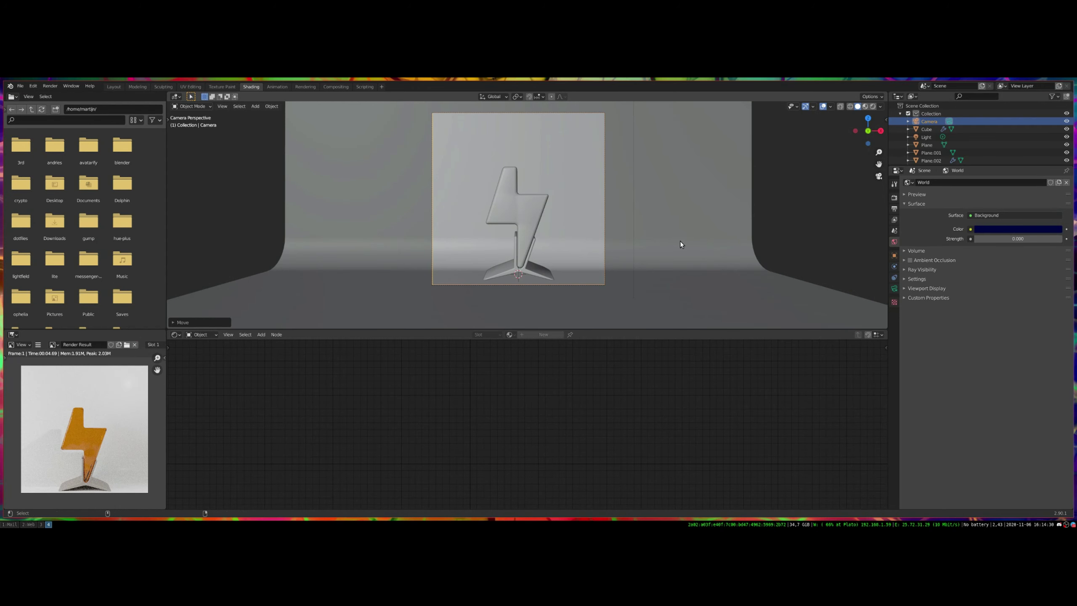
key(super+3)
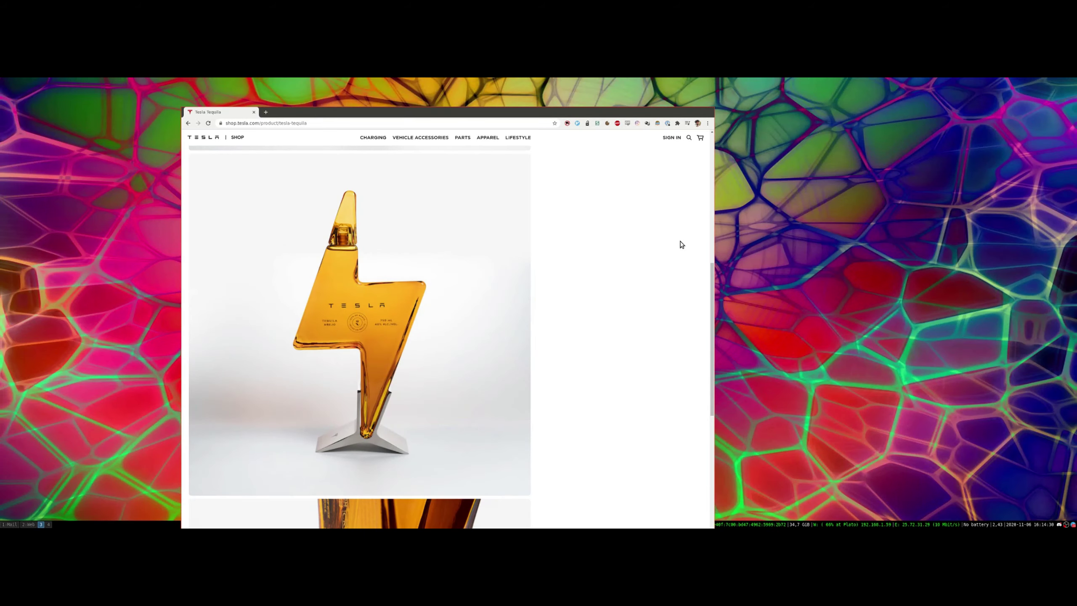
key(super+4)
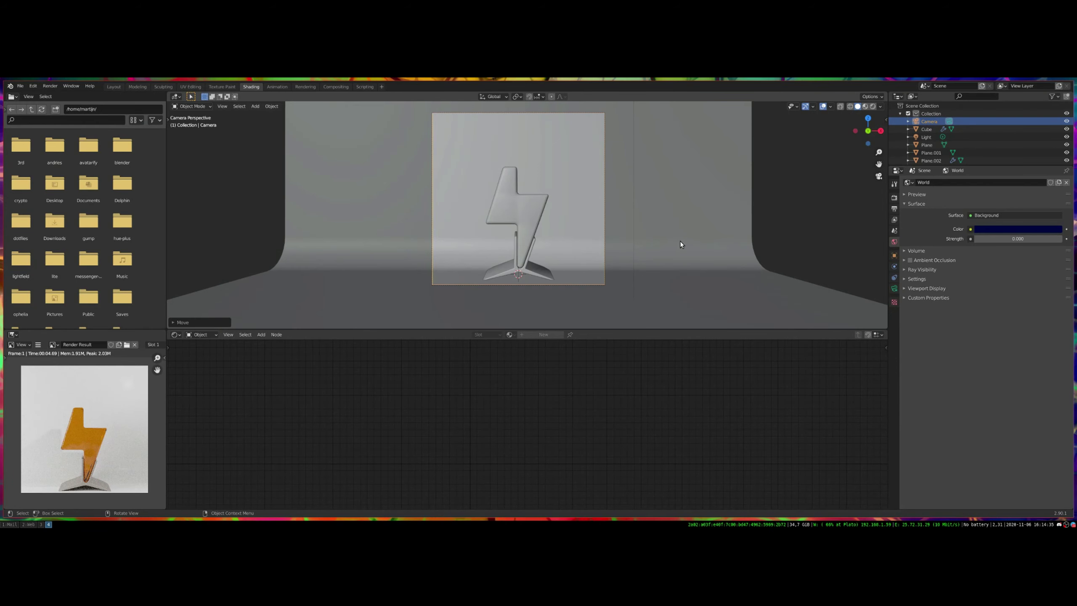
Raise the lightning-bolt bottle along the Z axis so its tip sits higher in the stand
click(528, 269)
scroll(540, 275, up, 2)
scroll(540, 275, down, 1)
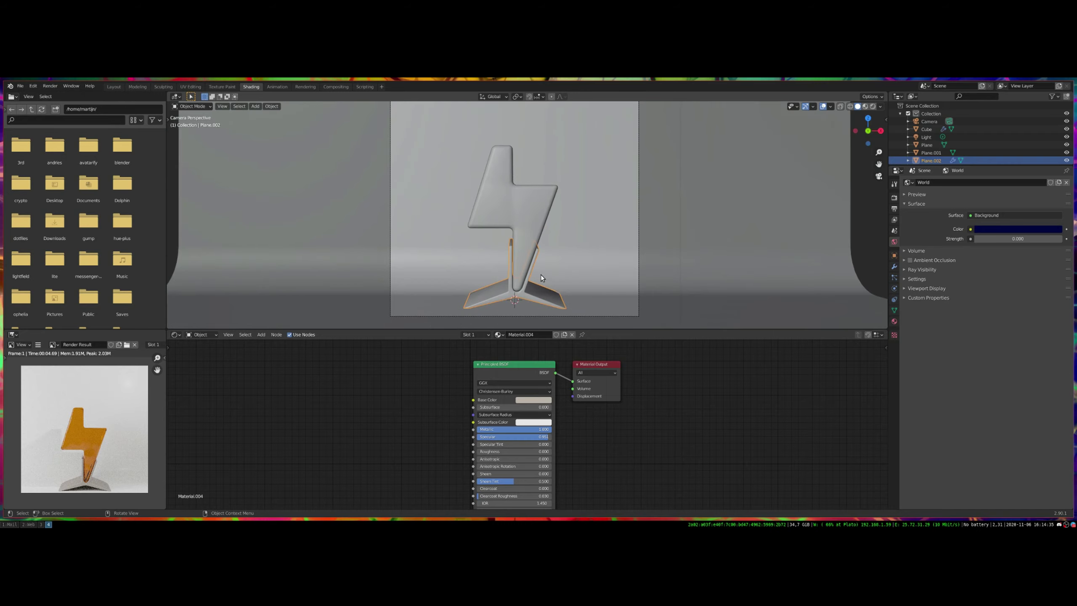
click(528, 228)
key(g)
key(z)
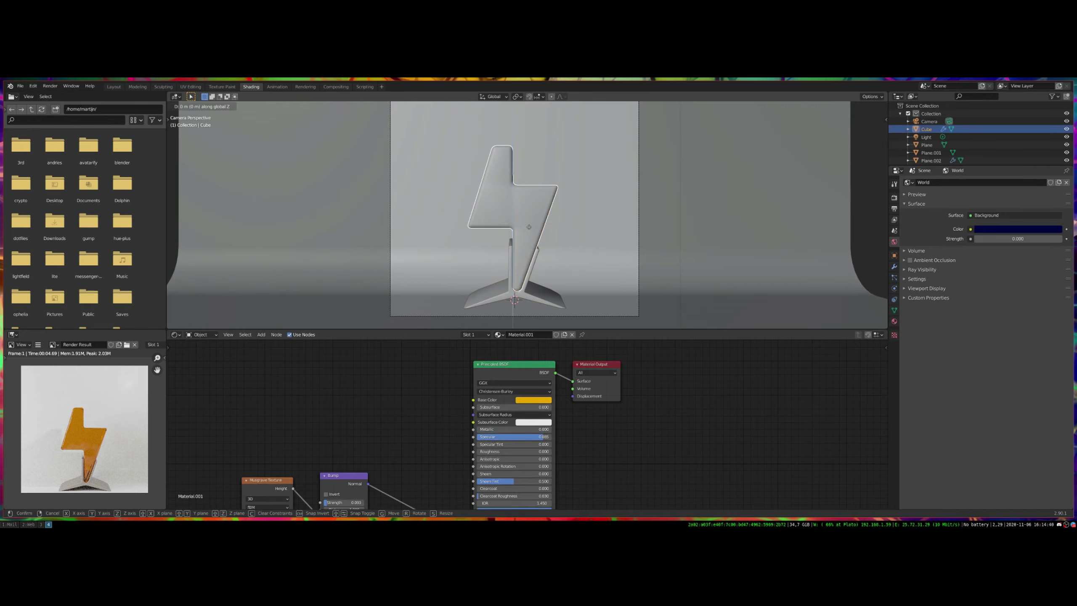
click(531, 245)
Open the stand's mesh for editing in front orthographic view
click(529, 269)
key(Tab)
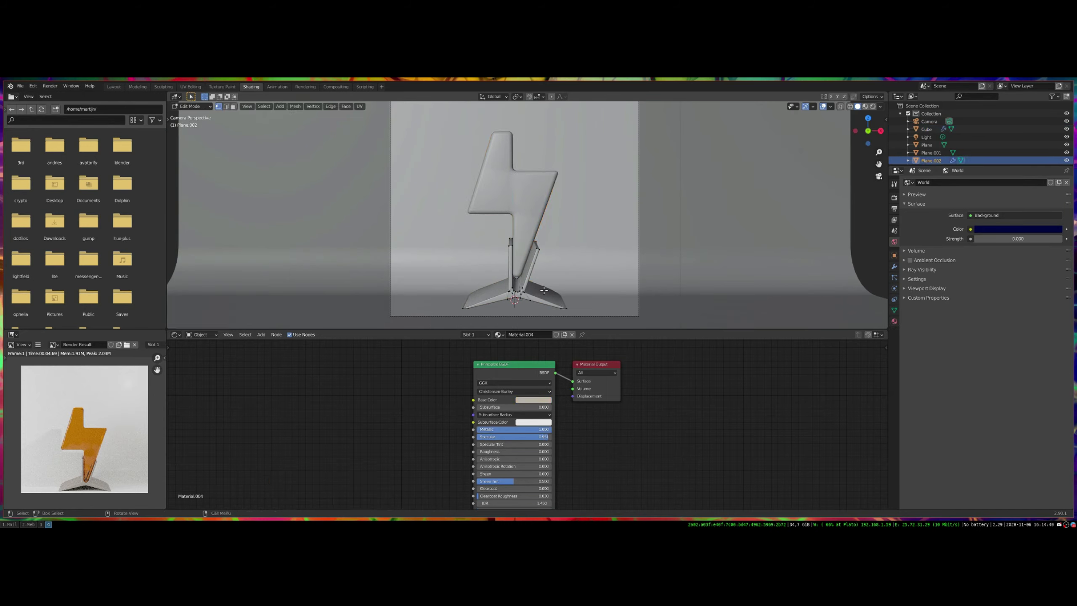
click(866, 131)
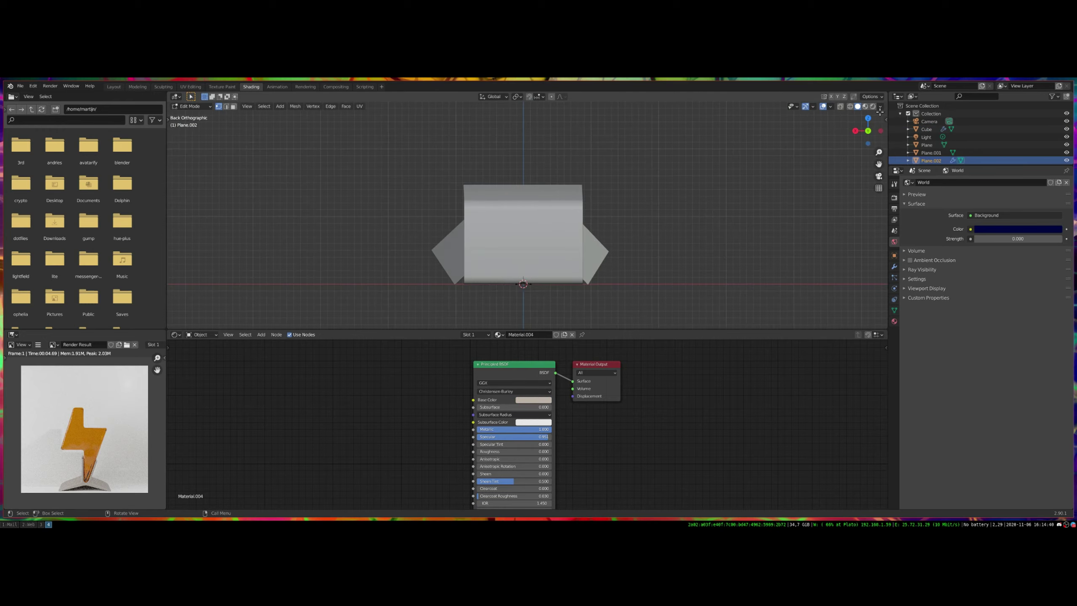
click(865, 132)
scroll(543, 286, up, 8)
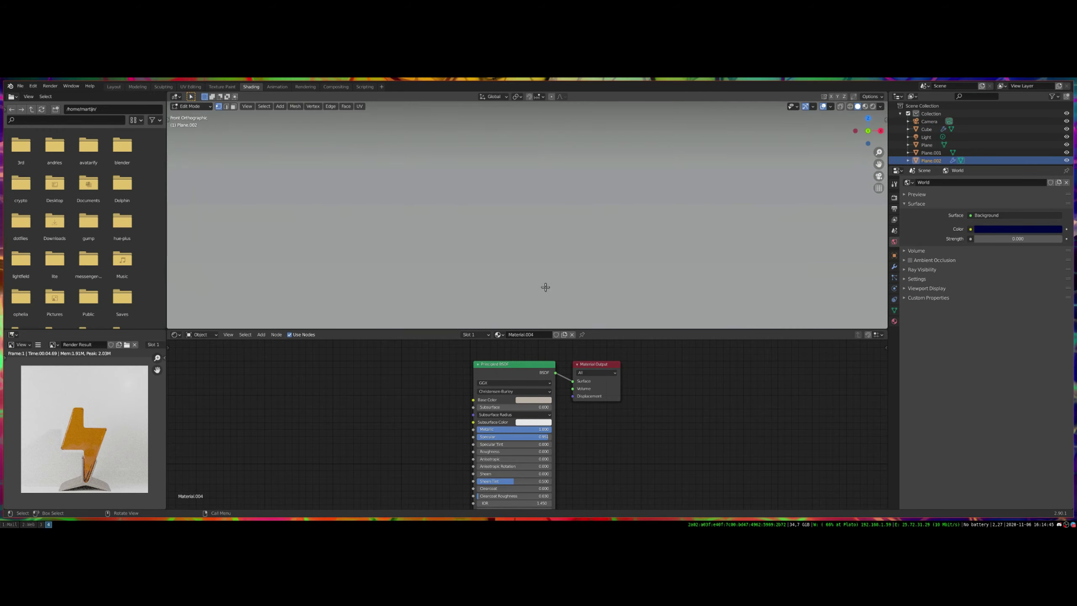
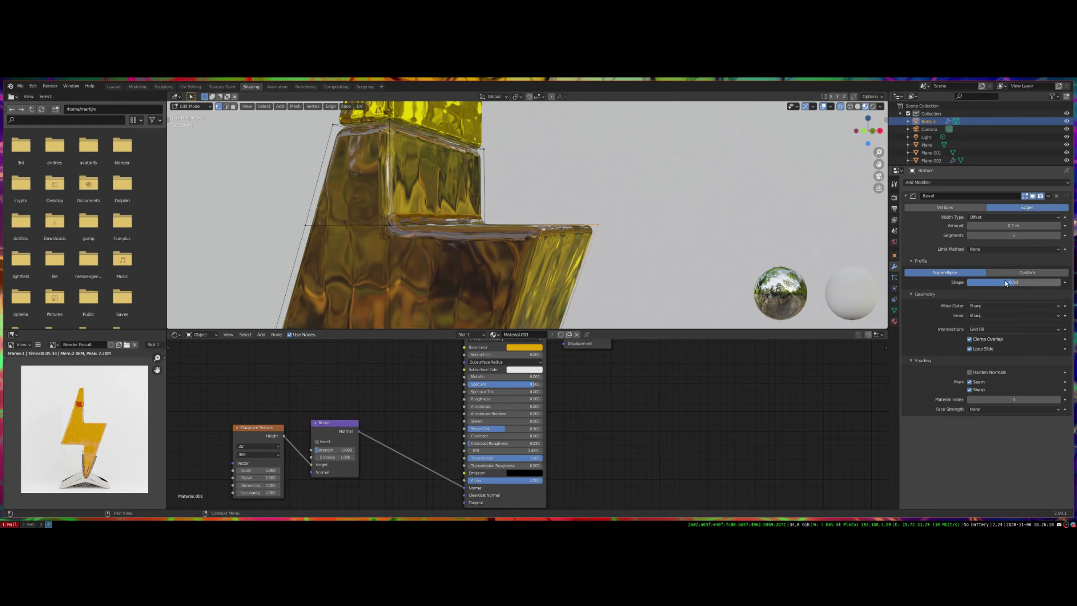
Adjust the profile shape of the Bottom object's Bevel modifier and slide the vertices at the bottle's outer side corner
mouse_move(1005, 280)
mouse_down()
mouse_move(1037, 282)
mouse_move(967, 282)
mouse_move(1046, 282)
mouse_move(999, 282)
mouse_move(1013, 282)
mouse_up()
mouse_move(538, 190)
middle_down()
mouse_move(603, 158)
mouse_move(554, 185)
middle_up()
key(shift+v)
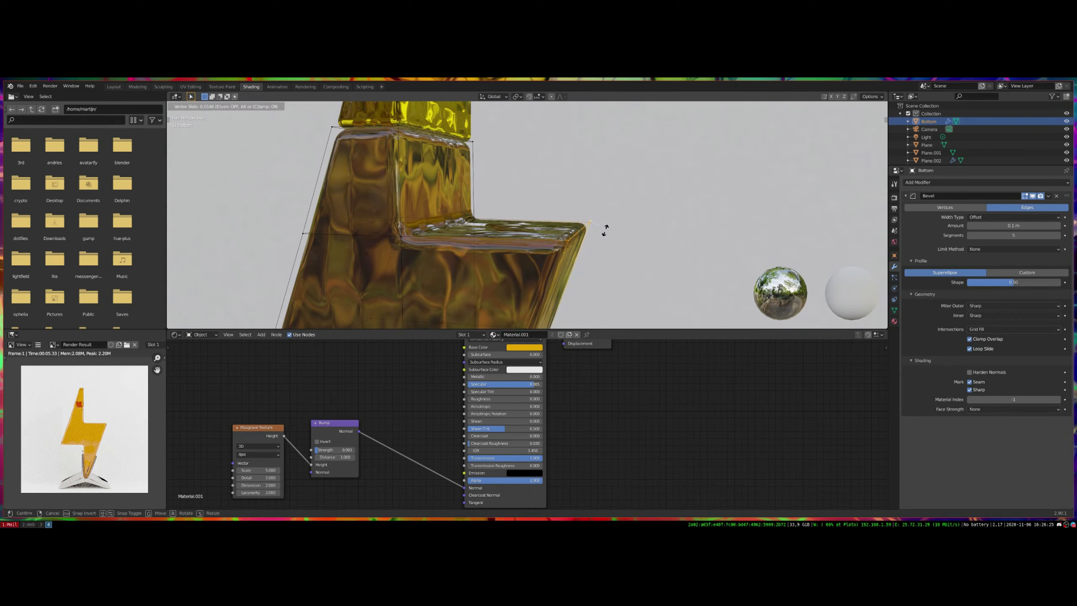
click(599, 222)
Bevel the bottle's outer side corner edge about 0.117 m wide with a single segment
key(ctrl+b)
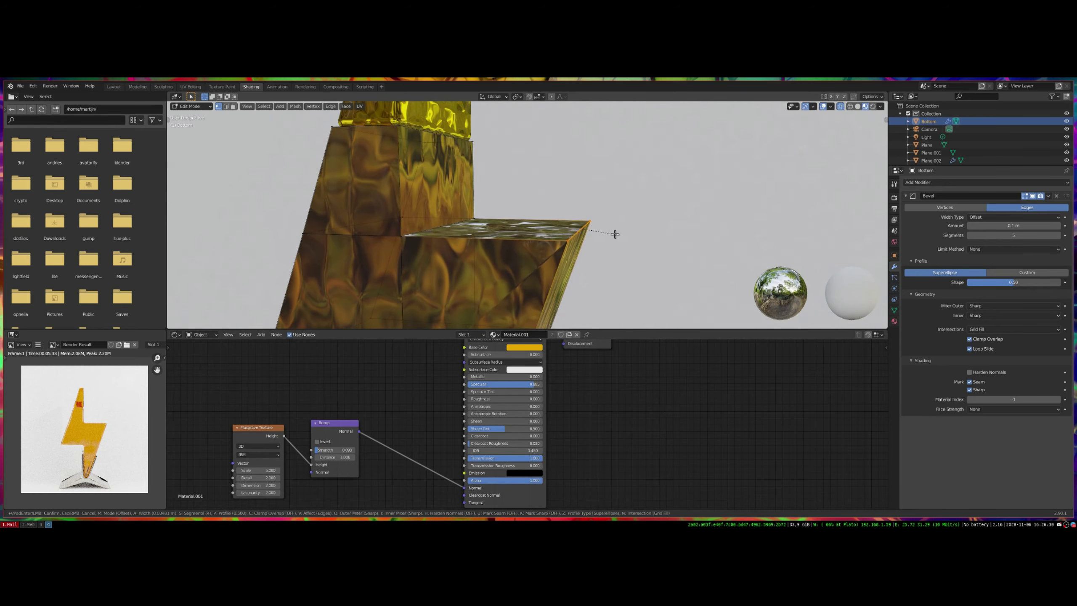
scroll(619, 235, up, 2)
scroll(639, 242, down, 5)
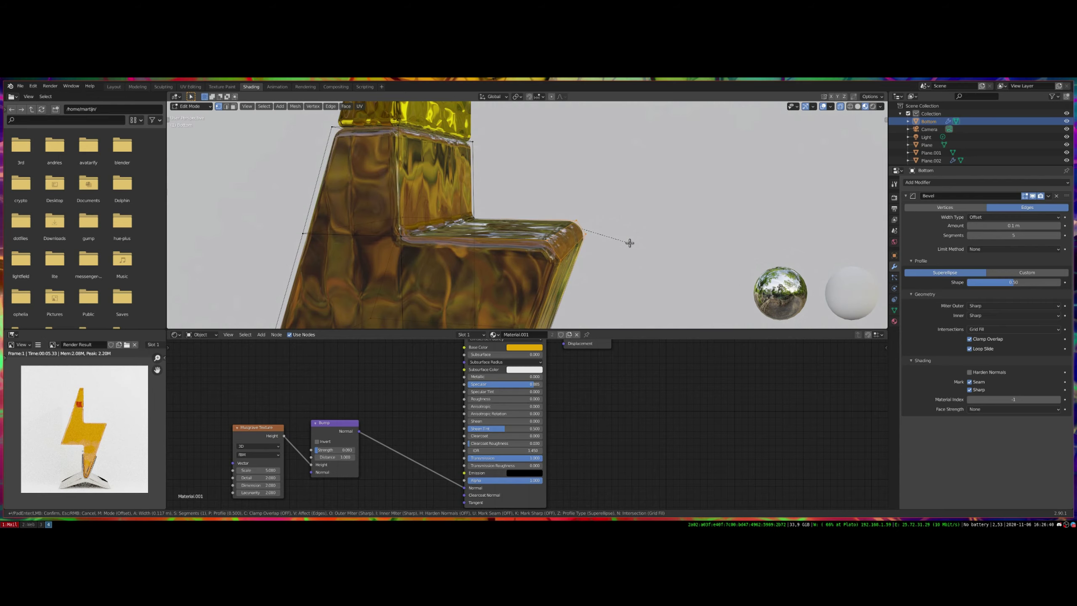
click(630, 242)
middle_drag(632, 248, 640, 239)
scroll(641, 239, down, 3)
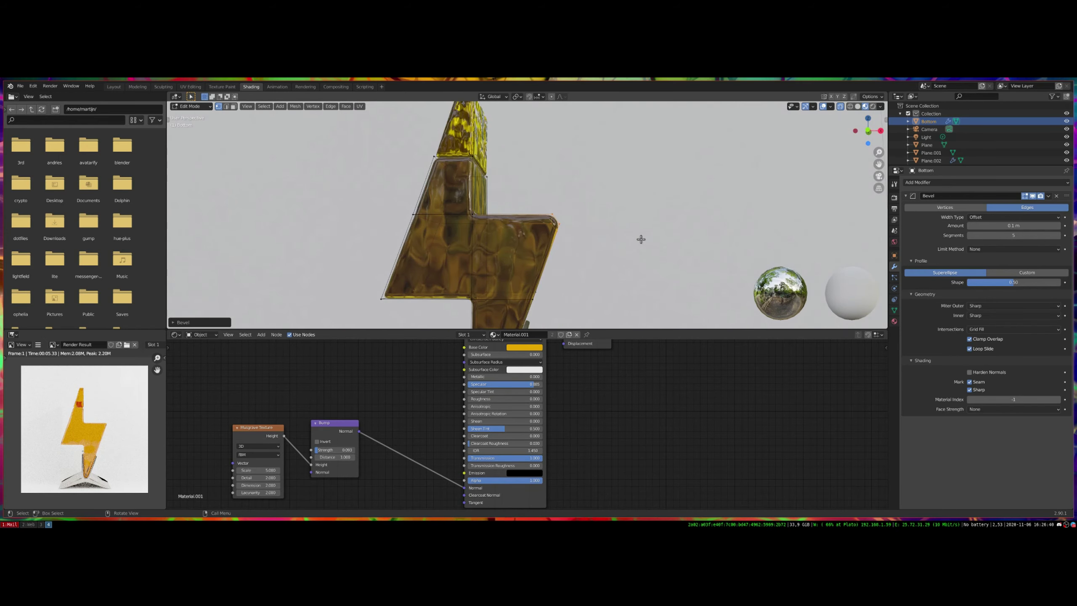
Bevel the bottle's lower outer corner edge, opposite the already bevelled one, about 0.11 m wide with a single segment
scroll(641, 240, up, 1)
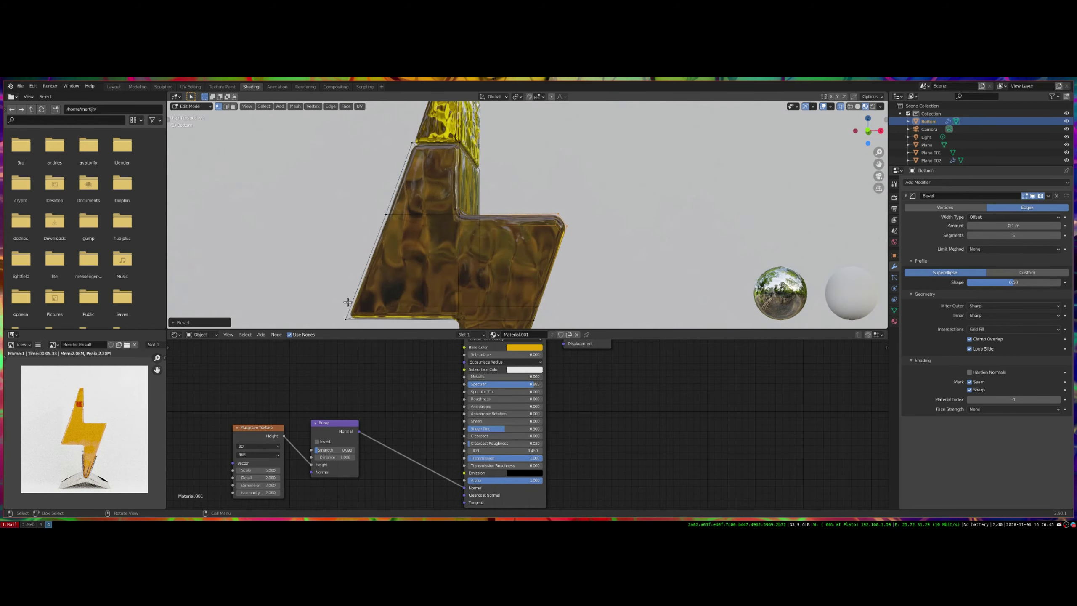
click(867, 132)
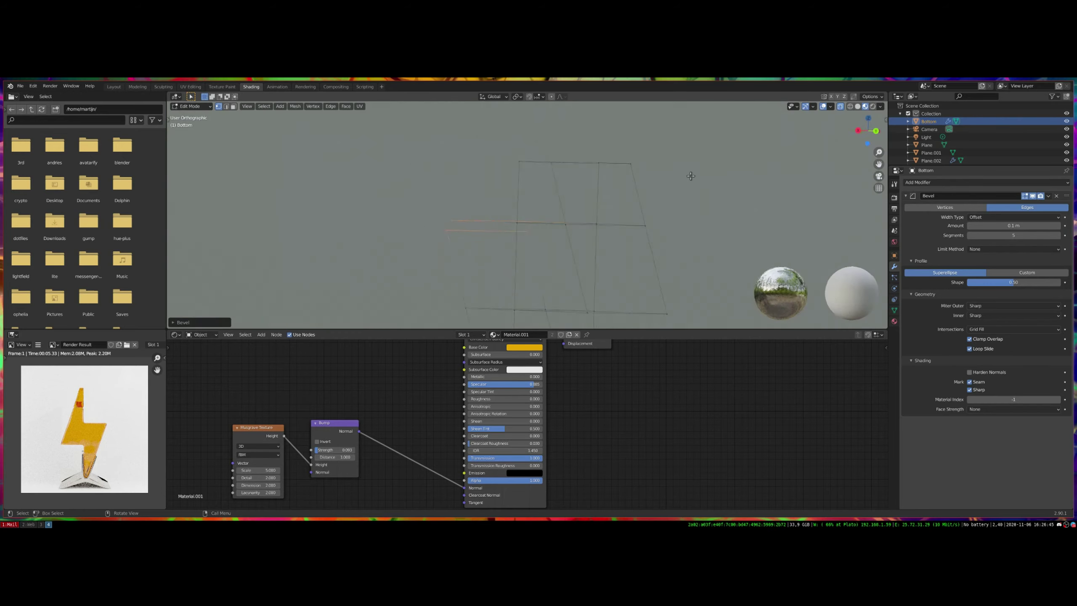
click(680, 298)
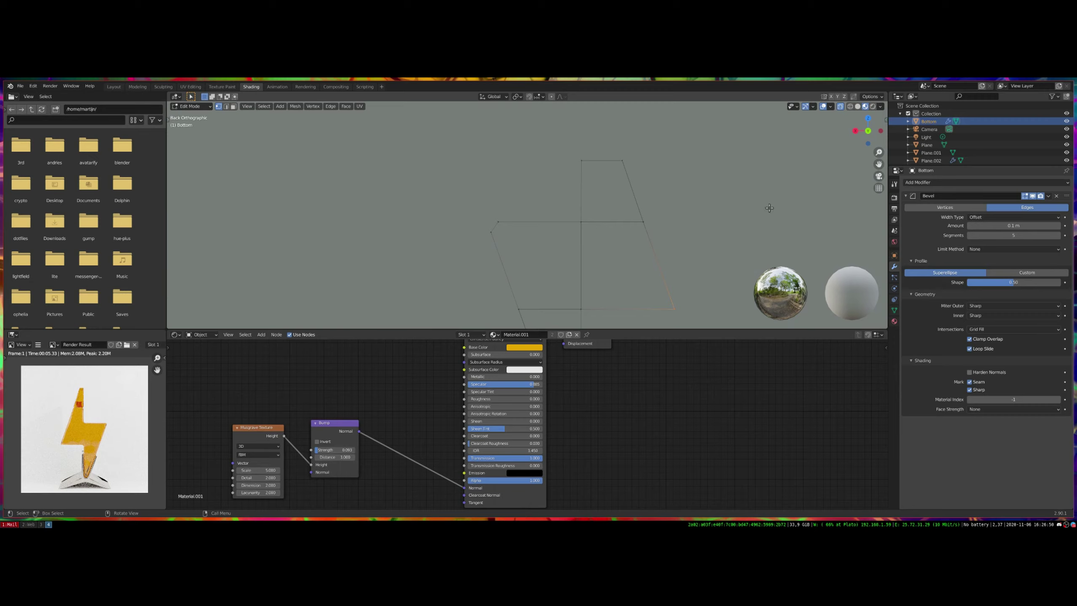
mouse_move(769, 208)
middle_down()
mouse_move(637, 195)
mouse_move(597, 204)
middle_up()
key(ctrl+b)
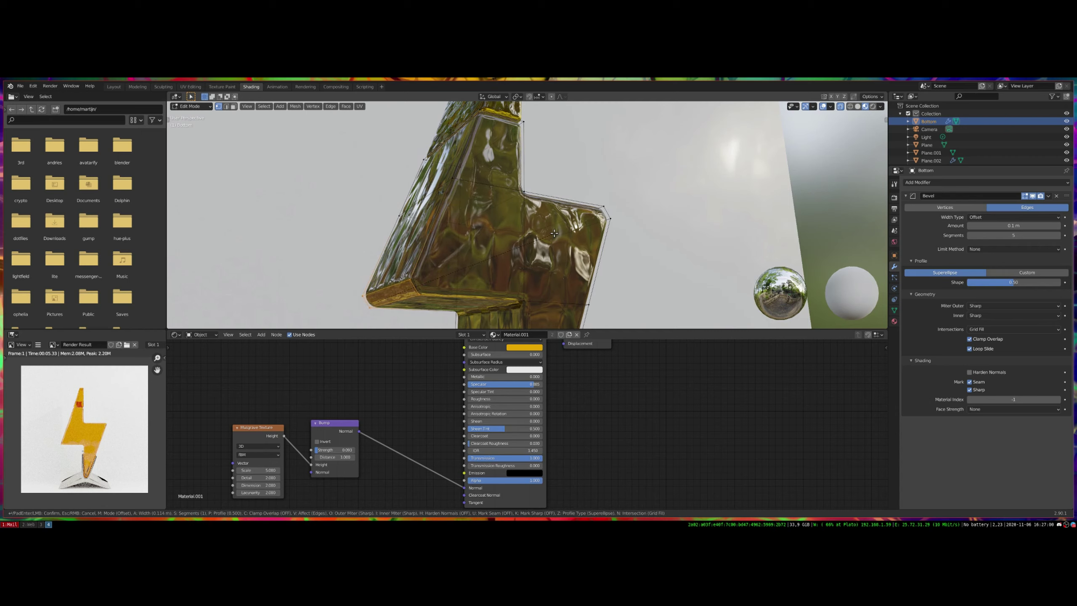
click(553, 234)
key(Tab)
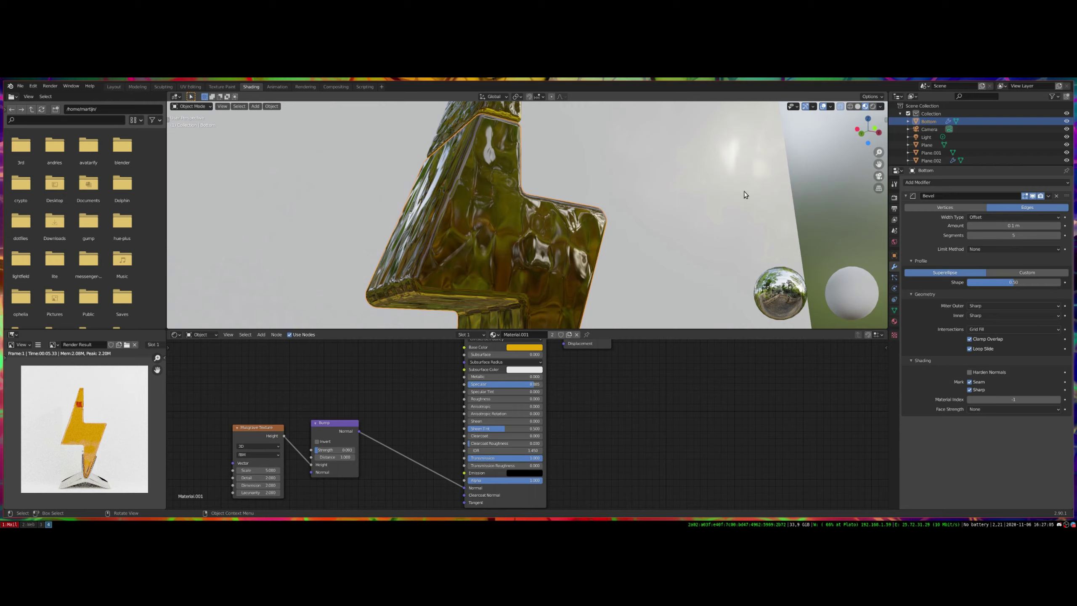
Set the Musgrave Texture's scale to 7 and place a Geometry input node ahead of it in the bottle material
middle_drag(743, 191, 683, 199)
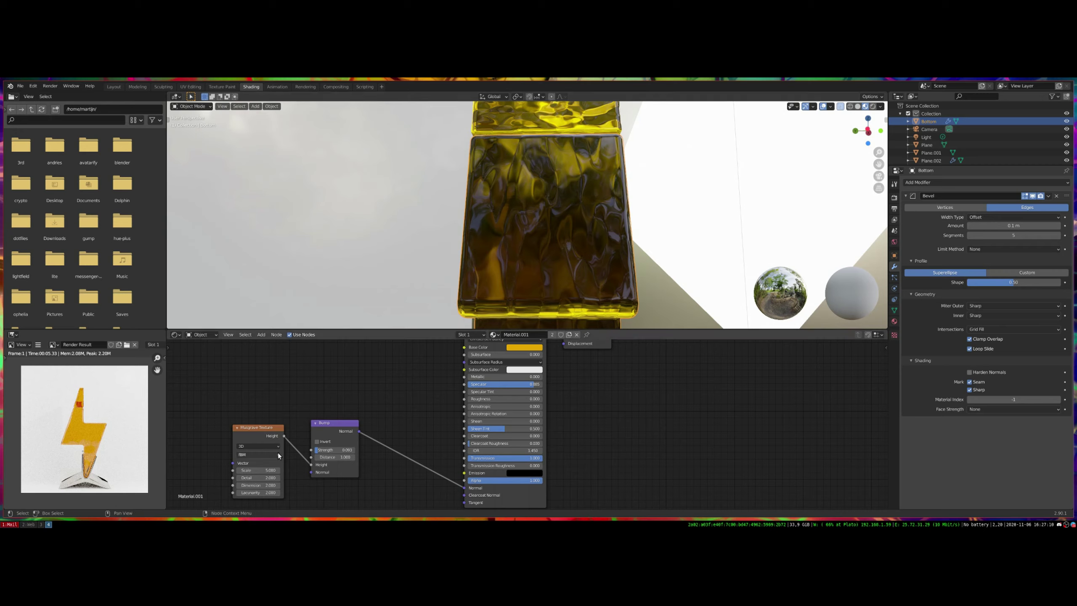
mouse_move(272, 470)
mouse_down()
mouse_move(259, 469)
mouse_move(281, 470)
mouse_up()
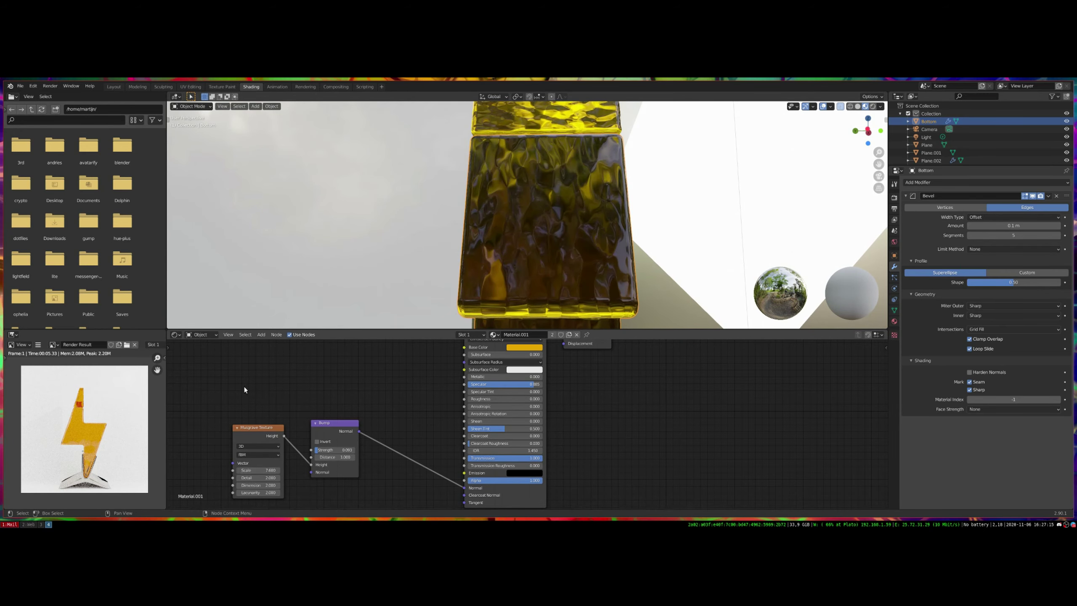
middle_drag(244, 387, 401, 365)
key(shift+a)
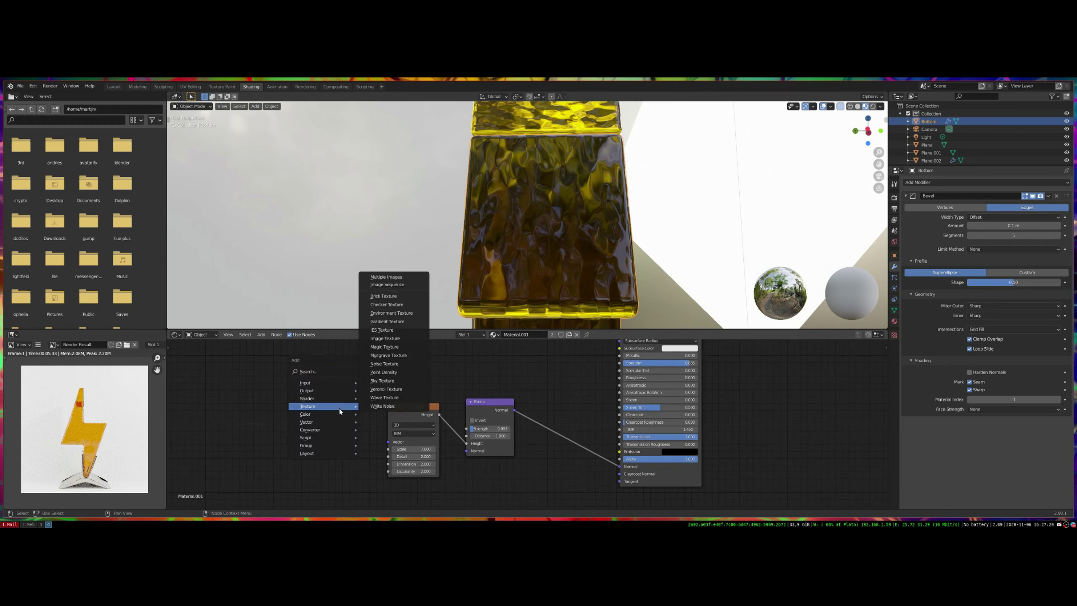
mouse_move(322, 383)
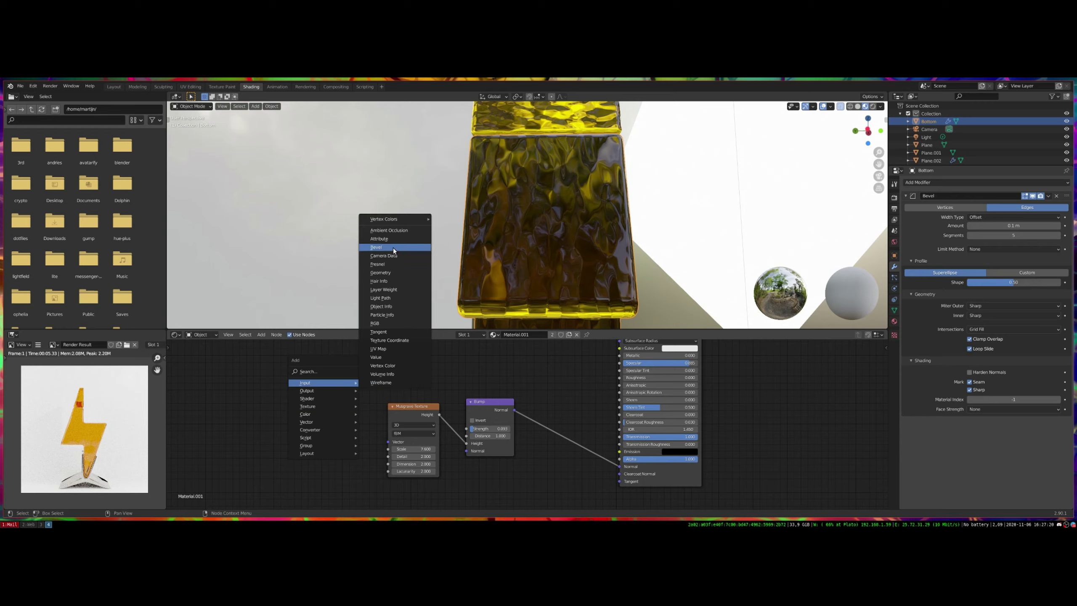
click(381, 272)
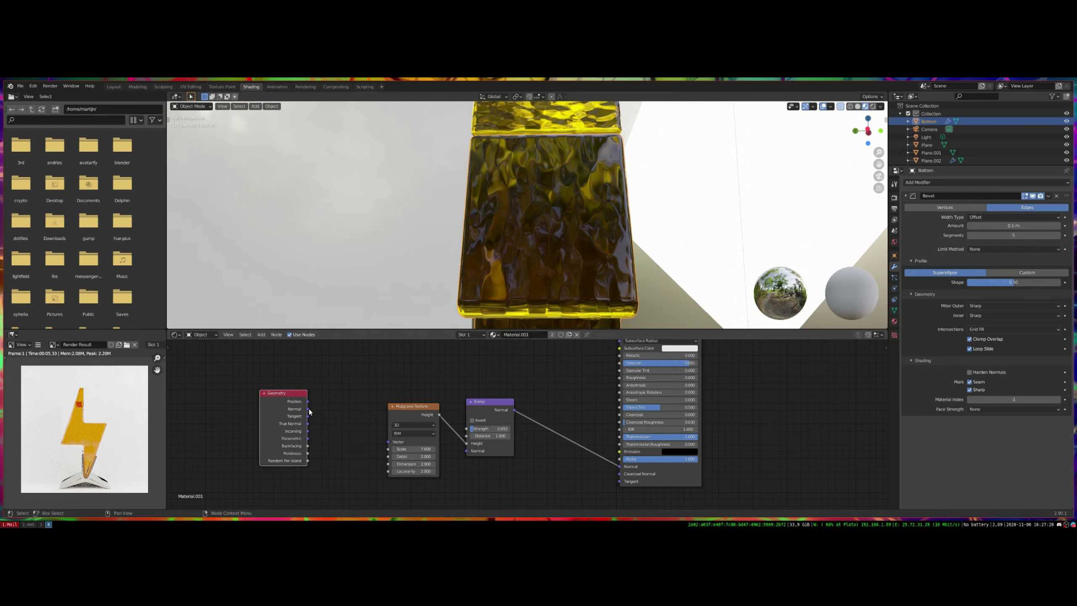
click(241, 400)
Add a Mapping node and link the Geometry node's Position through it into the Musgrave Texture's Vector input
key(shift+a)
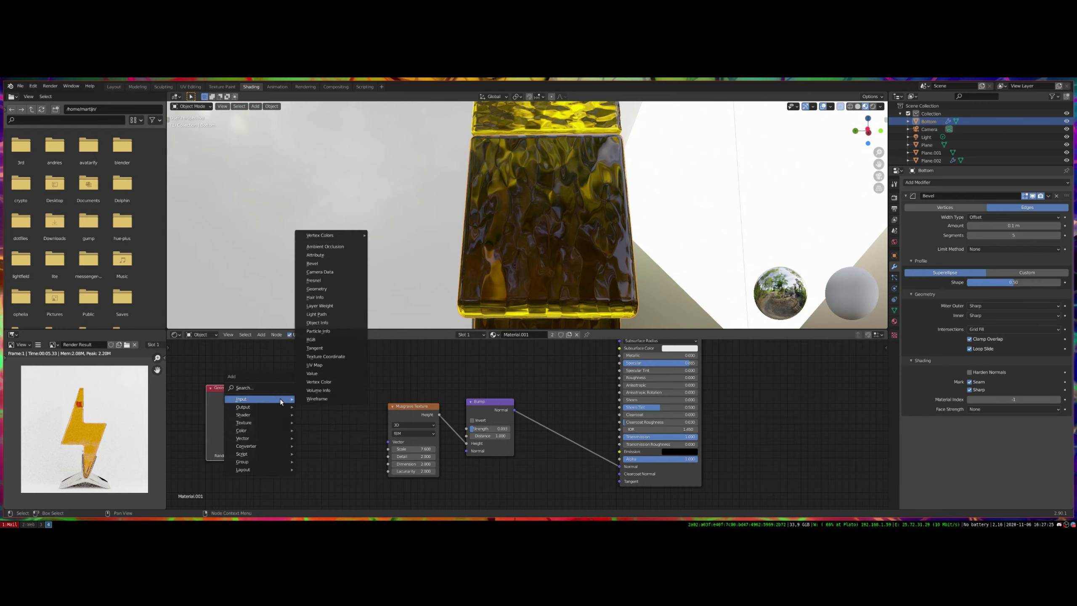
mouse_move(263, 423)
mouse_move(263, 445)
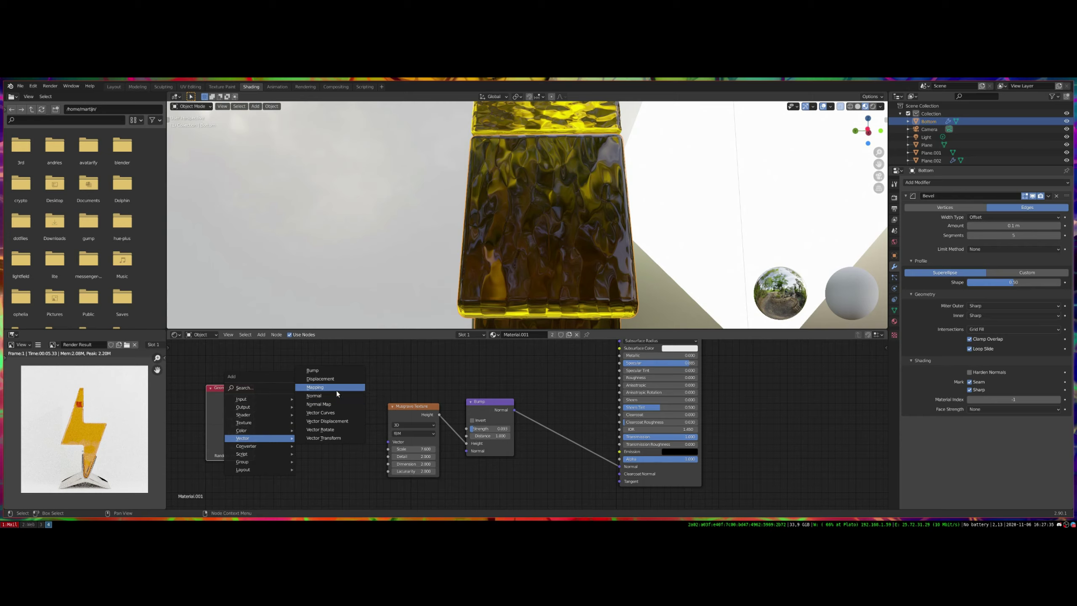
click(337, 391)
click(286, 411)
drag(284, 411, 254, 396)
drag(333, 381, 340, 392)
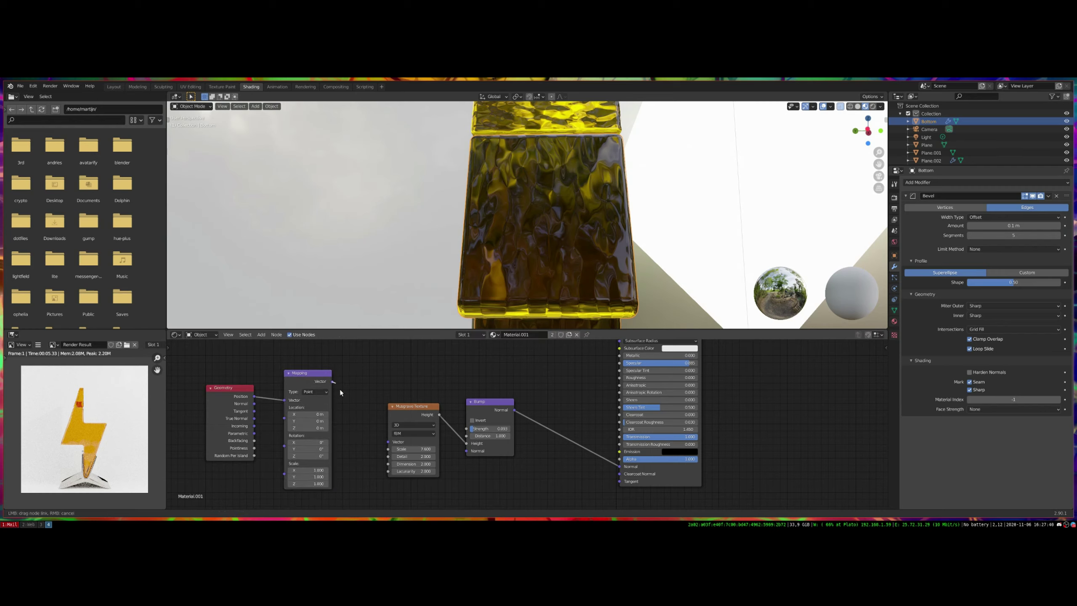
drag(390, 443, 388, 442)
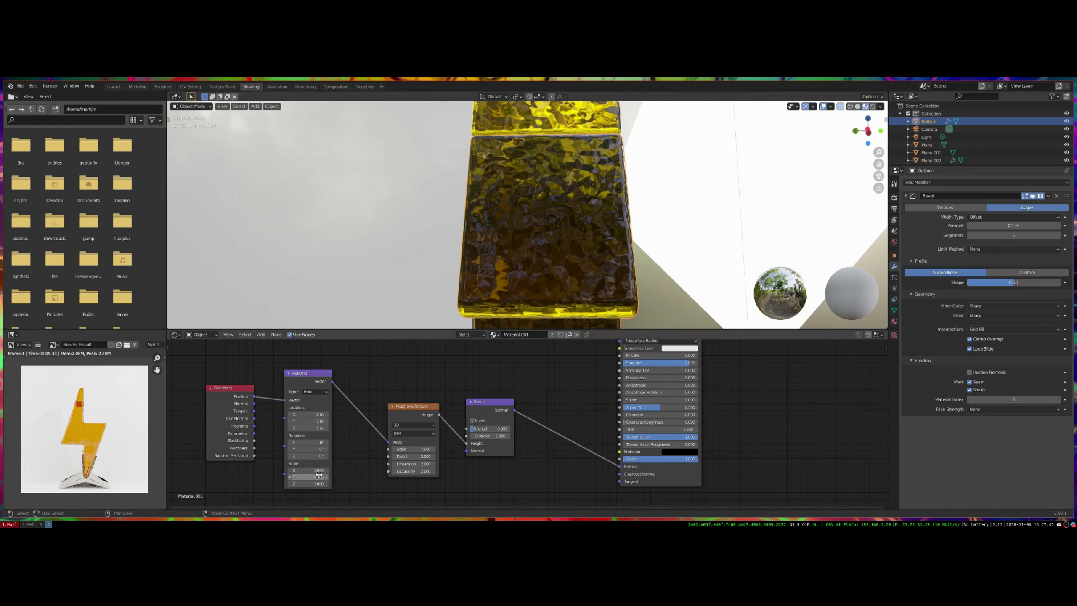
Set the Mapping node's Y scale to 0.5, reduce the Musgrave Texture's scale to about 2.8, and adjust its detail and lacunarity
drag(418, 449, 313, 471)
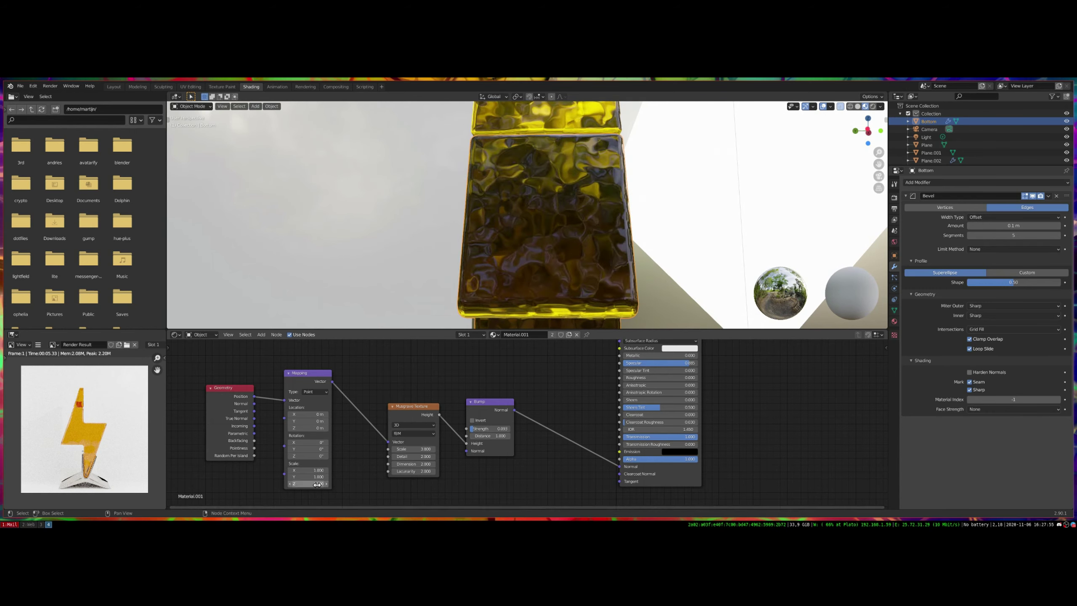
drag(314, 476, 302, 476)
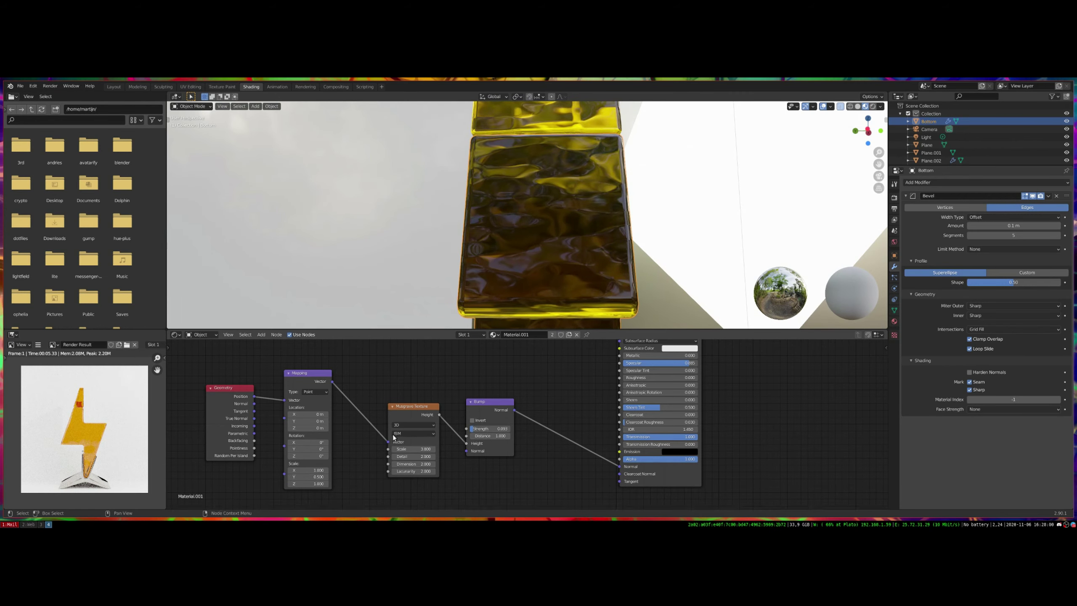
click(393, 449)
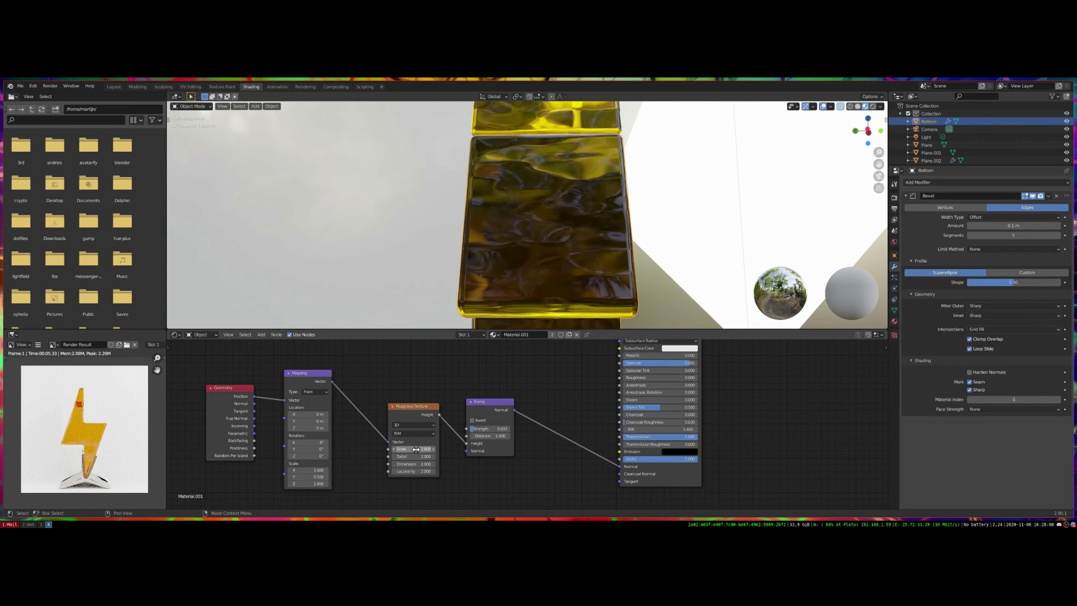
mouse_move(415, 457)
mouse_down()
mouse_move(405, 471)
mouse_move(422, 471)
mouse_up()
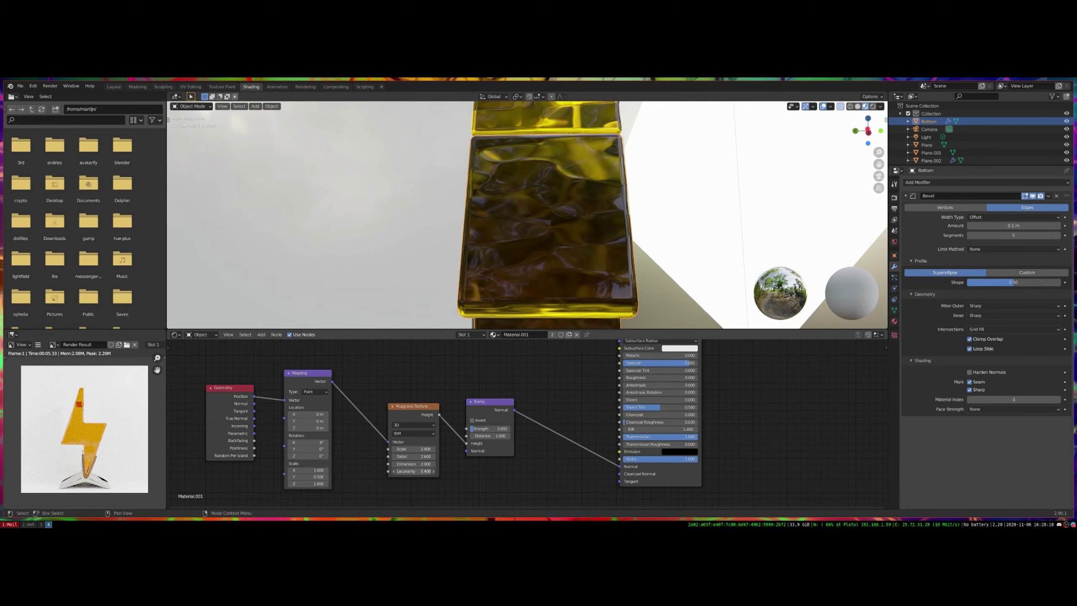
Examine the bottle in Cycles rendered shading from the front and side, and through the camera
middle_drag(649, 238, 621, 228)
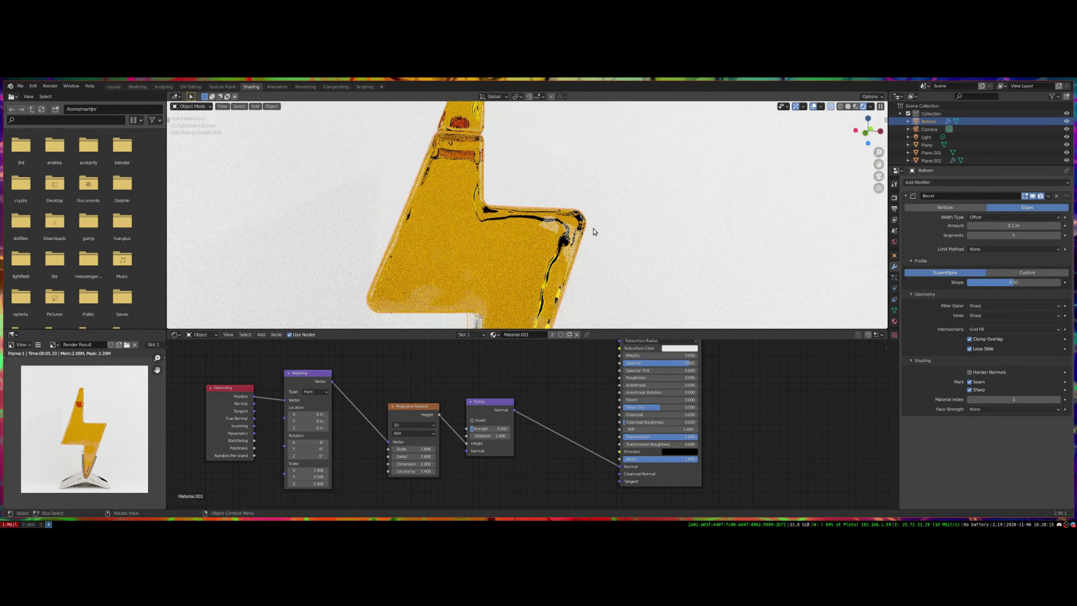
scroll(530, 260, up, 5)
middle_drag(530, 261, 628, 257)
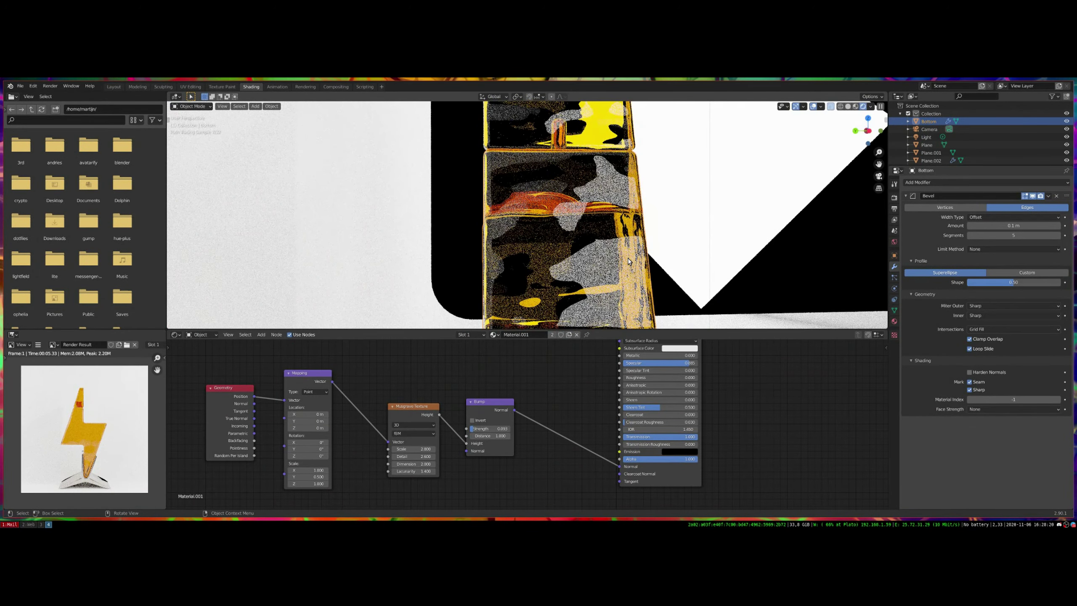
key(Tab)
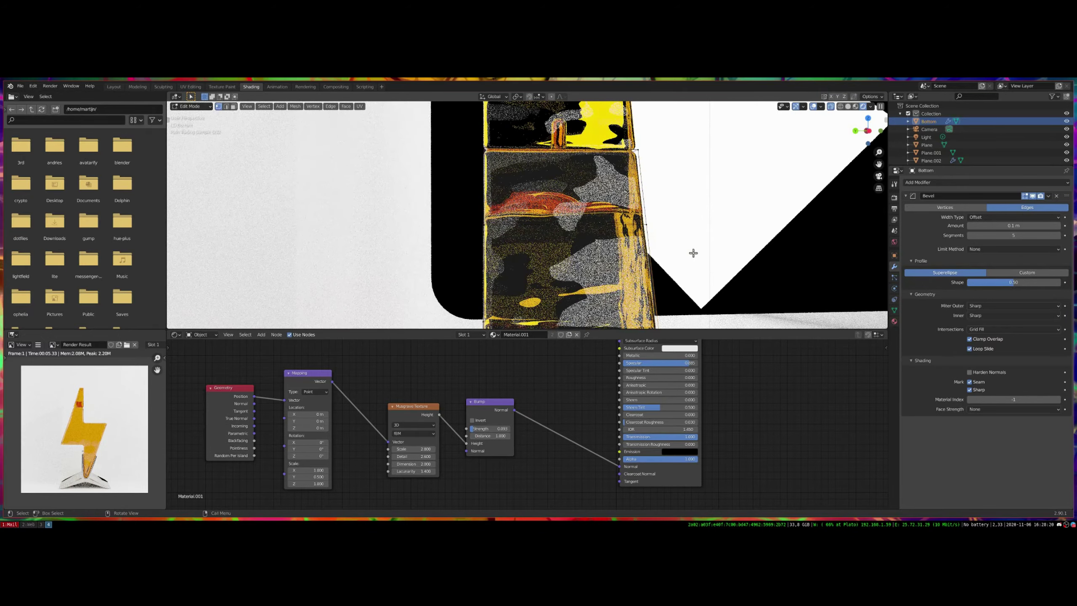
middle_drag(681, 253, 670, 256)
key(Tab)
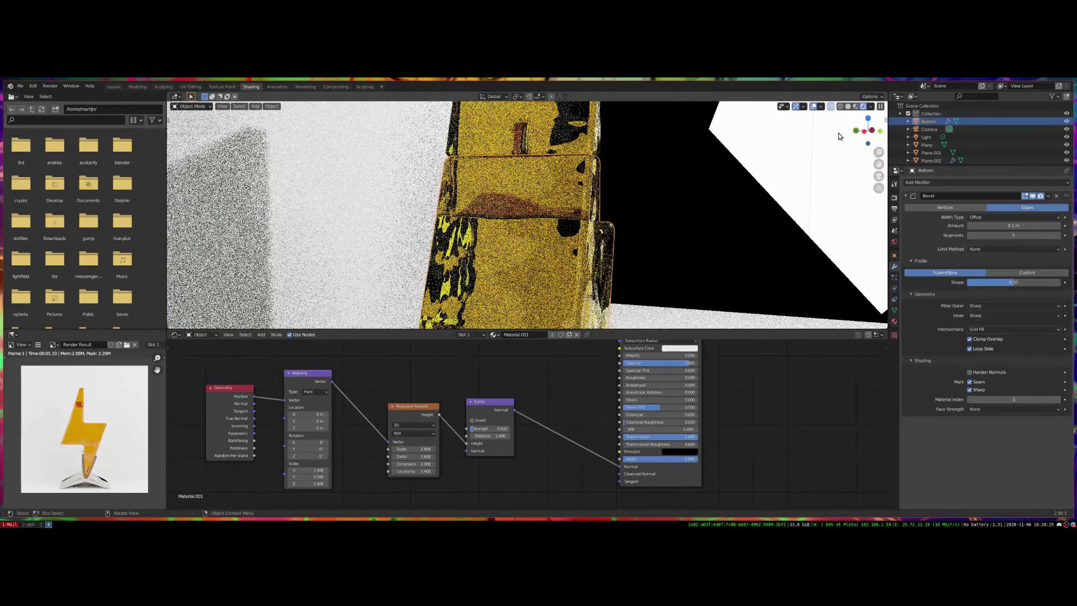
key(KP_0)
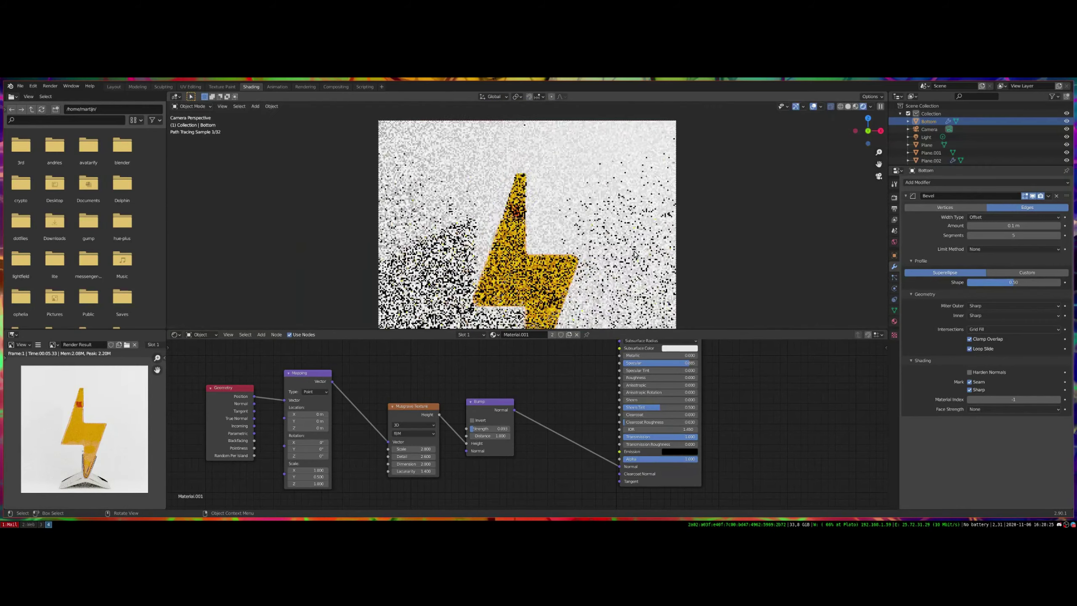
scroll(627, 196, down, 3)
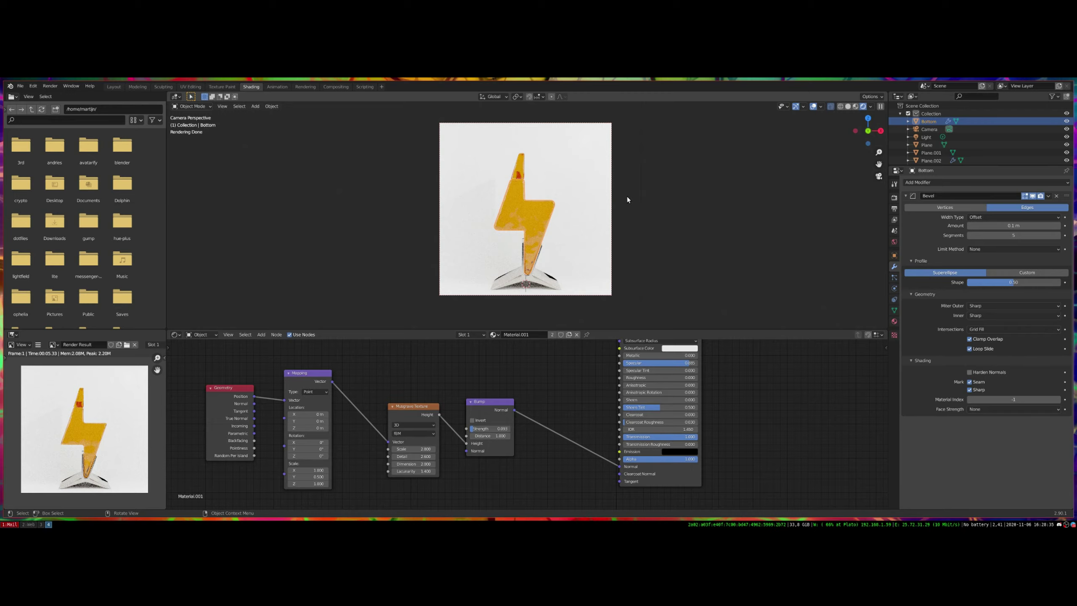
Switch to the browser to compare the render with the Tesla Tequila product photo, returning to Blender's camera view
key(super+3)
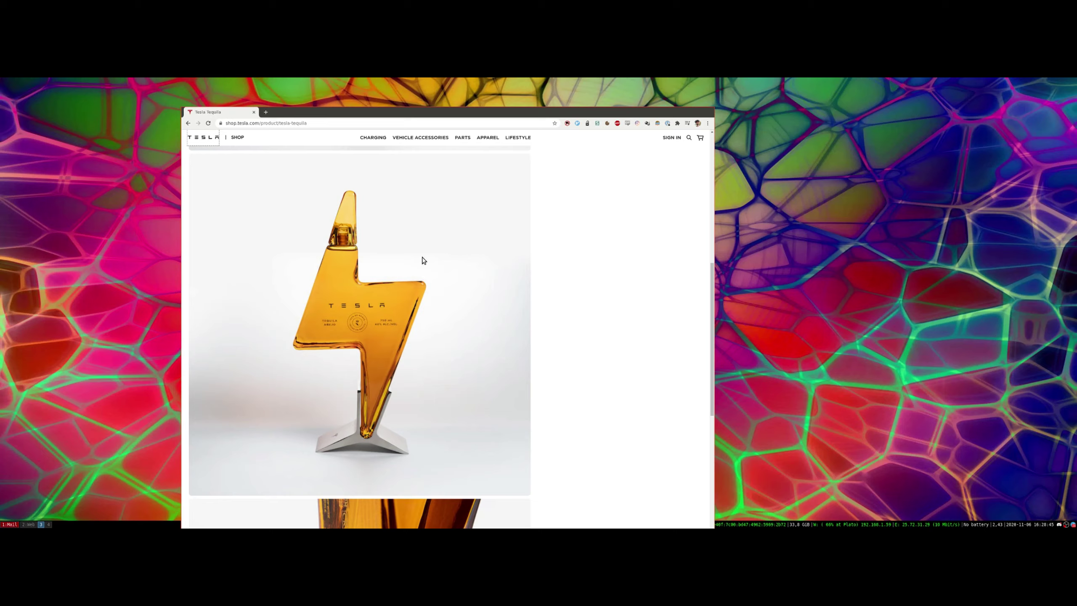
key(super+4)
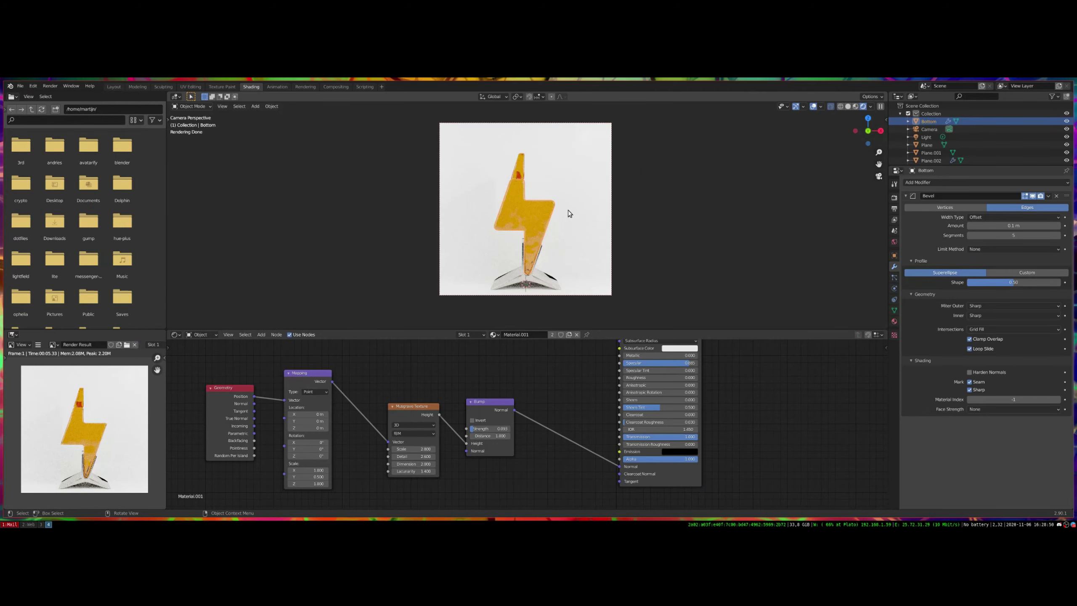
scroll(566, 219, up, 2)
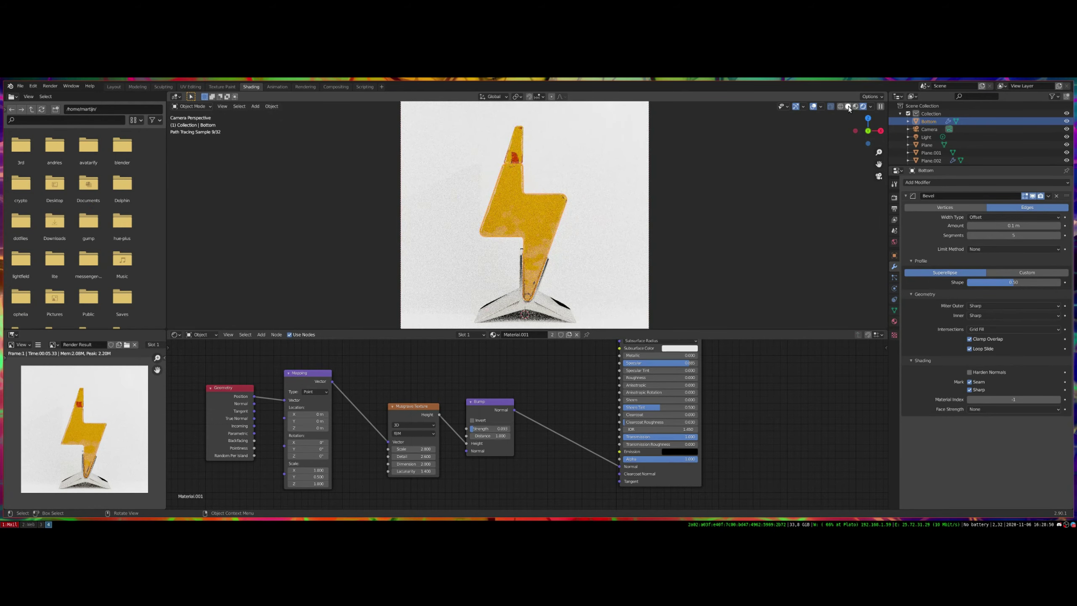
Duplicate the Bottom object in place in solid shading and rename the copy Water
click(849, 106)
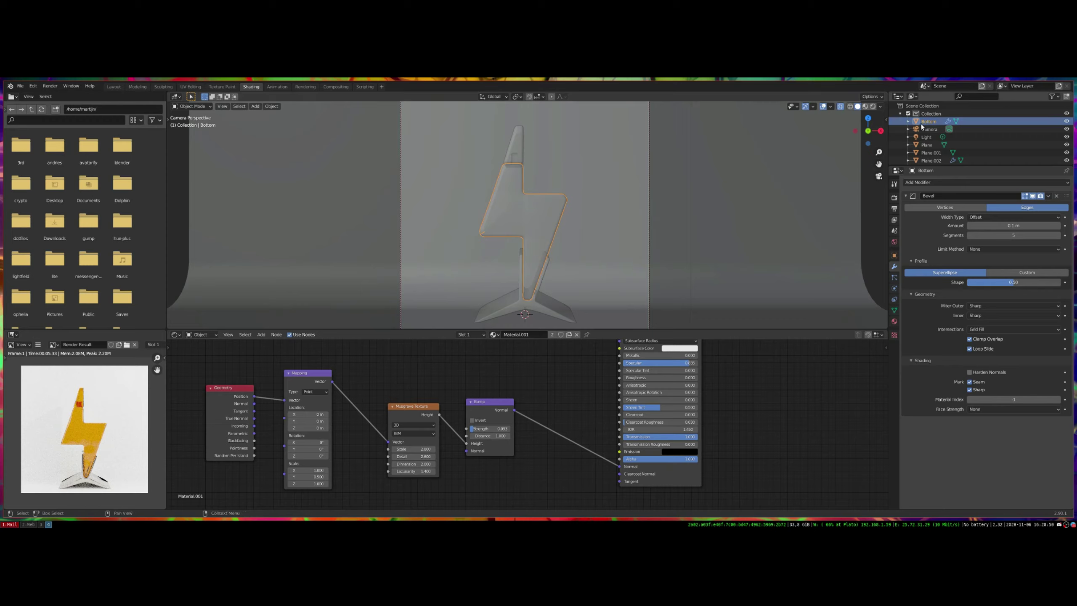
key(shift+d)
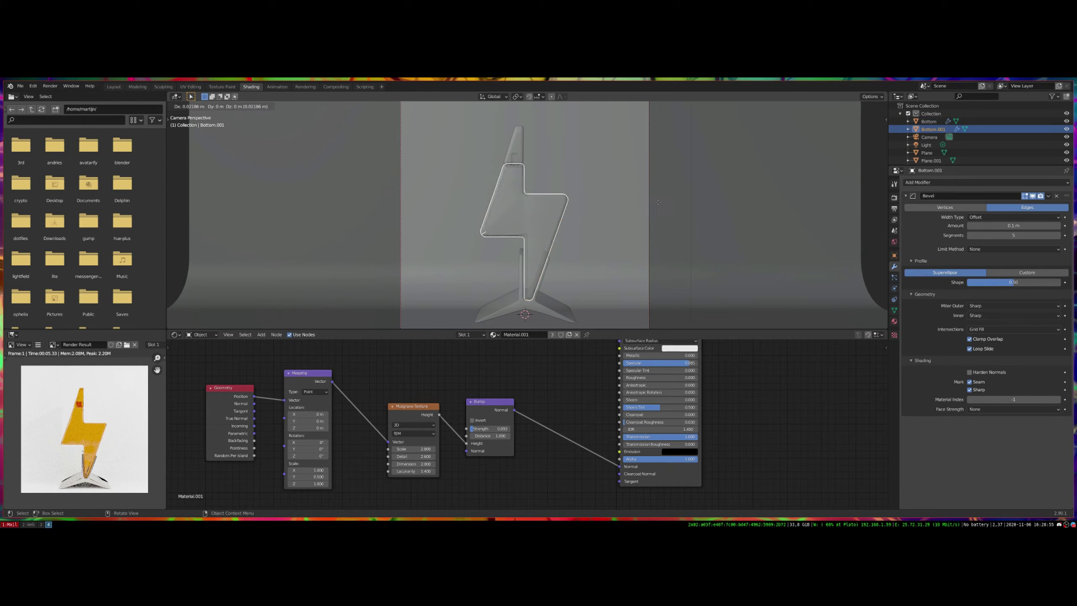
right_click(738, 190)
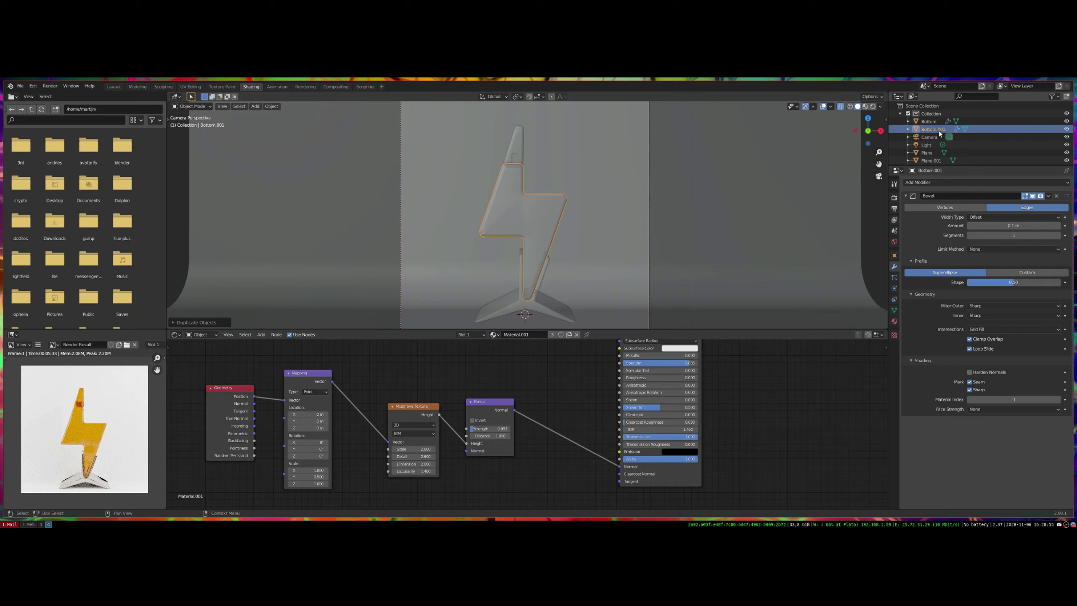
text(Wat)
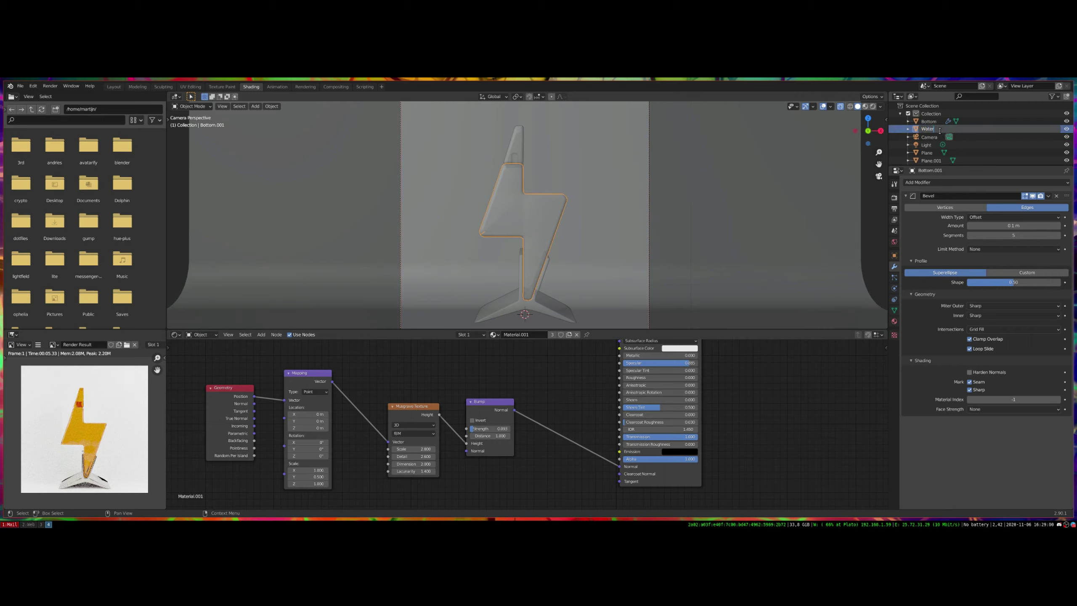
text(er)
key(Return)
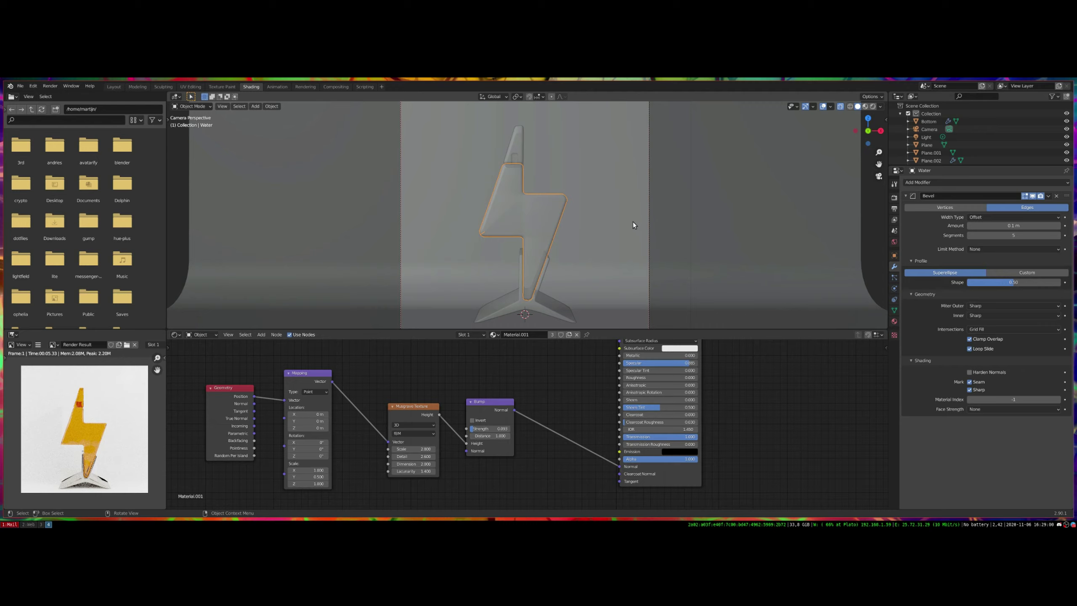
Slide the top vertices of the Water mesh slightly down along its edges, just below the bottle cap
scroll(525, 169, up, 5)
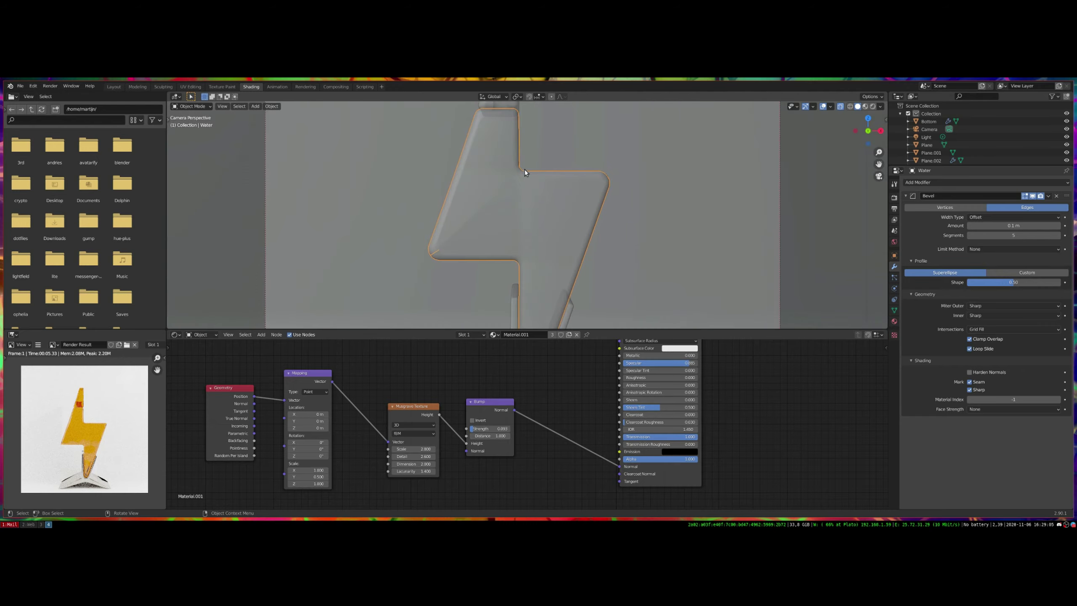
key(Tab)
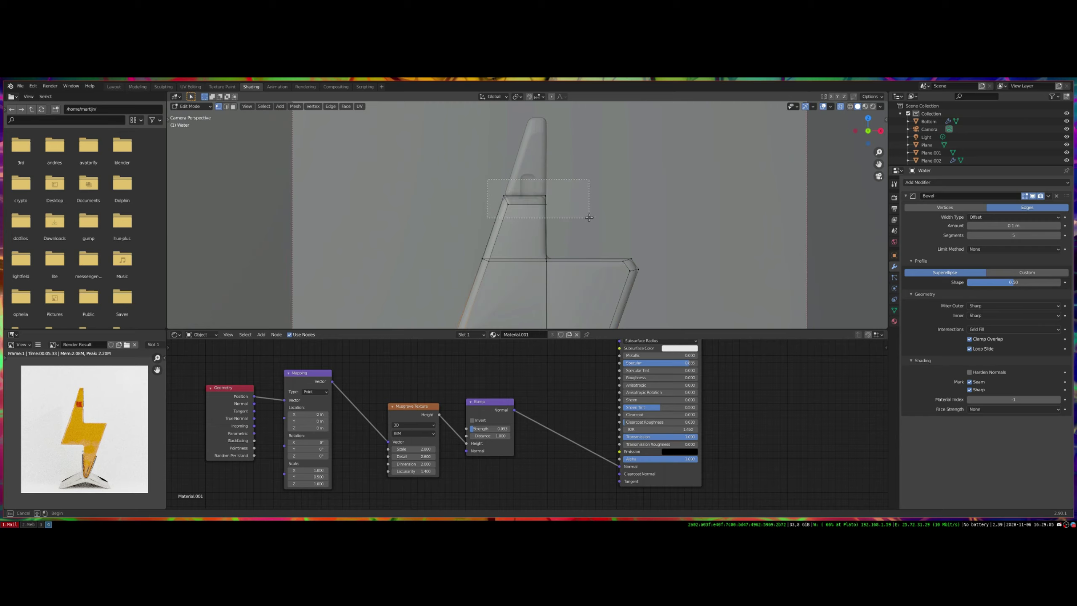
key(F3)
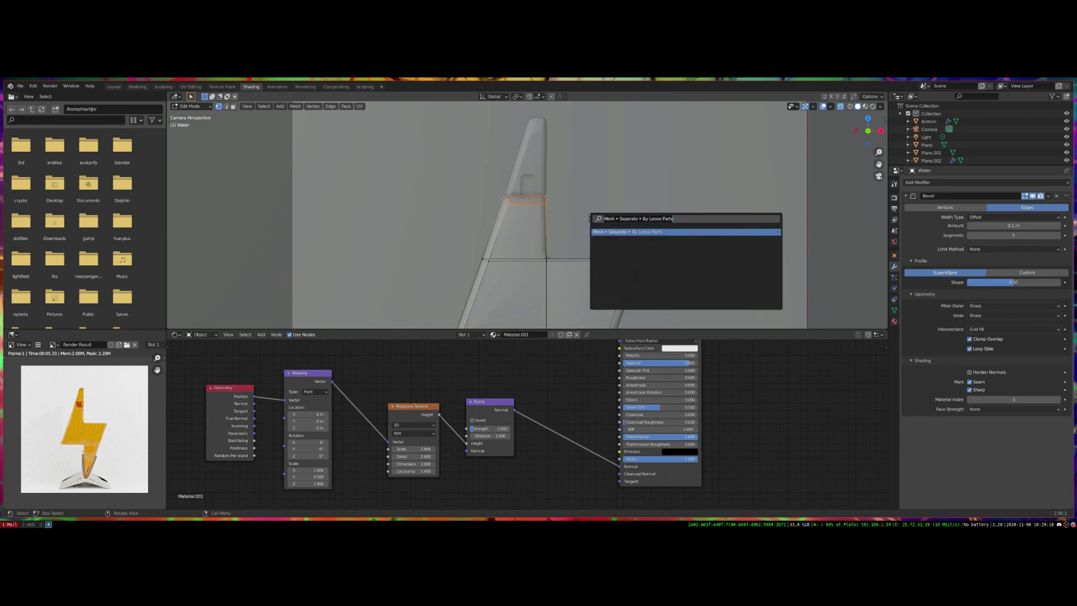
text(edge slide)
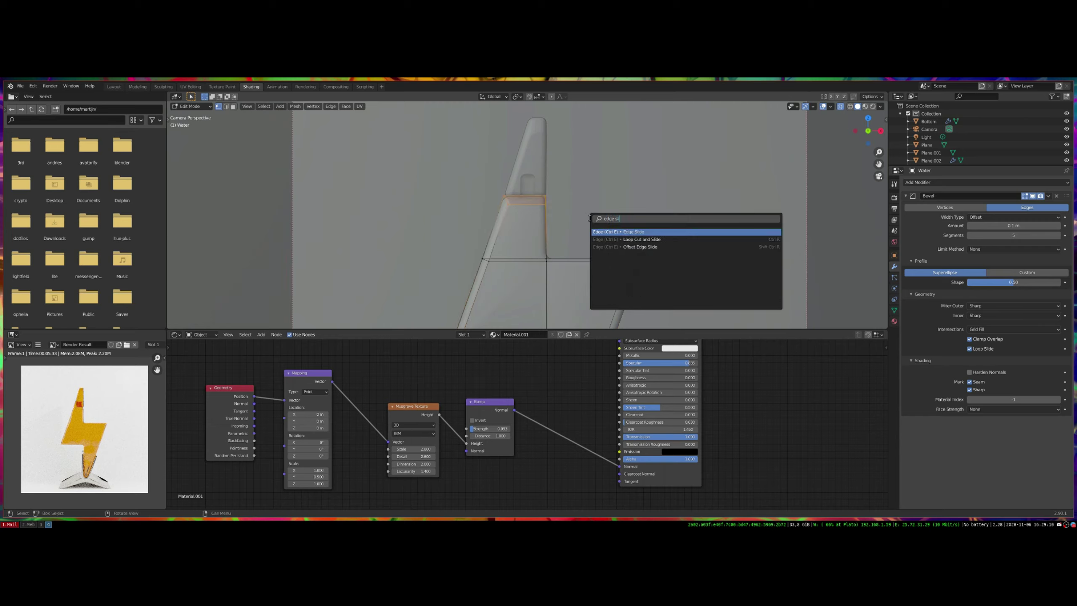
key(Return)
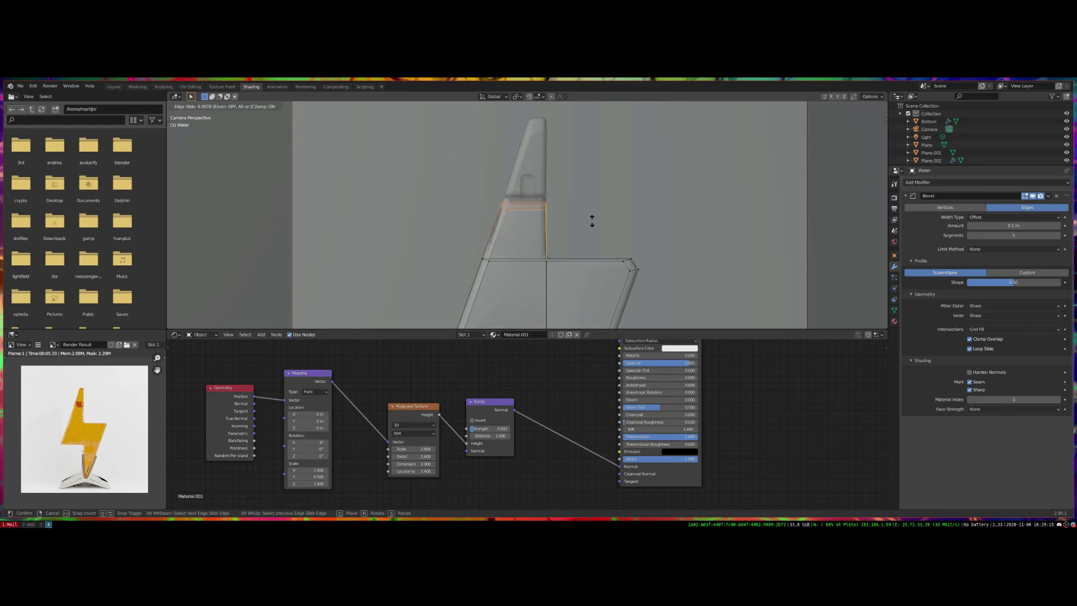
click(596, 221)
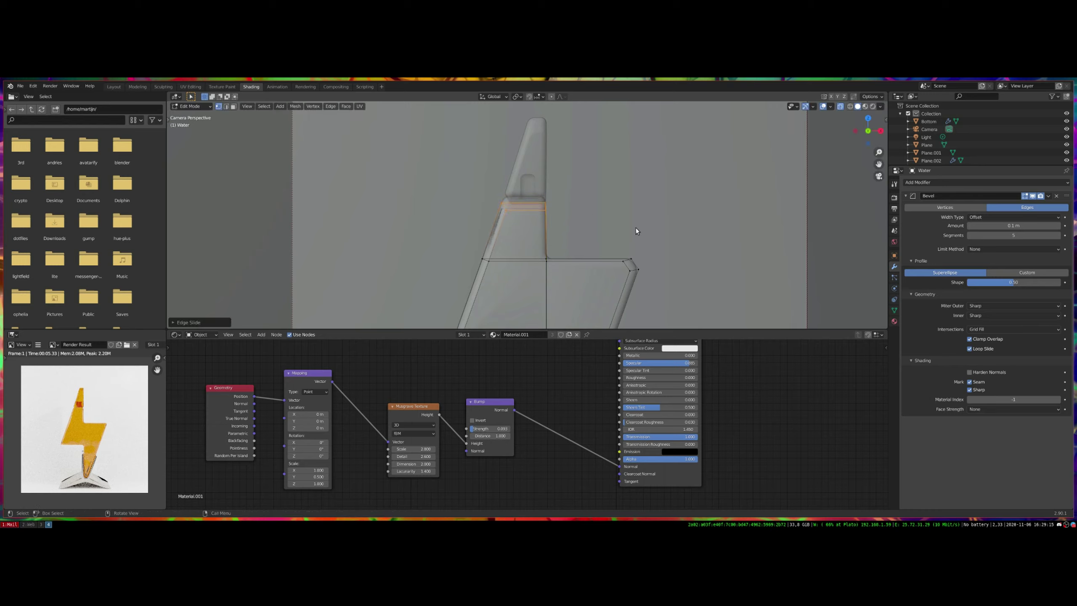
key(Tab)
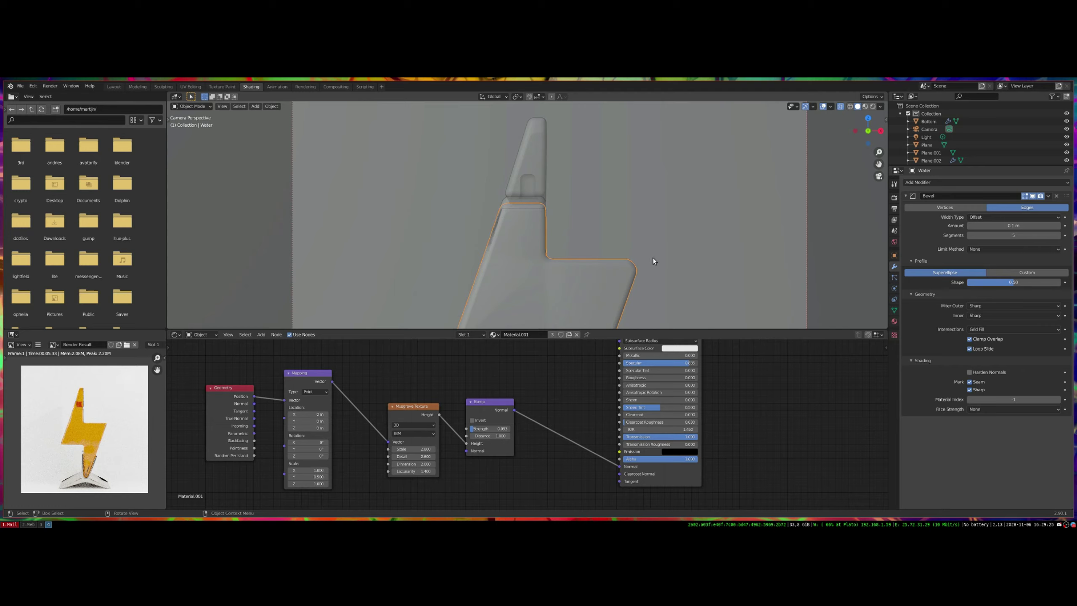
middle_drag(652, 258, 603, 250)
scroll(621, 261, up, 5)
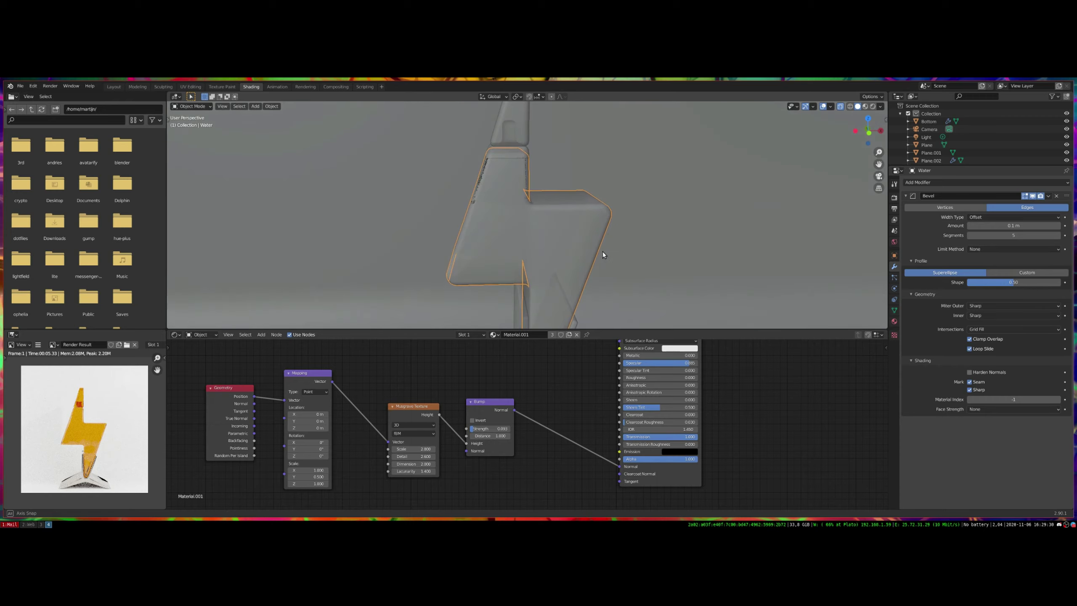
middle_drag(572, 212, 530, 180)
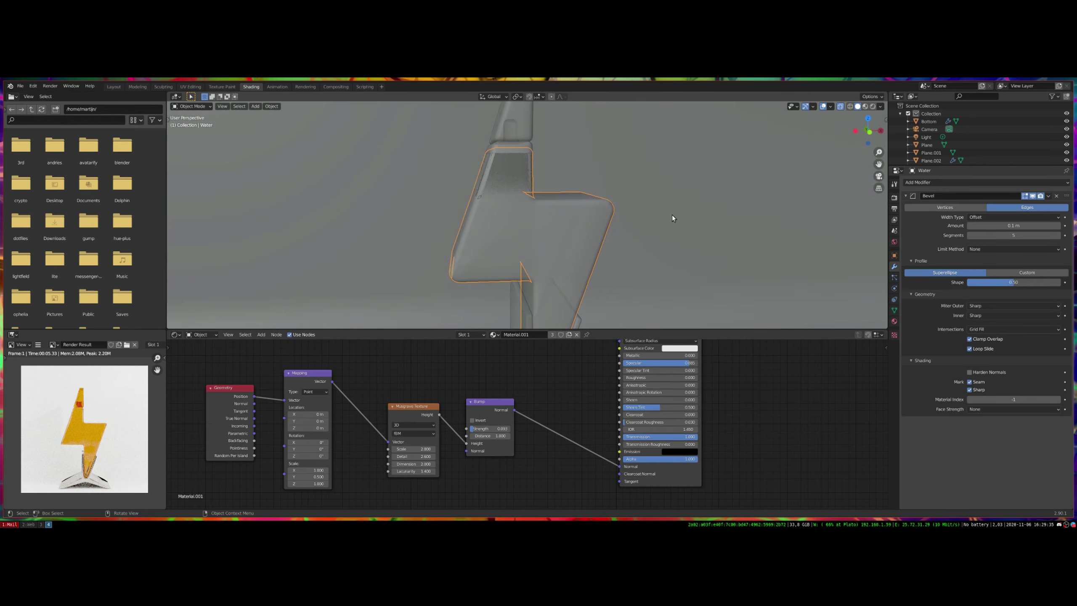
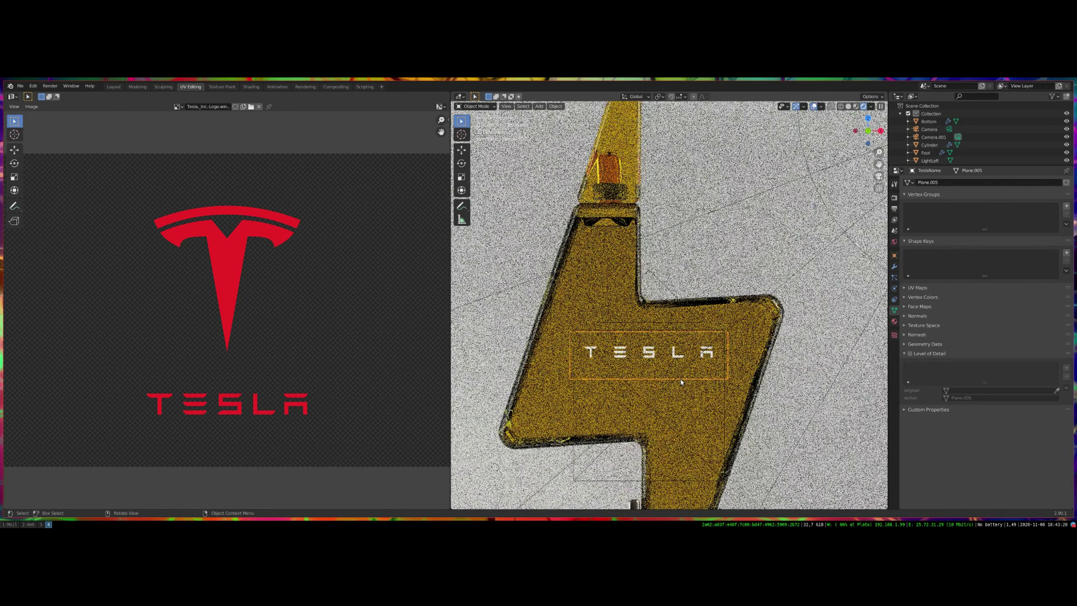
Set the Subsurface Color of the TeslaName logo material to black and preview it in rendered shading
key(super+3)
key(super+4)
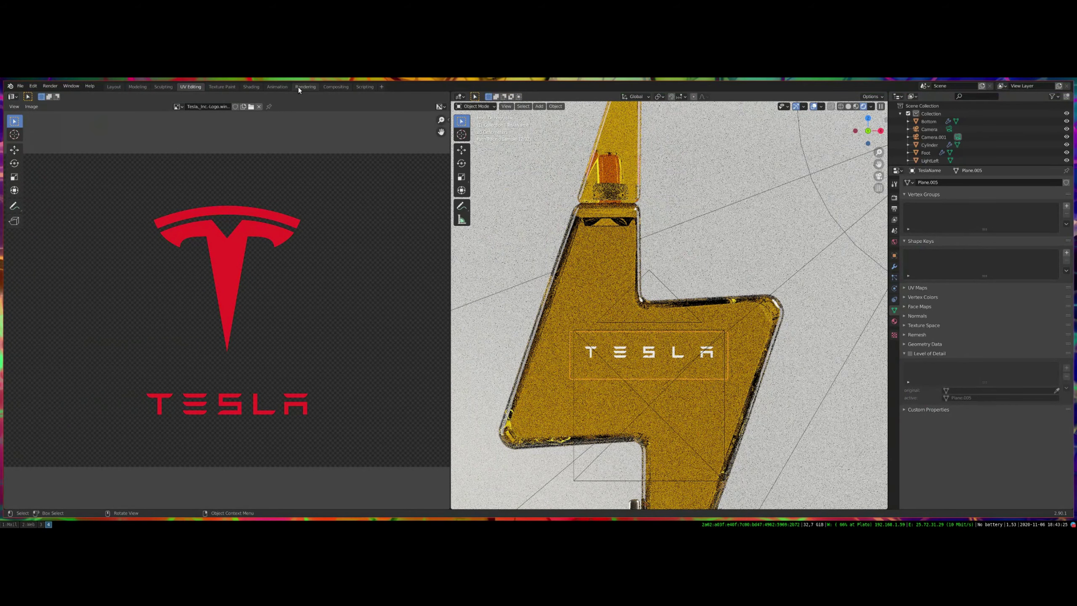
click(251, 86)
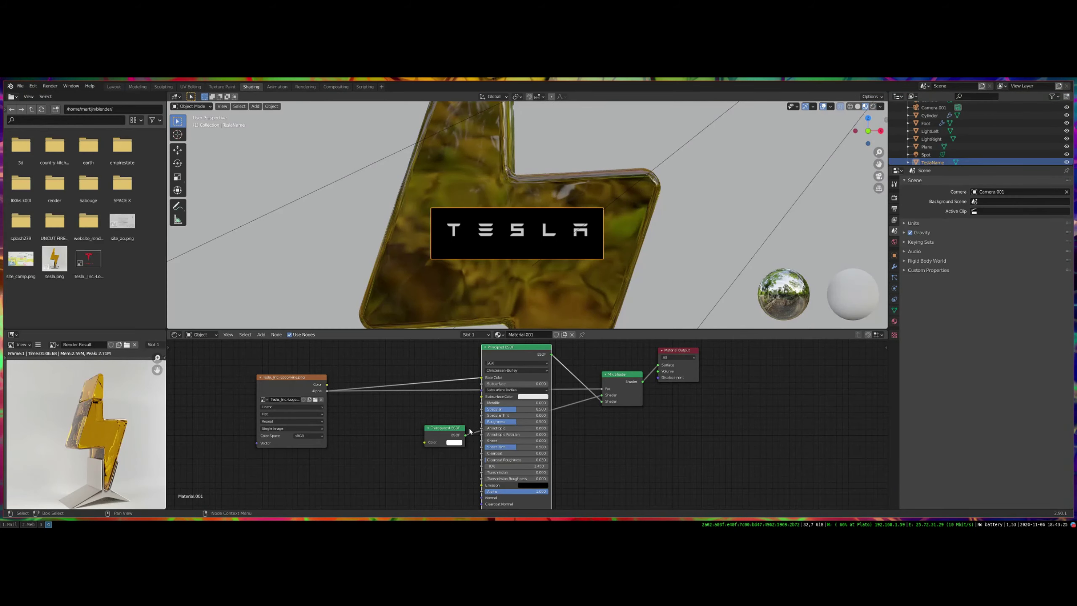
click(525, 396)
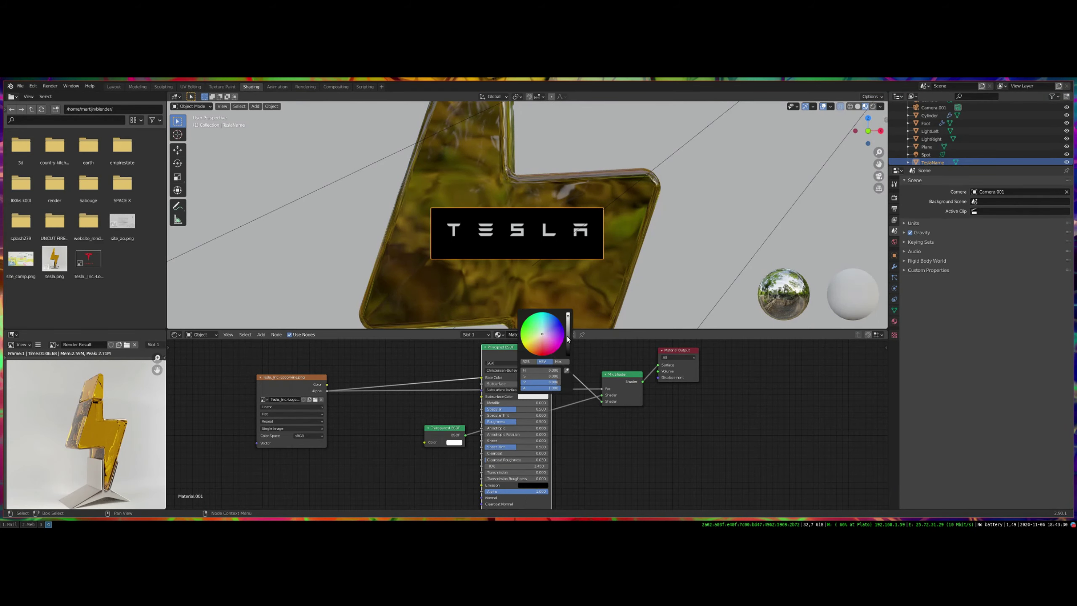
drag(568, 338, 569, 354)
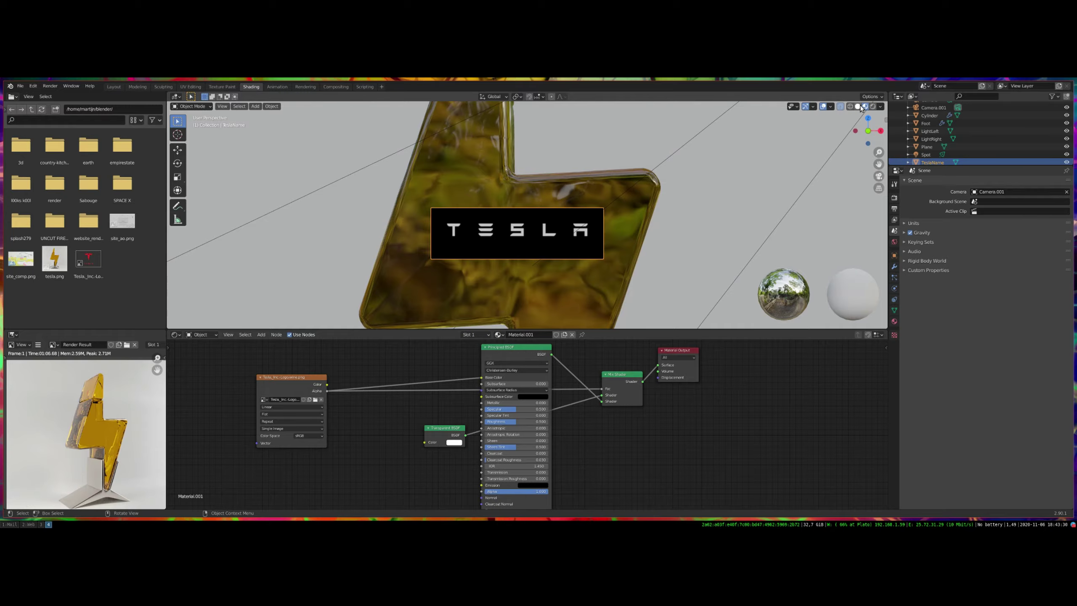
click(872, 106)
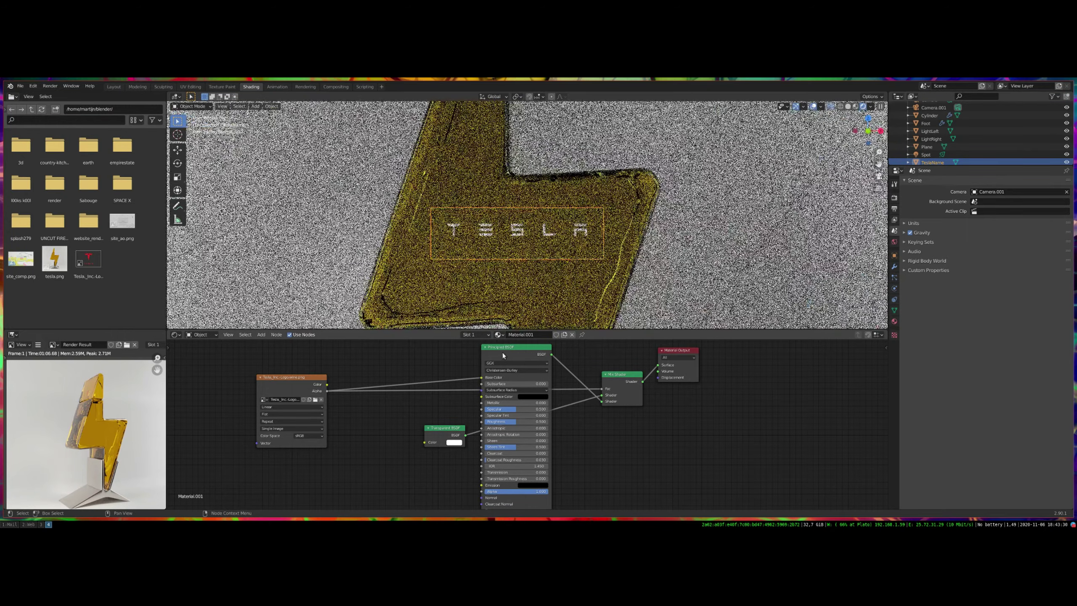
Disconnect the logo image from the Principled BSDF's Base Color and set the Base Color to black
mouse_move(490, 353)
mouse_down()
mouse_move(441, 409)
mouse_move(399, 402)
mouse_move(450, 377)
mouse_move(407, 403)
mouse_up()
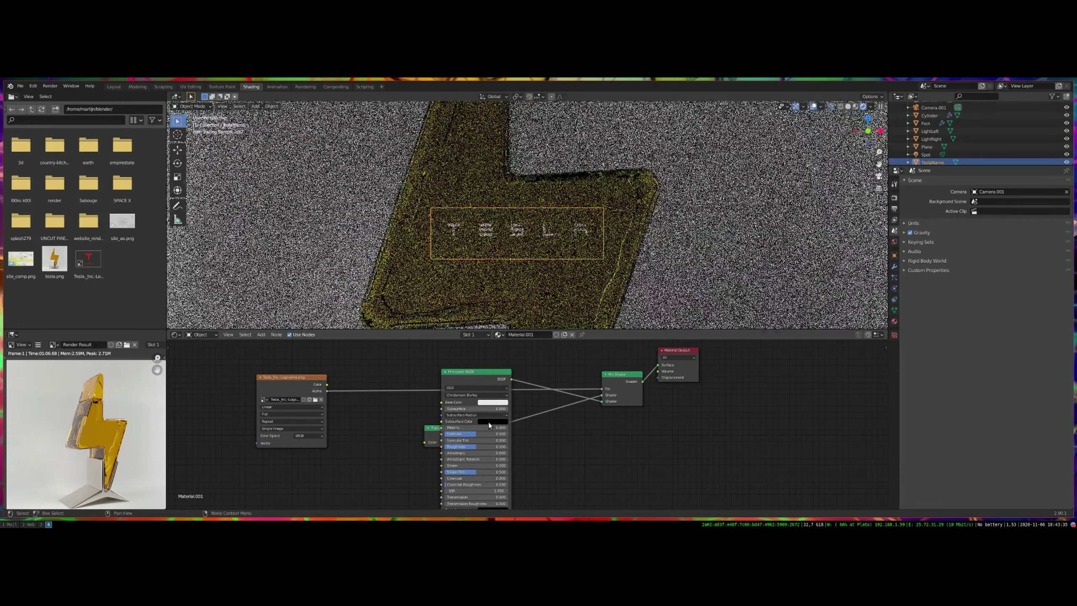
click(500, 402)
drag(528, 326, 528, 361)
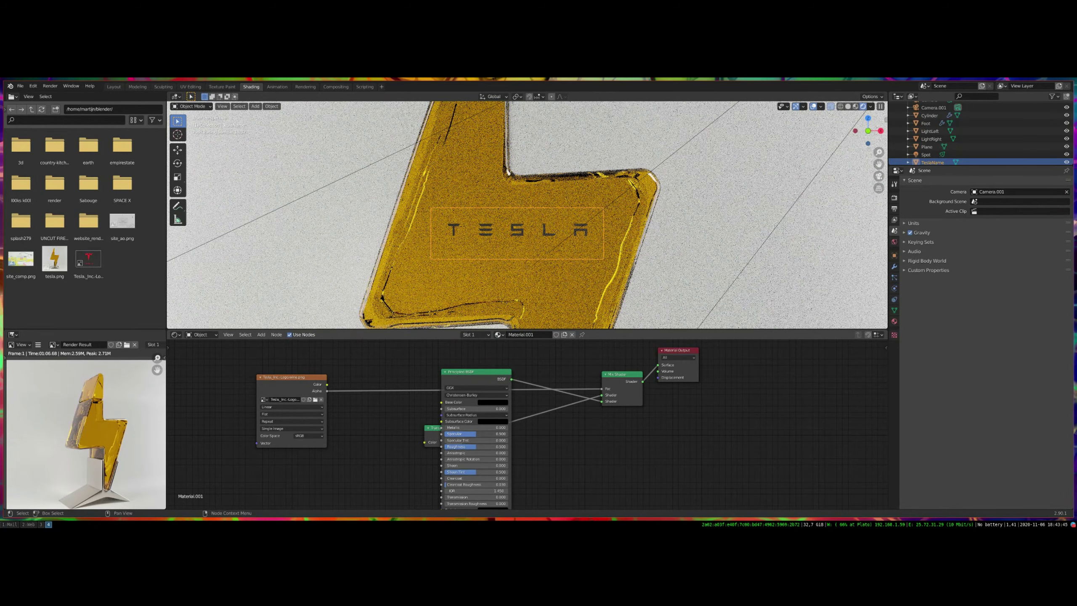
Lower the logo shader's Specular to about 0.12 and its Roughness to about 0.3, judging the lettering through the camera
drag(471, 433, 450, 433)
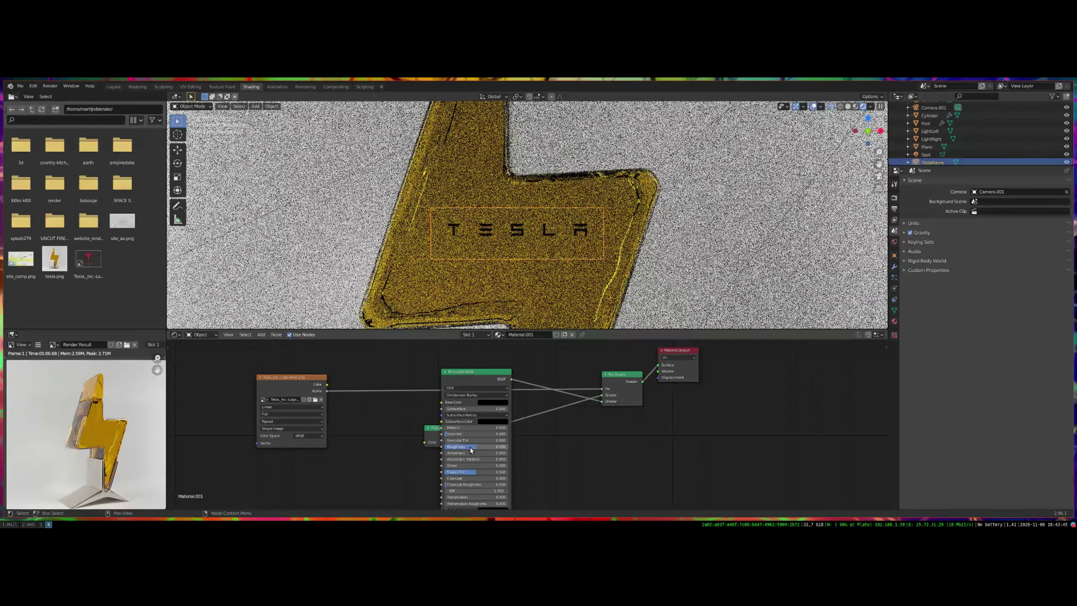
key(super+3)
key(super+4)
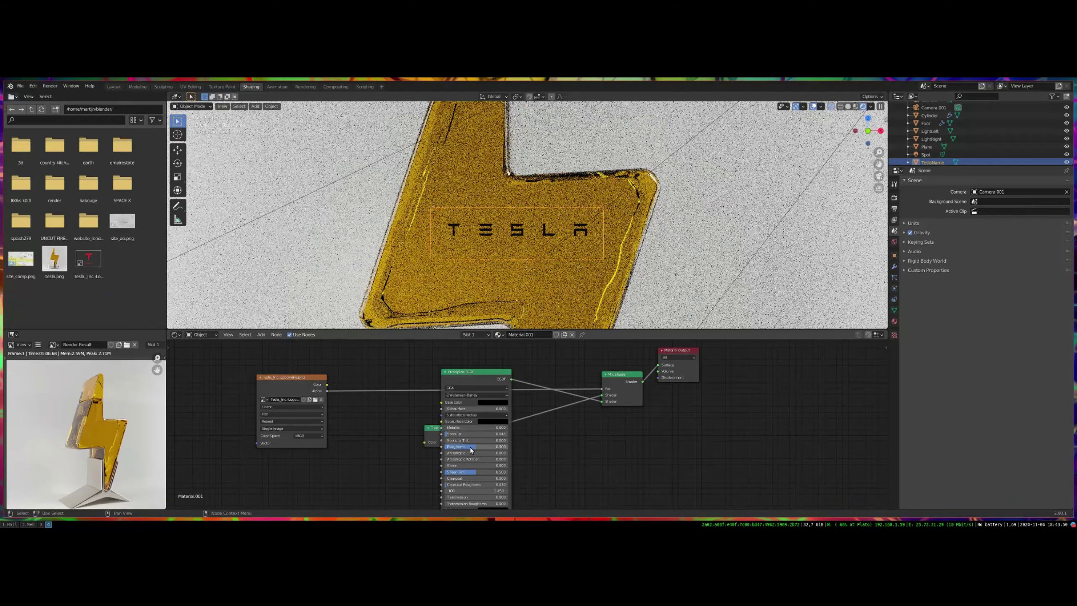
drag(469, 435, 480, 434)
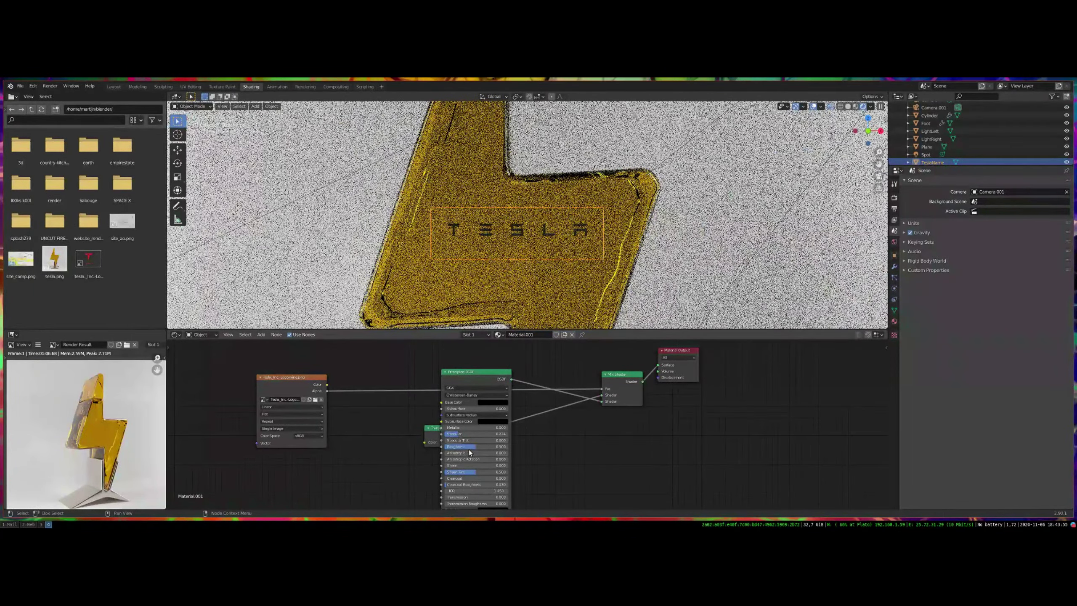
click(879, 176)
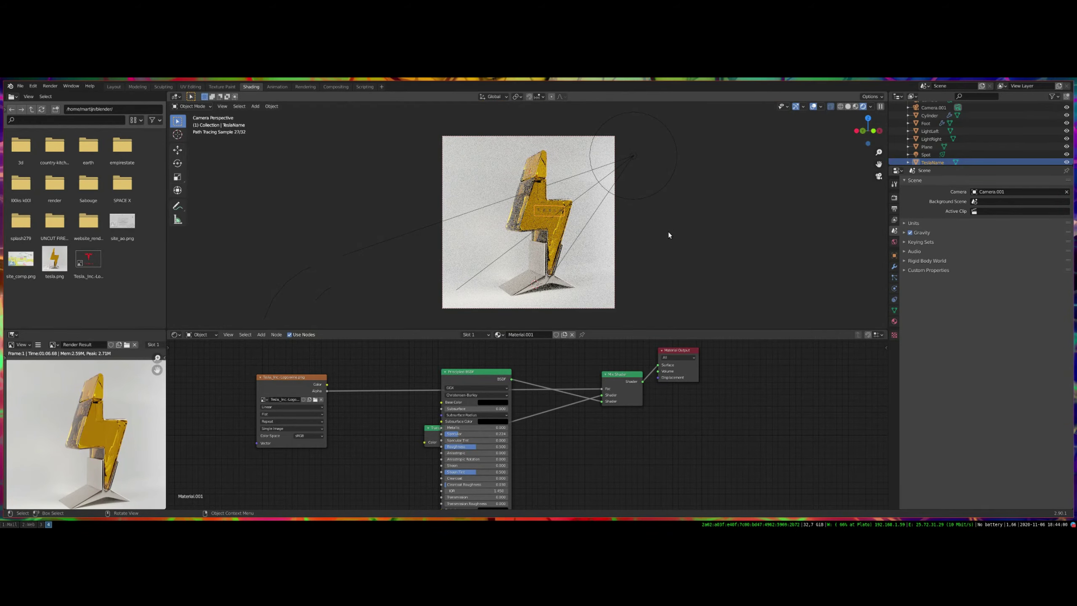
scroll(668, 231, up, 5)
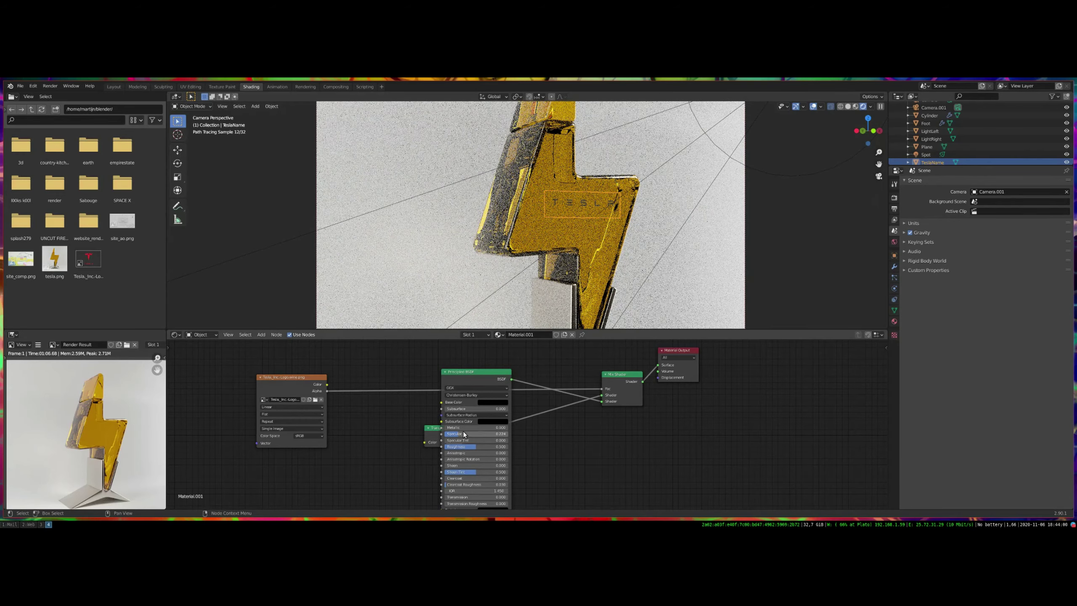
drag(459, 433, 454, 434)
drag(460, 434, 454, 447)
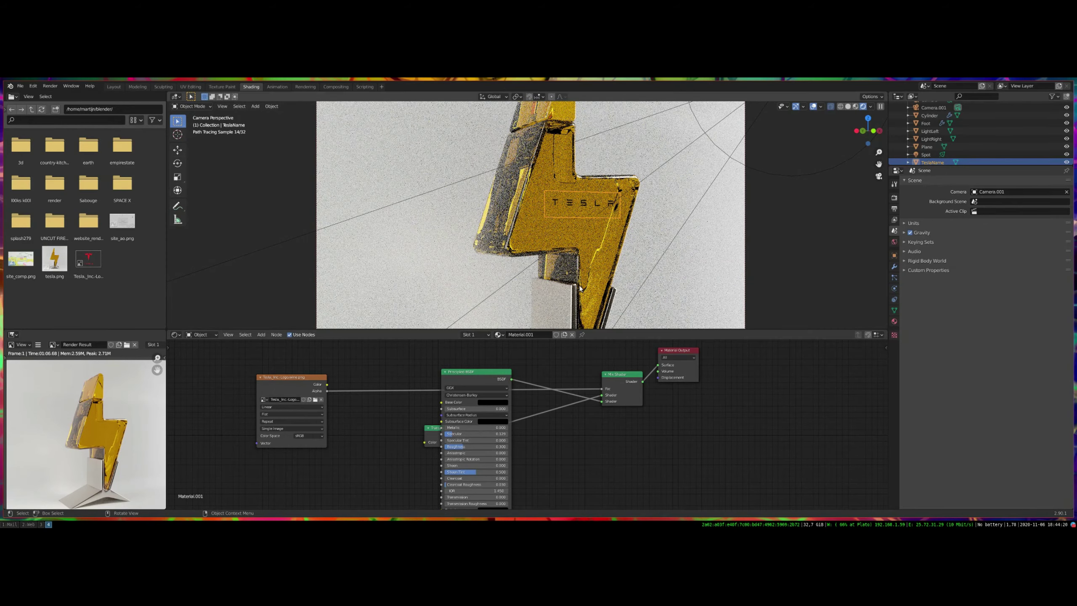
Move the TeslaName plane about 0.04 m along the Y axis towards the bottle's front face, using material preview shading
scroll(579, 291, down, 1)
scroll(491, 203, down, 1)
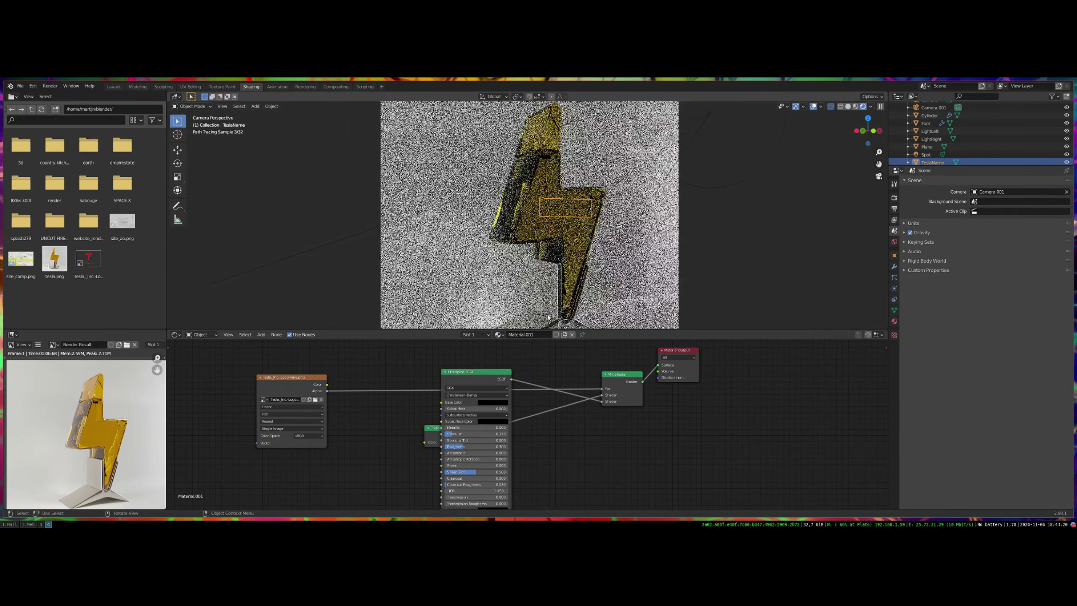
click(849, 108)
click(864, 107)
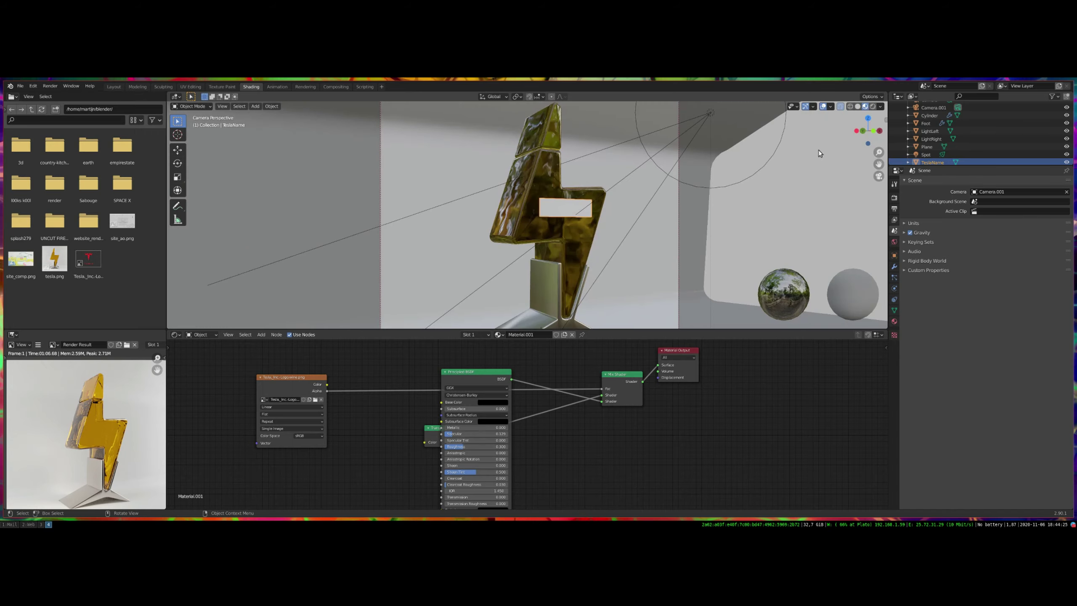
mouse_move(661, 254)
middle_down()
mouse_move(649, 265)
mouse_move(608, 202)
mouse_move(621, 197)
middle_up()
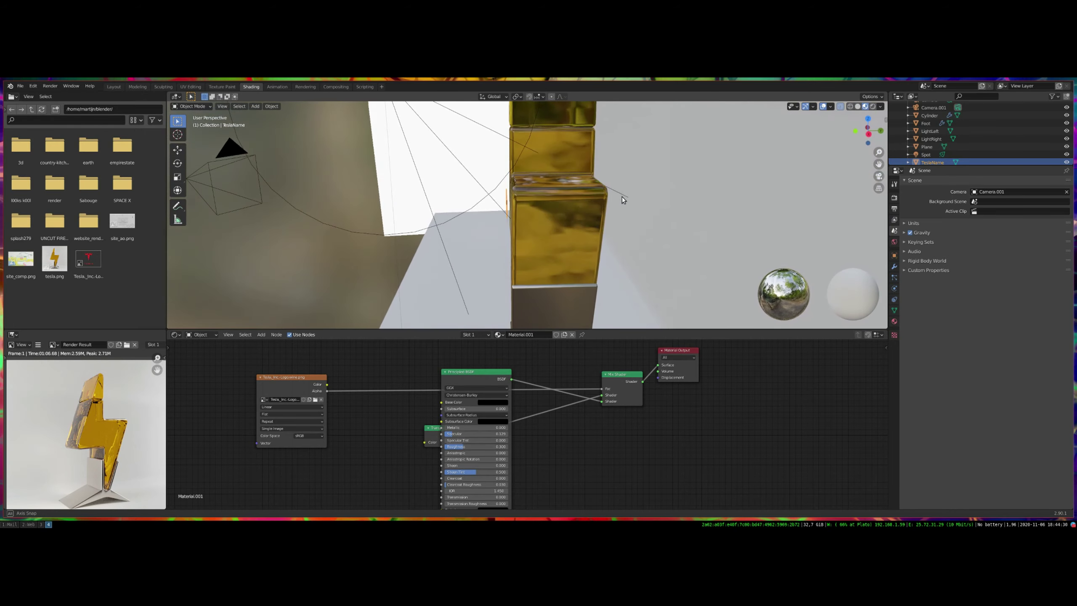
key(g)
key(y)
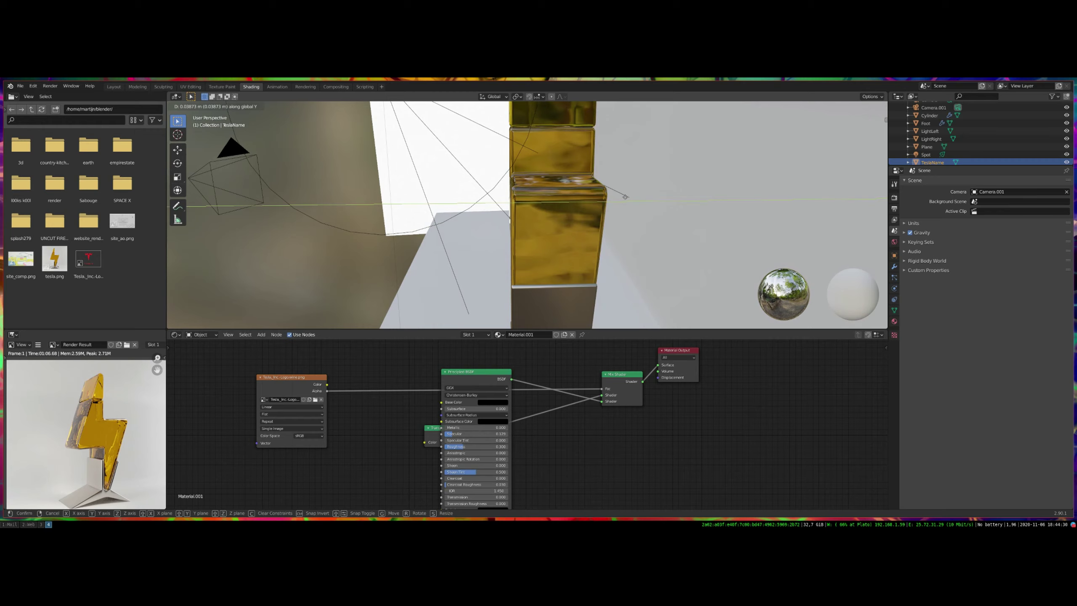
click(625, 197)
middle_drag(625, 196, 571, 197)
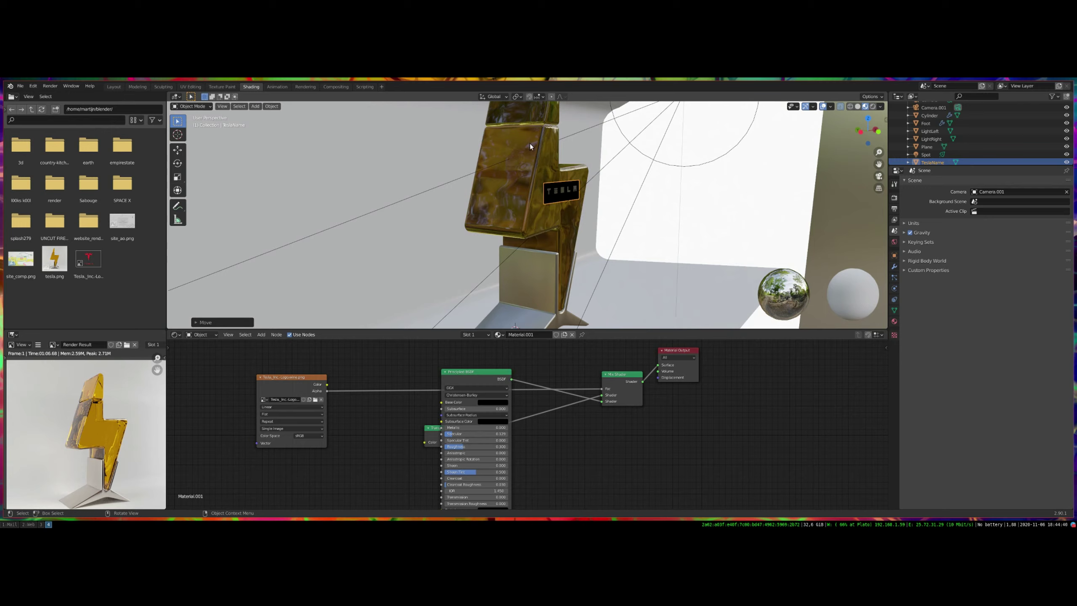
middle_drag(668, 190, 546, 264)
middle_drag(466, 311, 518, 311)
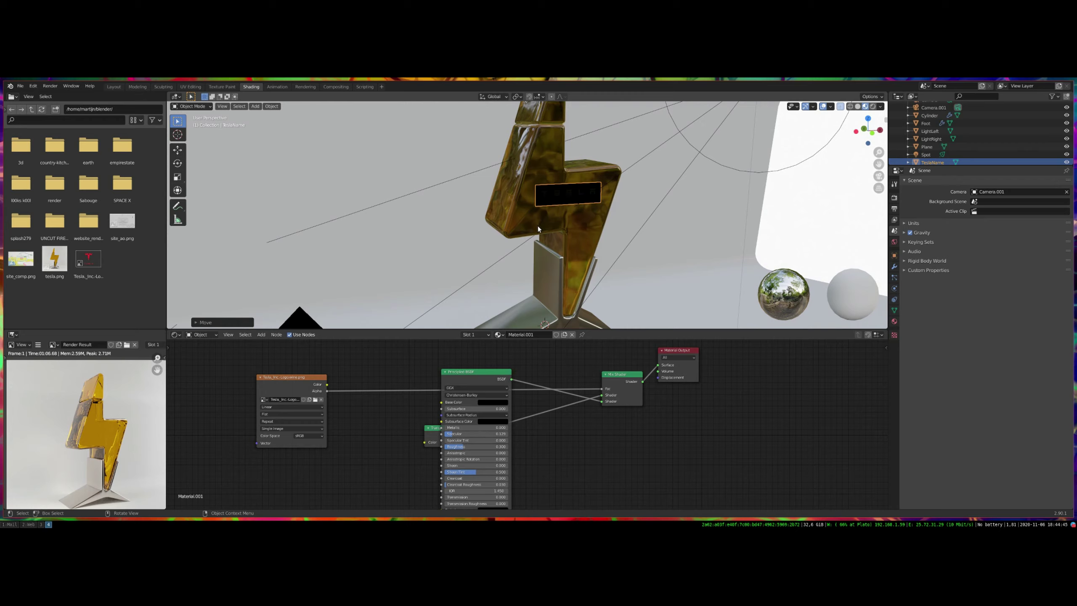
key(shift+d)
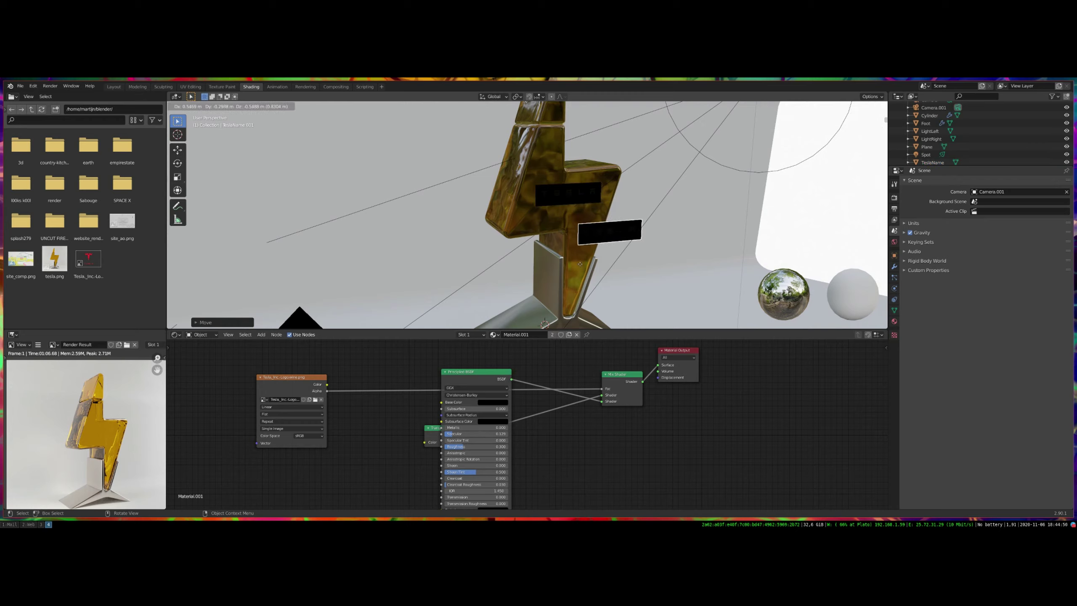
right_click(626, 250)
key(x)
click(617, 233)
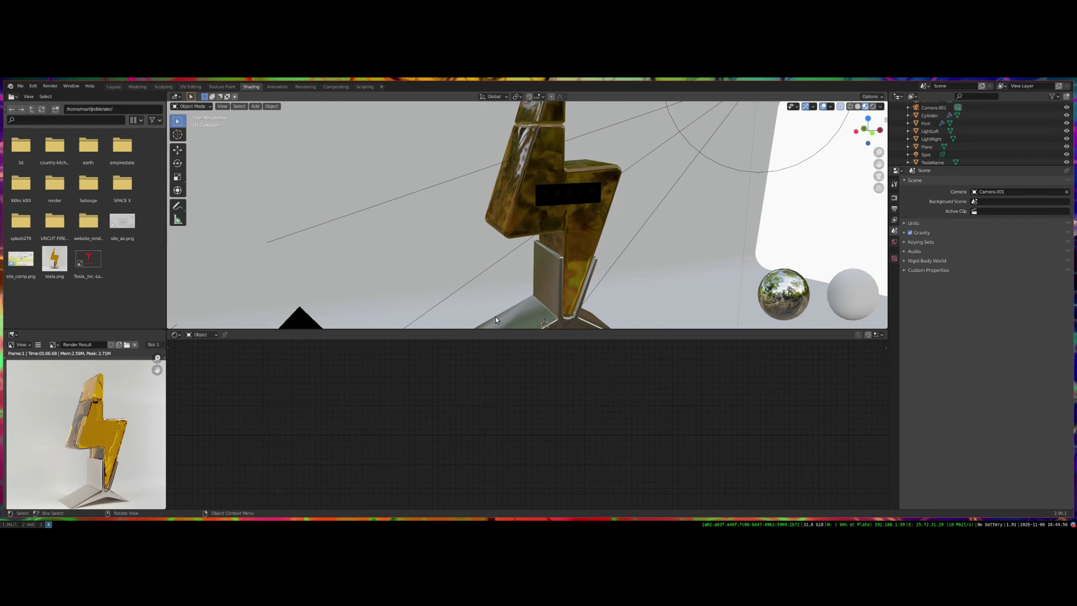
Add an Image Texture node with the existing Tesla logo image to the foot's material and connect its Color to Base Color
middle_drag(493, 313, 550, 93)
middle_drag(570, 289, 526, 197)
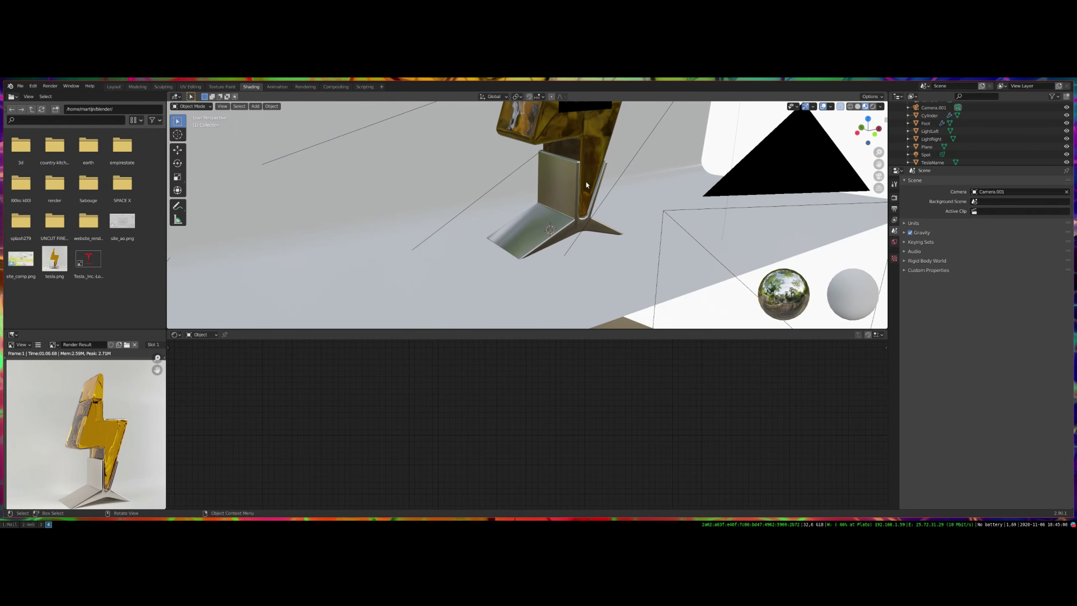
click(547, 226)
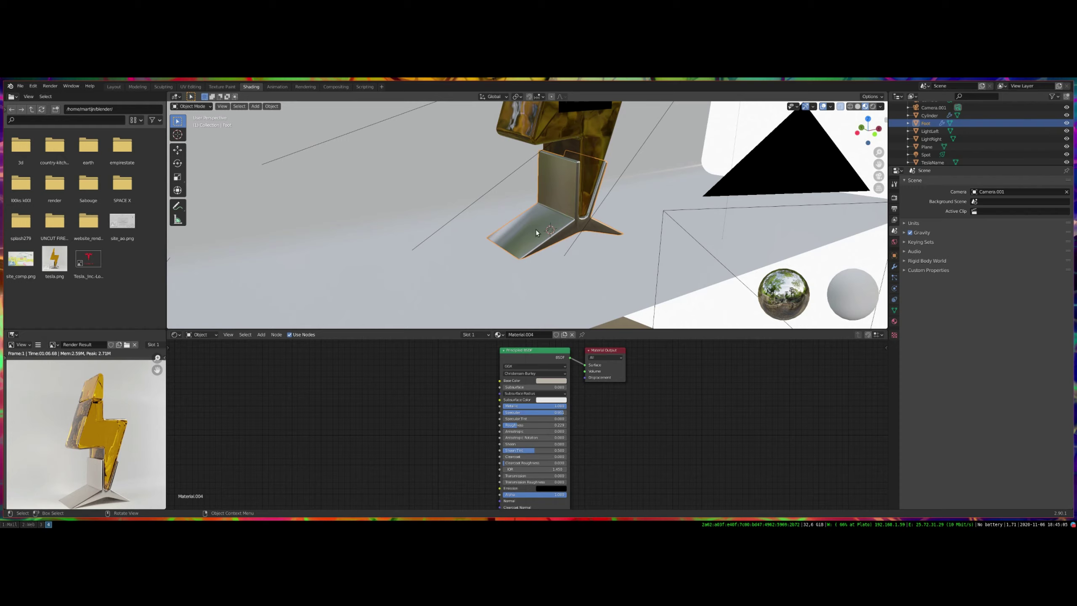
right_click(322, 396)
key(shift+a)
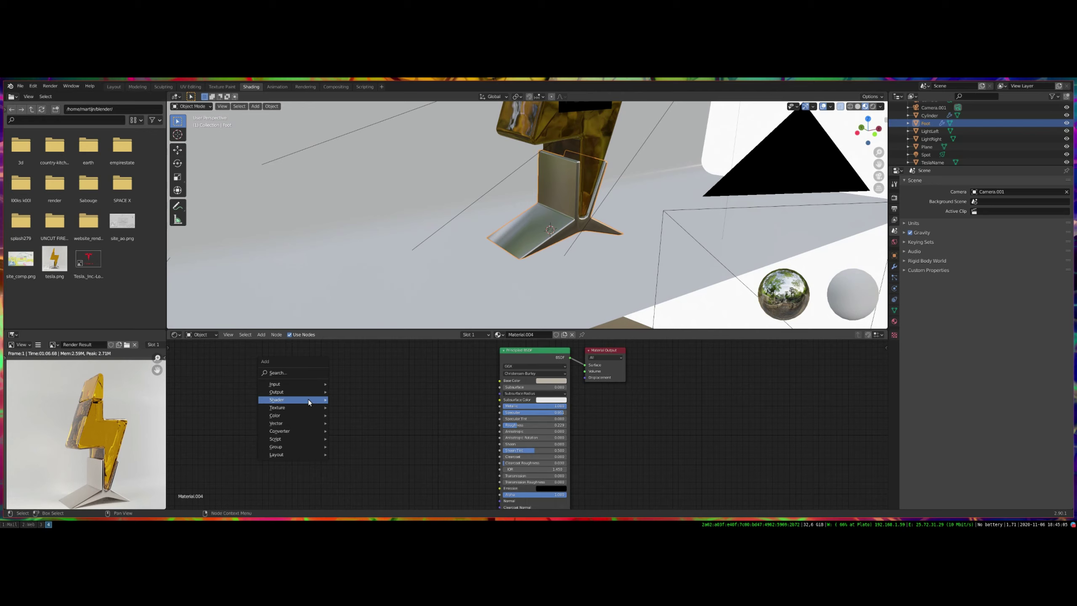
mouse_move(298, 383)
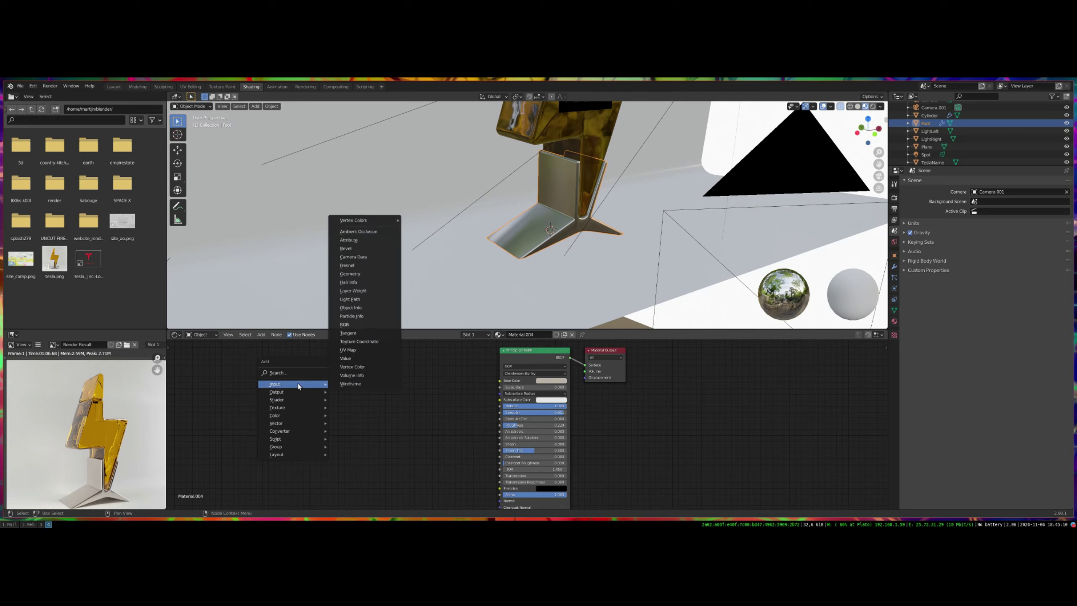
mouse_move(291, 409)
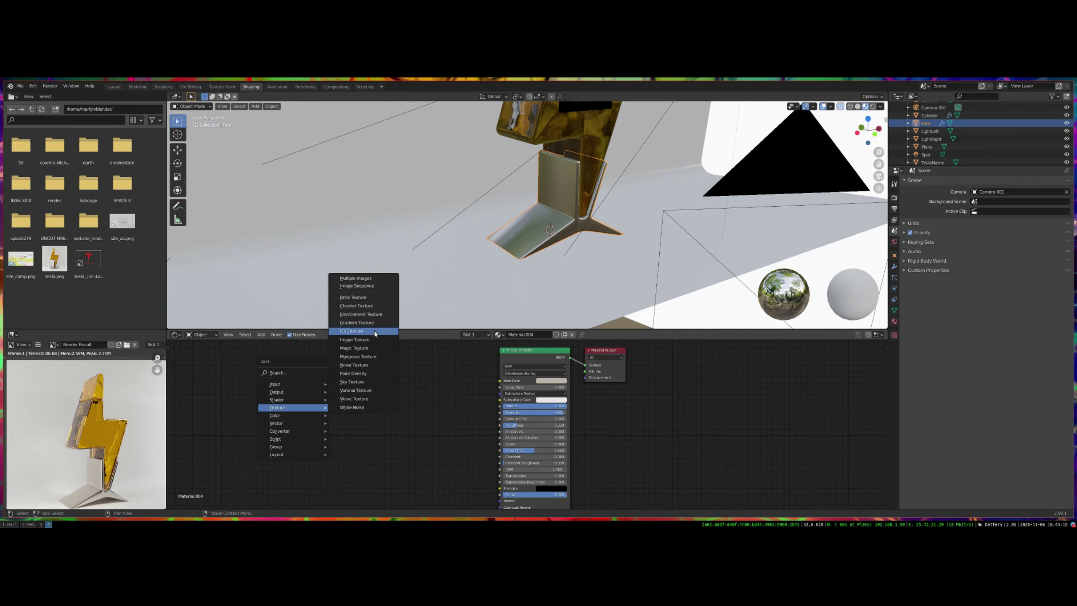
click(355, 339)
click(310, 401)
click(310, 401)
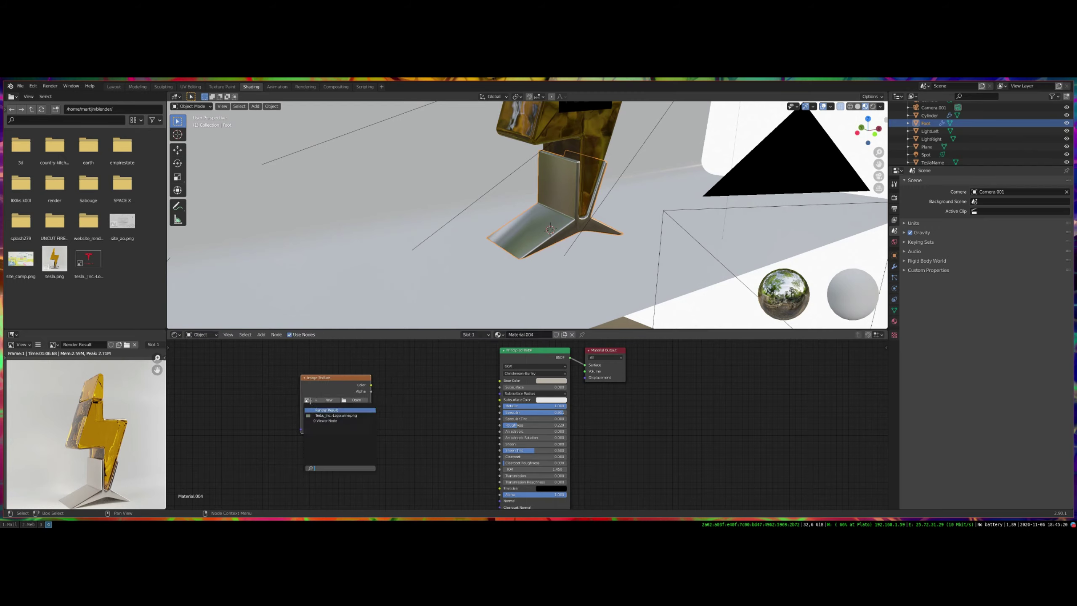
click(319, 416)
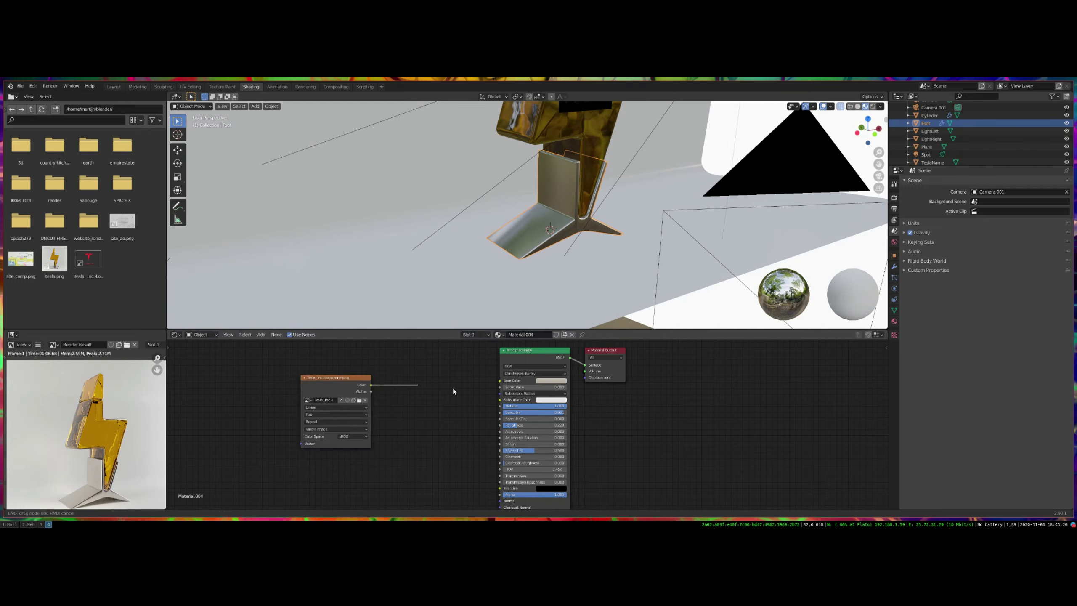
drag(506, 382, 501, 381)
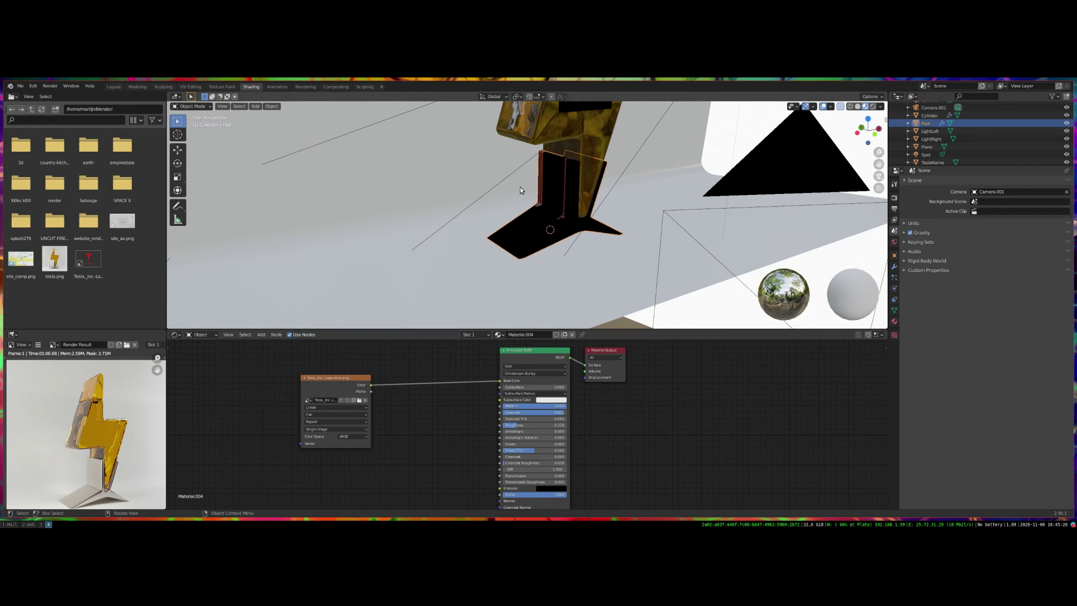
Open the foot mesh for UV editing, select all its UVs and rotate them 90°
key(Tab)
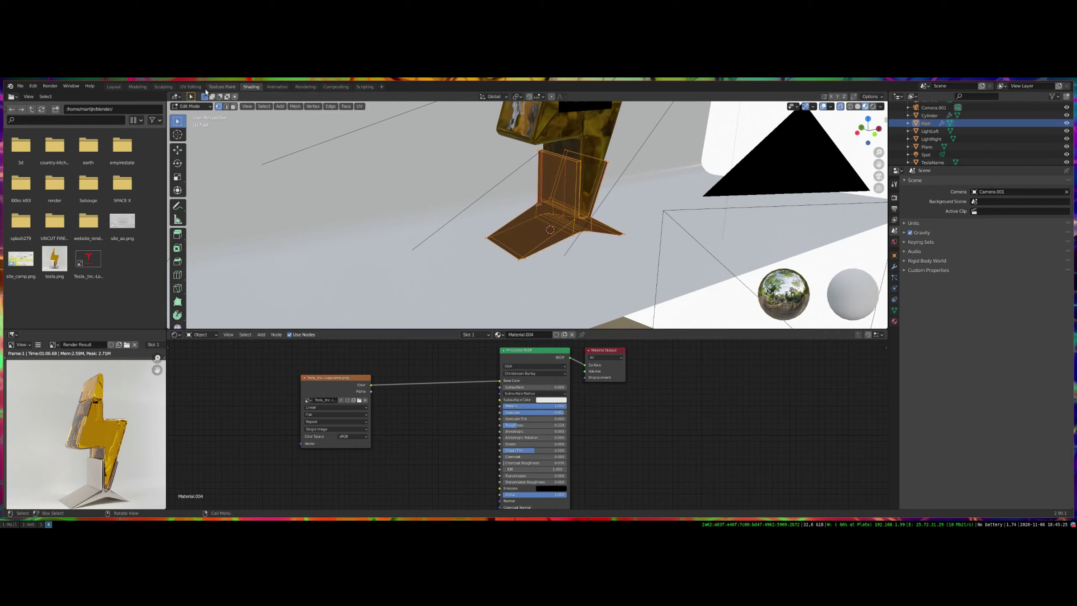
click(191, 86)
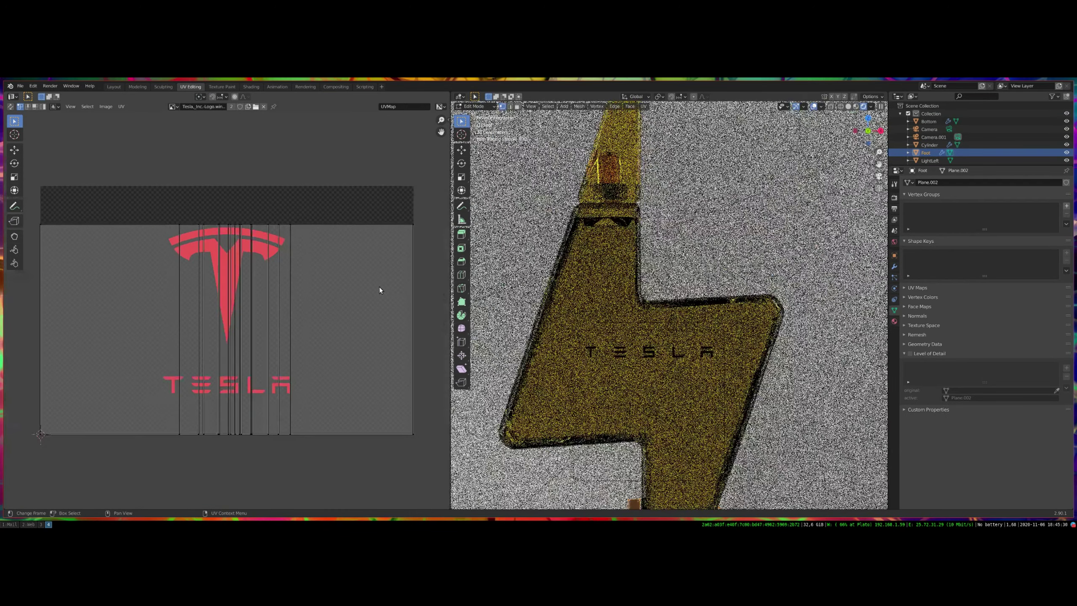
scroll(378, 286, down, 1)
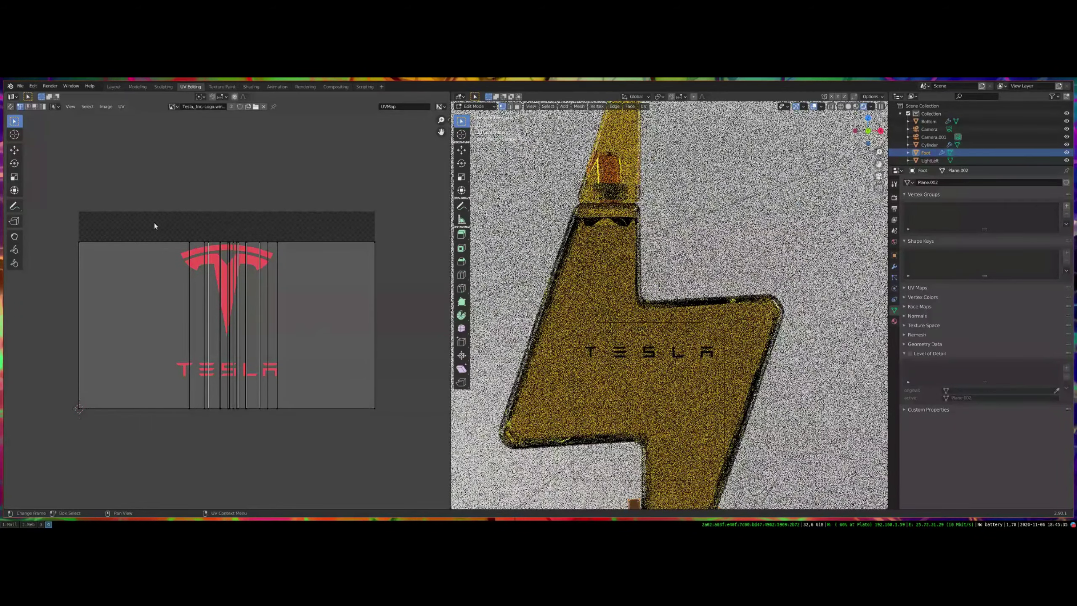
key(a)
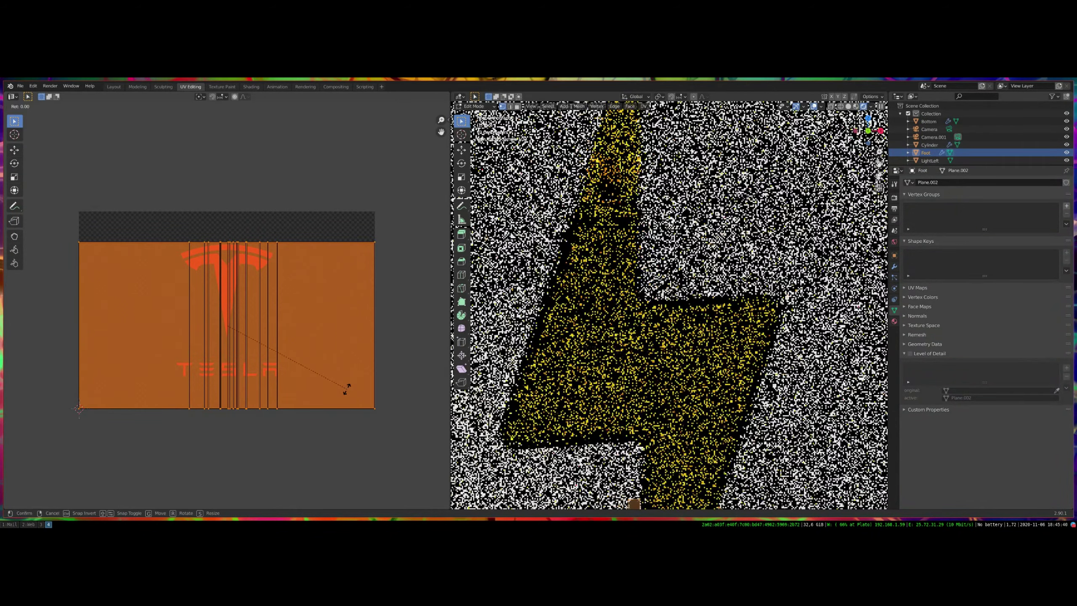
text(90)
key(Return)
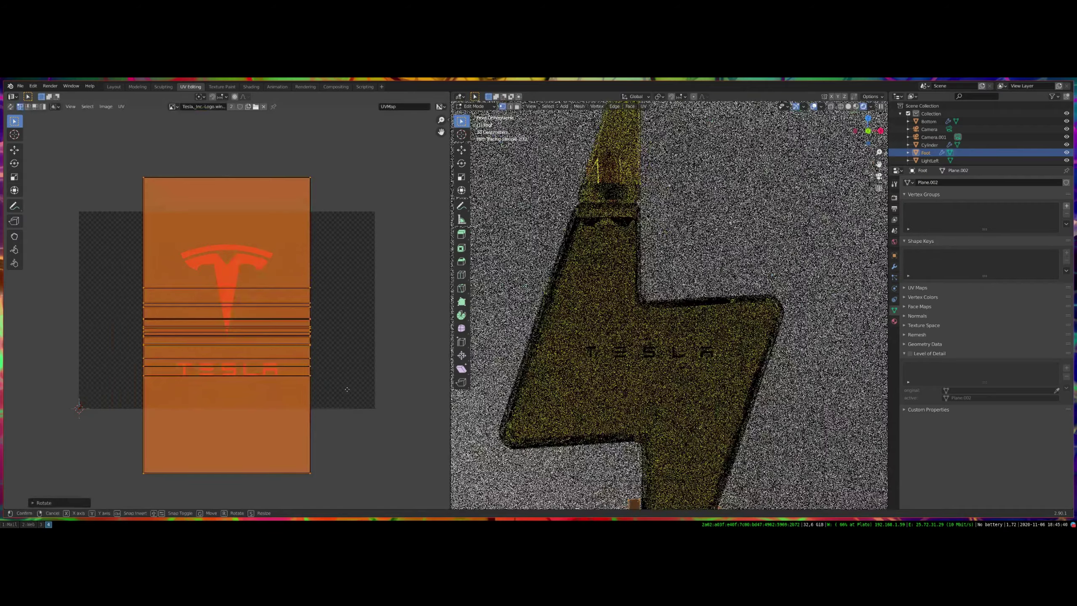
Move the foot's UVs up along Y by about 0.65 and inspect the logo on the foot plate in material preview
key(g)
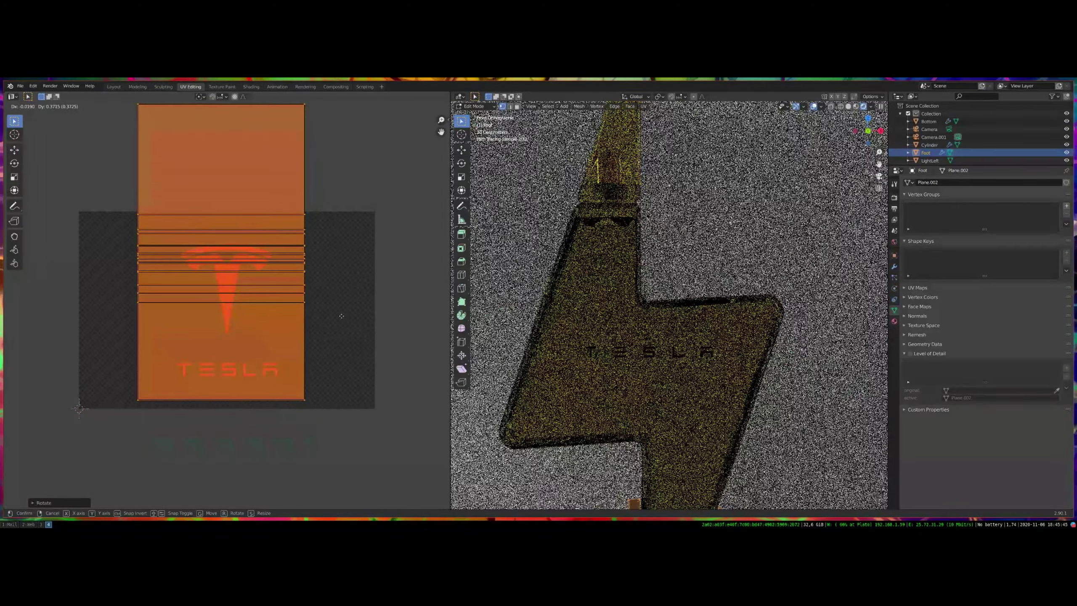
key(y)
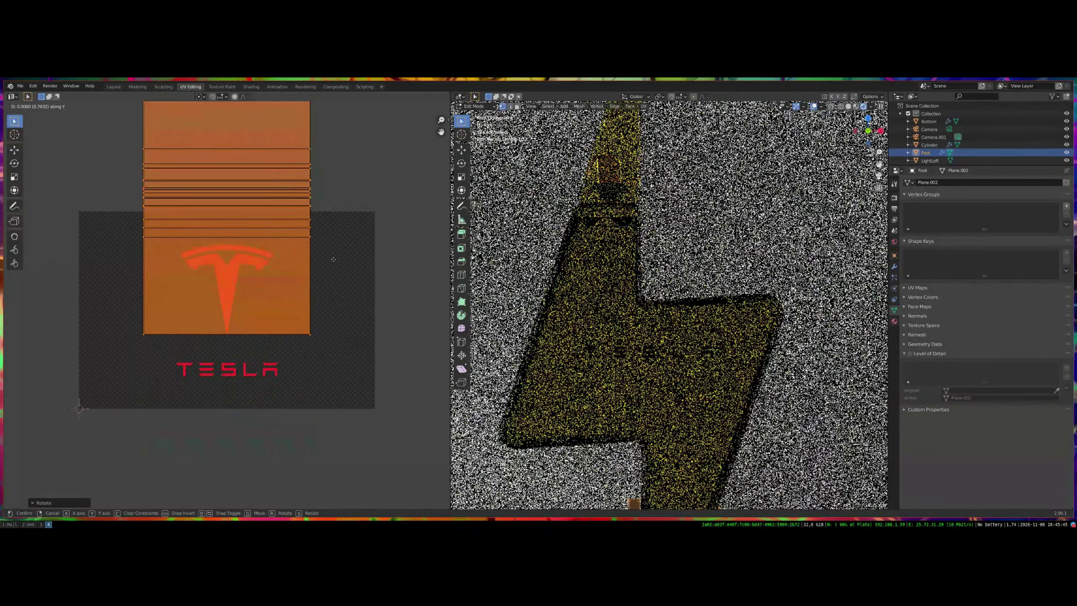
click(340, 288)
click(857, 107)
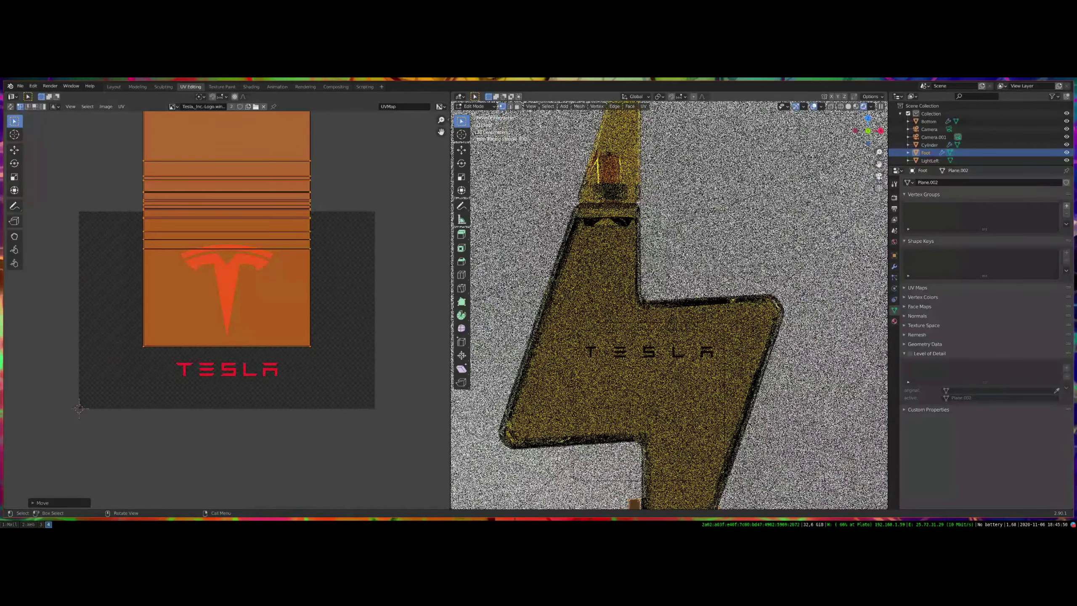
middle_drag(584, 491, 740, 299)
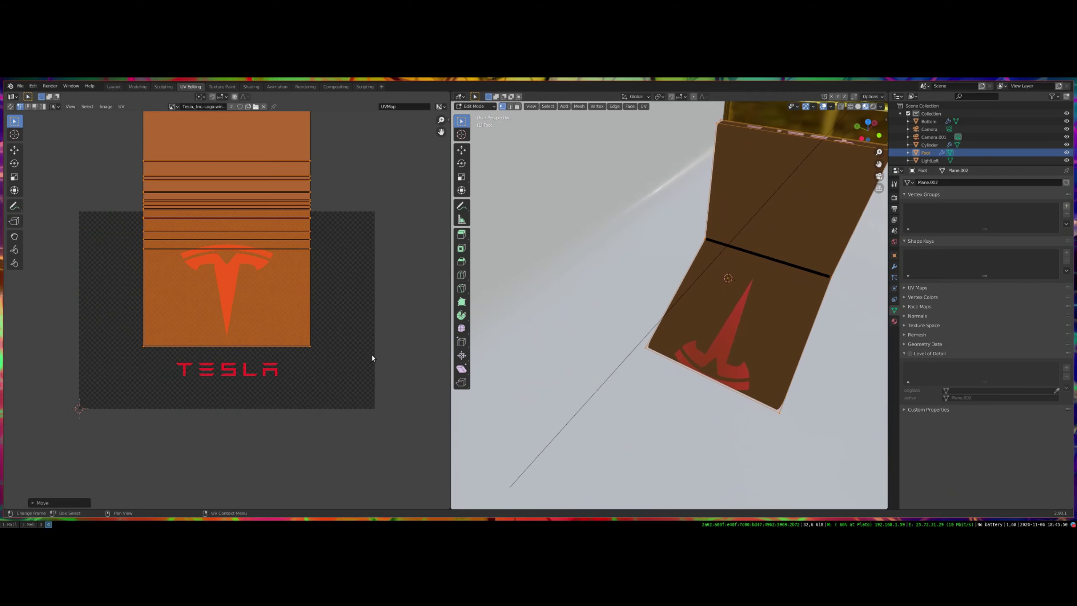
Rotate the foot's UV layout by 180° to flip the logo's direction on the plate
key(g)
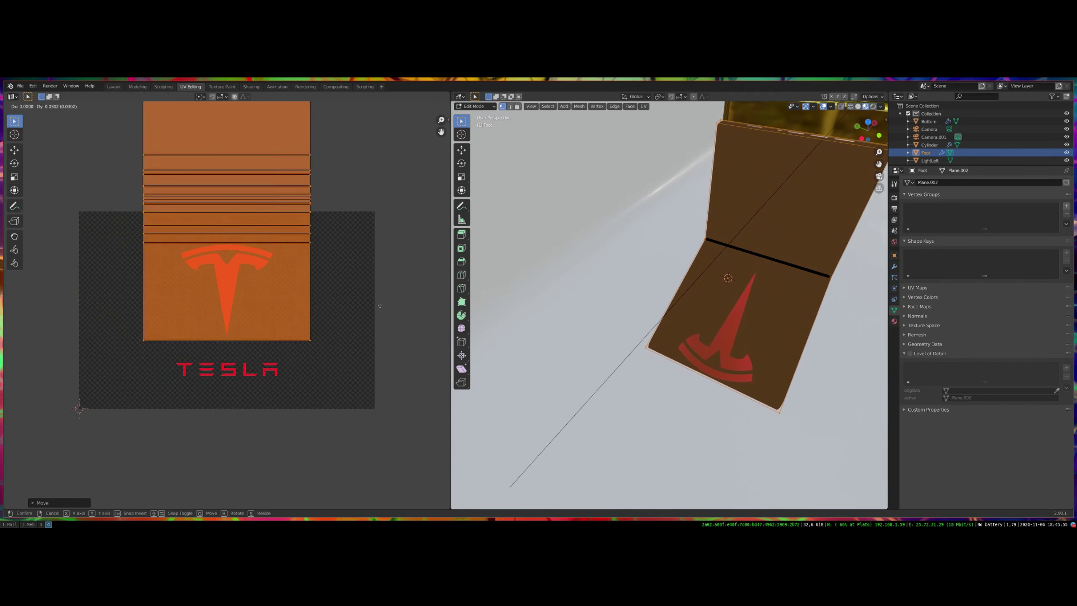
click(381, 310)
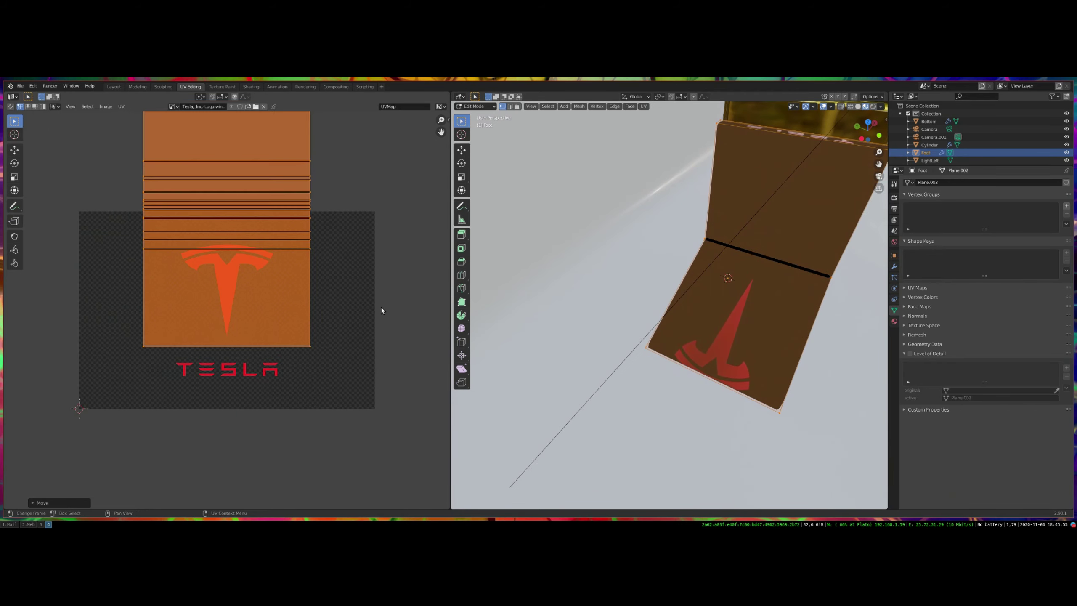
text(r180)
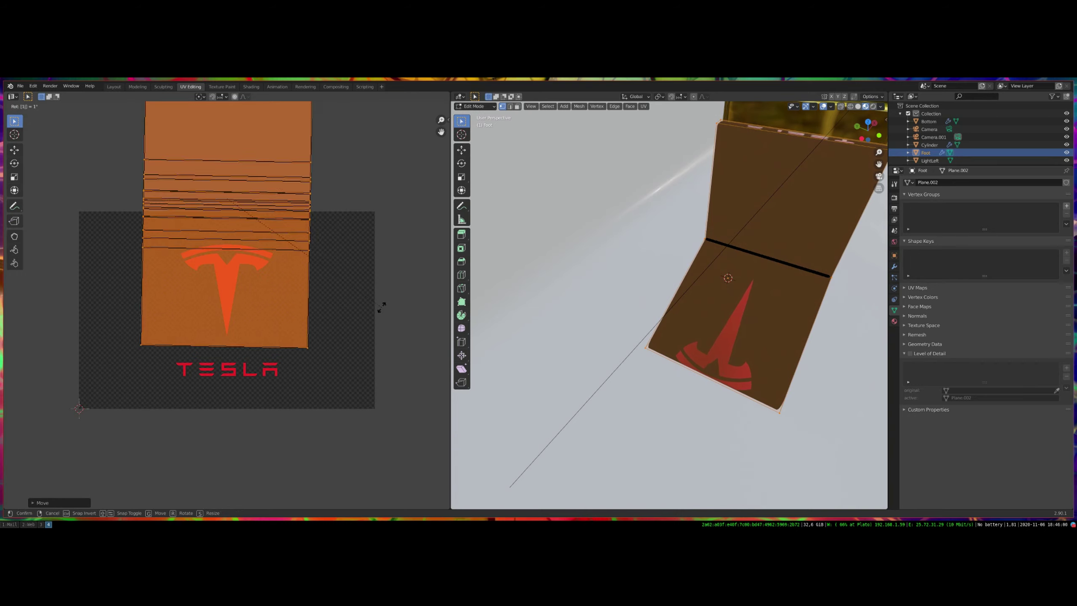
key(Return)
Scale the foot's UVs up about 1.9 times and move them so their lower edge meets the logo image's lower edge
key(s)
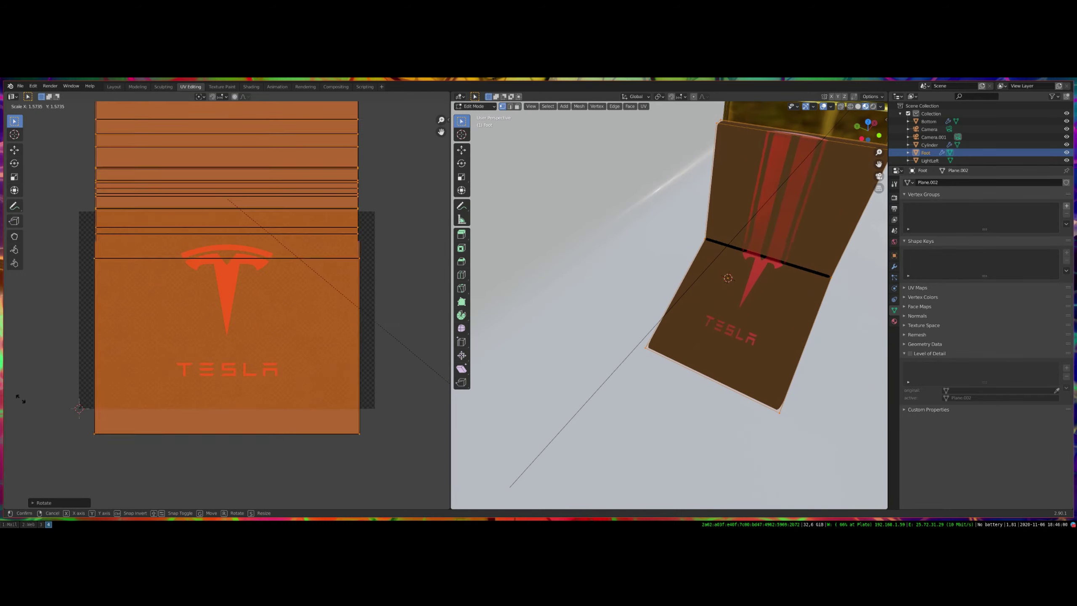
click(52, 438)
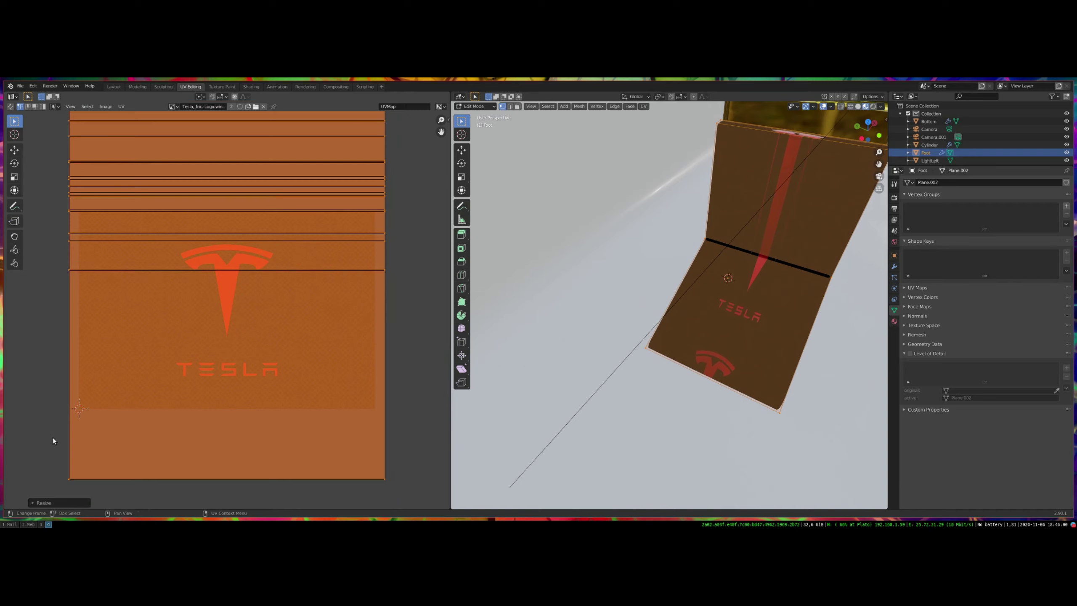
key(g)
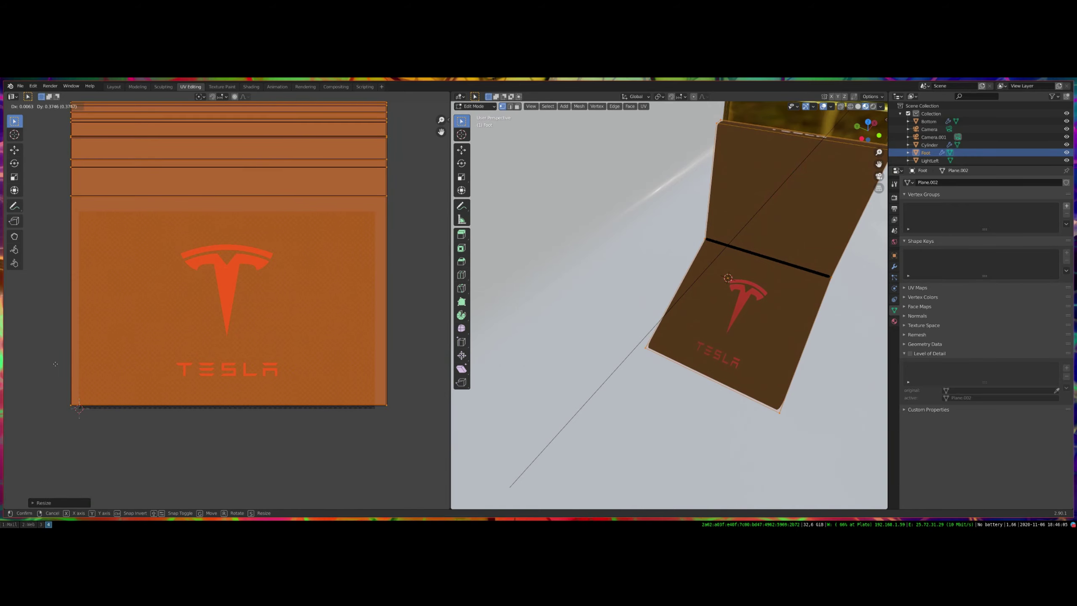
click(55, 364)
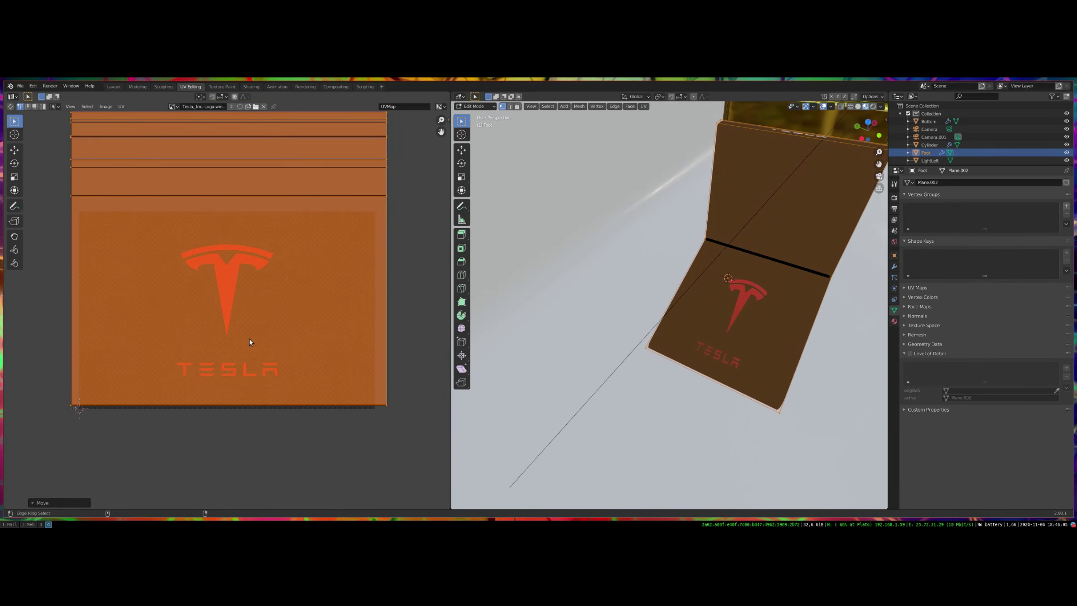
Scale the foot's UVs to roughly double size and move them up until their lower edge lies slightly below the logo image
key(super+3)
key(super+4)
key(s)
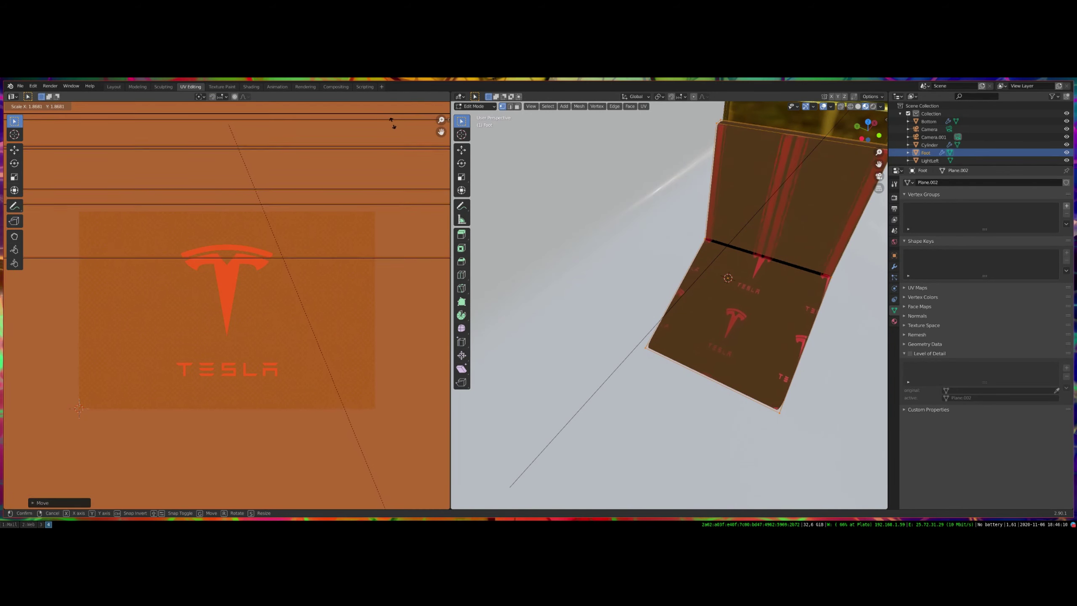
click(417, 179)
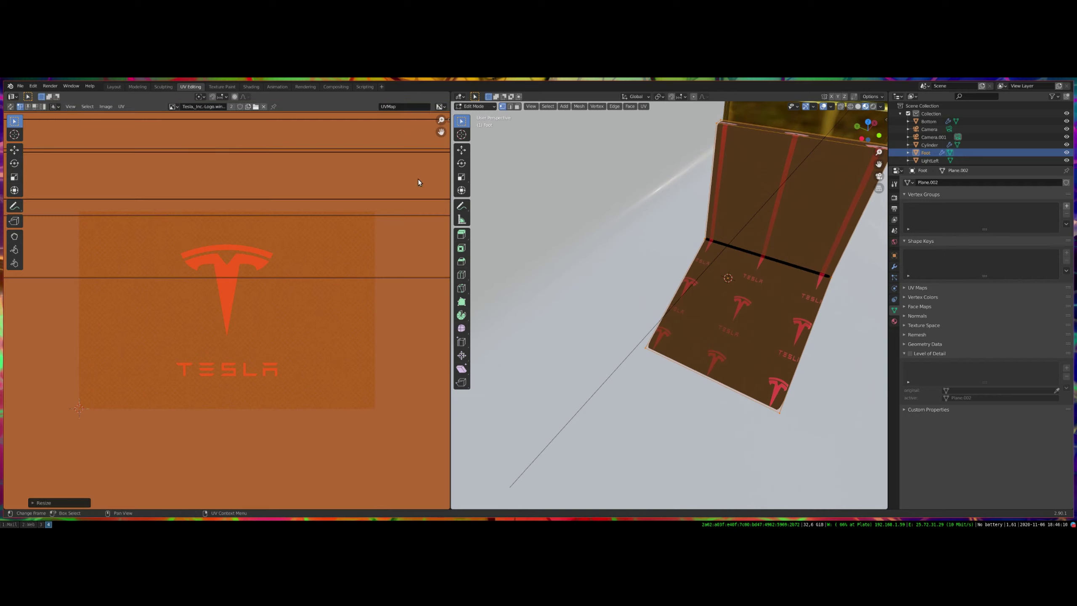
key(g)
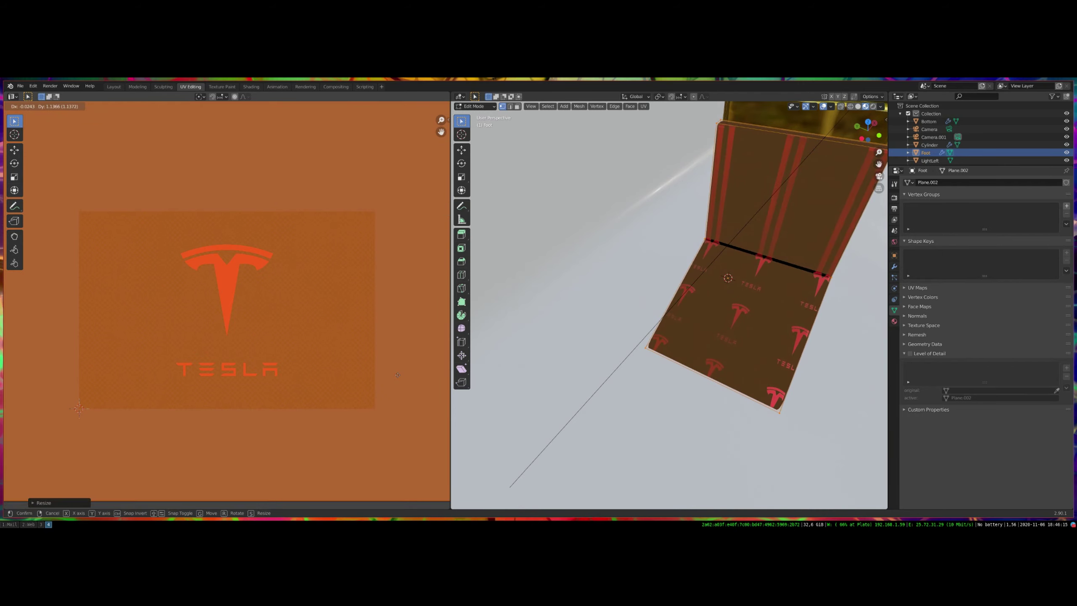
click(391, 385)
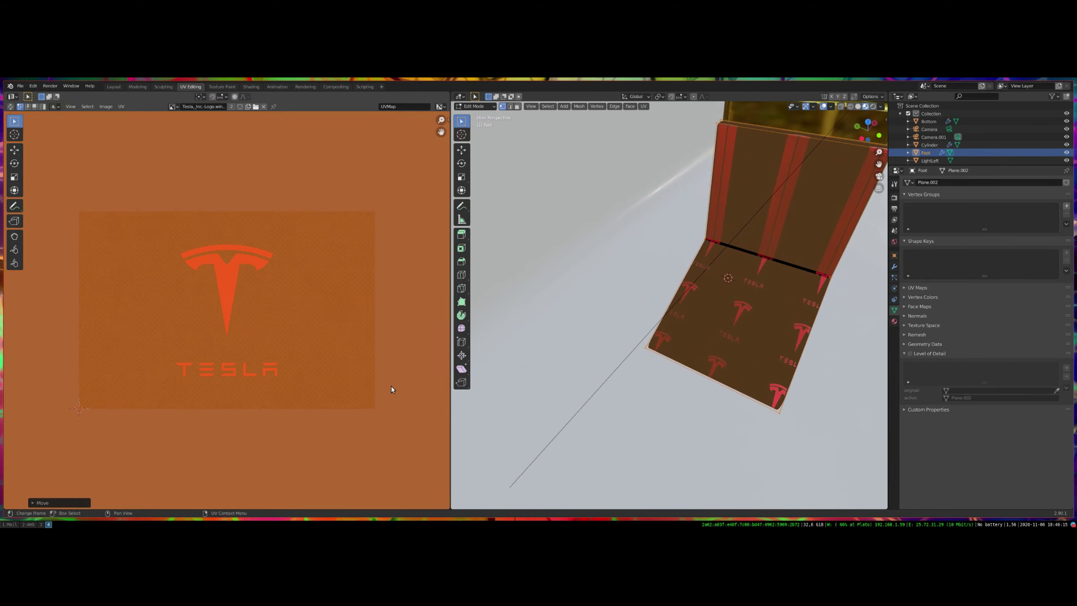
scroll(295, 329, down, 5)
scroll(294, 329, up, 3)
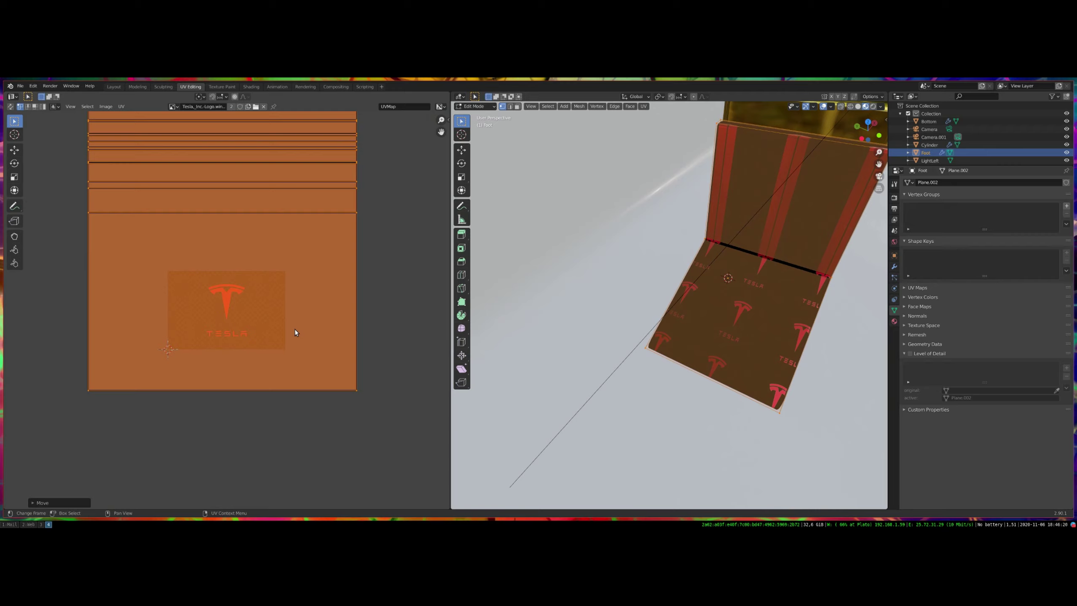